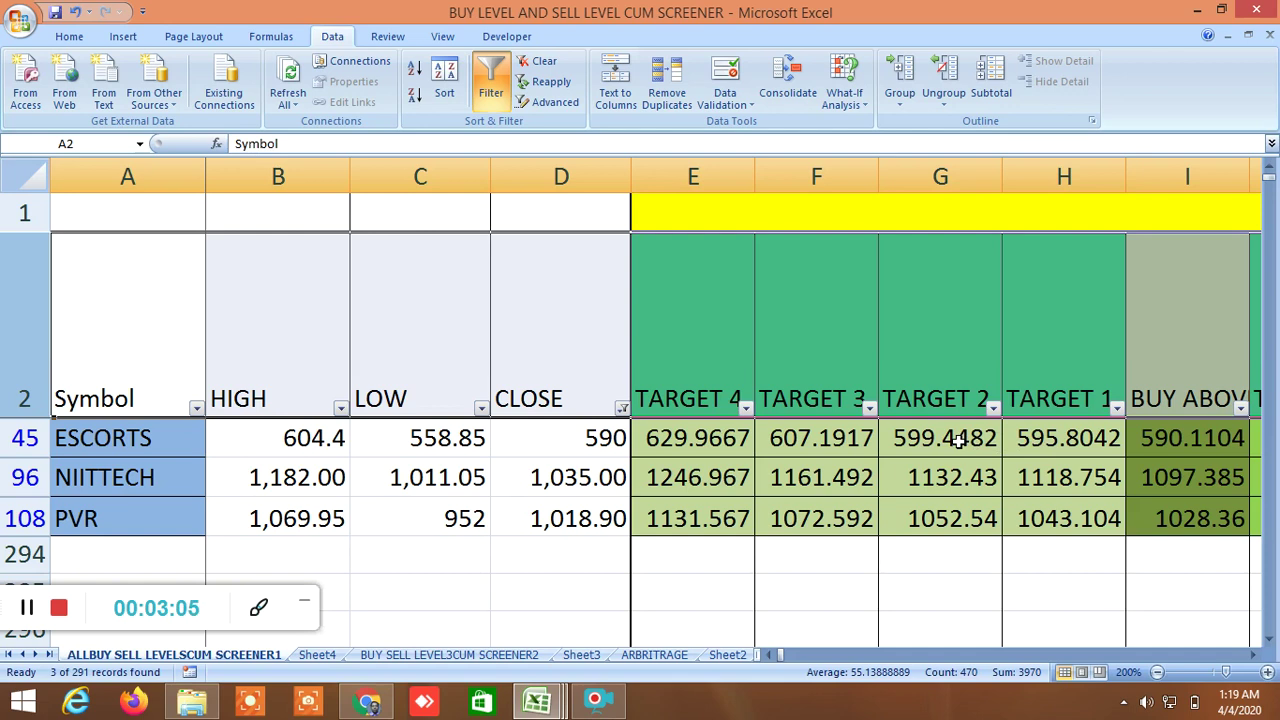
Examine the Buy Above column and its upside targets under Buy Level and Sell Levels 1 for the filtered stocks
left_click(1254, 656)
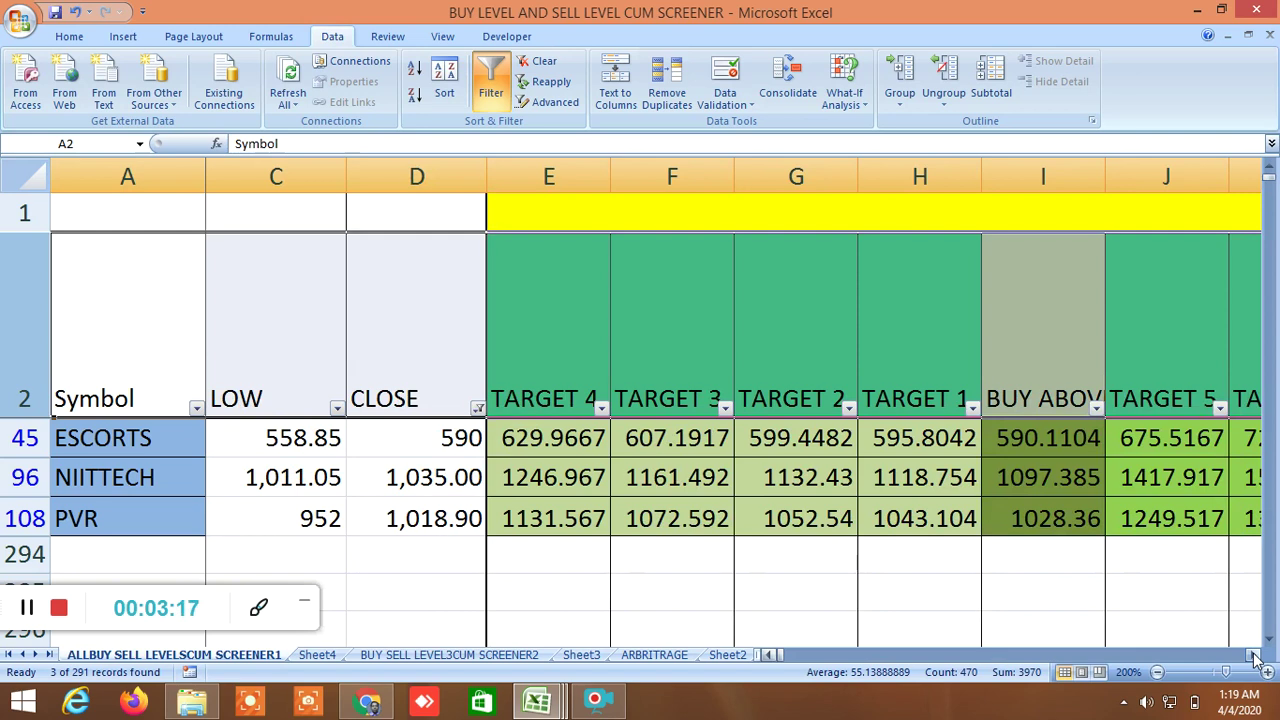
left_click(1255, 655)
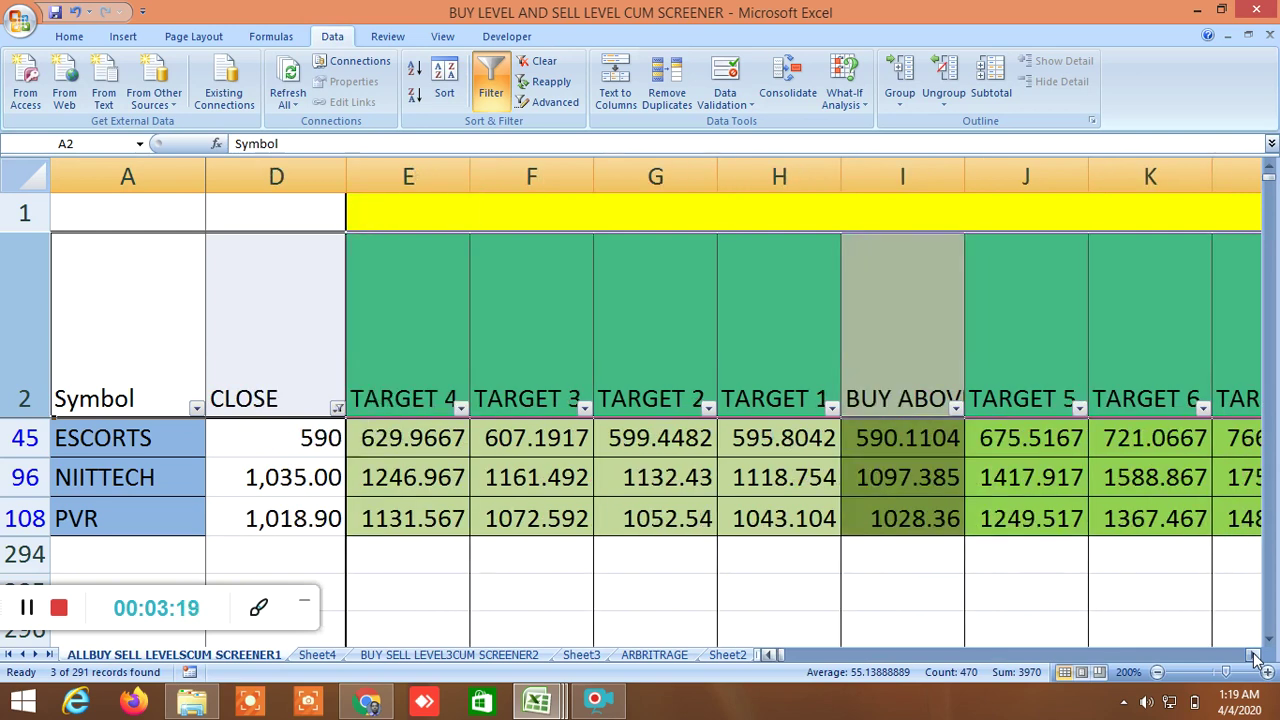
left_click(1255, 655)
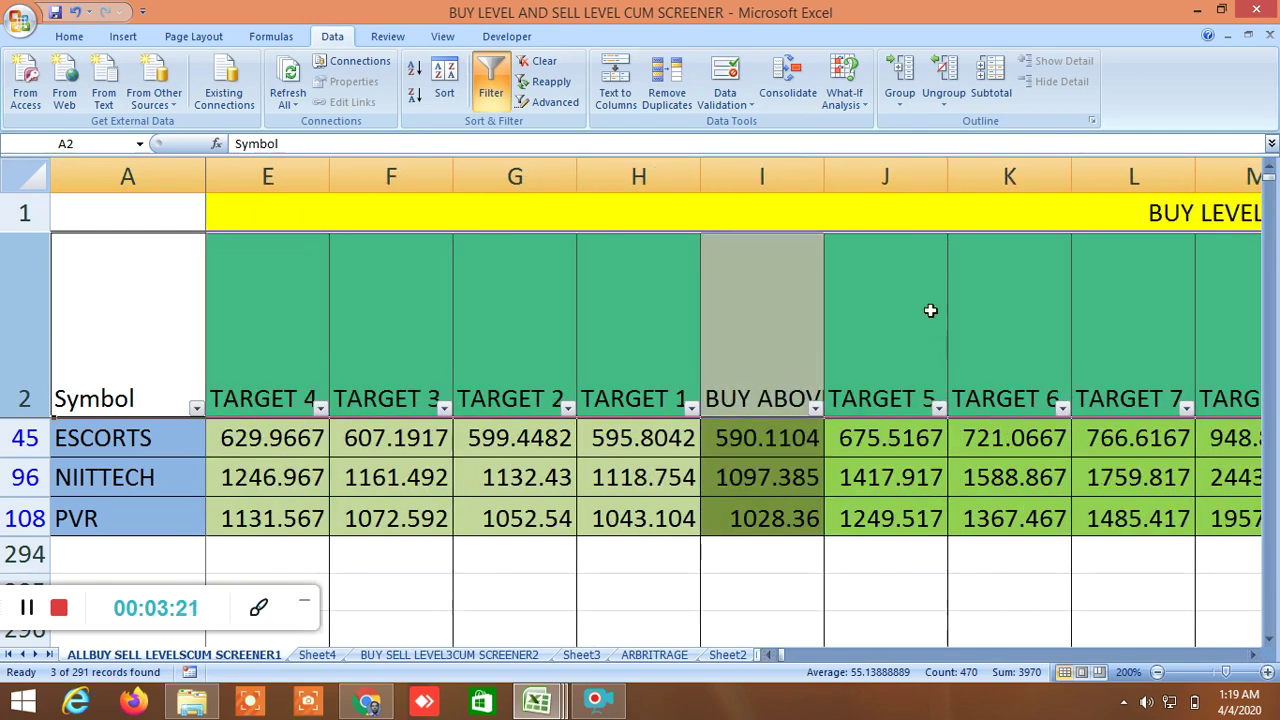
left_click(955, 214)
left_click(771, 340)
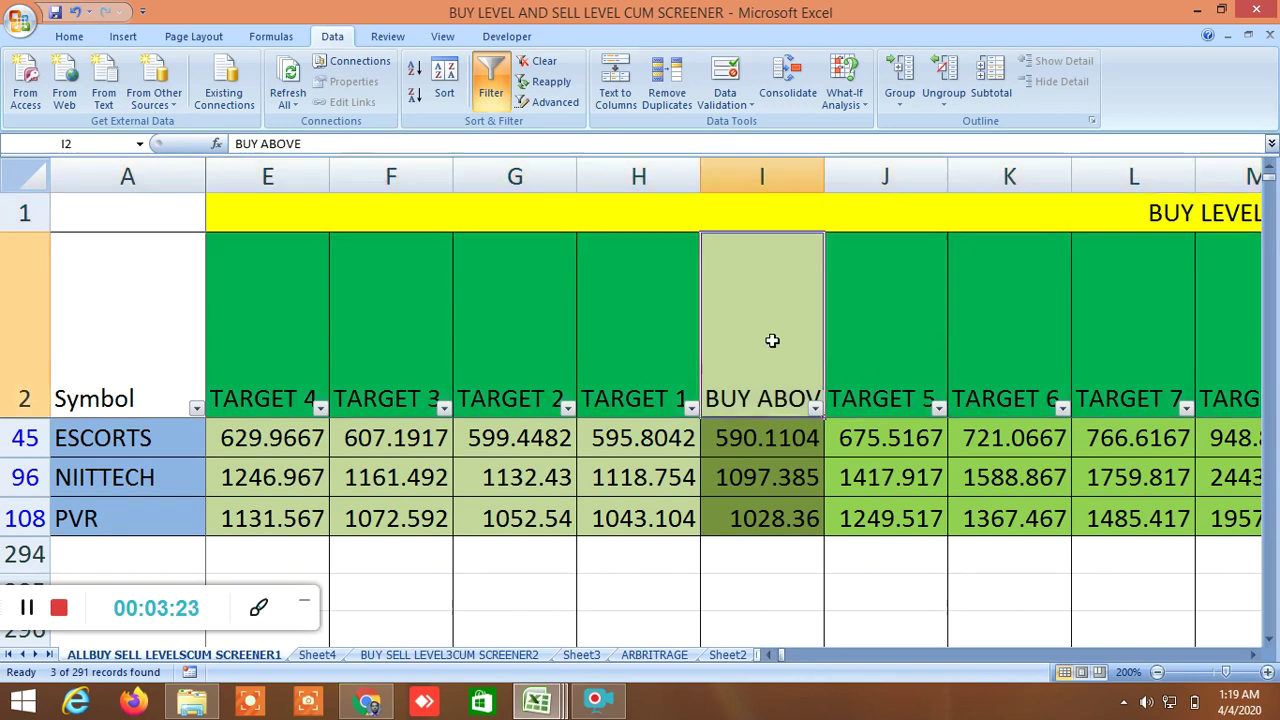
left_click(620, 343)
left_click(289, 337)
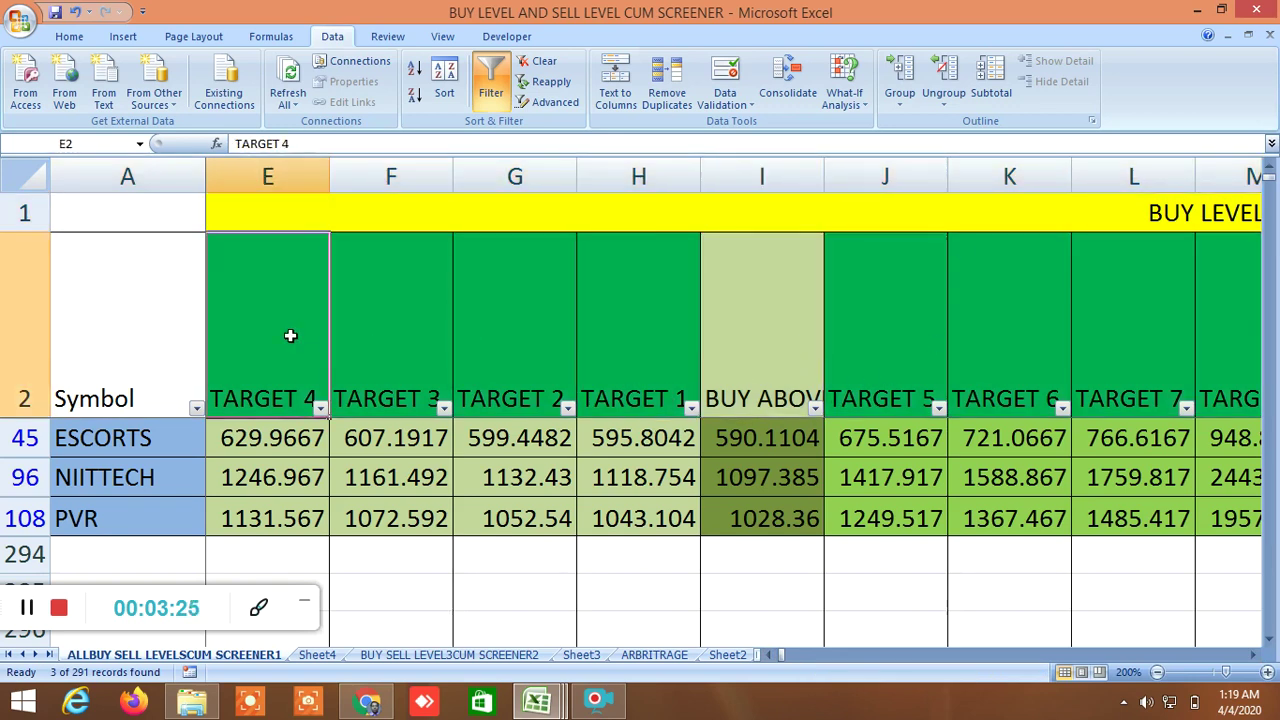
left_click(887, 376)
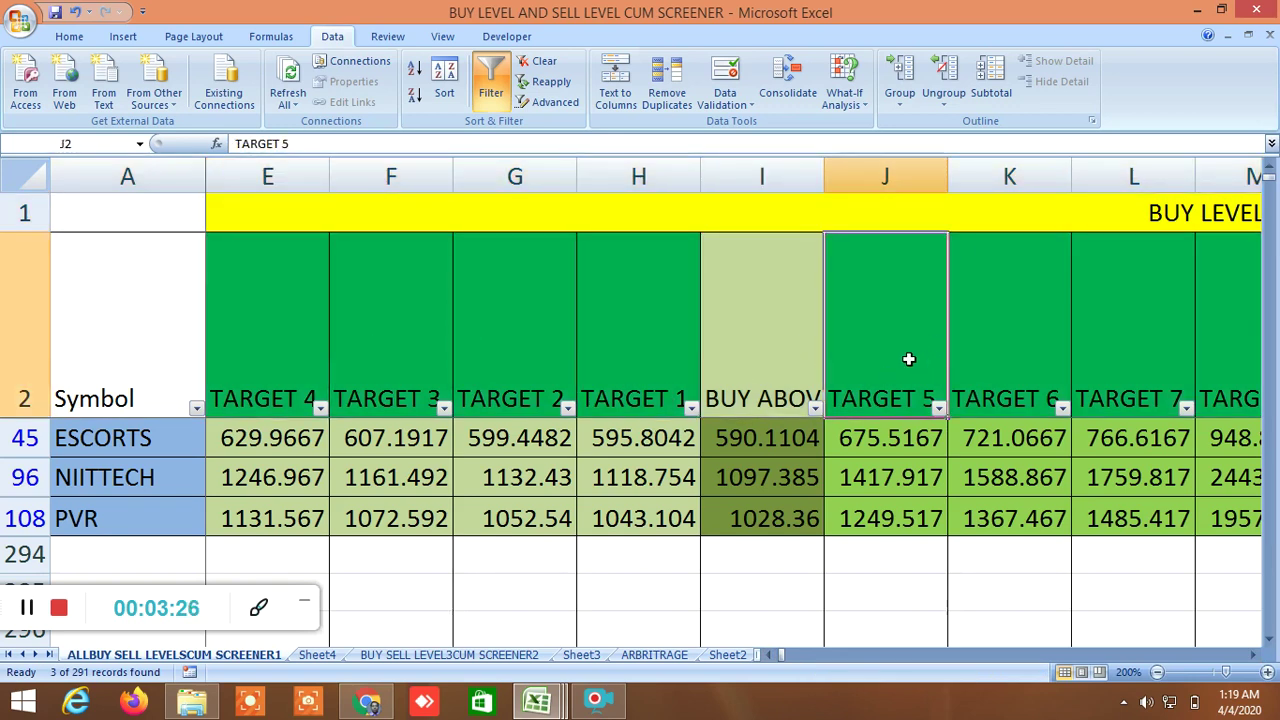
Review the remaining upside targets through Target 8 in the first buy level set
left_click(1255, 655)
left_click(1255, 655)
left_click(1255, 655)
key("Right")
key("Right")
key("Right")
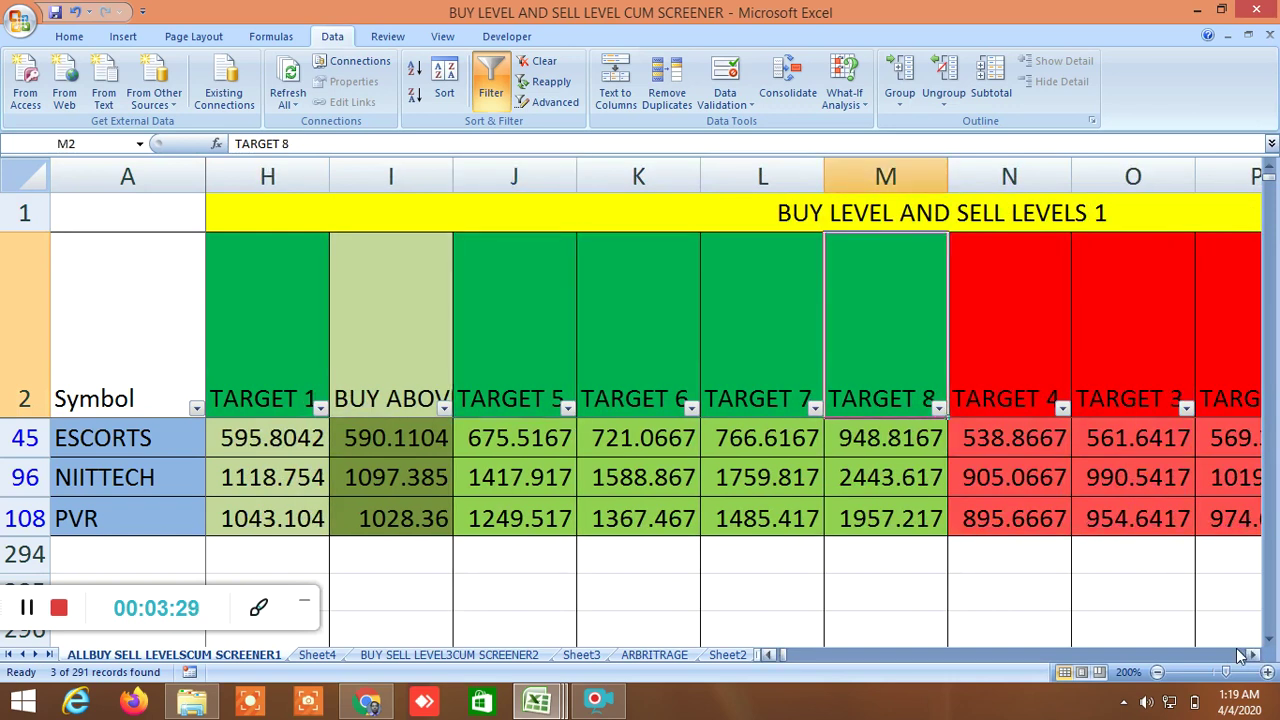
Examine the Sell Below column and its downside targets in the first level set, then return to the buy levels
left_click(1255, 655)
left_click(1255, 655)
left_click(912, 352)
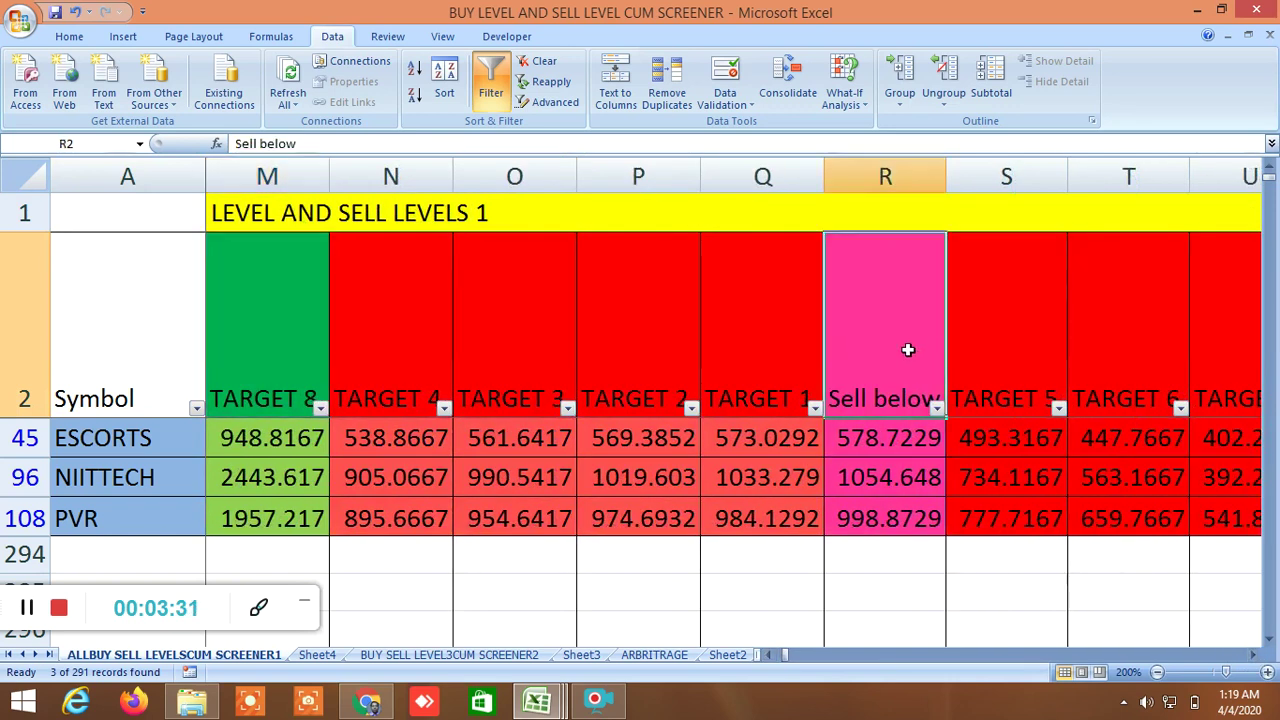
left_click(1004, 344)
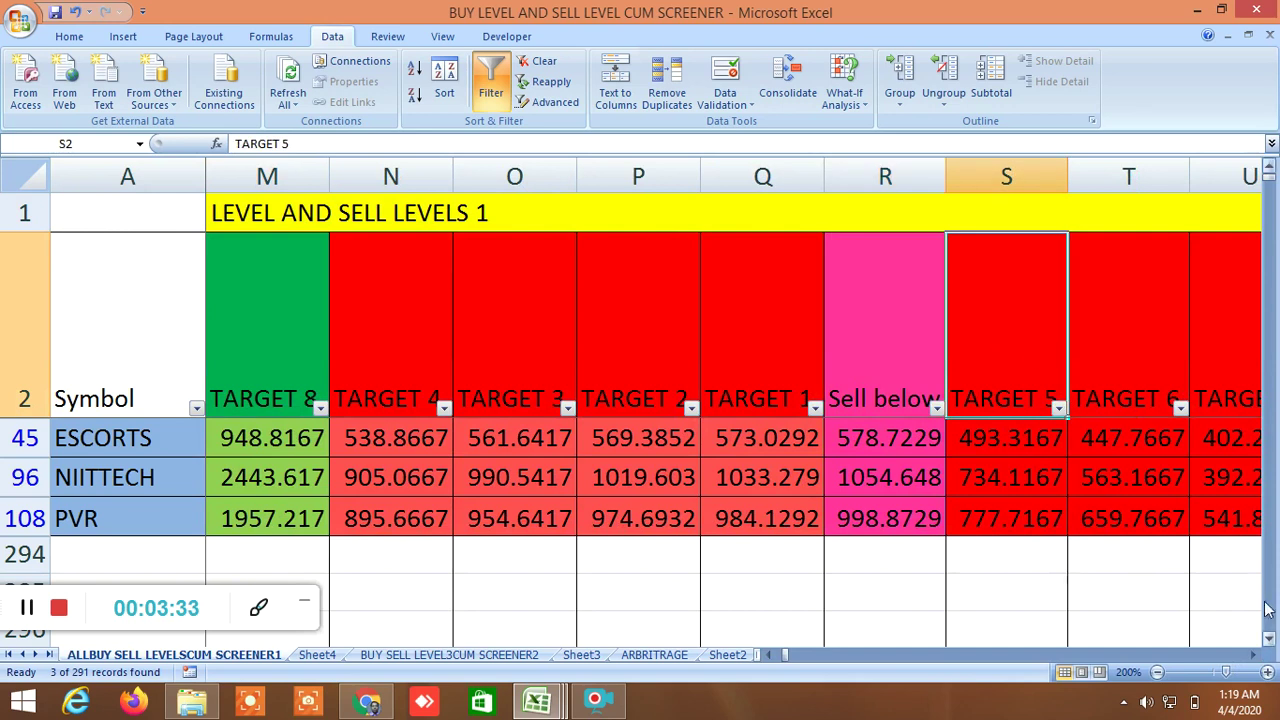
left_click(1253, 654)
left_click(1253, 654)
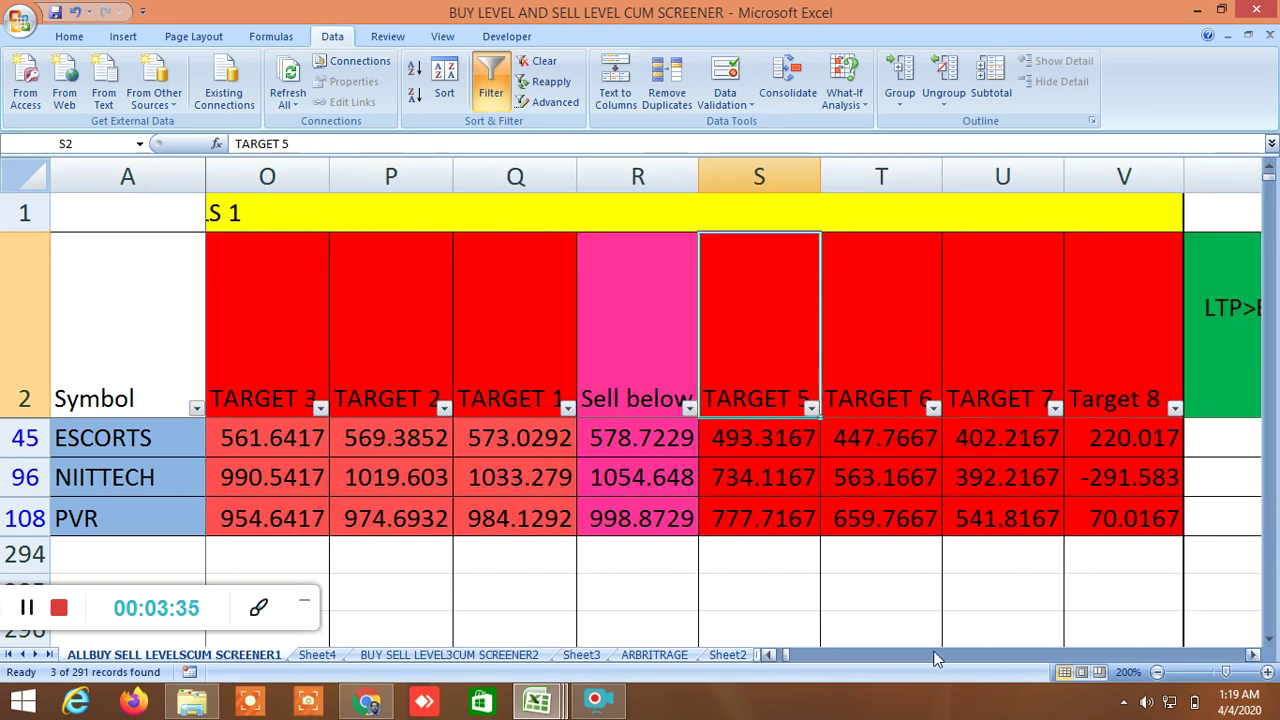
left_click(768, 654)
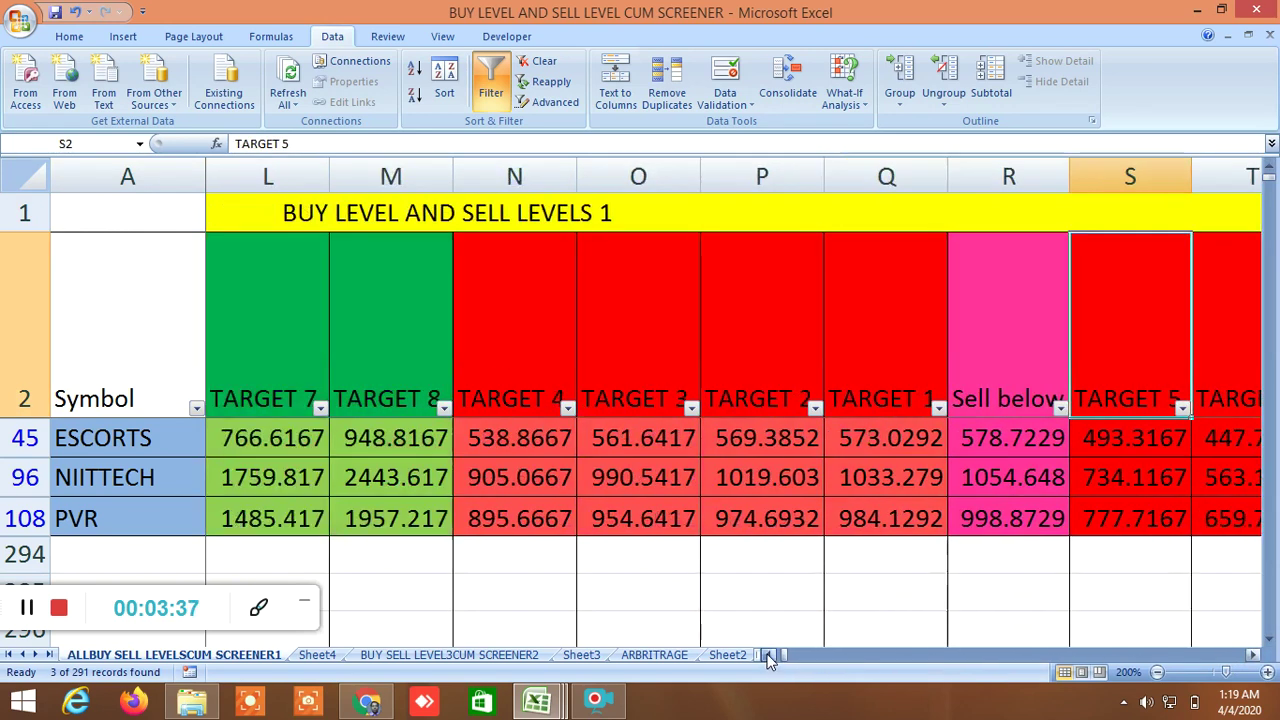
left_click(768, 654)
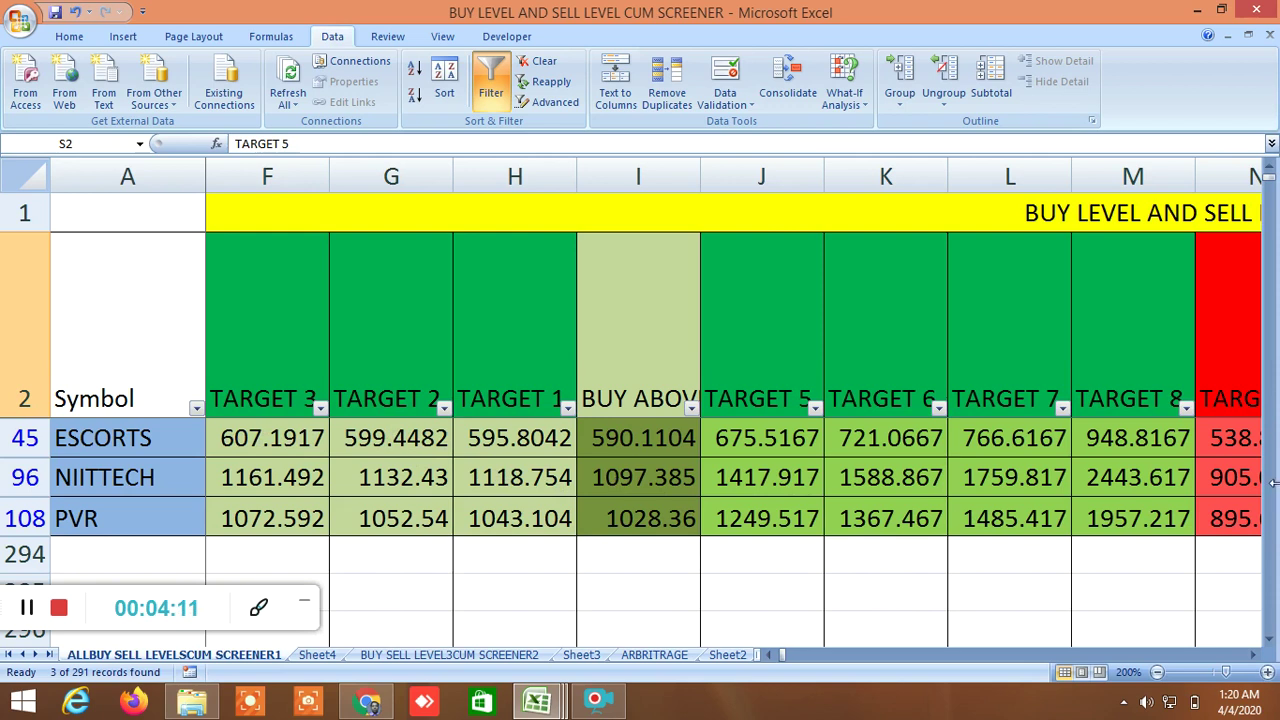
Review the Buy Above and Sell Below columns with their three targets under Buy Level and Sell Levels 2
left_click(1253, 654)
double_click(1253, 654)
left_click_drag(1253, 654, 1253, 654)
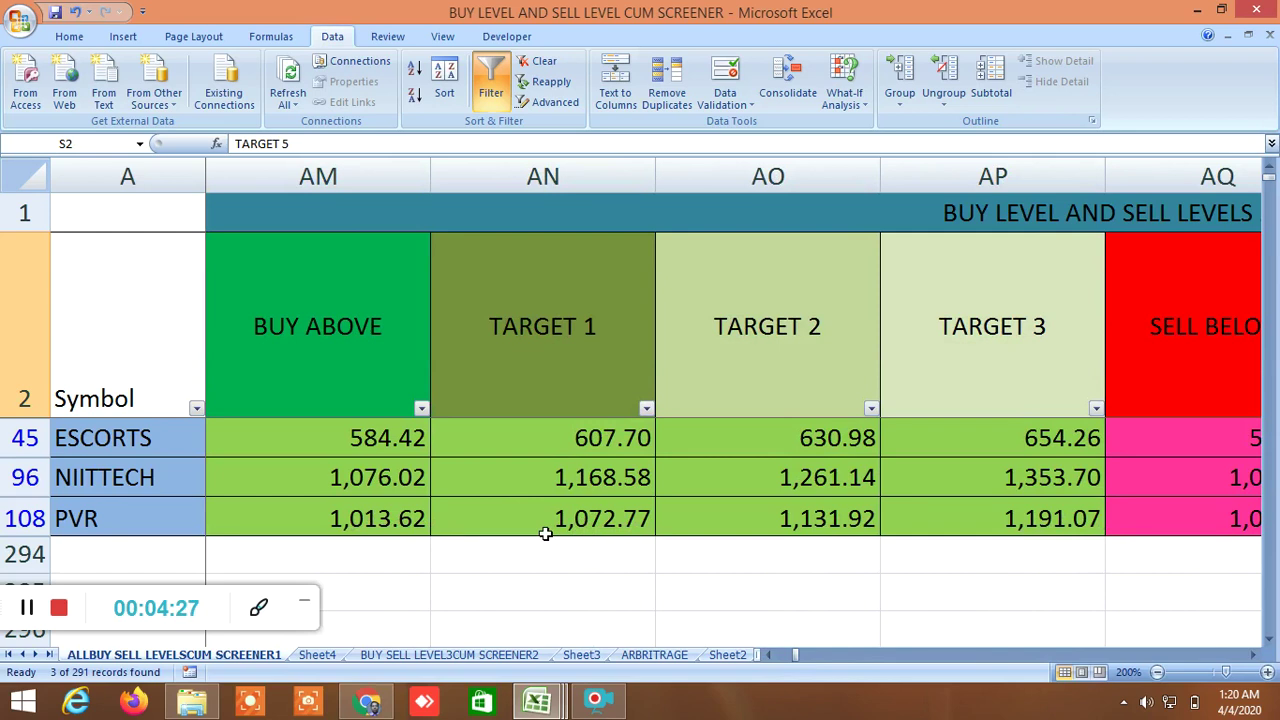
left_click(1253, 654)
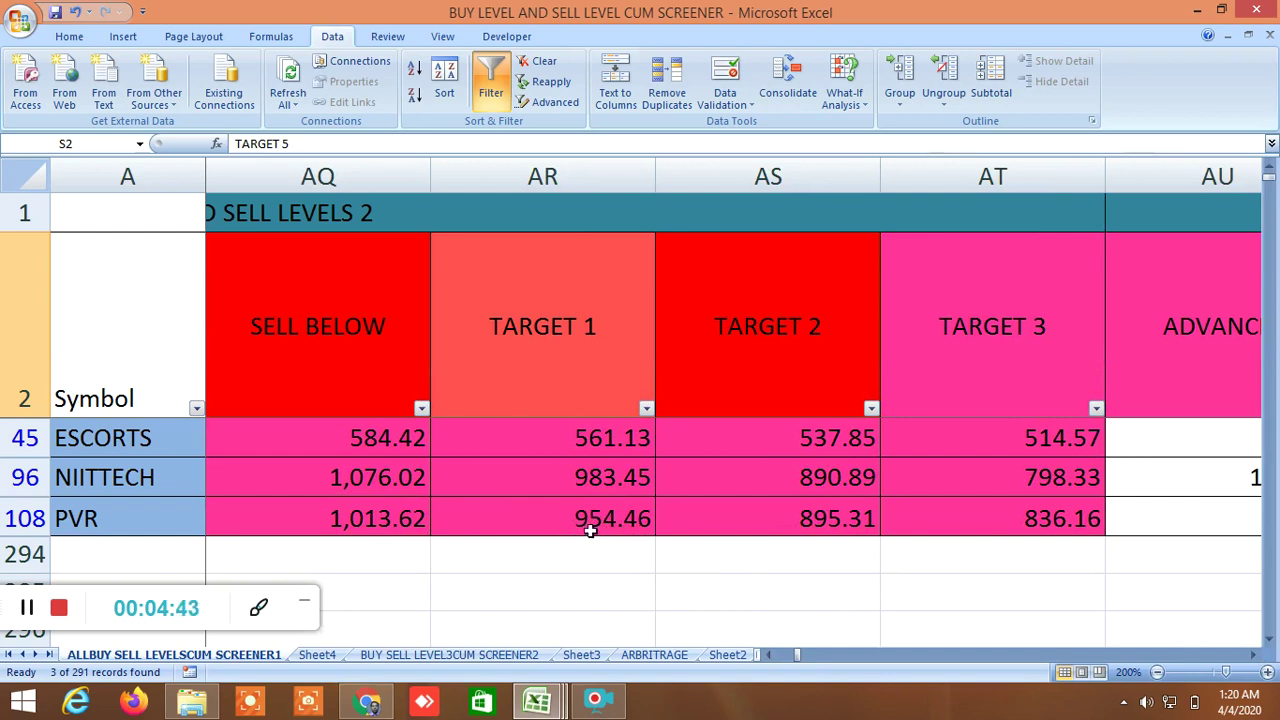
Examine the R1 to R7 and S1 to S7 columns under Buy Level and Sell Levels 3
left_click(1255, 656)
left_click_drag(1255, 656, 1255, 656)
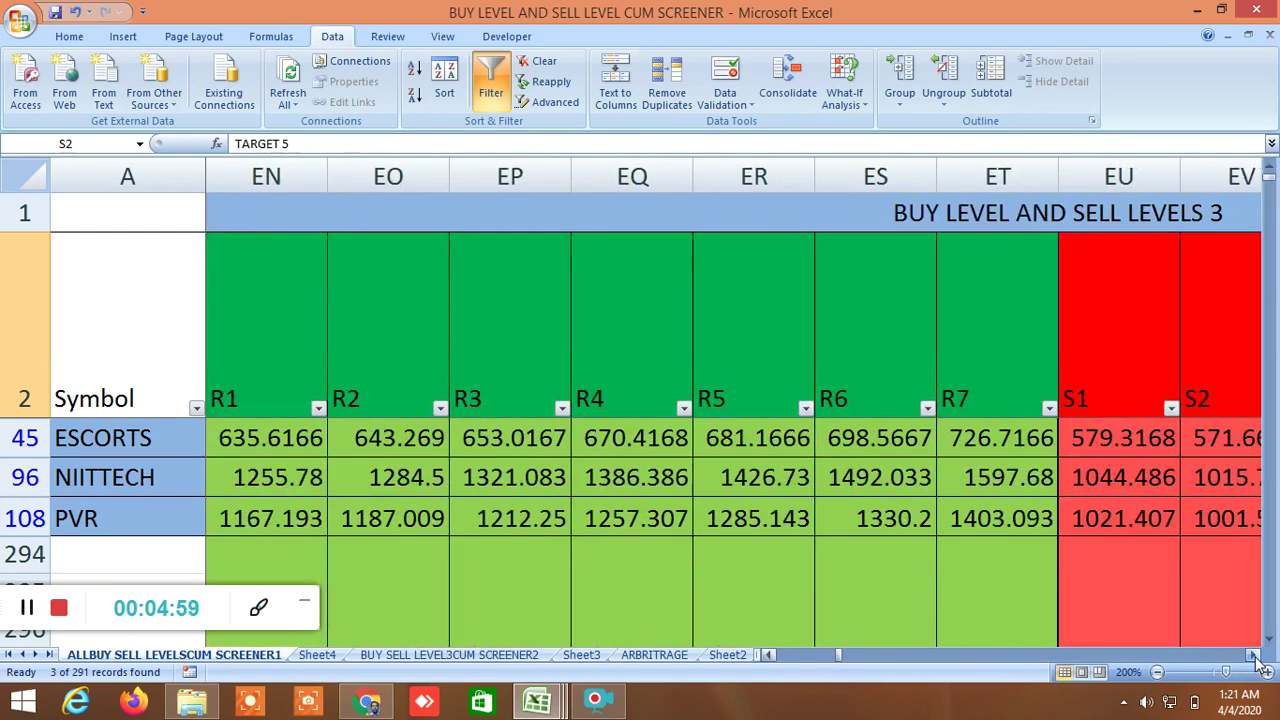
left_click(242, 314)
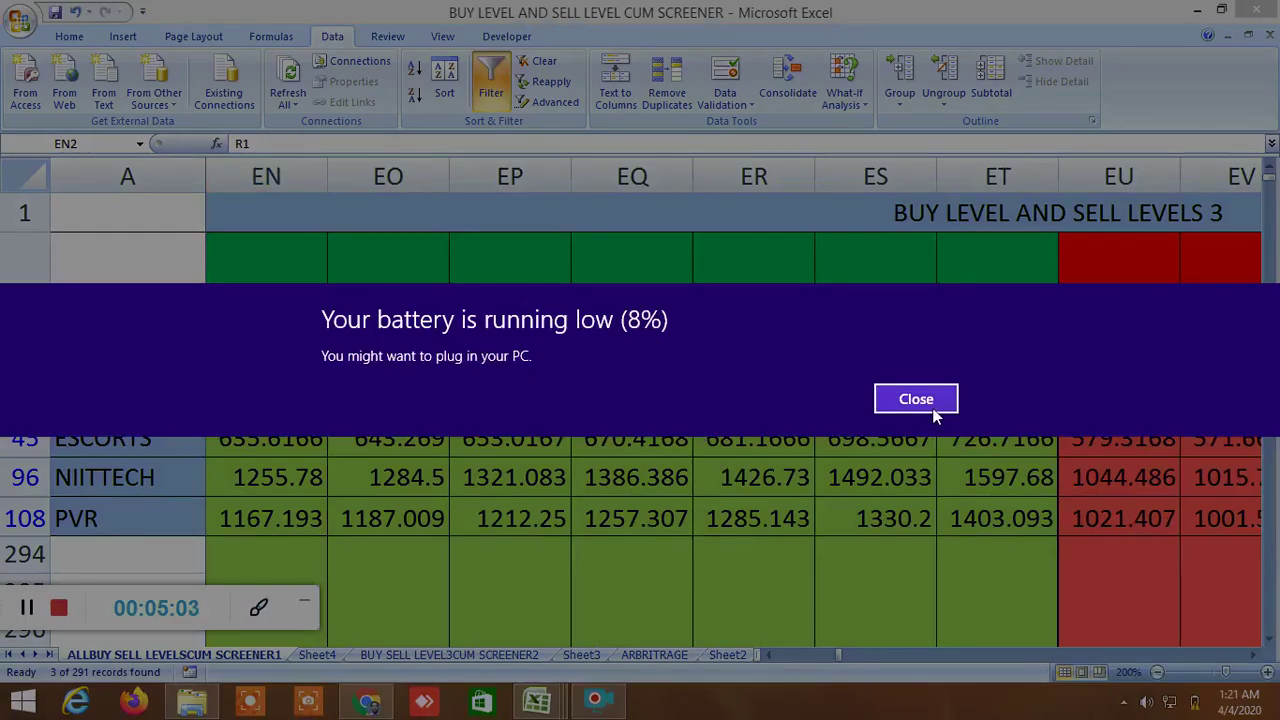
left_click(916, 399)
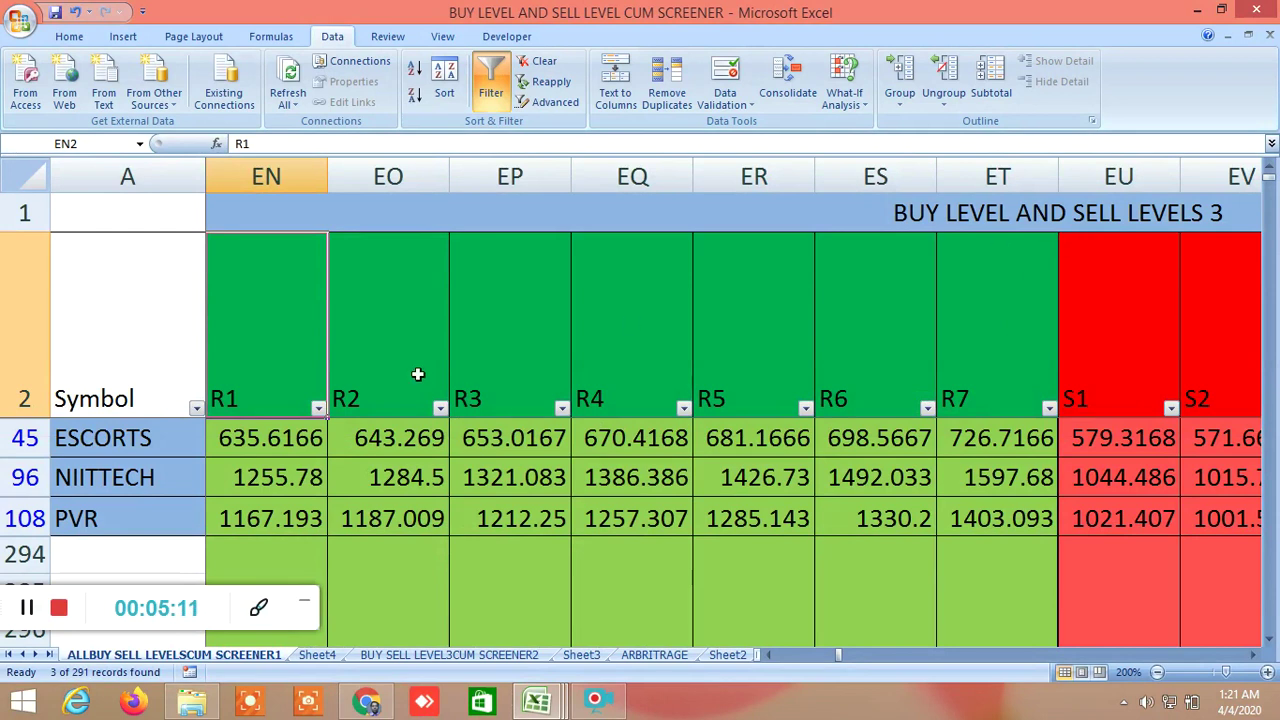
left_click(1134, 350)
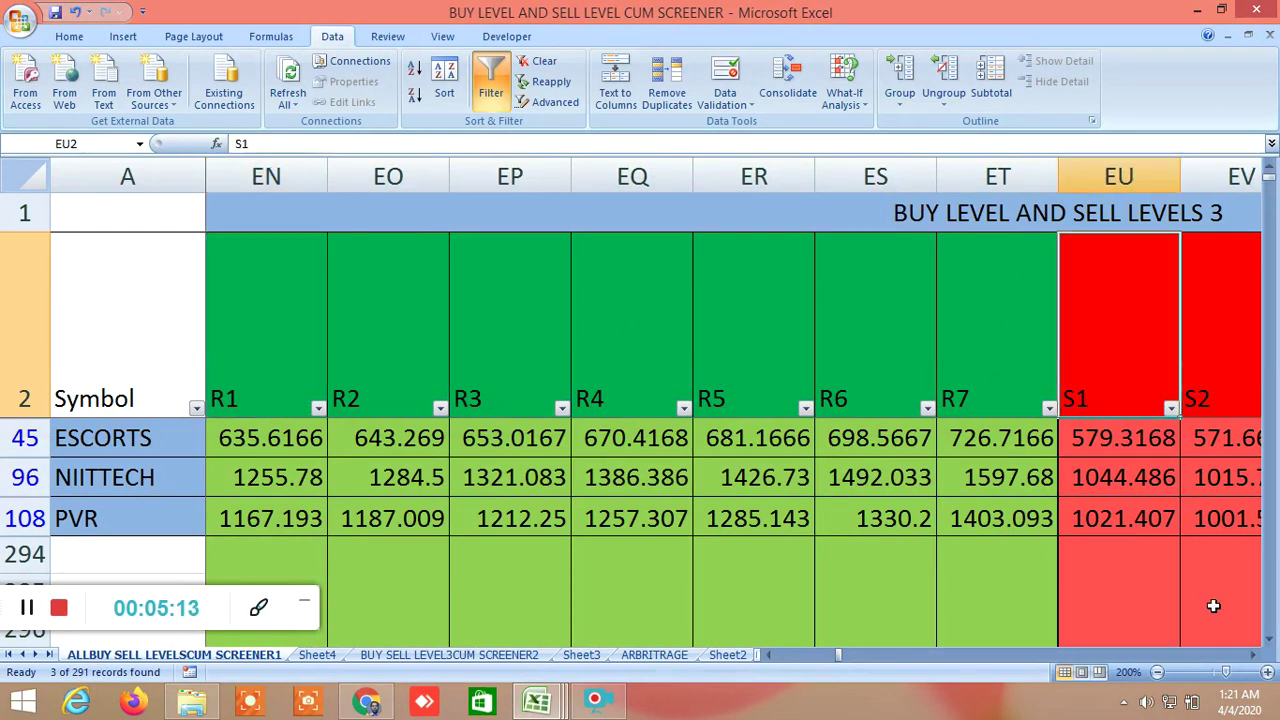
left_click(1256, 655)
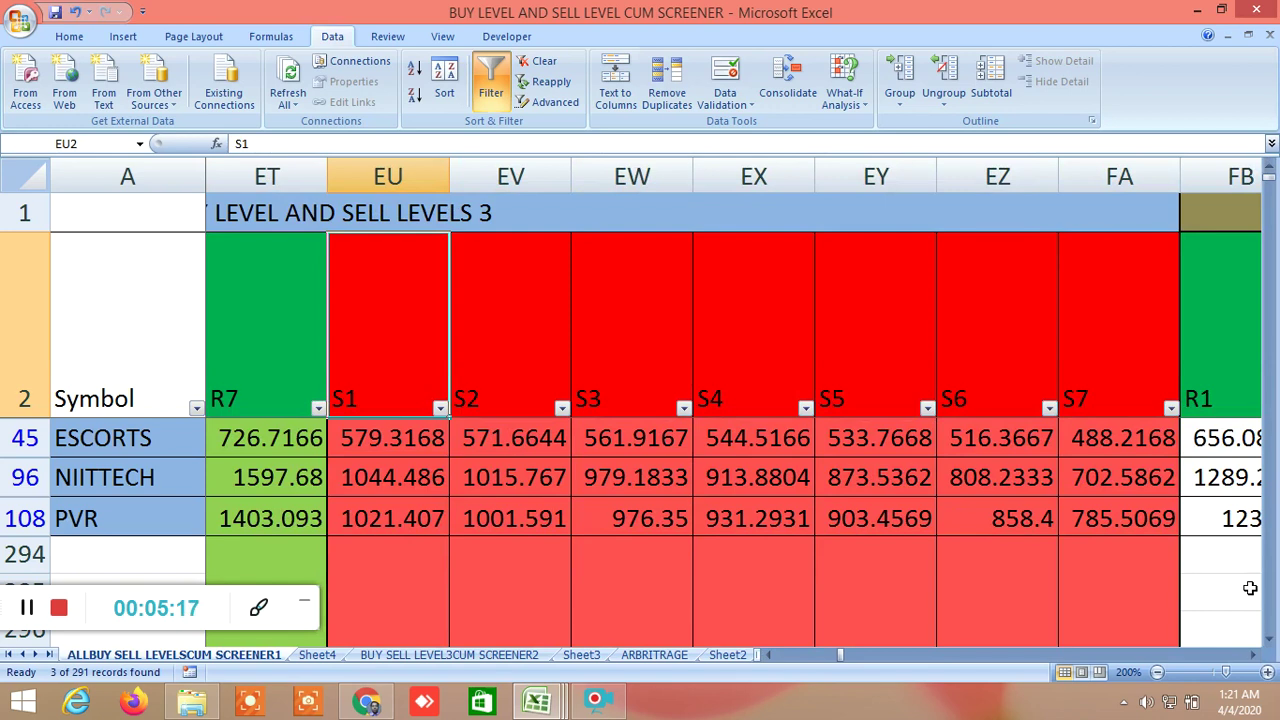
Look at the Pivot Point section's R1 to R3 and S1 to S3 columns for the filtered stocks
left_click(1254, 655)
left_click(1254, 655)
left_click(1254, 655)
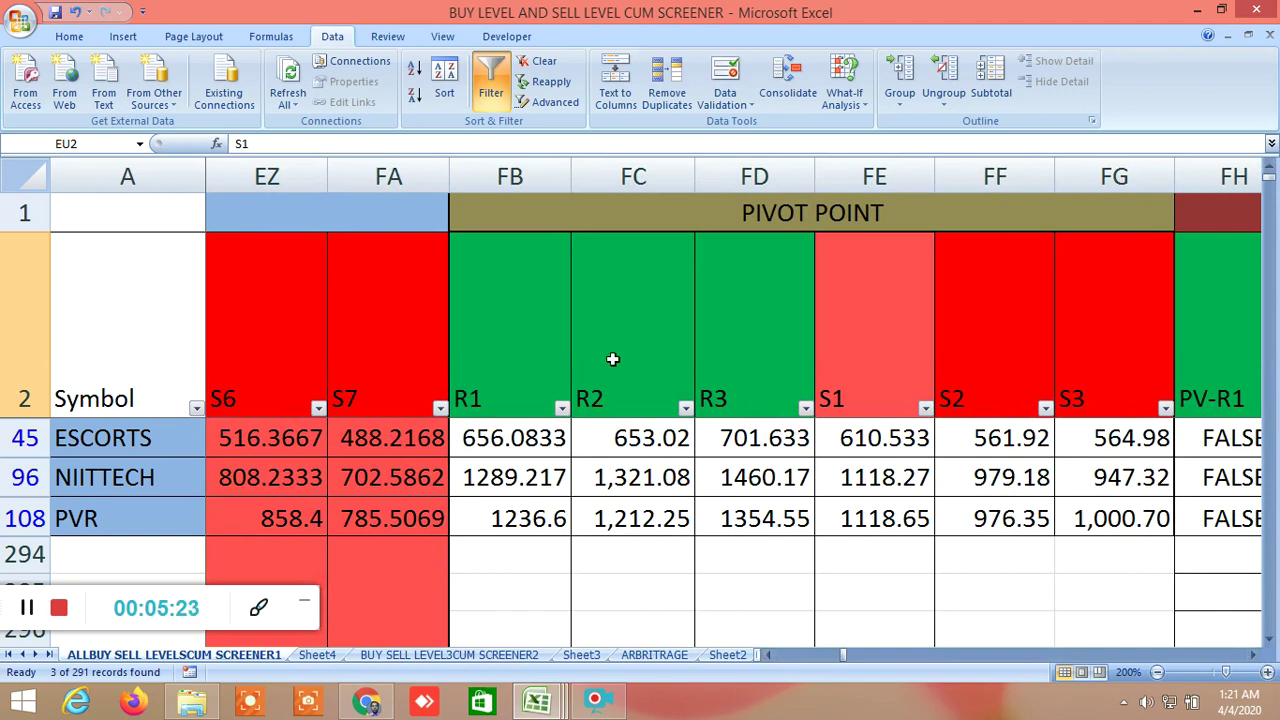
Examine the Tirone Level section's top, mid and bottom lines and its LTP comparison columns
left_click_drag(1254, 655, 1254, 655)
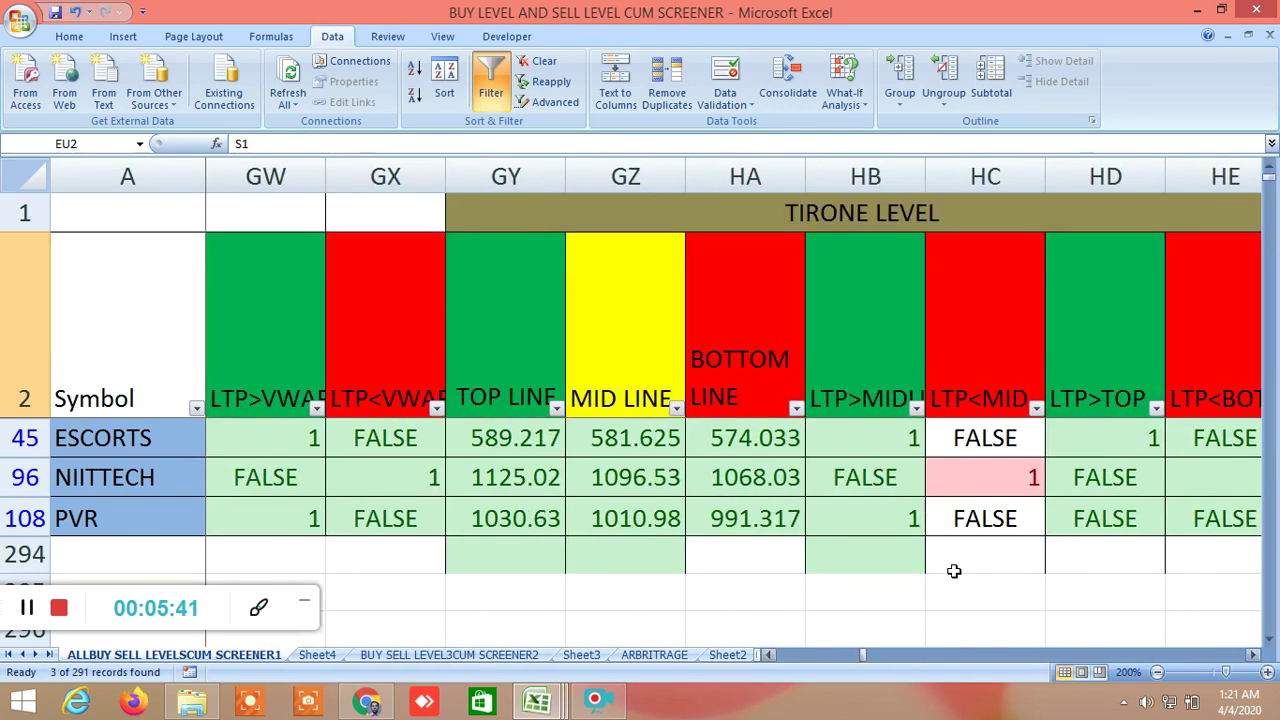
left_click(504, 318)
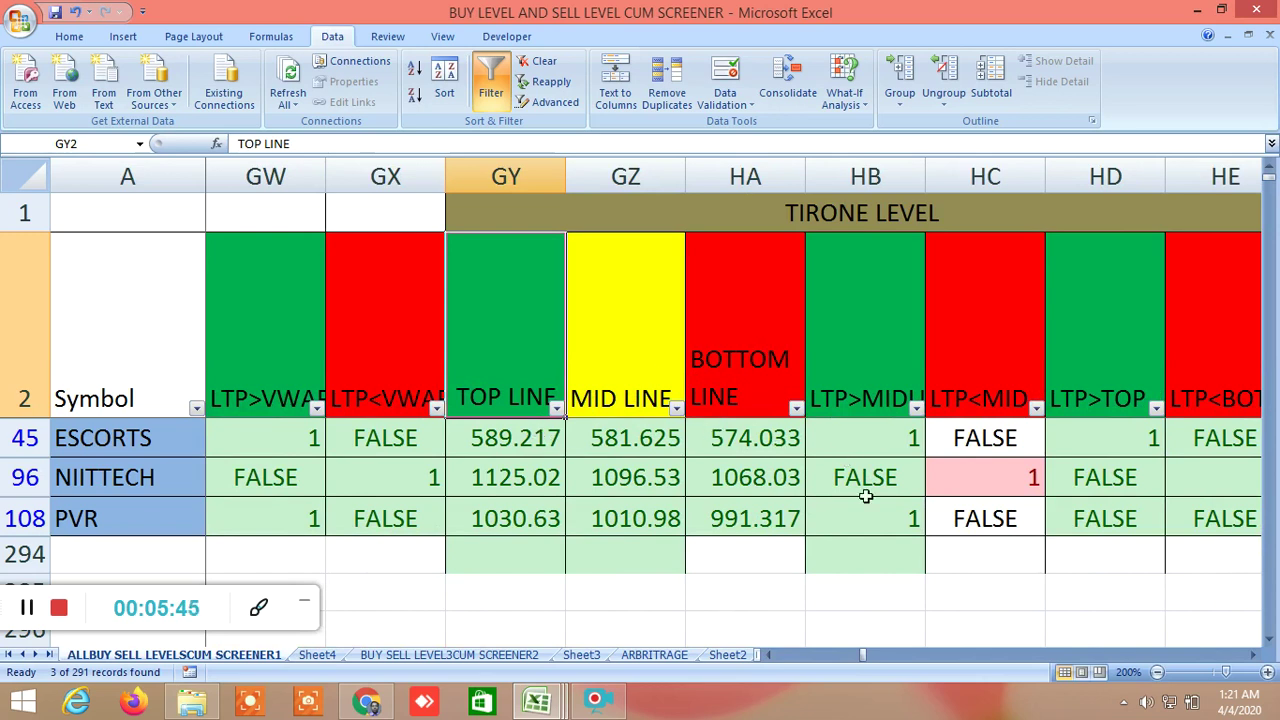
left_click(1251, 656)
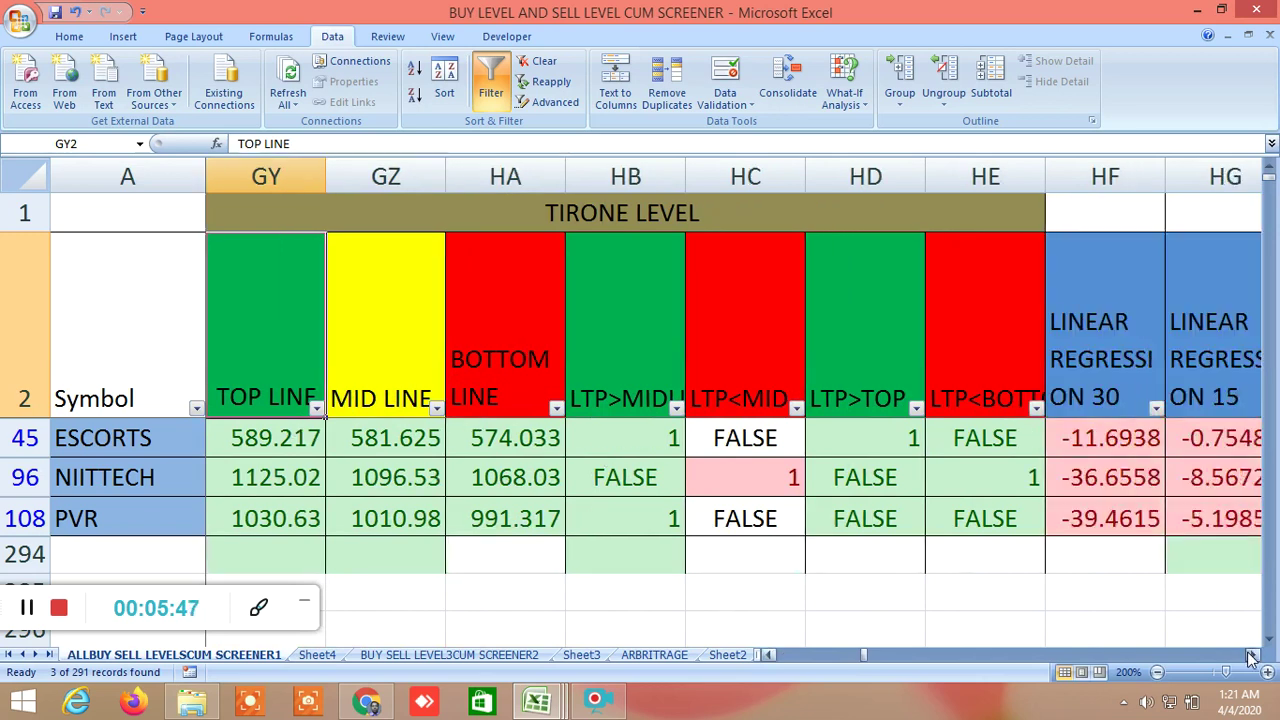
Look through the quartile, previous range break, 5-30 MA cross and Bollinger Band squeeze breakout columns
left_click(1251, 656)
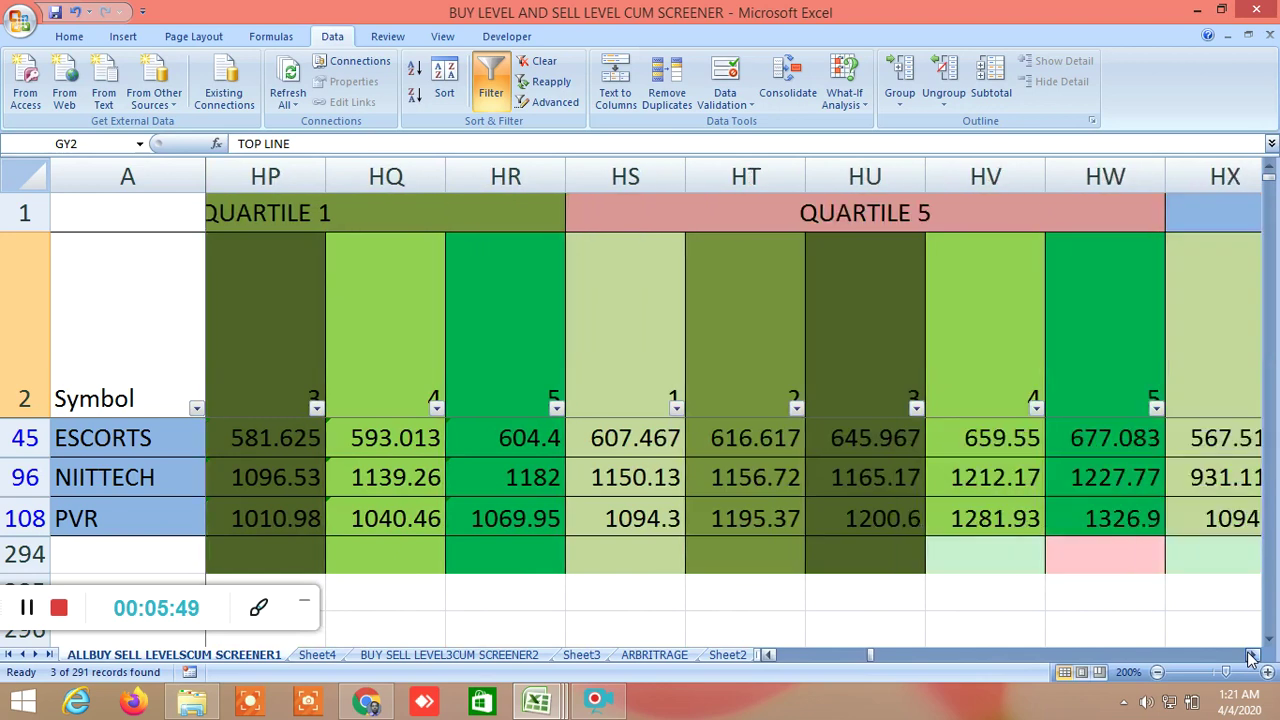
left_click(1251, 656)
left_click(1251, 656)
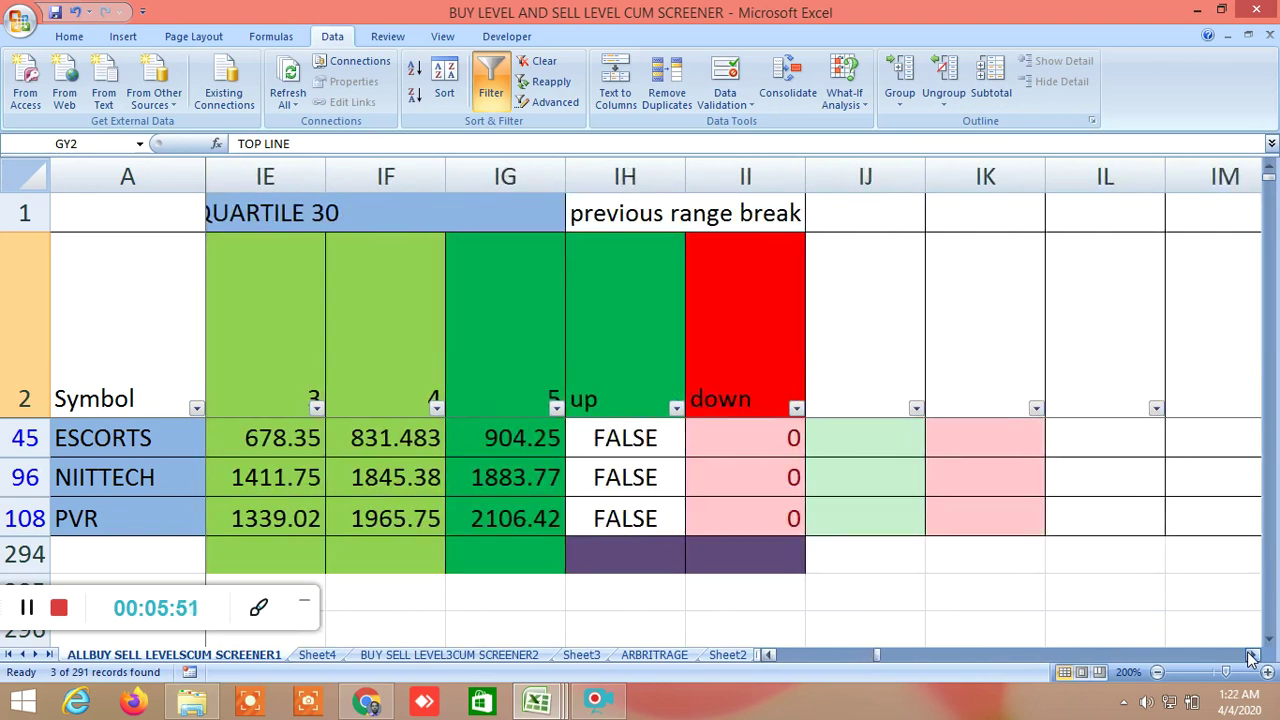
left_click(1251, 656)
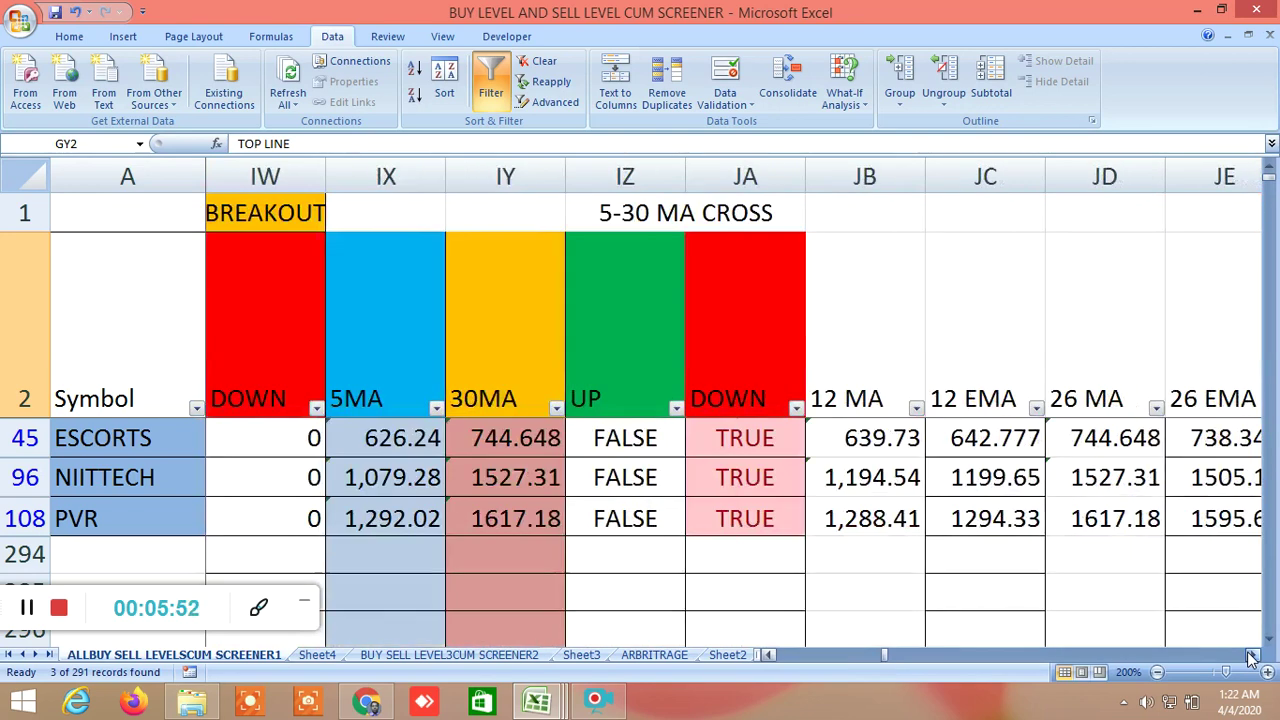
left_click(1251, 656)
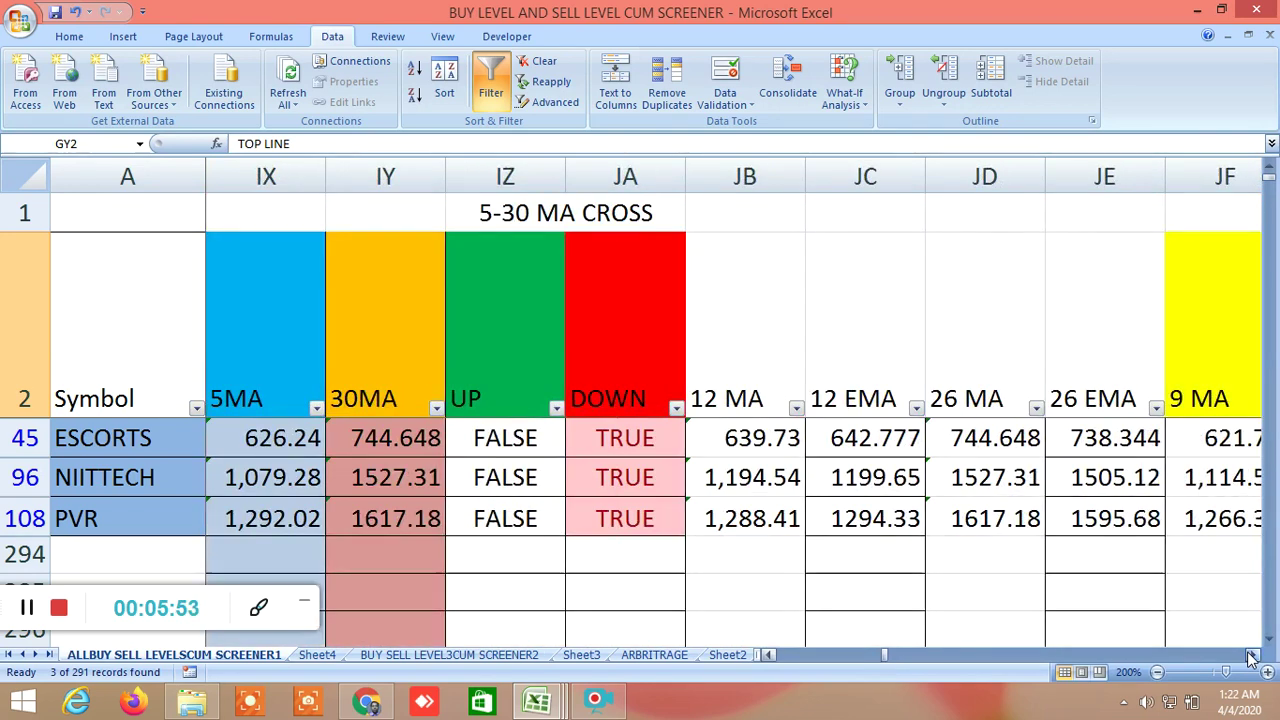
left_click(1251, 656)
left_click(1251, 656)
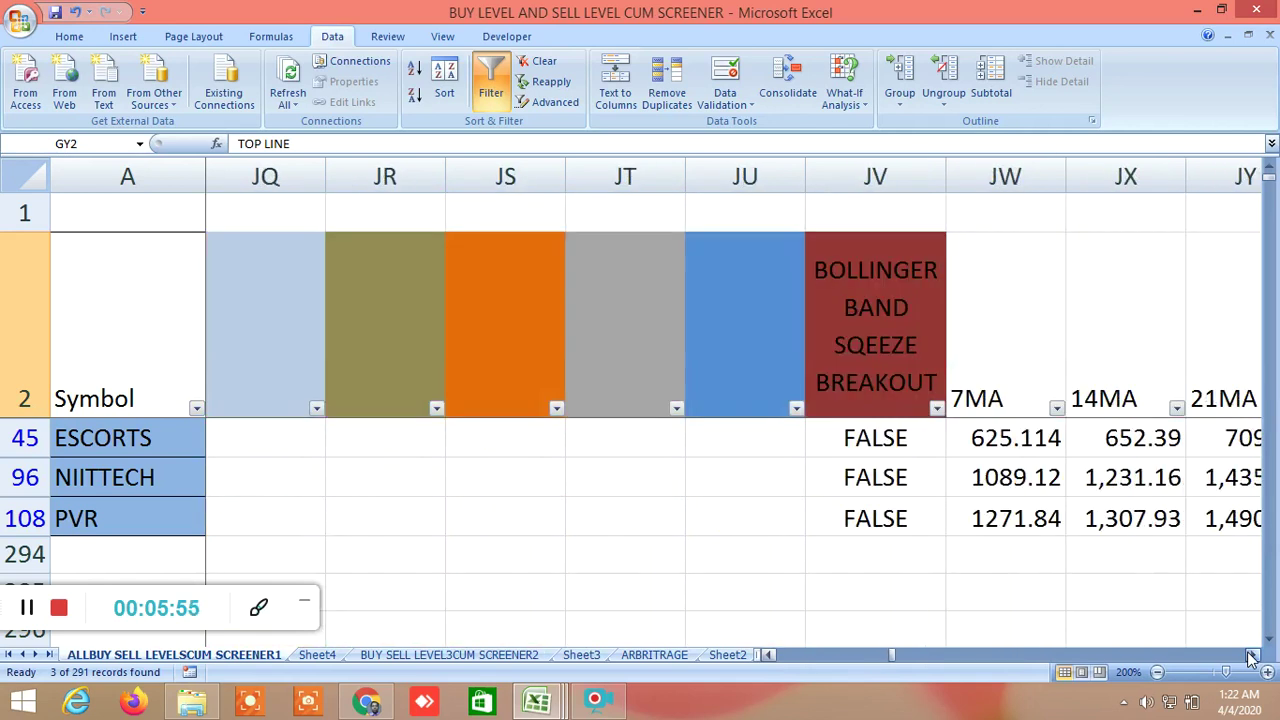
Examine the resistance columns from 12.5 to 360 in the Gann Angles section
left_click(1251, 656)
left_click(1251, 656)
left_click(1251, 656)
left_click(1251, 656)
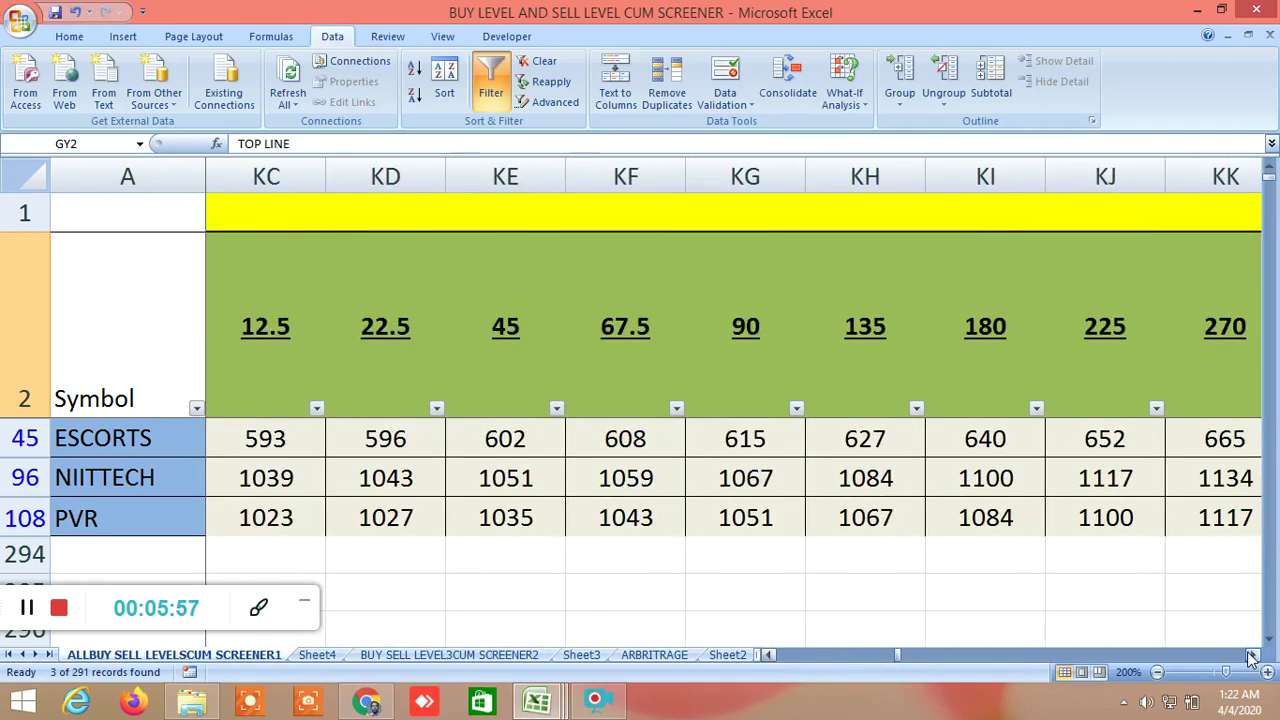
left_click(771, 656)
left_click(771, 656)
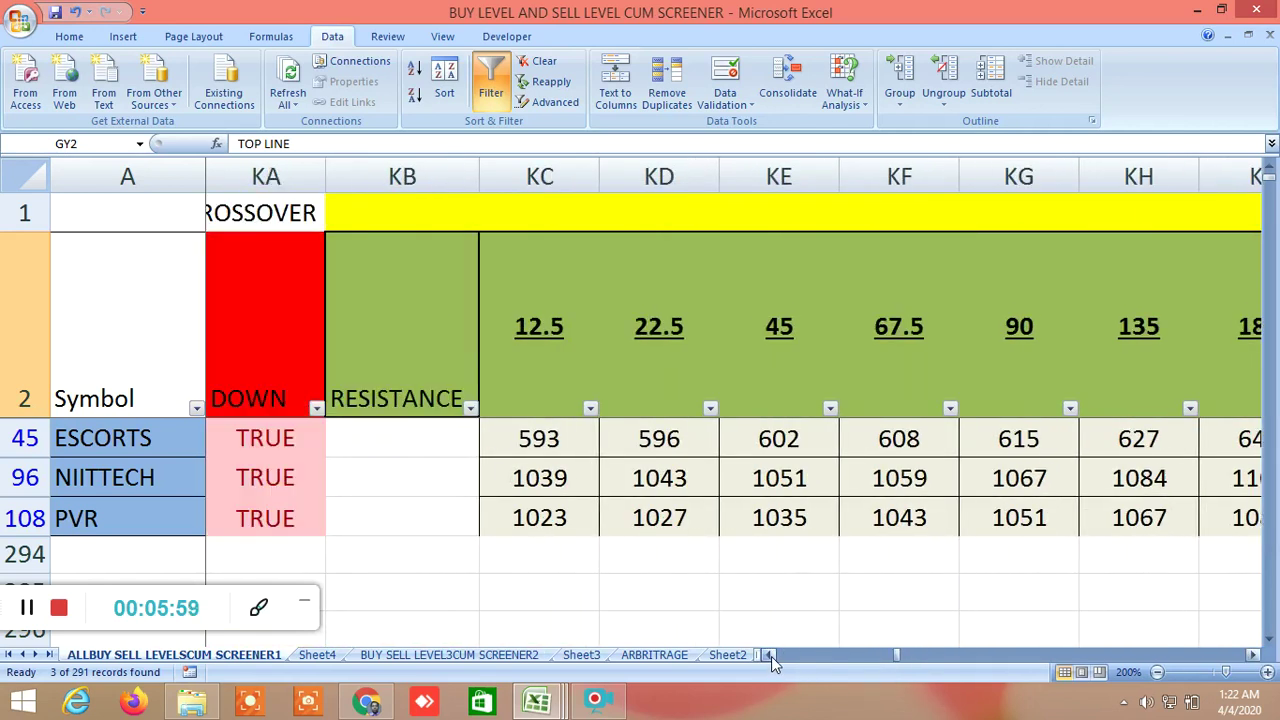
left_click(455, 347)
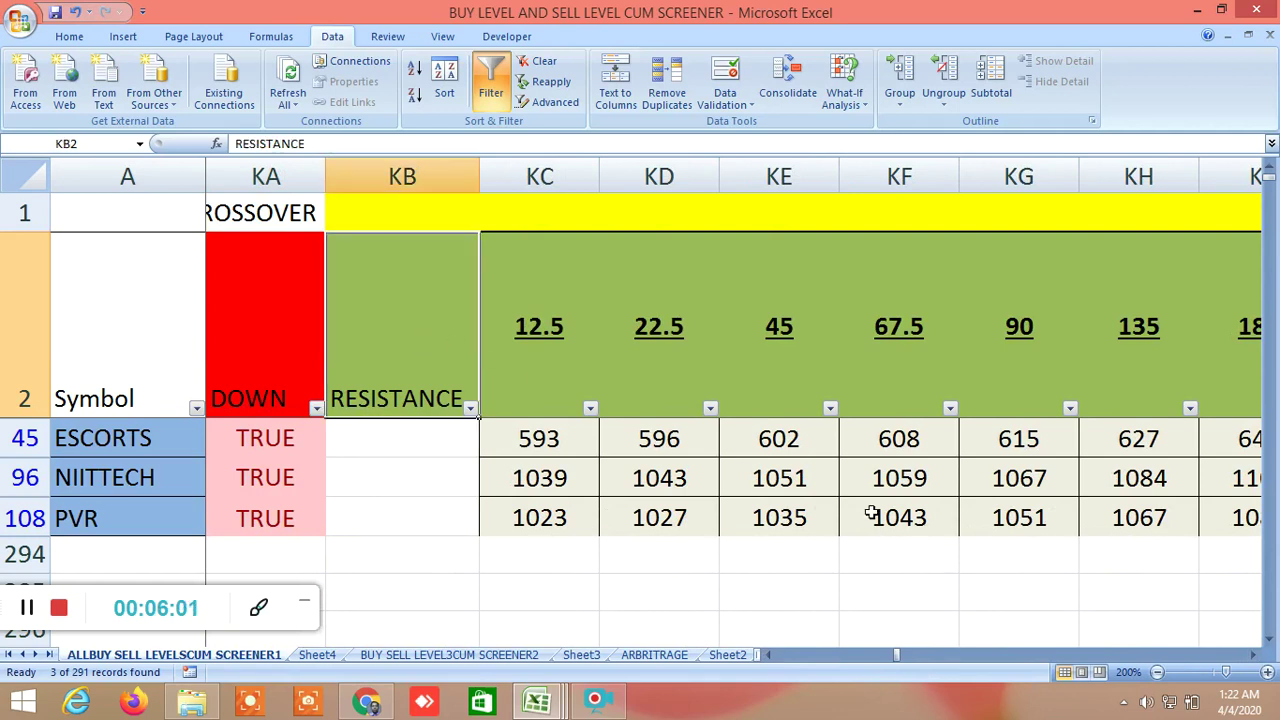
left_click(1253, 656)
left_click(1253, 656)
left_click(1253, 656)
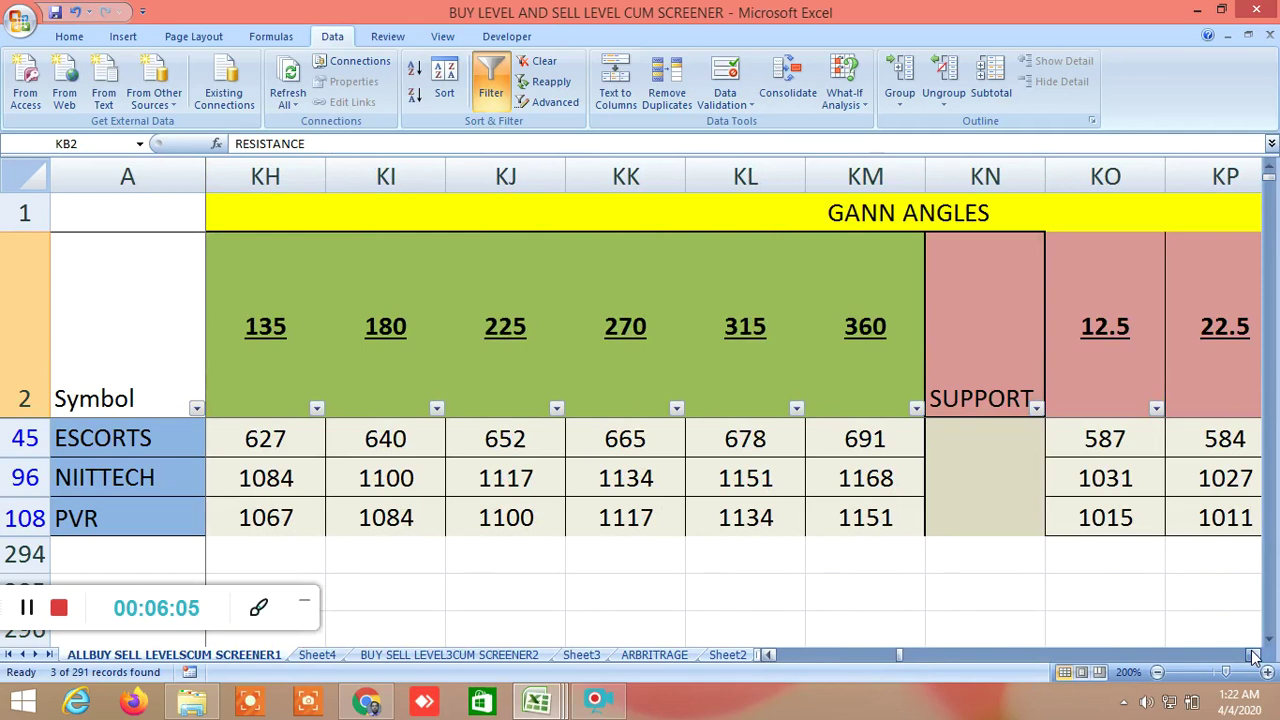
Review the support columns up to 360 in the Gann Angles section
left_click(1253, 656)
left_click(1253, 656)
left_click(1253, 656)
left_click(1253, 656)
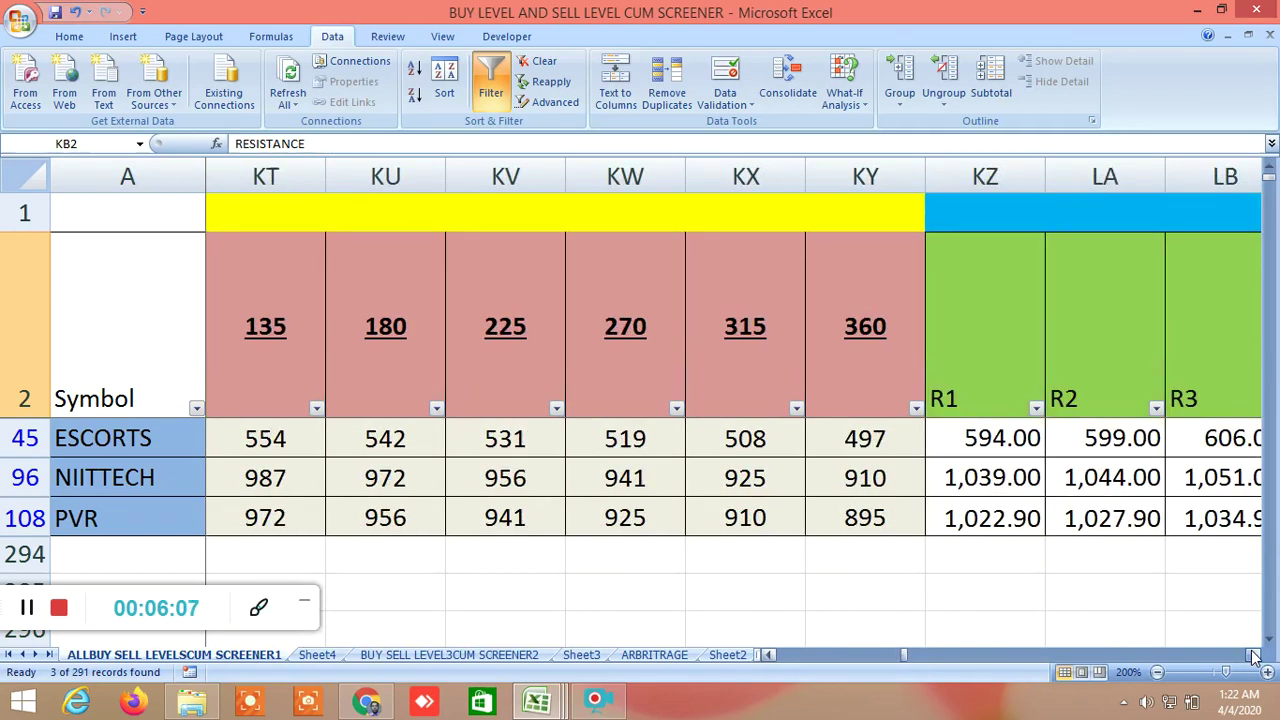
Examine the R1 to R9 resistance columns and the first support columns under Gann Square of 9
left_click(1253, 656)
left_click(1253, 656)
left_click(1253, 656)
left_click(1253, 656)
left_click(1253, 656)
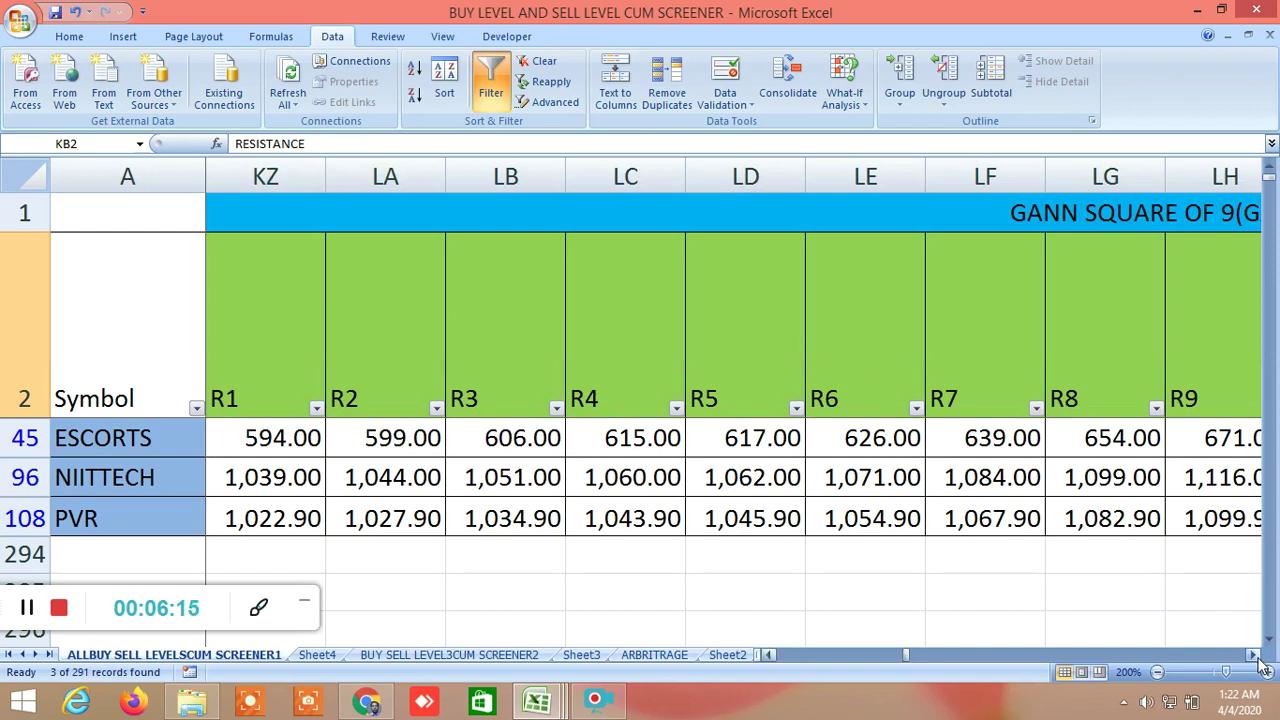
left_click(1253, 656)
left_click(1253, 656)
left_click(1253, 656)
left_click(1253, 656)
left_click(1253, 656)
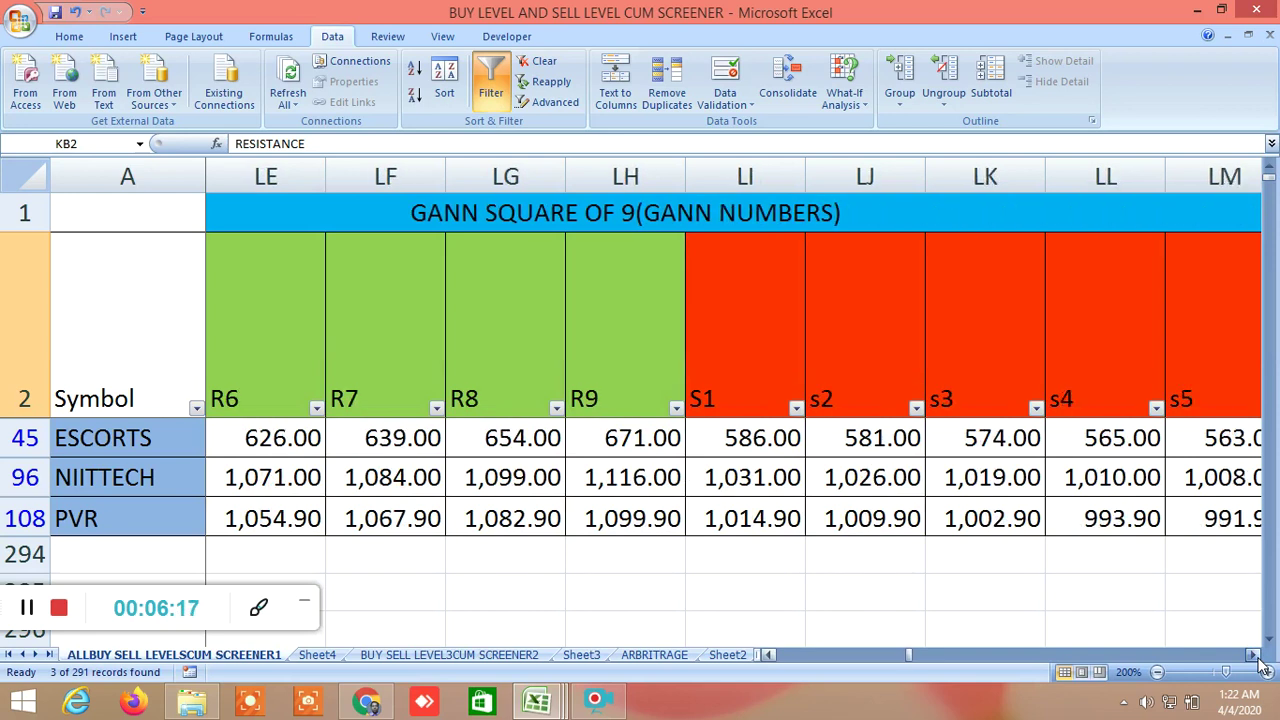
Review the S1 to s9 support columns of the Gann Square of 9 section
left_click(1253, 656)
left_click(1253, 656)
left_click(1253, 656)
left_click(1253, 656)
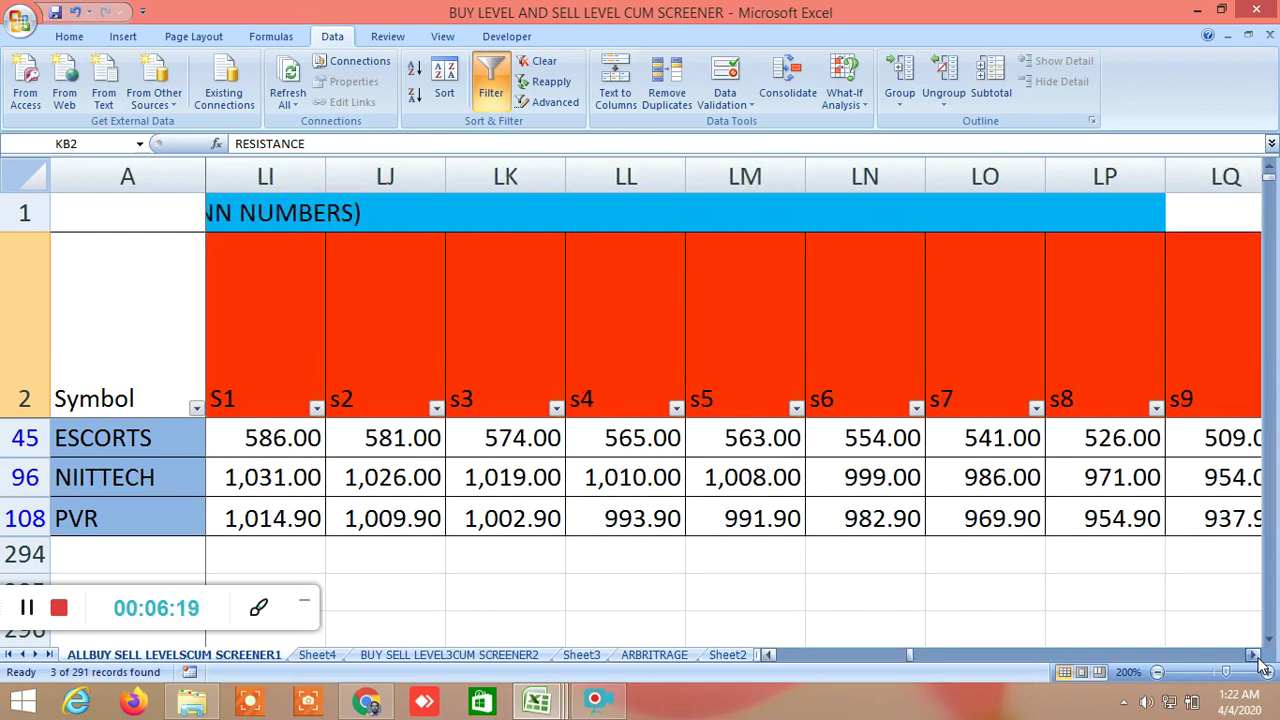
Look through the Murrey's Mathematical Level Calculation section up to its S7 column
left_click(1253, 656)
left_click(1253, 656)
left_click(1253, 656)
left_click(1253, 656)
left_click(1253, 656)
left_click(1253, 656)
left_click(1253, 656)
left_click(1253, 656)
left_click(1253, 656)
left_click(1253, 656)
left_click(1253, 656)
left_click(1253, 656)
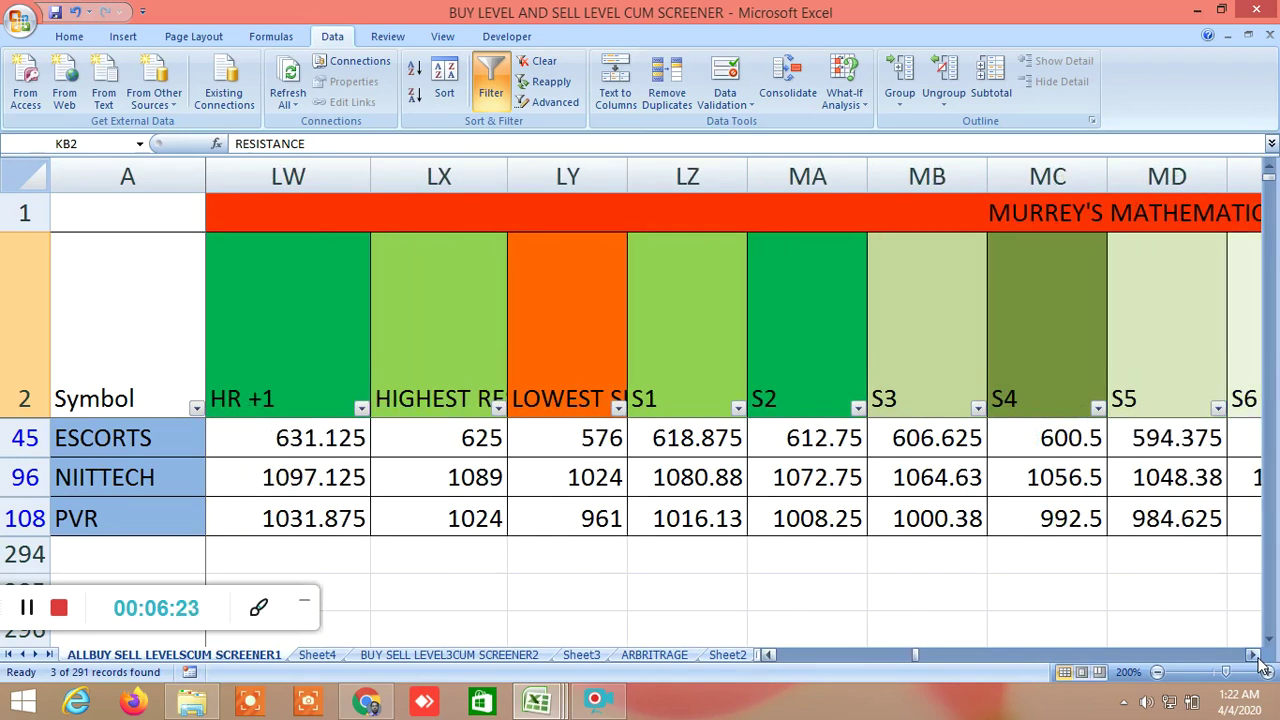
left_click(1253, 656)
left_click(1253, 656)
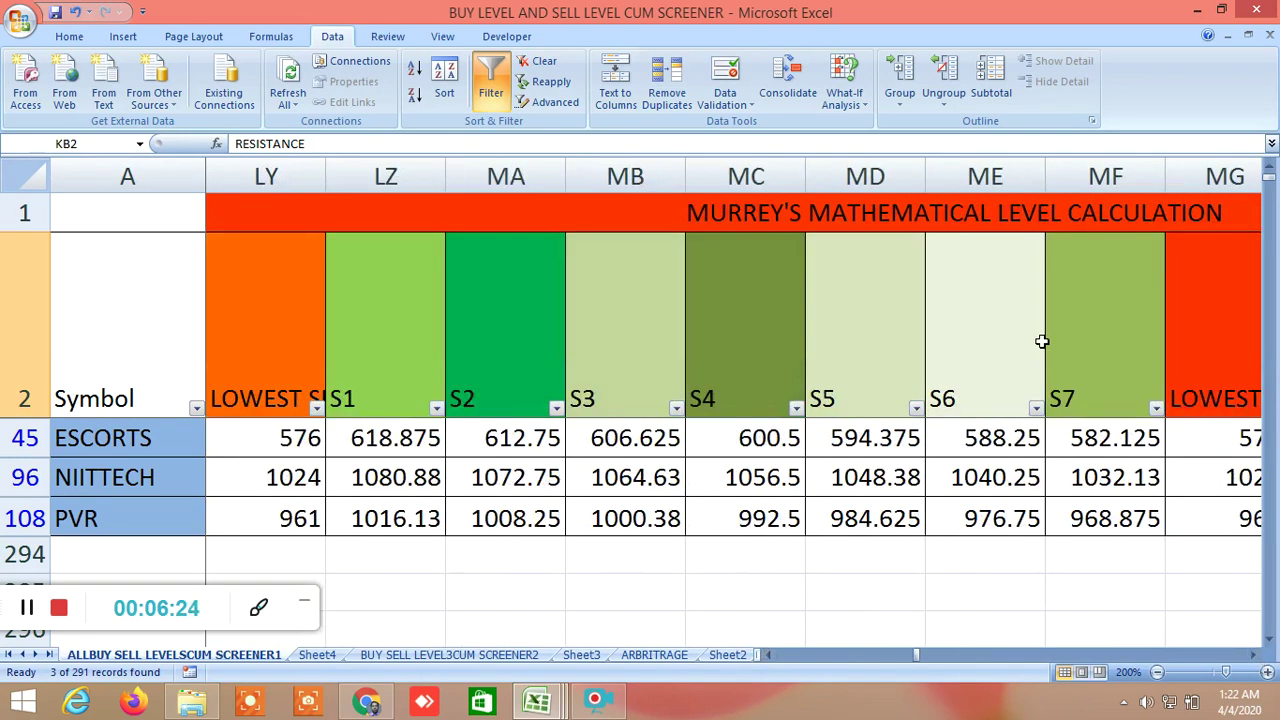
Inspect the Highest Resistance and first Lowest Support headers and the HR+1 to HR+3 columns in the Murrey's section
left_click(769, 655)
left_click(769, 655)
left_click(418, 331)
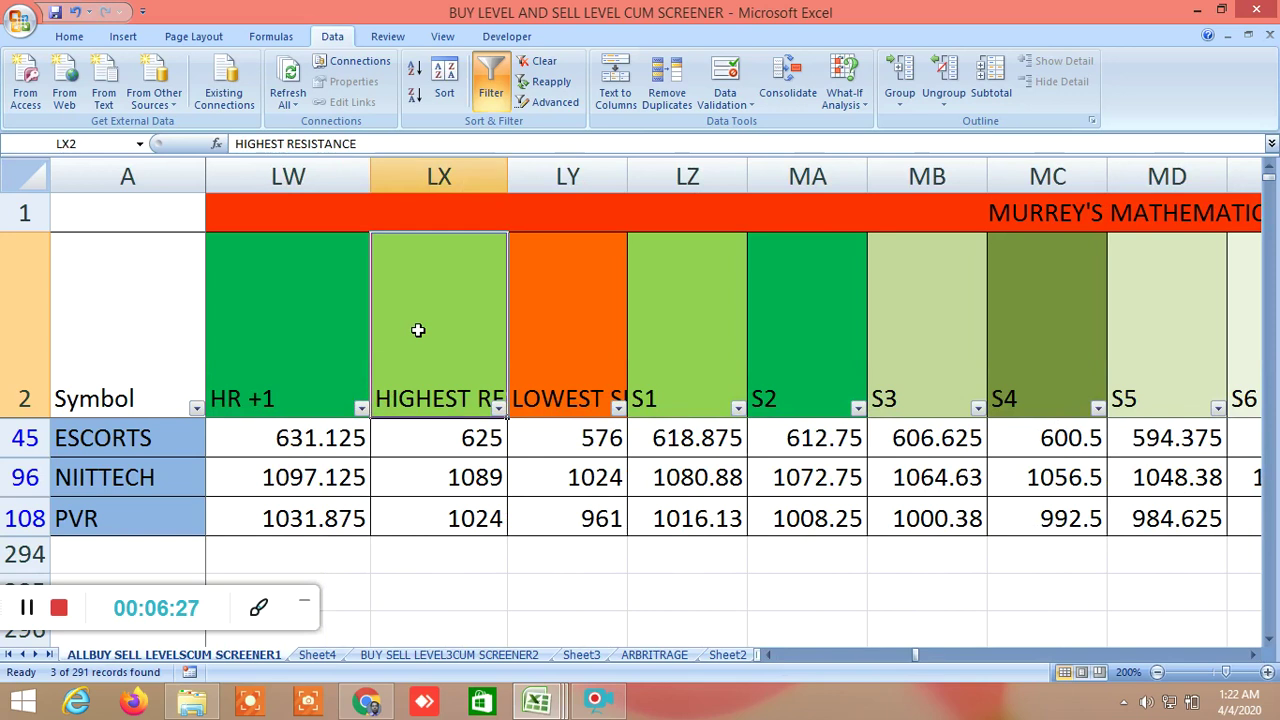
left_click(578, 352)
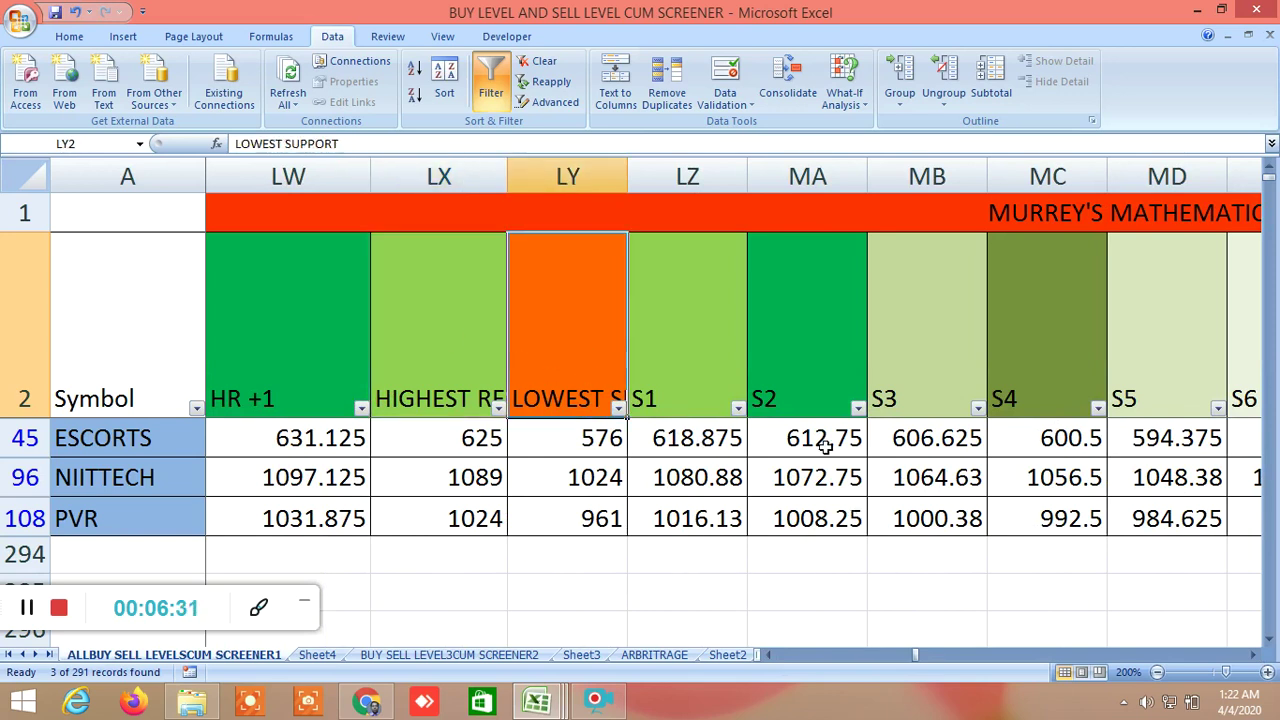
left_click(768, 655)
double_click(768, 655)
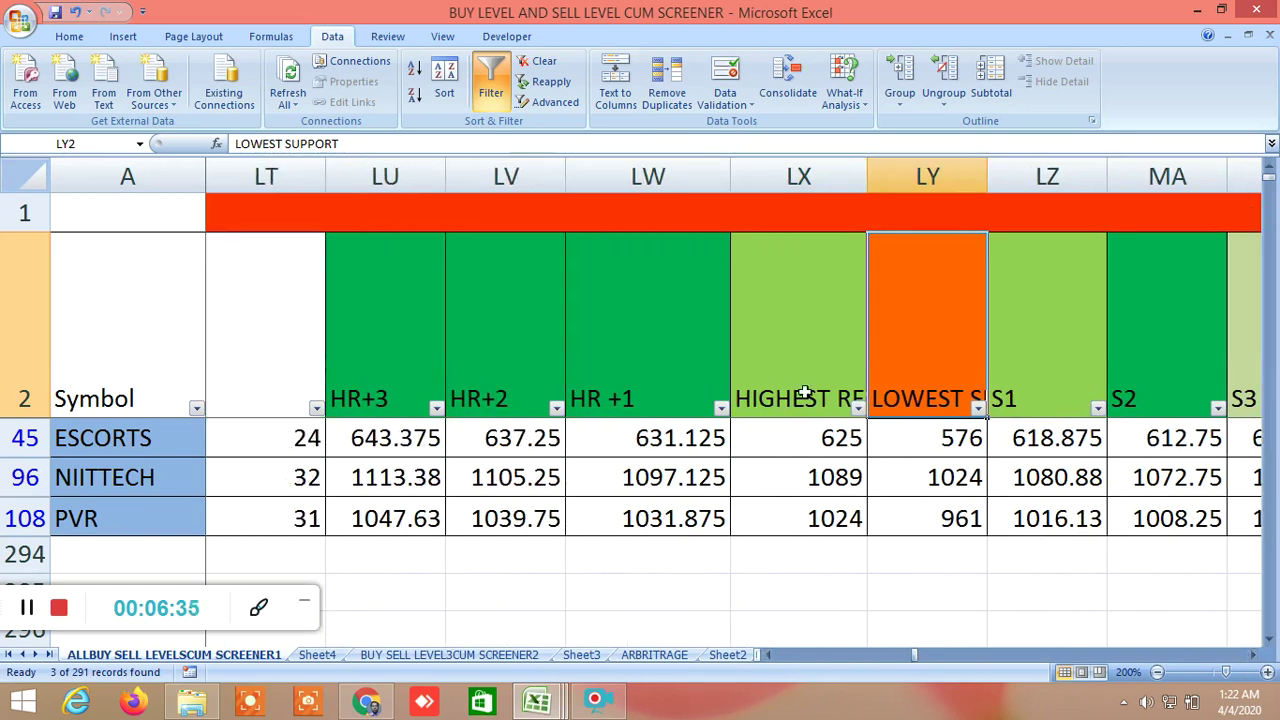
Examine the Murrey's S1 to S10 columns and inspect the ESCORTS formula in the Lowest Support column after S7
left_click(1253, 655)
left_click(1253, 655)
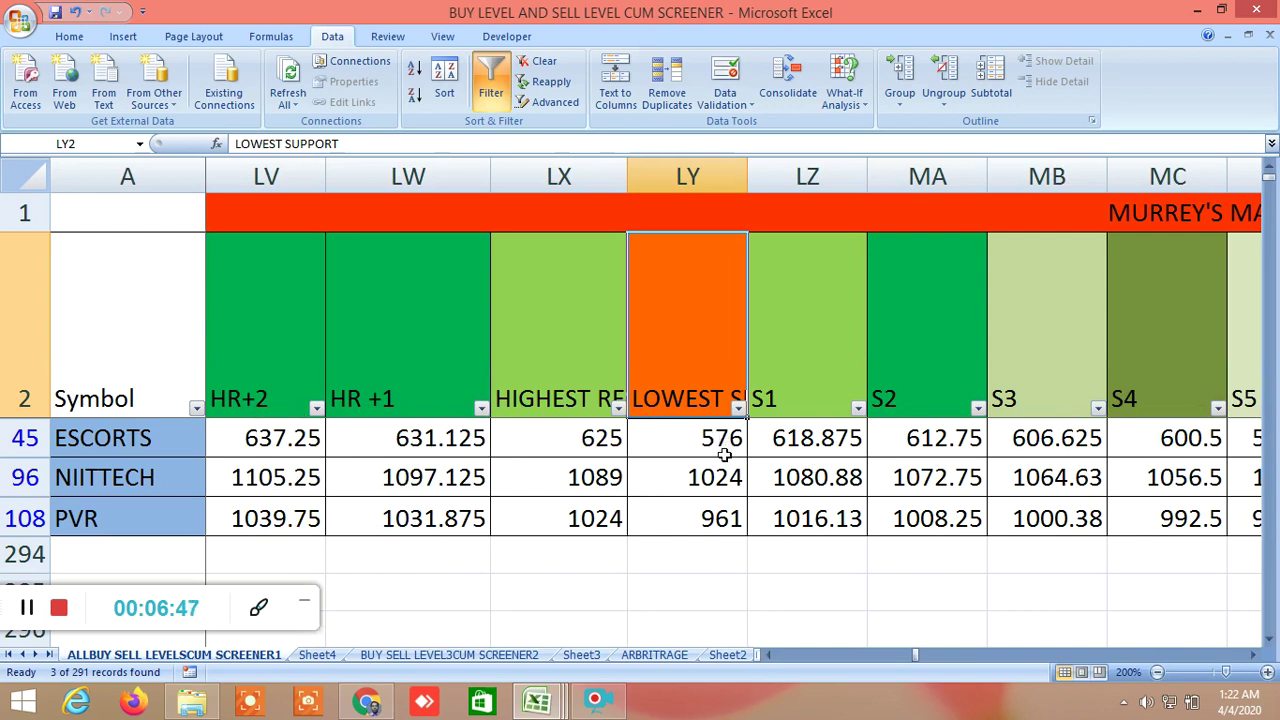
left_click(1250, 655)
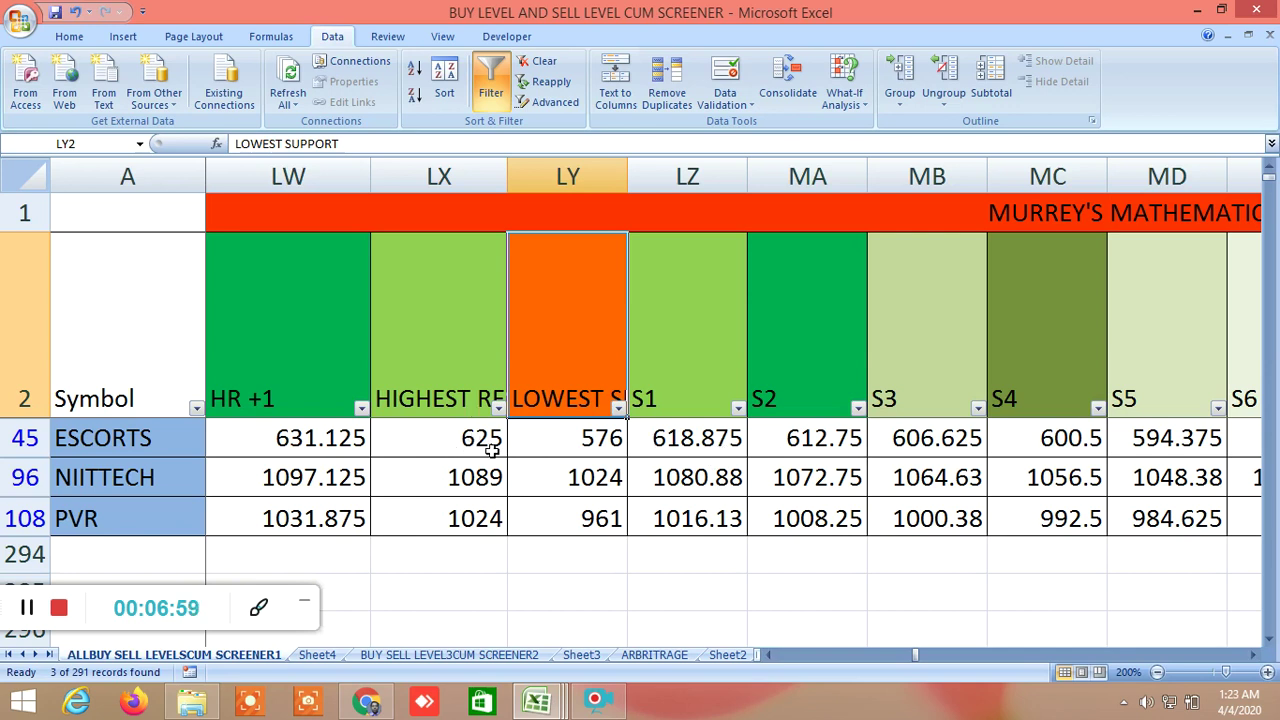
left_click(1255, 655)
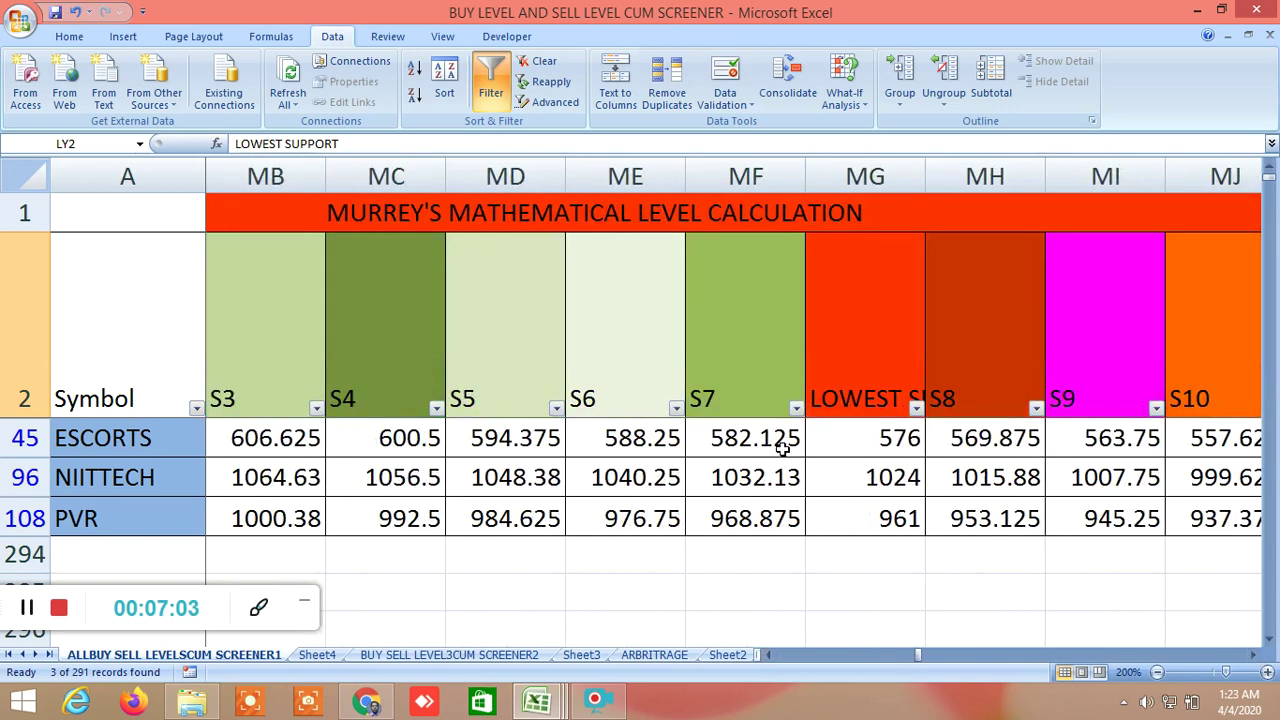
left_click(887, 395)
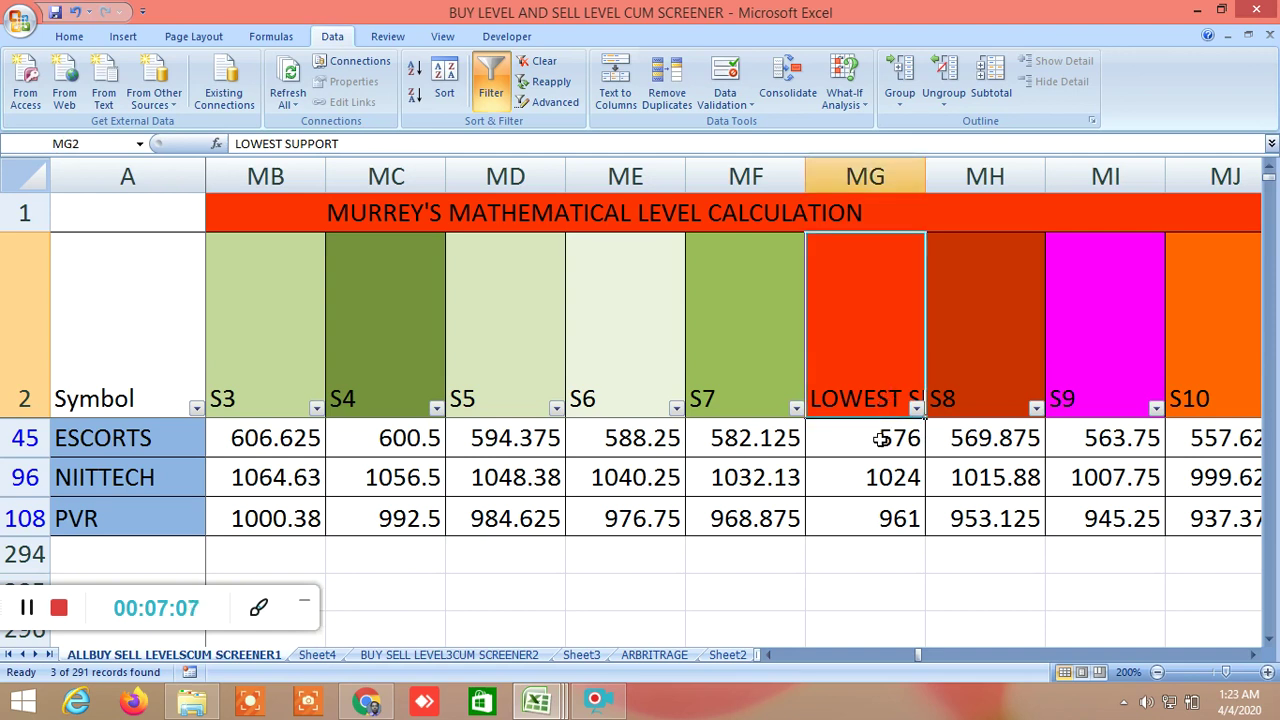
left_click(881, 439)
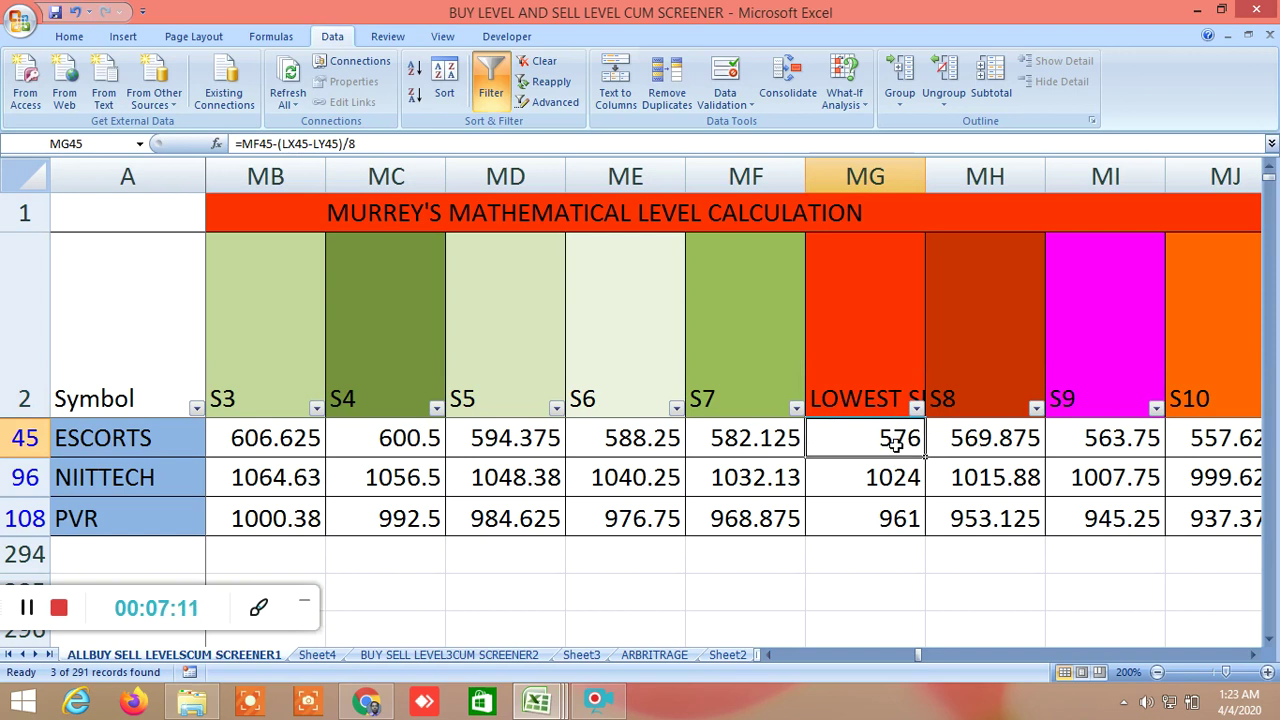
left_click(957, 552)
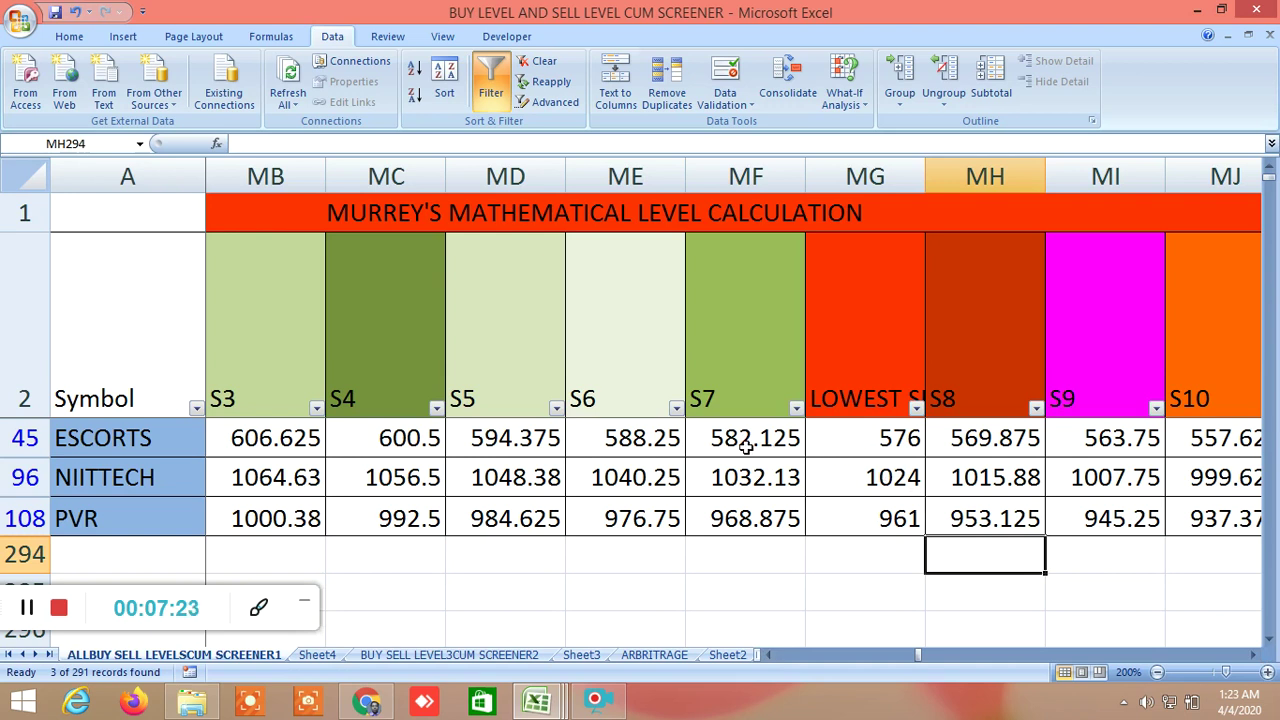
Review the remaining Murrey's support columns up to S18
left_click(1254, 655)
left_click(1254, 655)
left_click(1254, 655)
left_click(1254, 655)
left_click(1254, 655)
left_click(1254, 655)
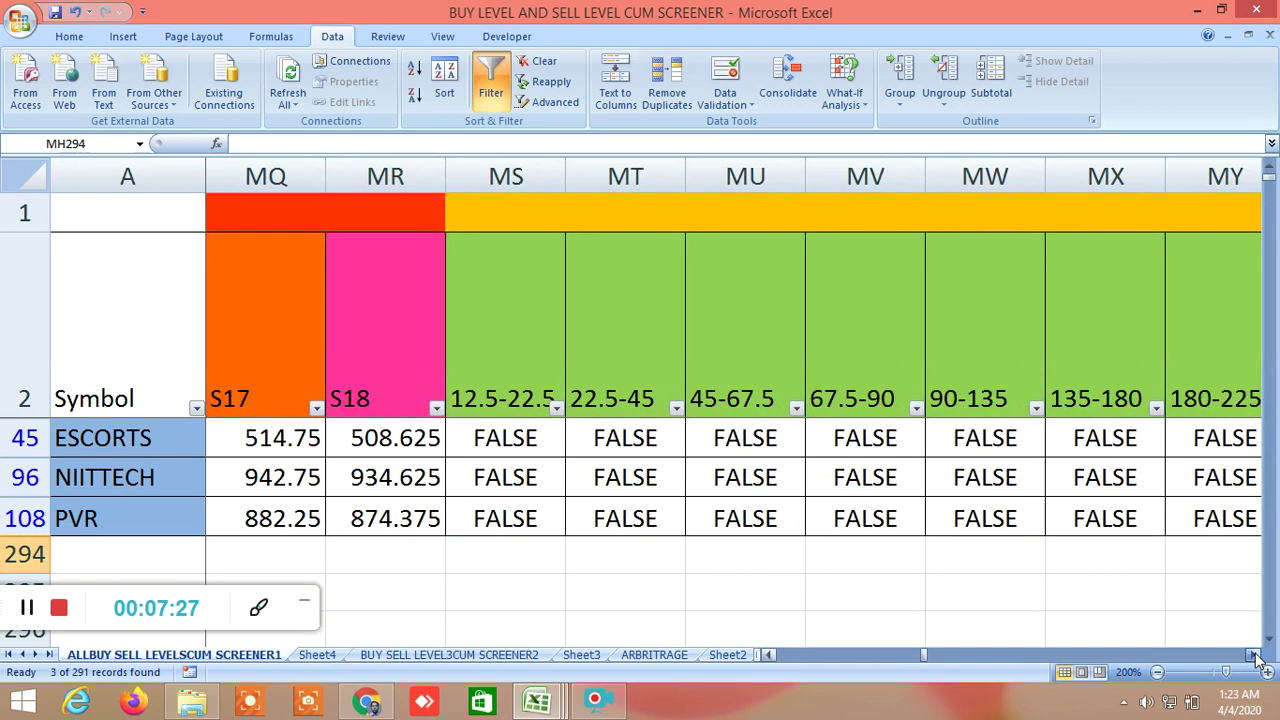
Look through the degree range columns from 12.5-22.5 to 315-360 for the filtered stocks
left_click(1254, 655)
left_click(1254, 655)
left_click(1254, 655)
left_click(1254, 655)
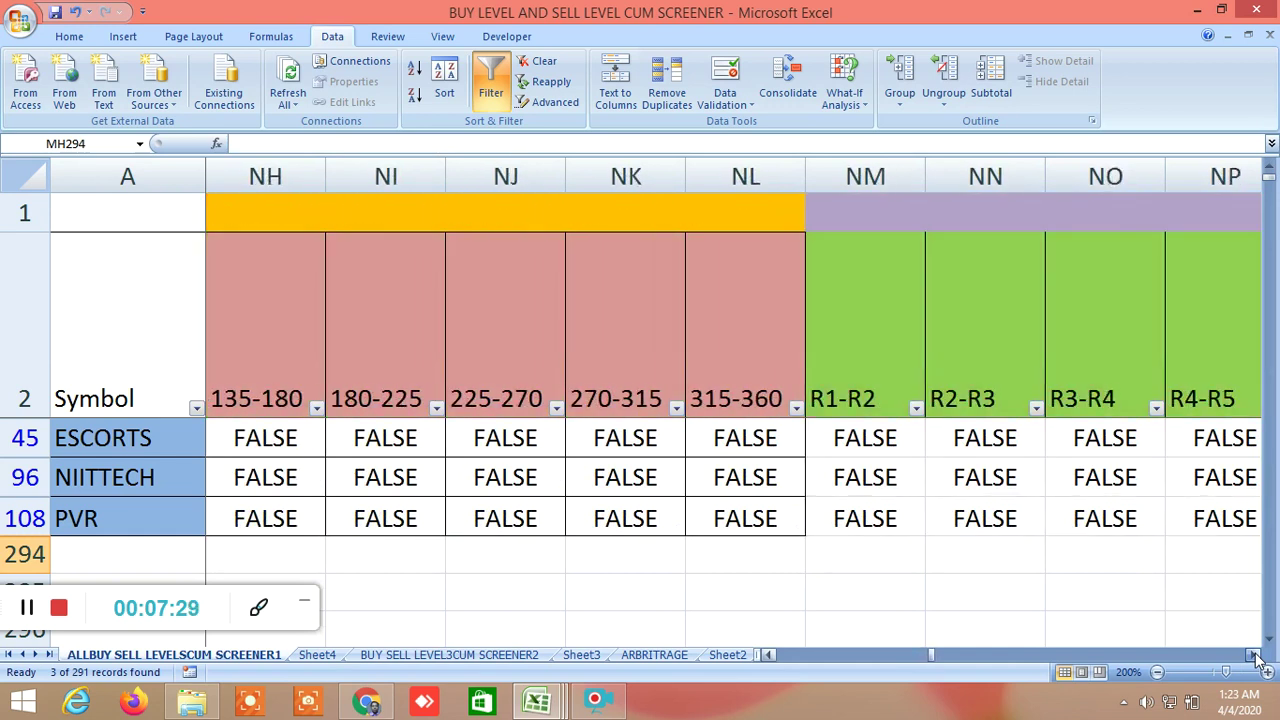
Look through the range columns from R1-R2 to S22-S23 for the filtered stocks
left_click(1254, 655)
left_click(1254, 655)
left_click(1254, 655)
left_click(1254, 655)
left_click(1254, 655)
left_click(1254, 655)
left_click(1254, 655)
left_click(1254, 655)
left_click(1254, 655)
left_click(1254, 655)
left_click(1254, 655)
left_click(1254, 655)
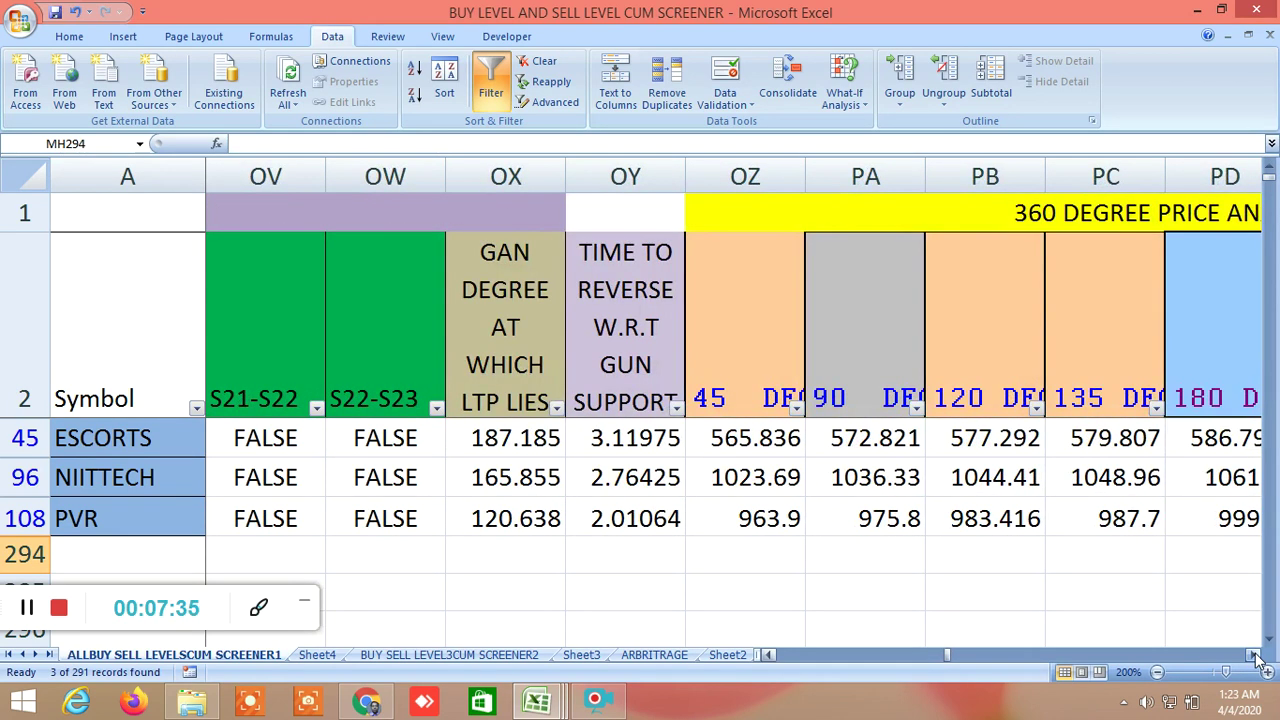
Examine the columns for the Gann degree at which the LTP lies and the time to reverse
left_click(1254, 655)
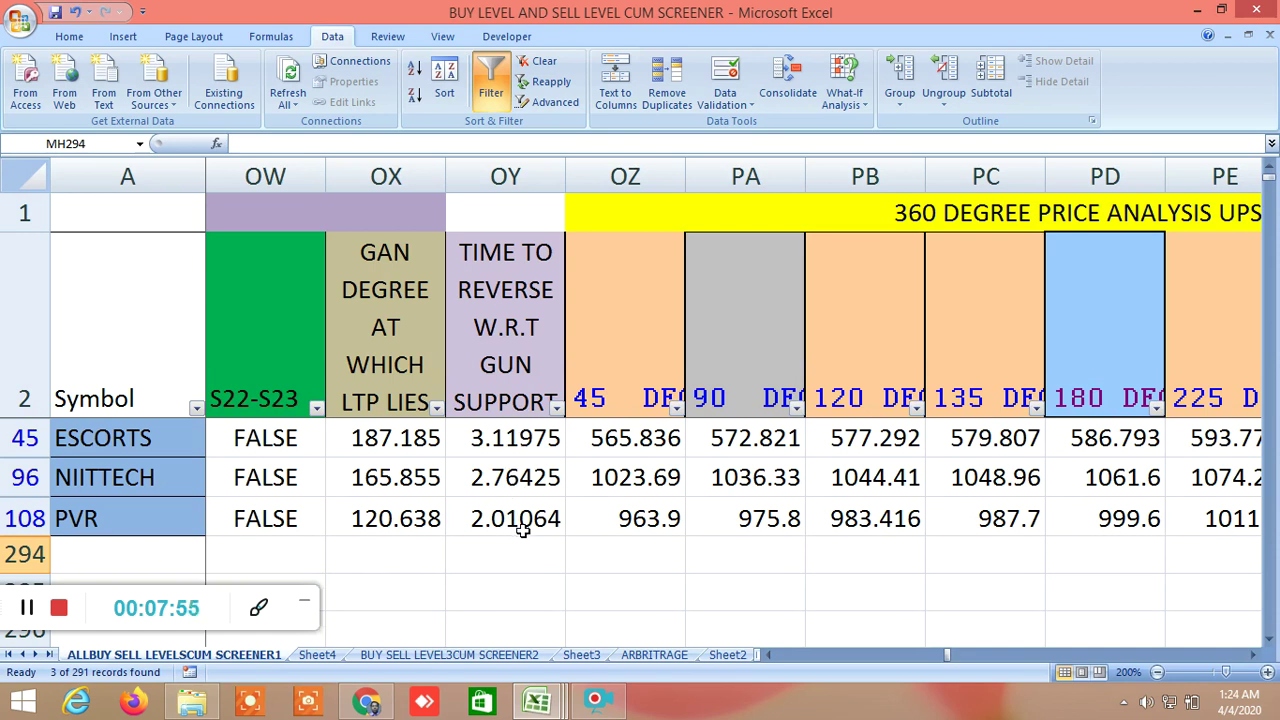
left_click(1254, 656)
left_click(1254, 656)
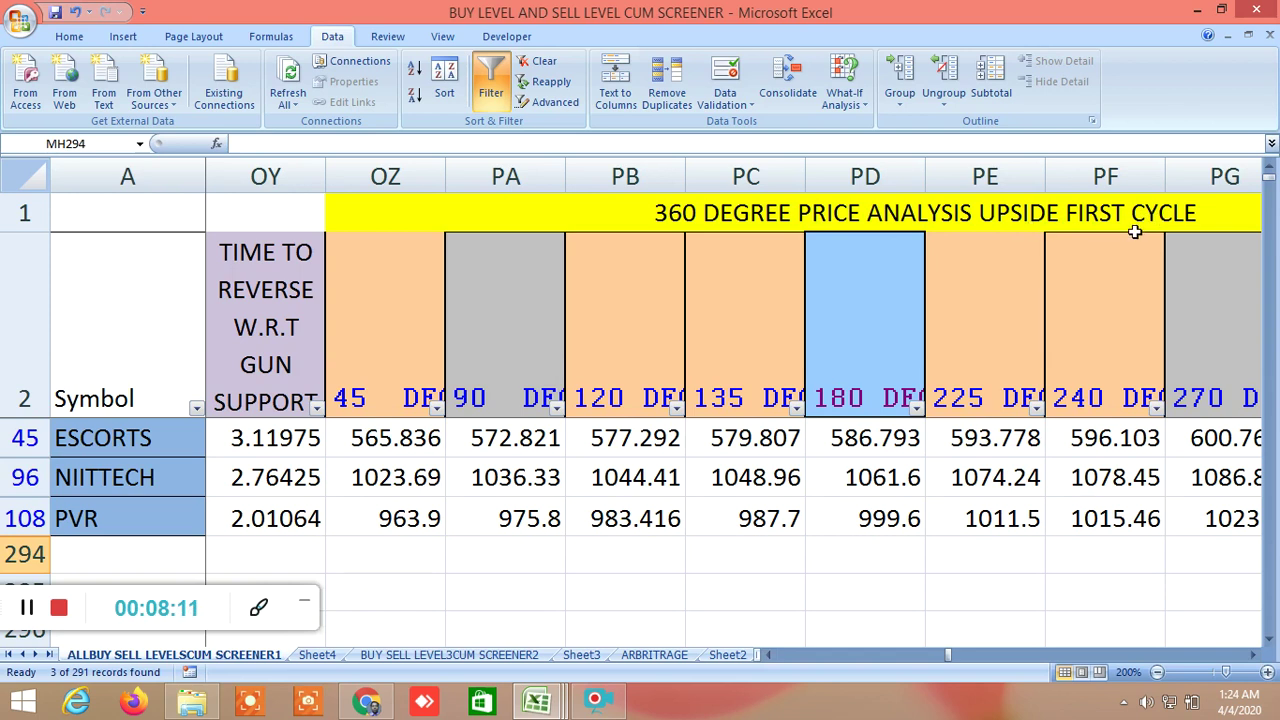
Review the 45 to 360 degree columns of the 360 Degree Price Analysis Upside First Cycle
left_click(384, 378)
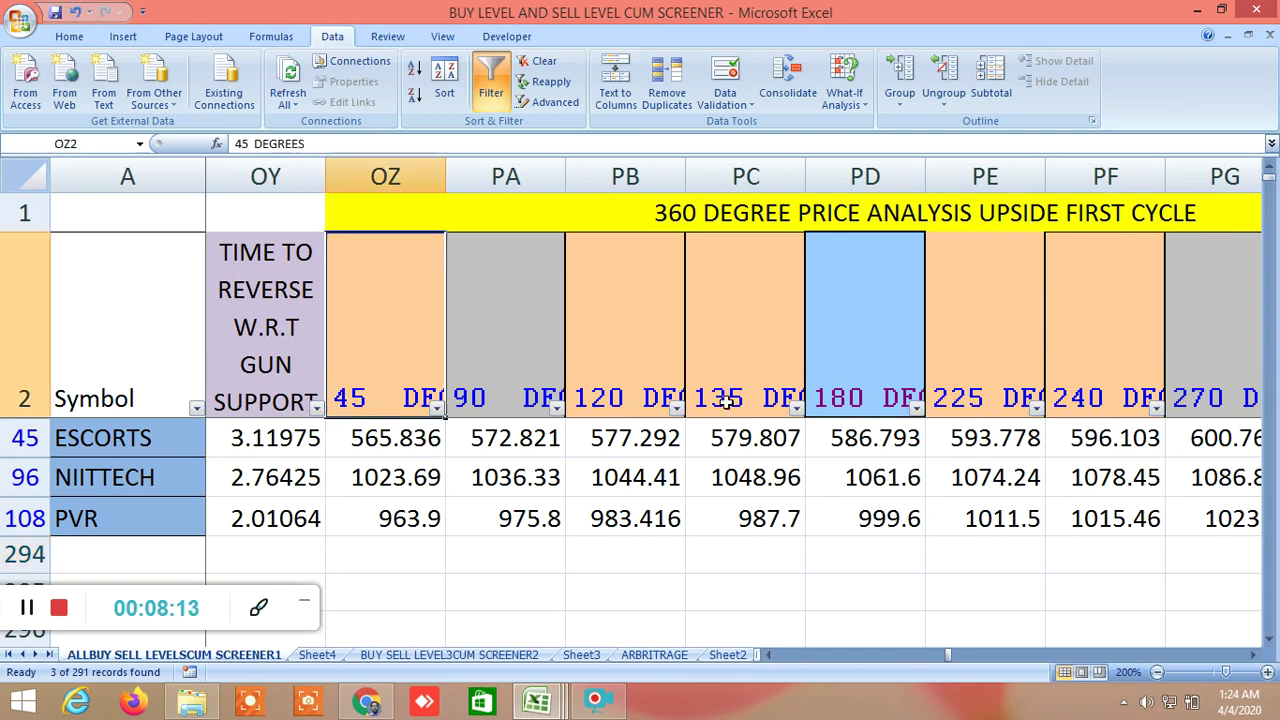
left_click(1253, 655)
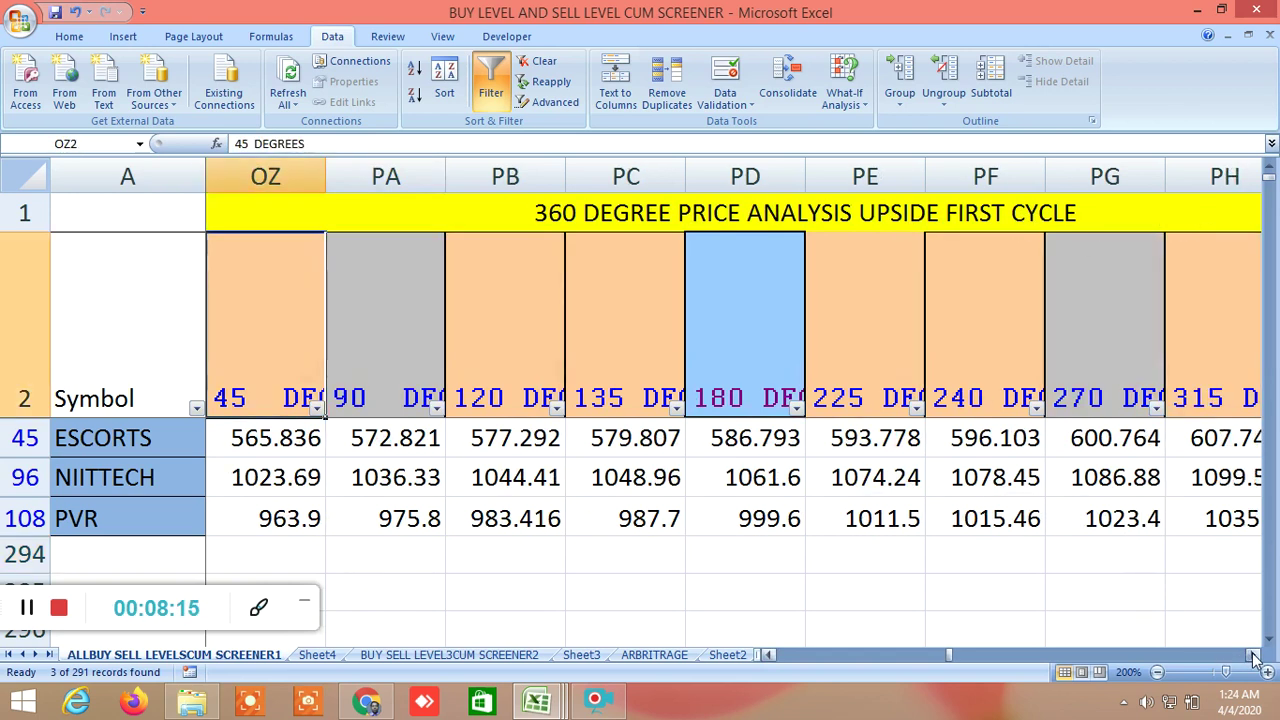
left_click(1253, 655)
left_click(1253, 655)
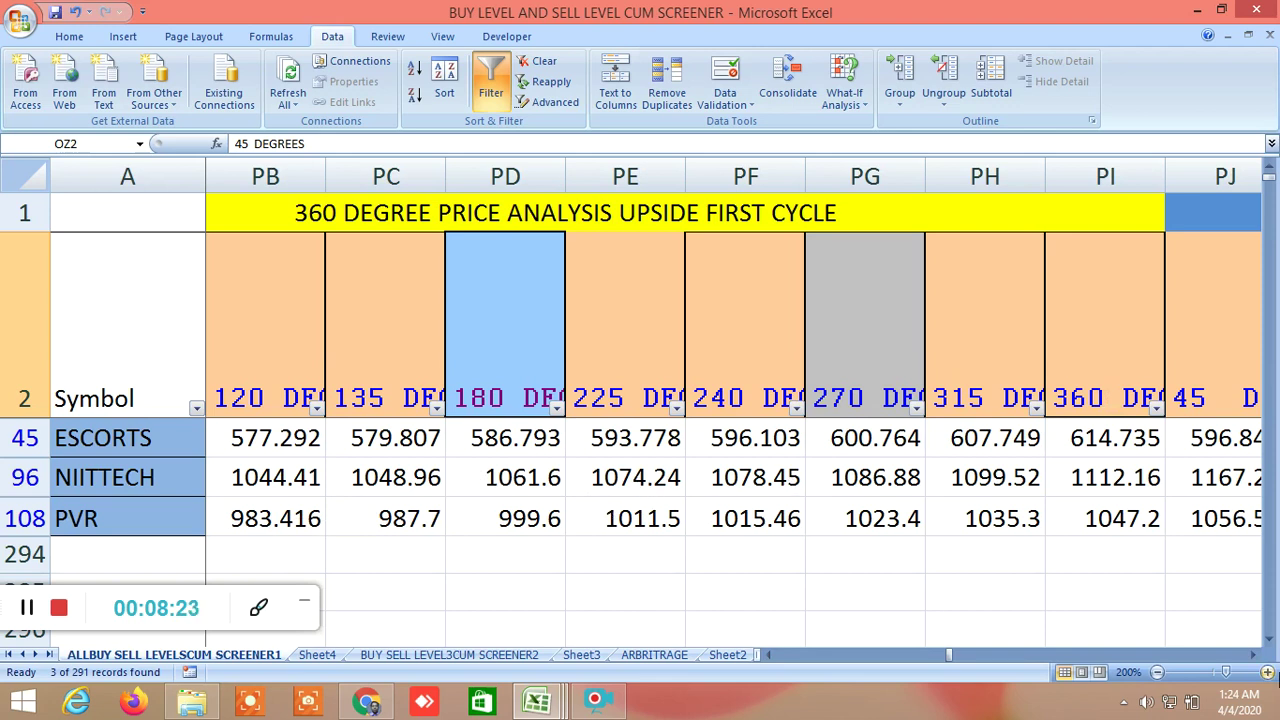
Review the 45 to 360 degree columns of the Downside First Cycle up to the end-of-cycle marker
left_click(1255, 656)
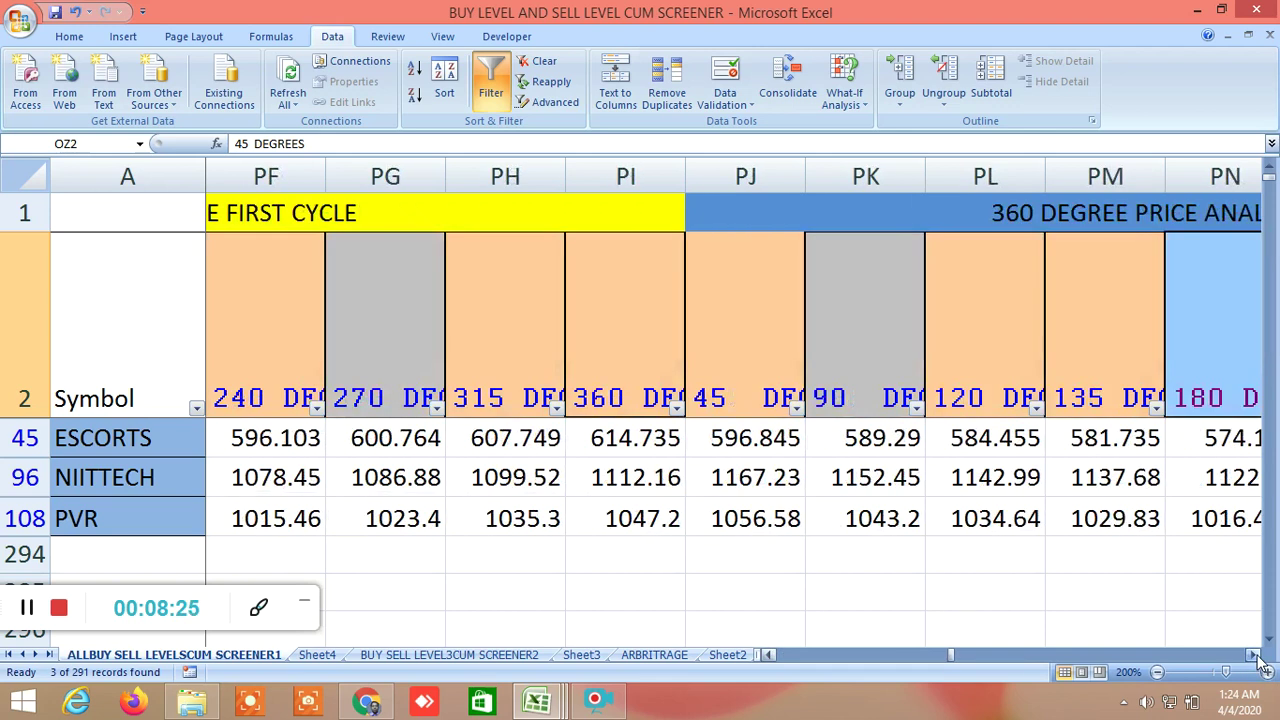
left_click(1255, 656)
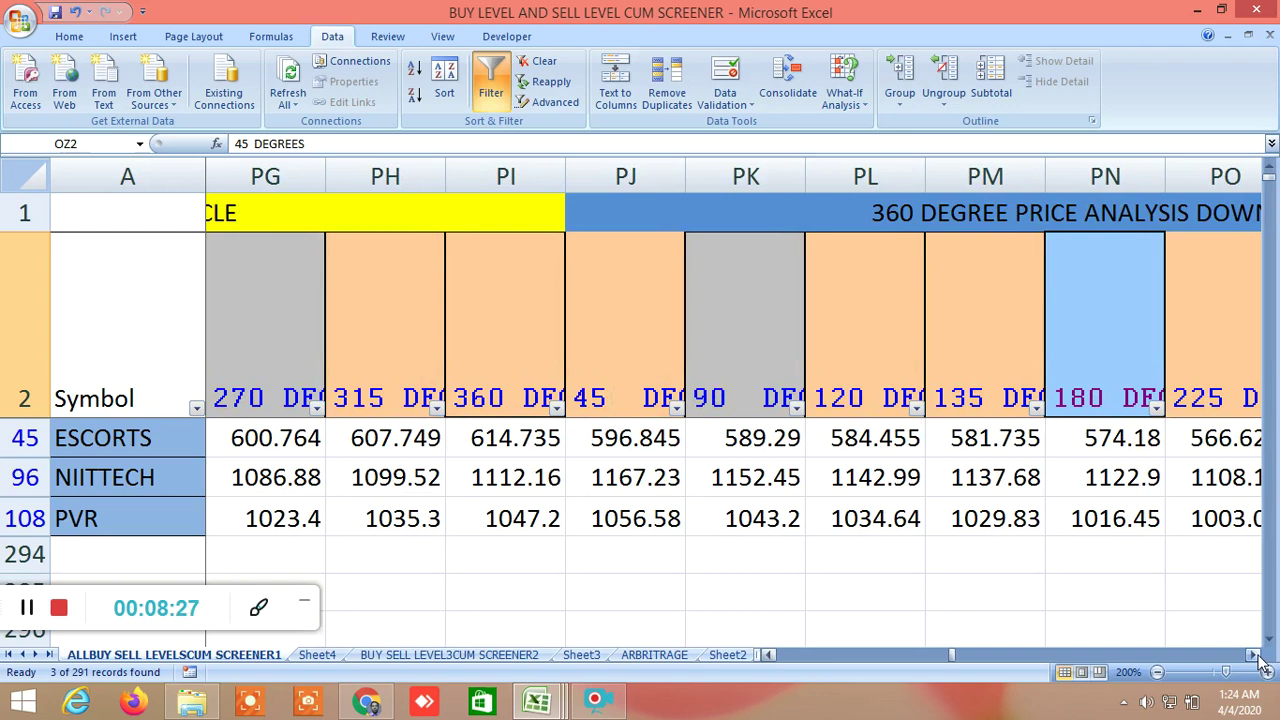
left_click(1255, 656)
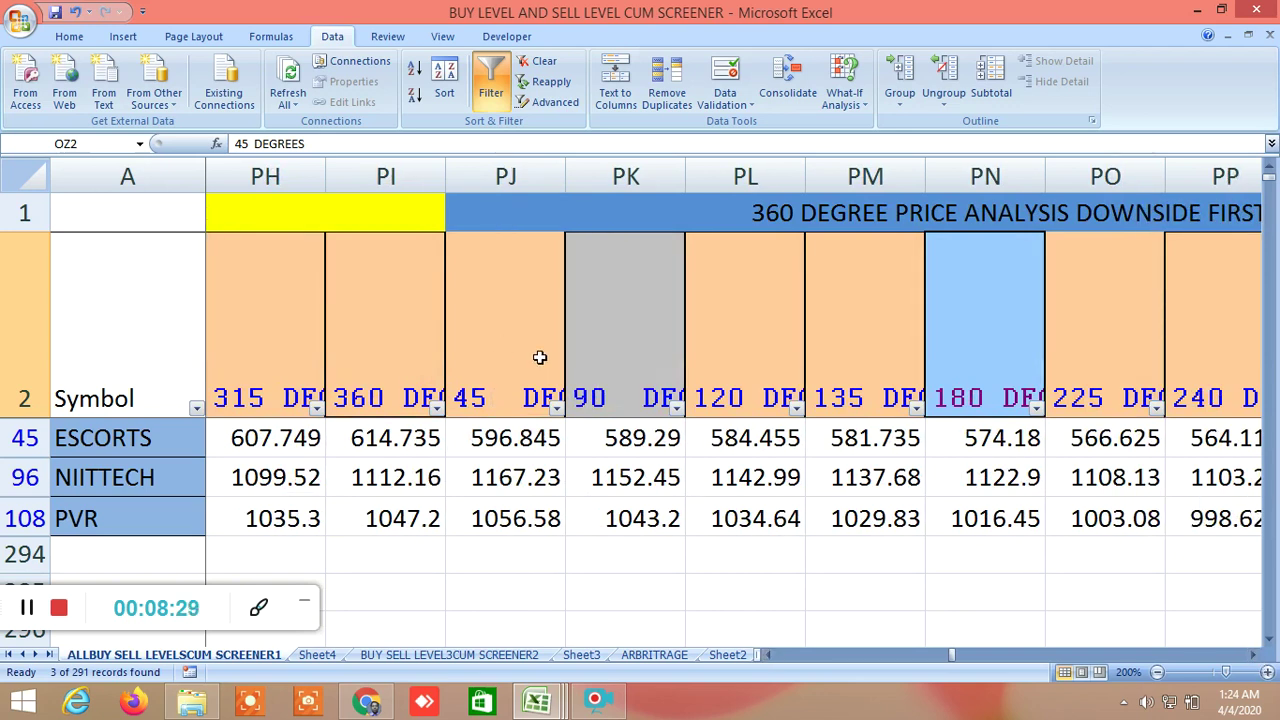
left_click(1253, 656)
left_click(1253, 656)
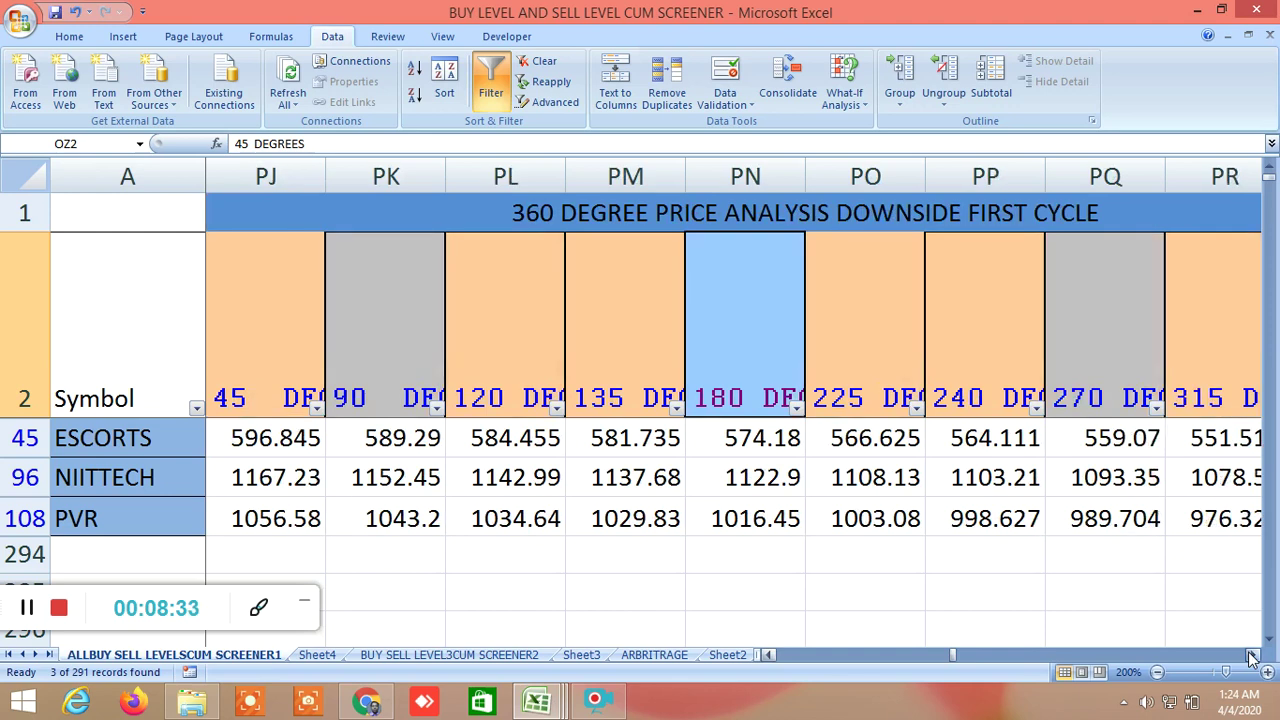
left_click(1253, 656)
left_click(1253, 656)
left_click(1253, 656)
left_click(1253, 656)
left_click(1253, 656)
left_click(1253, 656)
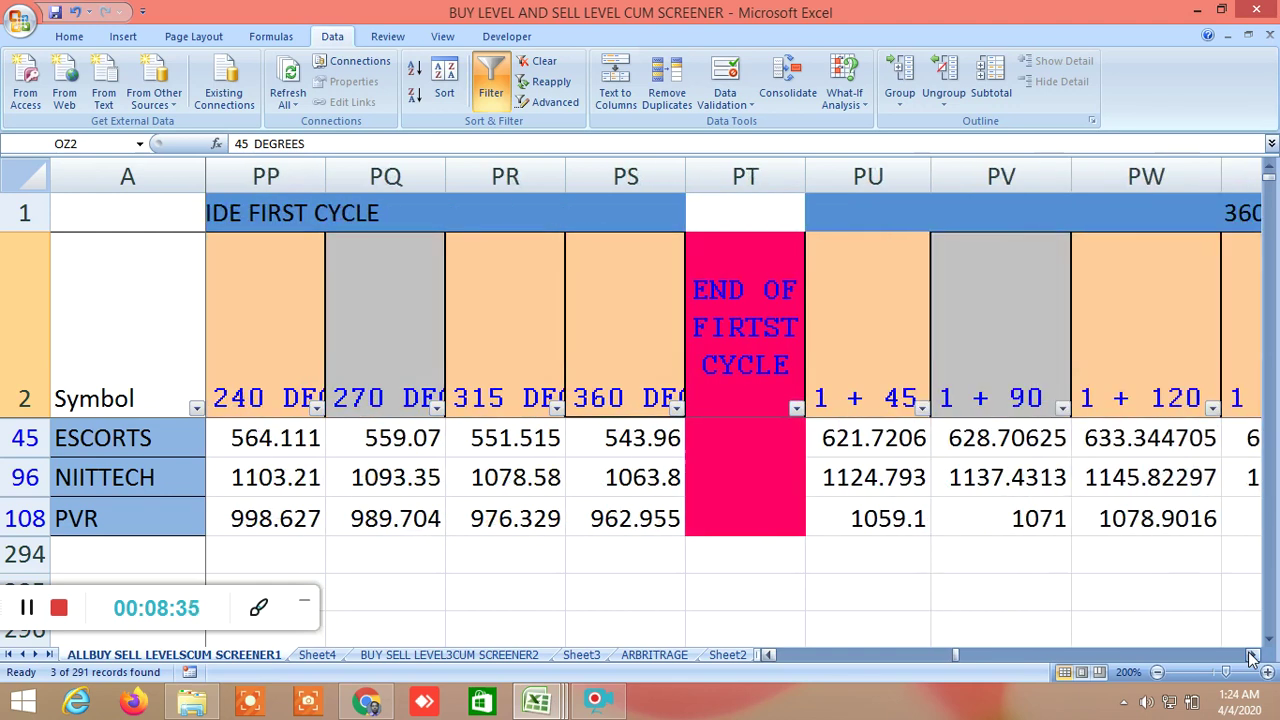
Examine the 1 + 45 to 1 + 360 columns of the 360 Degree Price Analysis Upside Second Cycle
left_click(1253, 656)
left_click(1253, 656)
left_click(1253, 656)
left_click(1253, 656)
left_click(1253, 656)
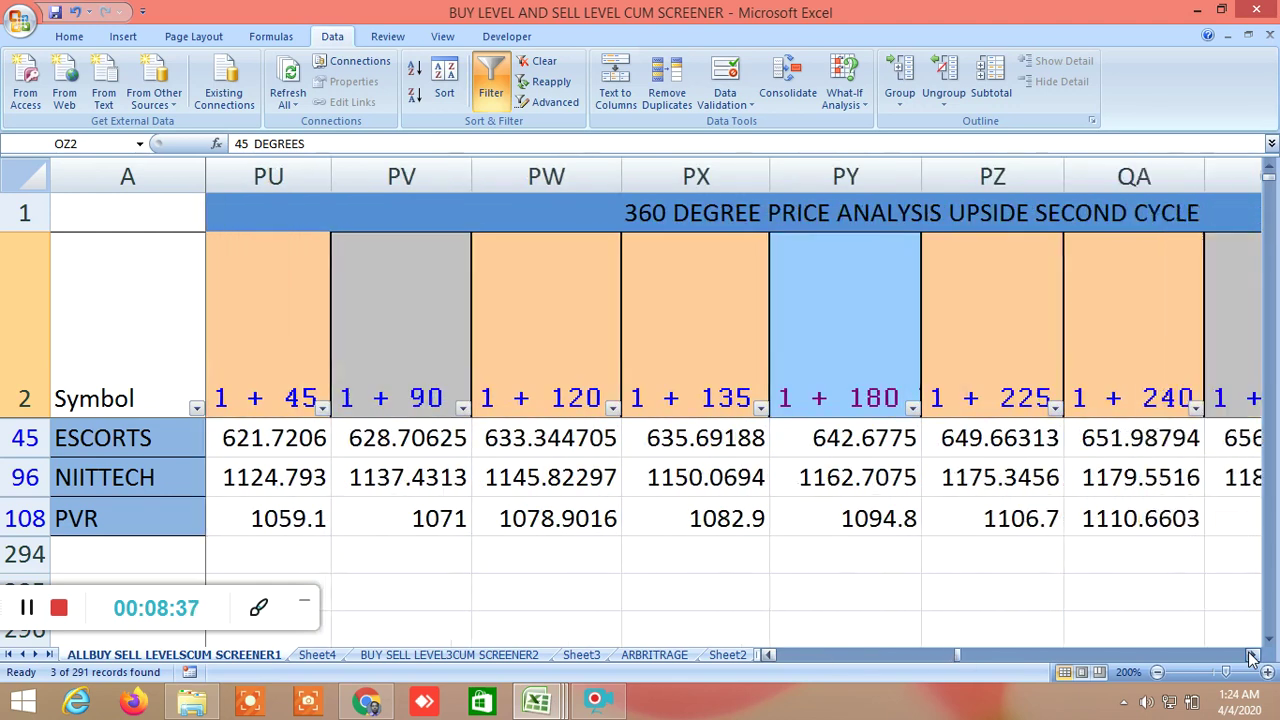
left_click(1253, 656)
left_click(1253, 656)
left_click(1253, 656)
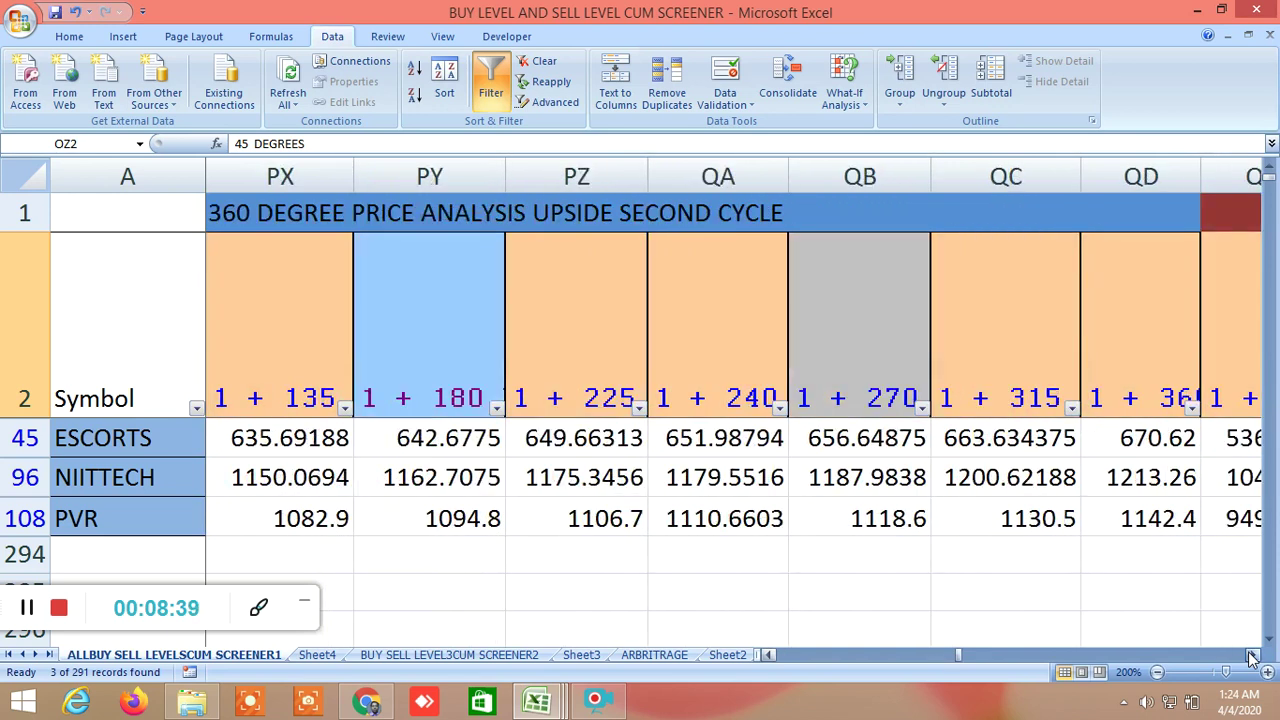
Look through the 1 + 45 to 1 + 360 columns of the Downside Second Cycle up to its end marker
left_click(1253, 656)
left_click(1253, 656)
left_click(1253, 656)
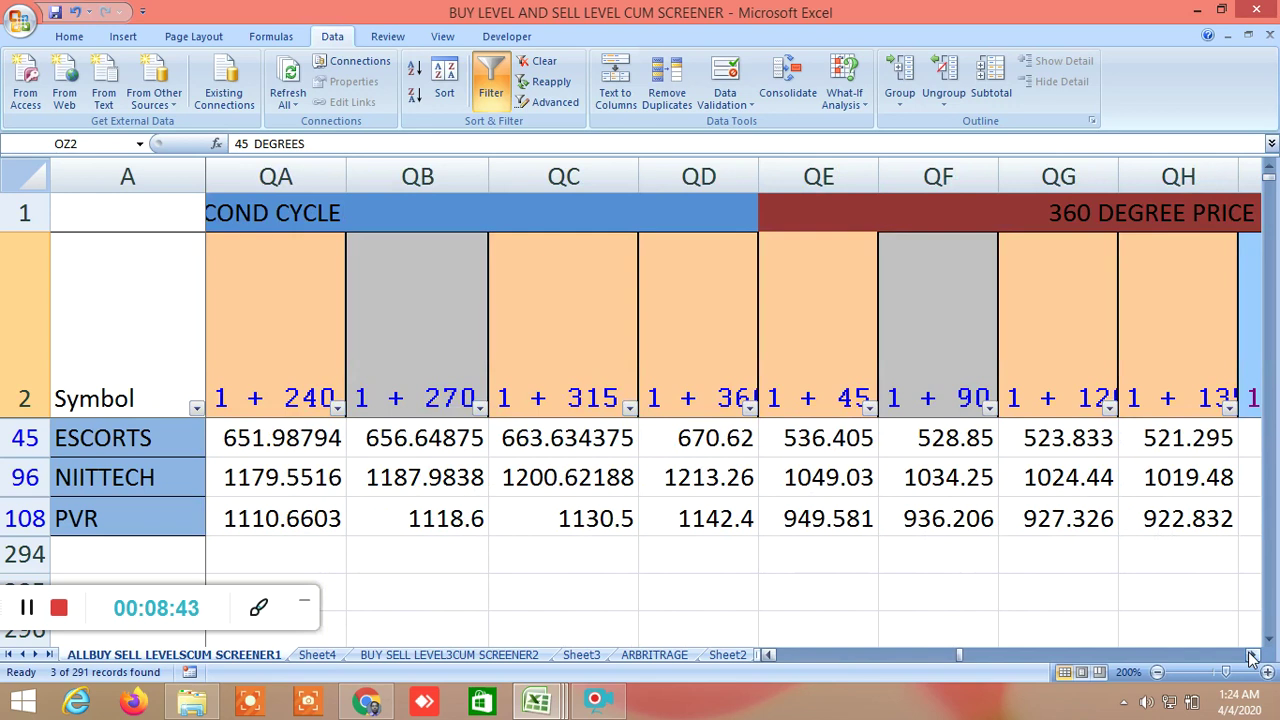
left_click(1253, 656)
left_click(1253, 656)
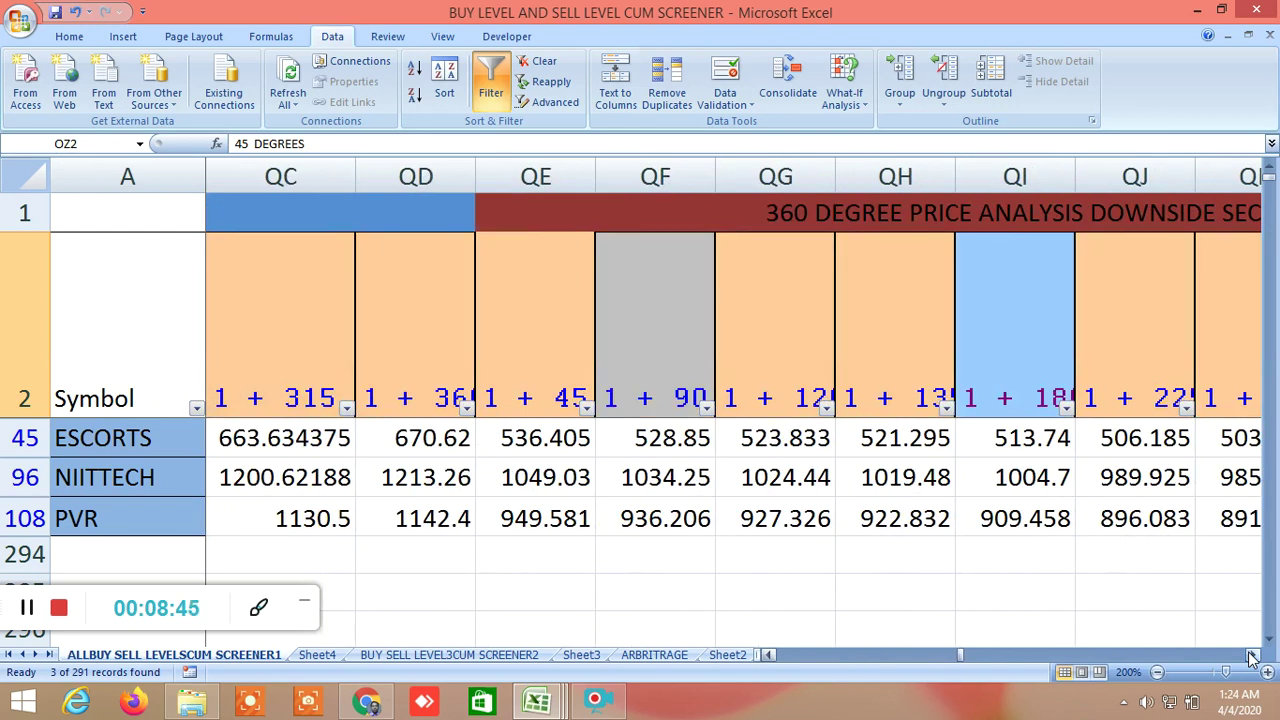
left_click(1253, 656)
left_click(1253, 656)
left_click(1253, 656)
left_click(1253, 656)
left_click(1253, 656)
left_click(1253, 656)
left_click(1253, 656)
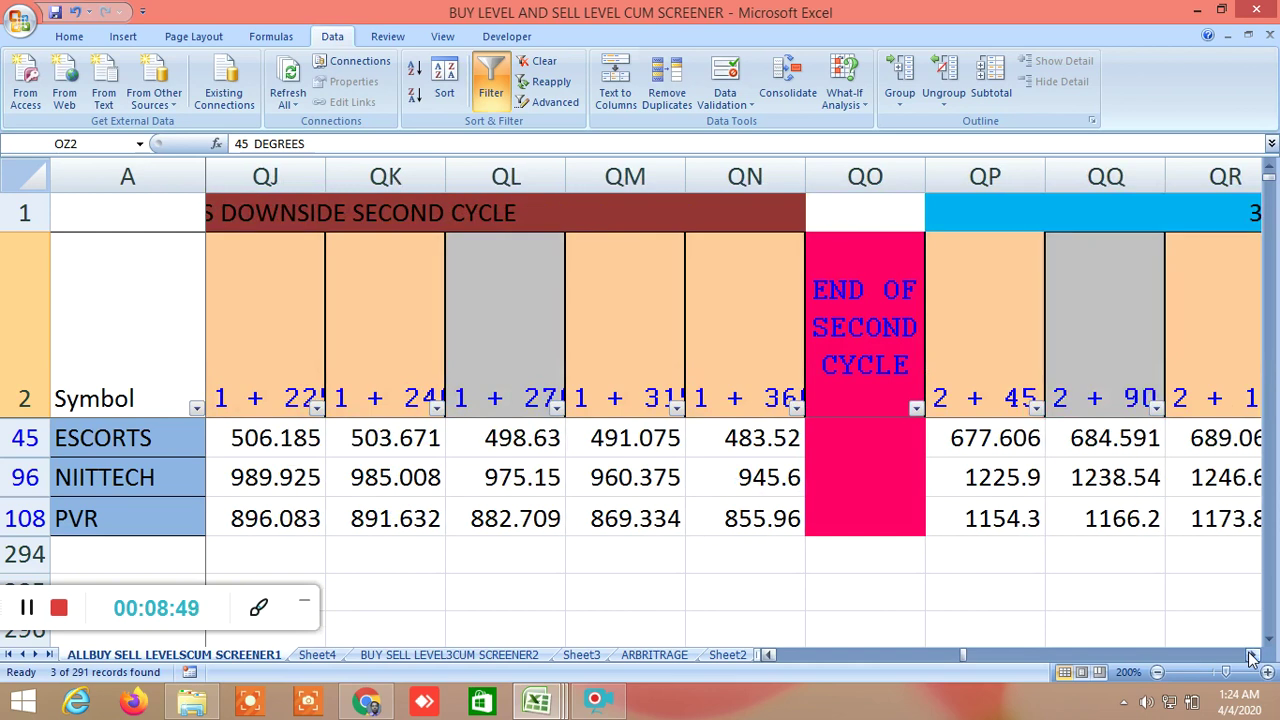
Examine the 2 + 45 to 2 + 360 columns of the 360 Degree Price Analysis Upside Third Cycle
left_click(1253, 656)
left_click(1253, 656)
left_click(1253, 656)
left_click(1253, 656)
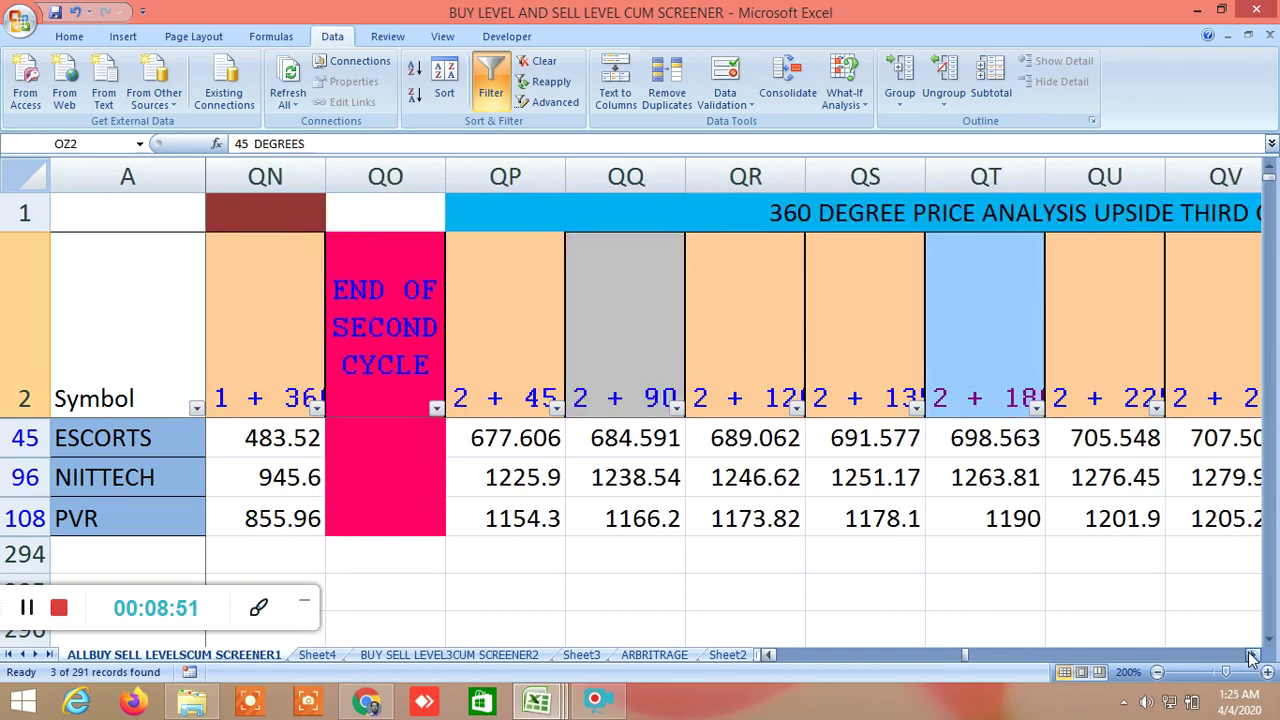
left_click(1253, 656)
left_click(1253, 656)
left_click(1253, 656)
left_click(1253, 656)
left_click(1253, 656)
left_click(1253, 656)
left_click(1253, 656)
left_click(1253, 656)
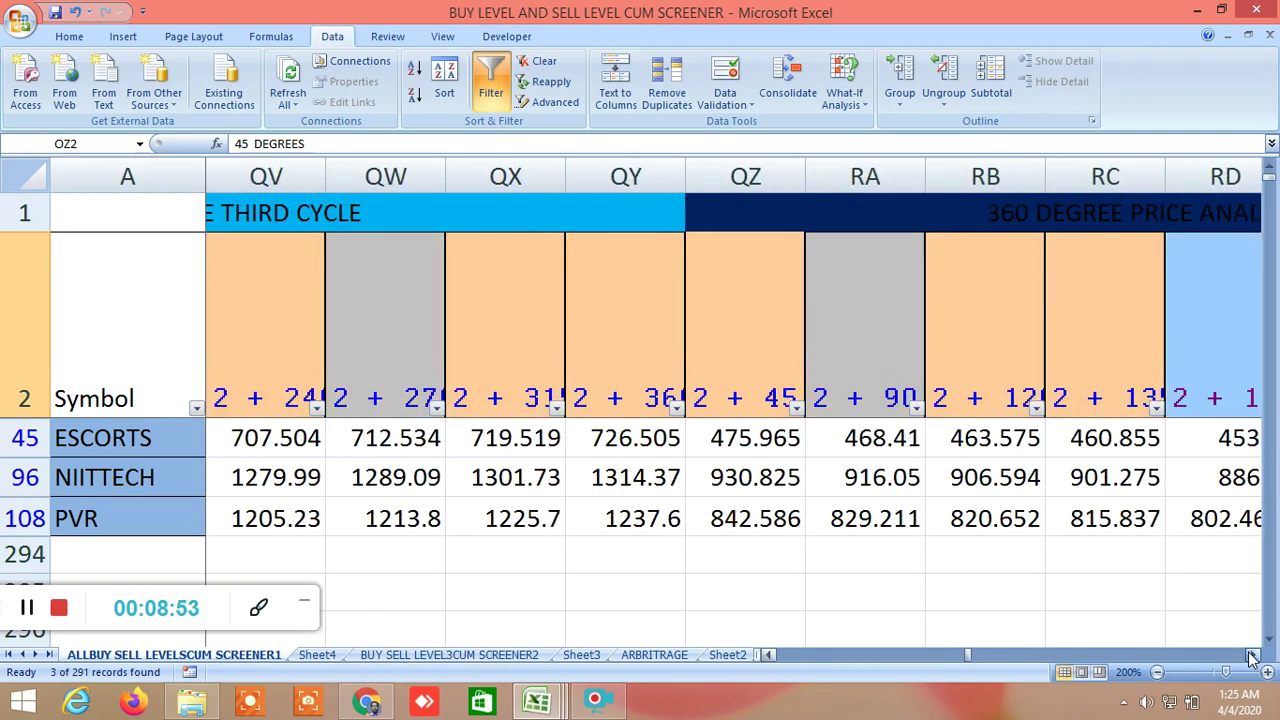
Look through the downside columns of the third cycle up to the End of Third Cycle marker
left_click(1253, 656)
left_click(1253, 656)
left_click(1253, 656)
left_click(1253, 656)
left_click(1253, 656)
left_click(1253, 656)
left_click(1253, 656)
left_click(1253, 656)
left_click(1253, 656)
left_click(1253, 656)
left_click(1253, 656)
left_click(1253, 656)
left_click(1253, 656)
left_click(1253, 656)
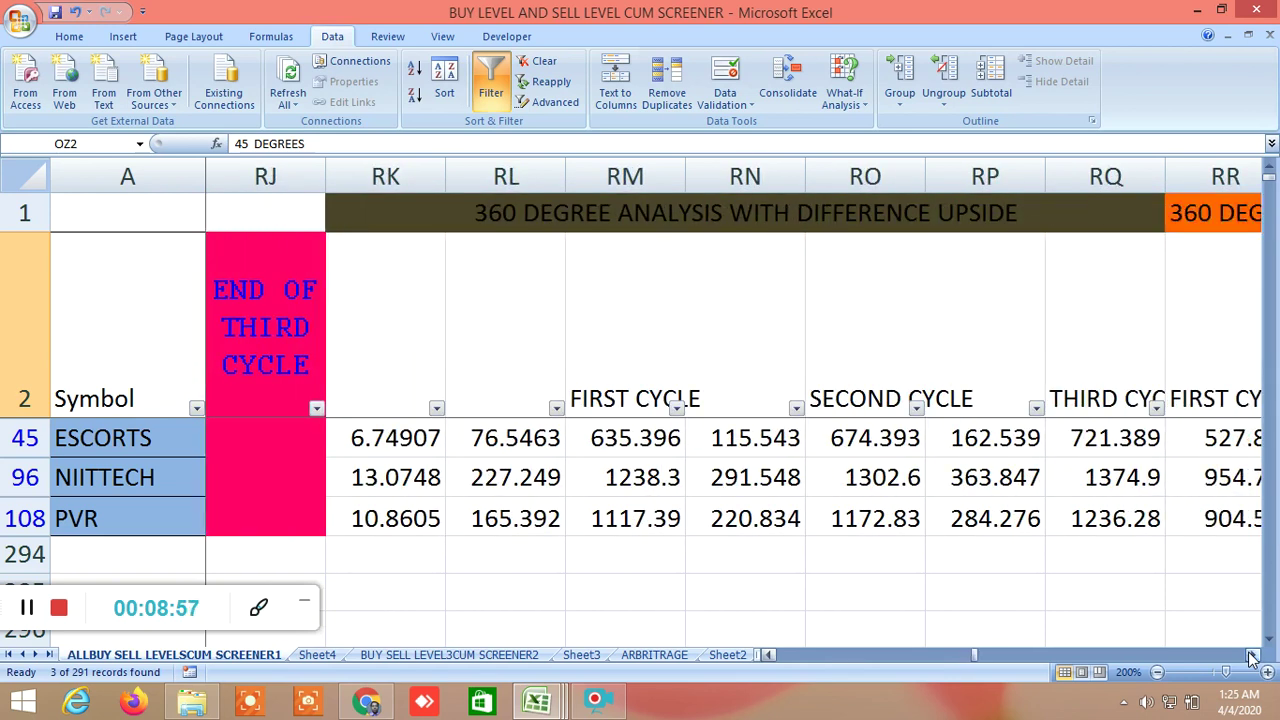
Review the first, second and third cycle columns of the upside and downside 360 Degree Analysis with Difference sections
left_click(1253, 656)
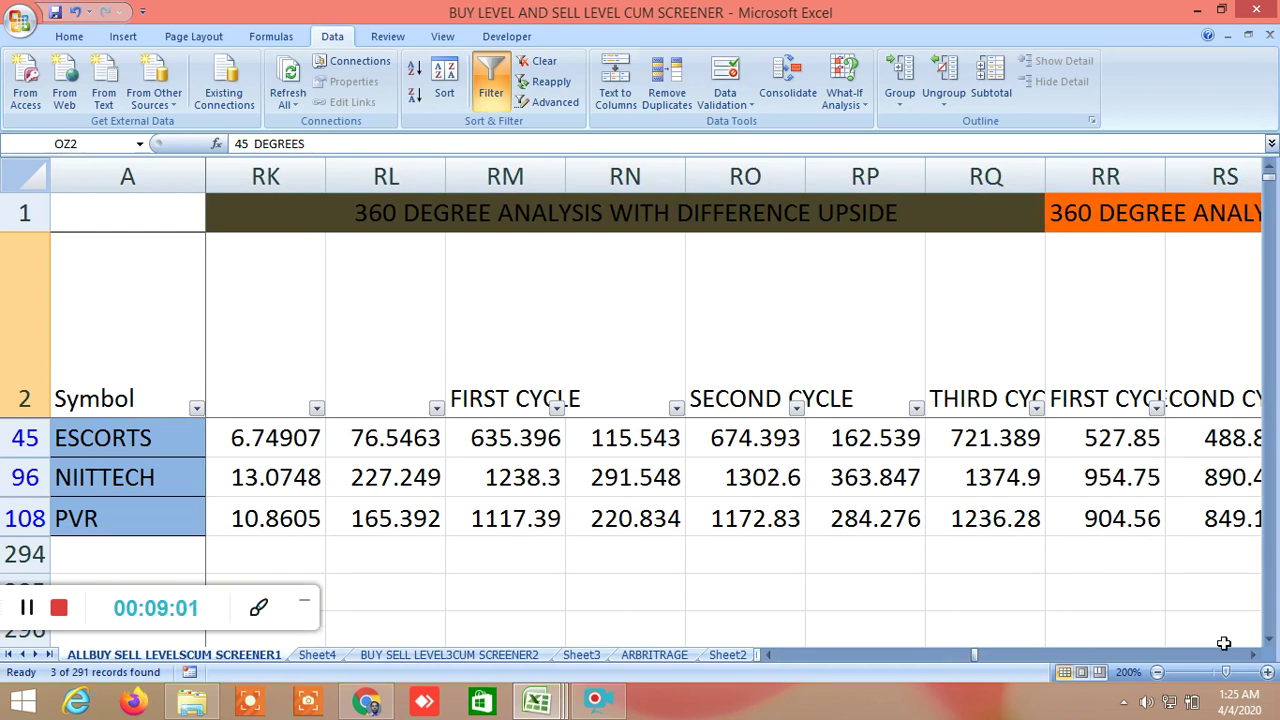
left_click(1253, 656)
left_click(1253, 656)
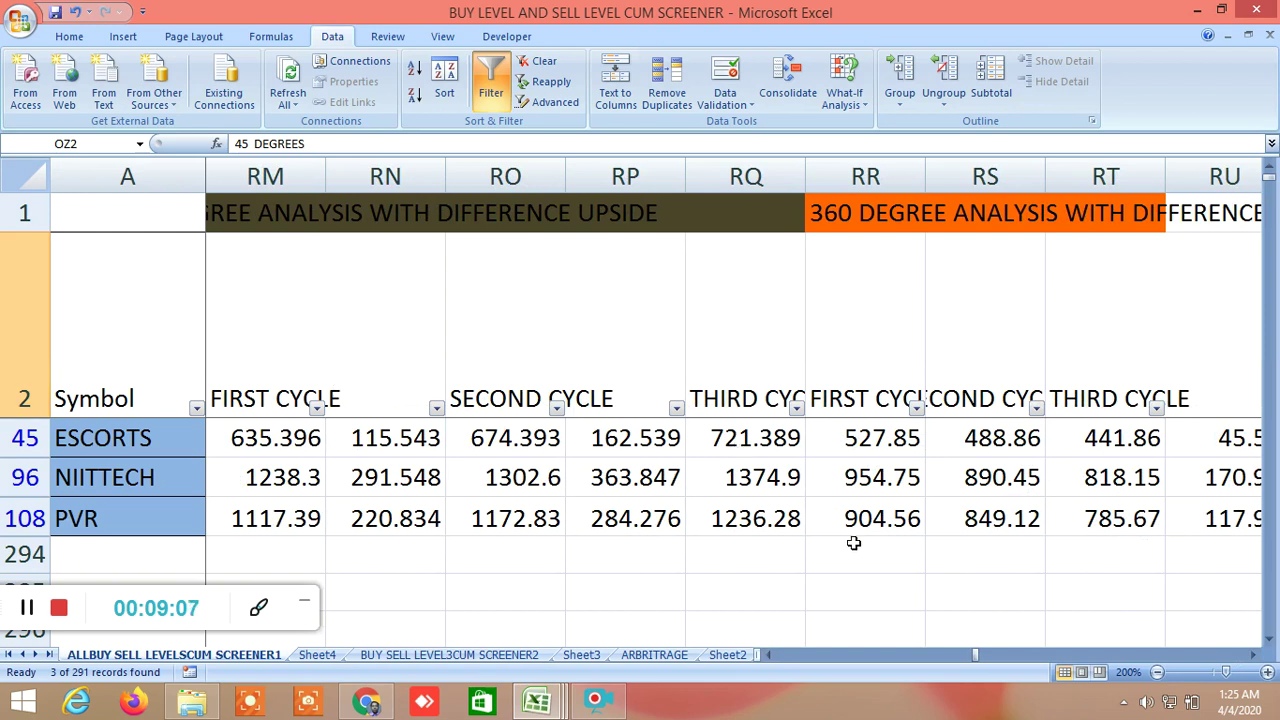
Remove the filter from the stock table so that every symbol is listed
left_click_drag(975, 651, 762, 656)
left_click(495, 89)
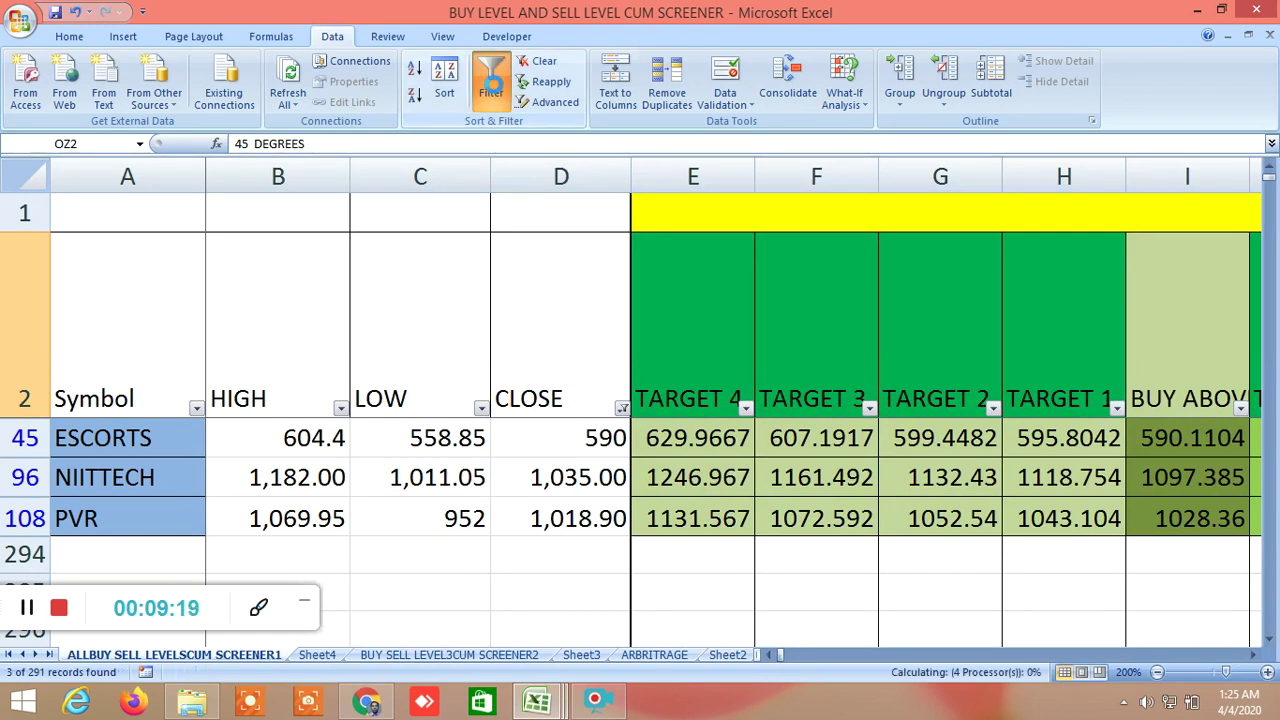
scroll(845, 525, "down", 5)
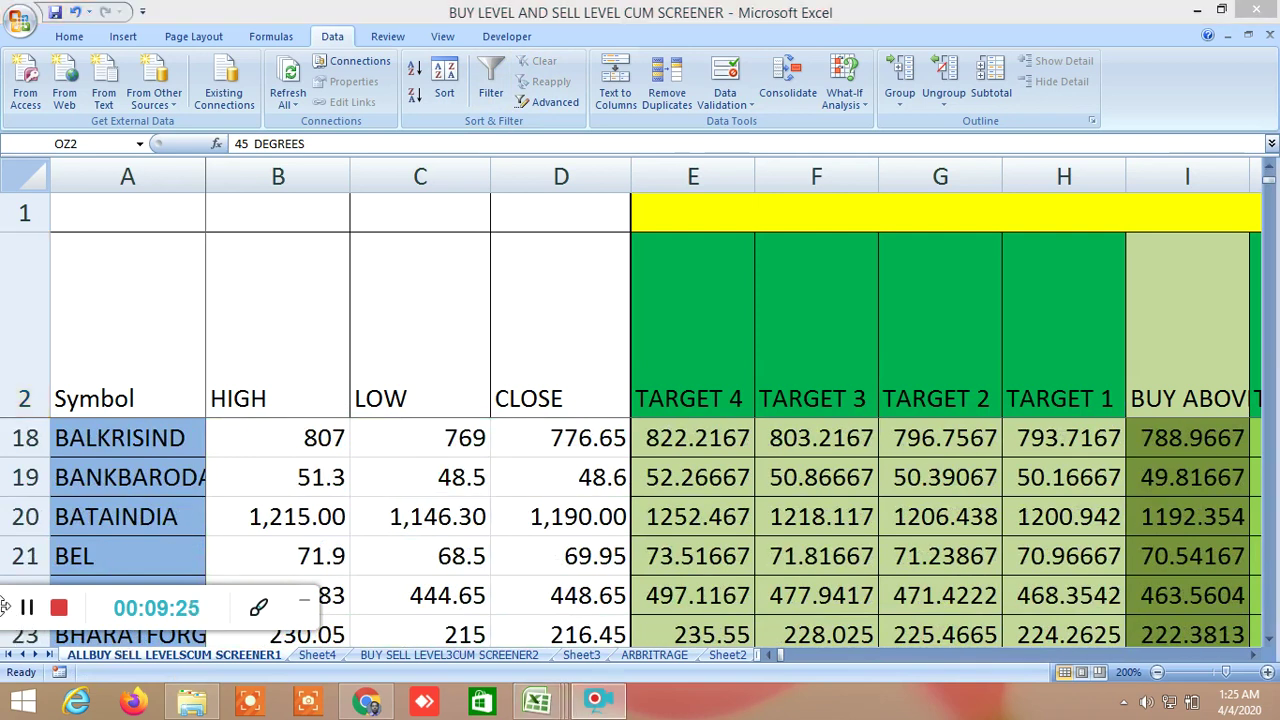
Find the NIFTY & BANKNIFTY section in the symbol list, with its futures and index rows
left_click_drag(4, 607, 4, 657)
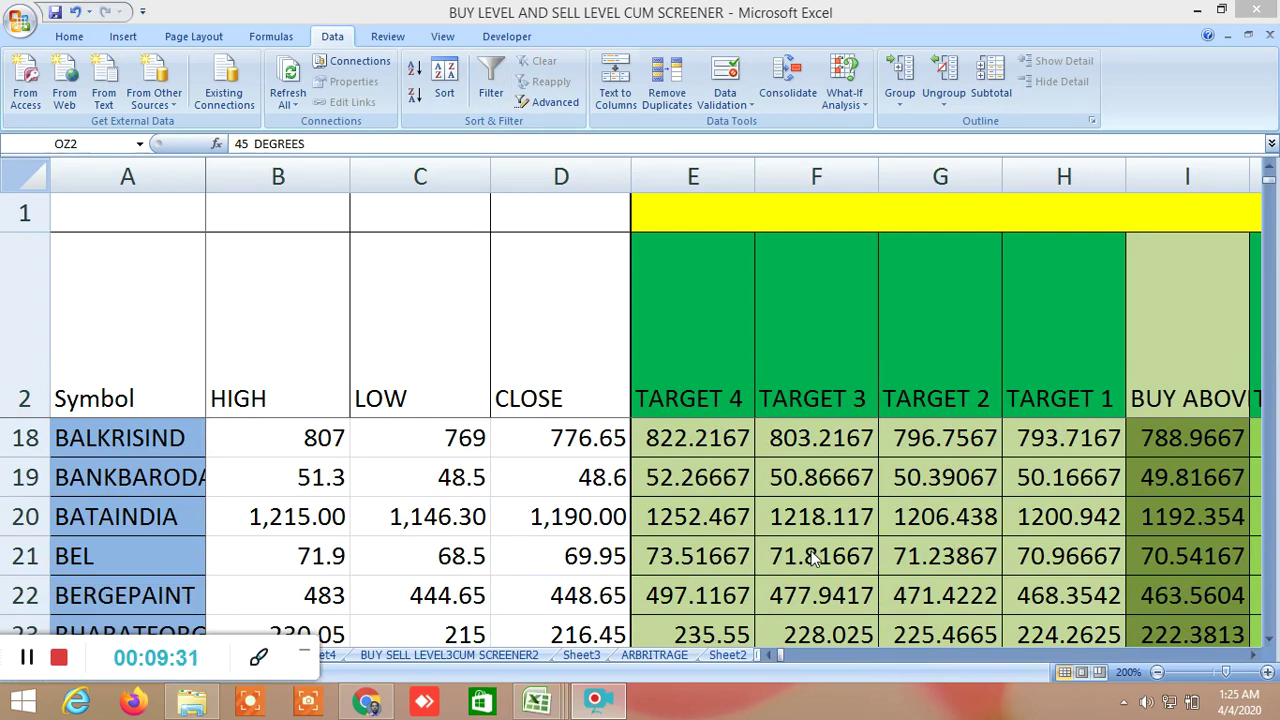
scroll(830, 531, "down", 2)
scroll(830, 531, "down", 20)
scroll(870, 540, "down", 15)
scroll(870, 540, "down", 1)
scroll(872, 545, "up", 1)
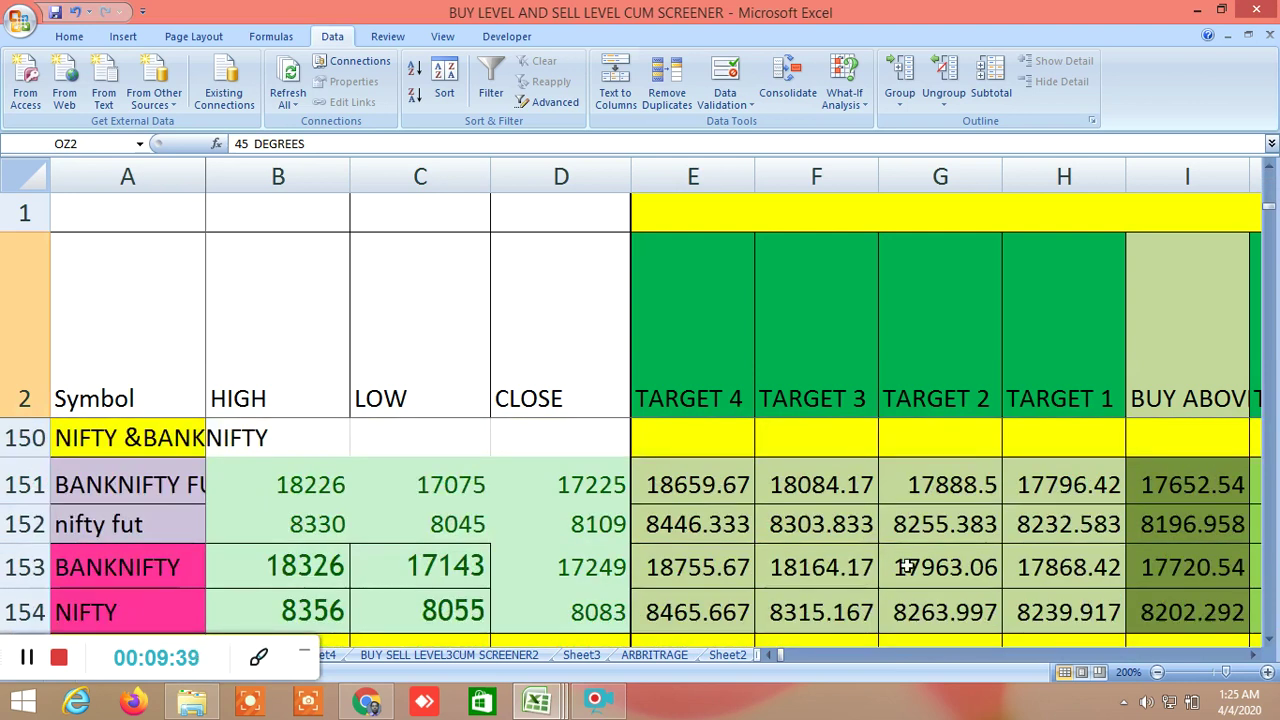
left_click(1273, 640)
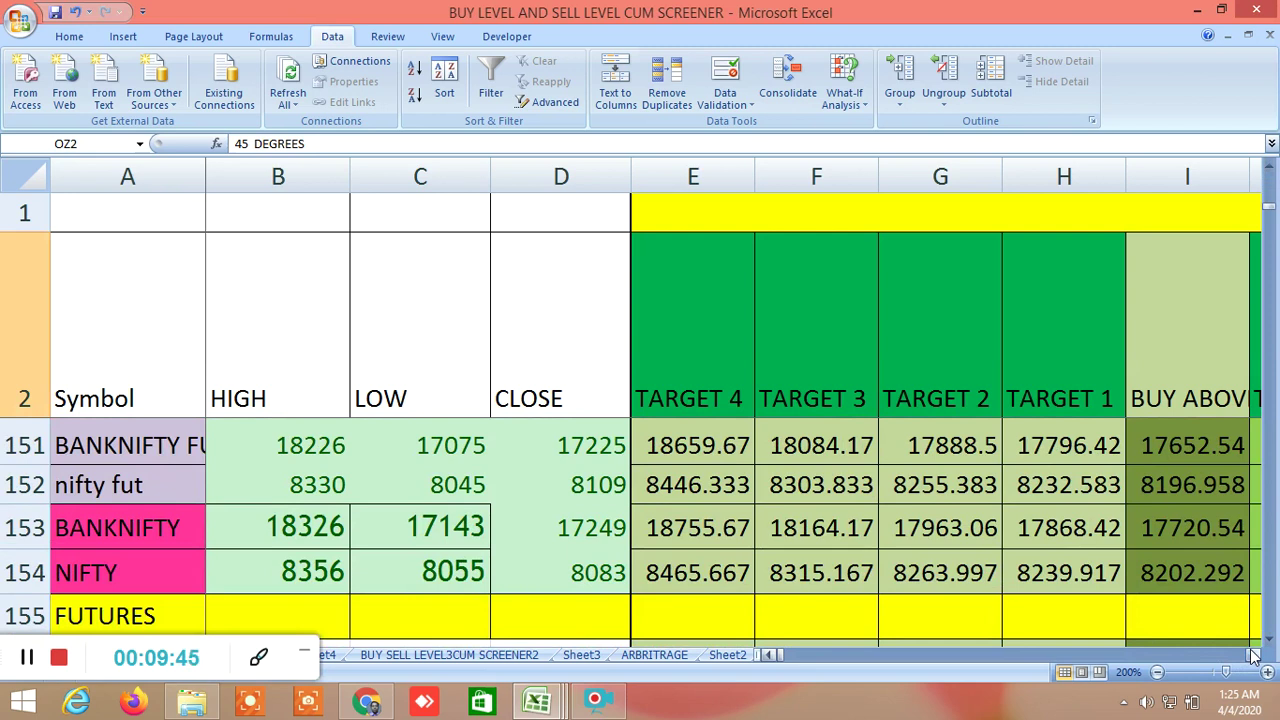
Look through the buy above, sell below and target columns for the BANKNIFTY and NIFTY rows
left_click(1254, 655)
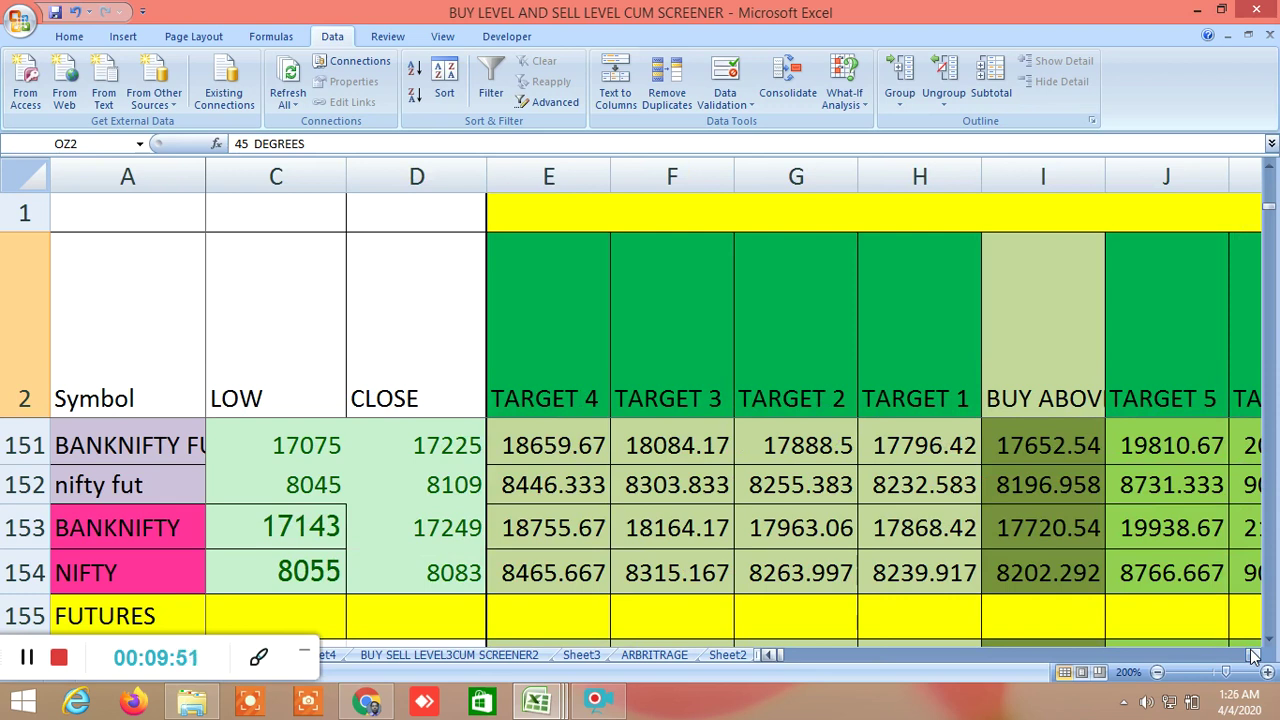
left_click(1254, 655)
left_click(1254, 655)
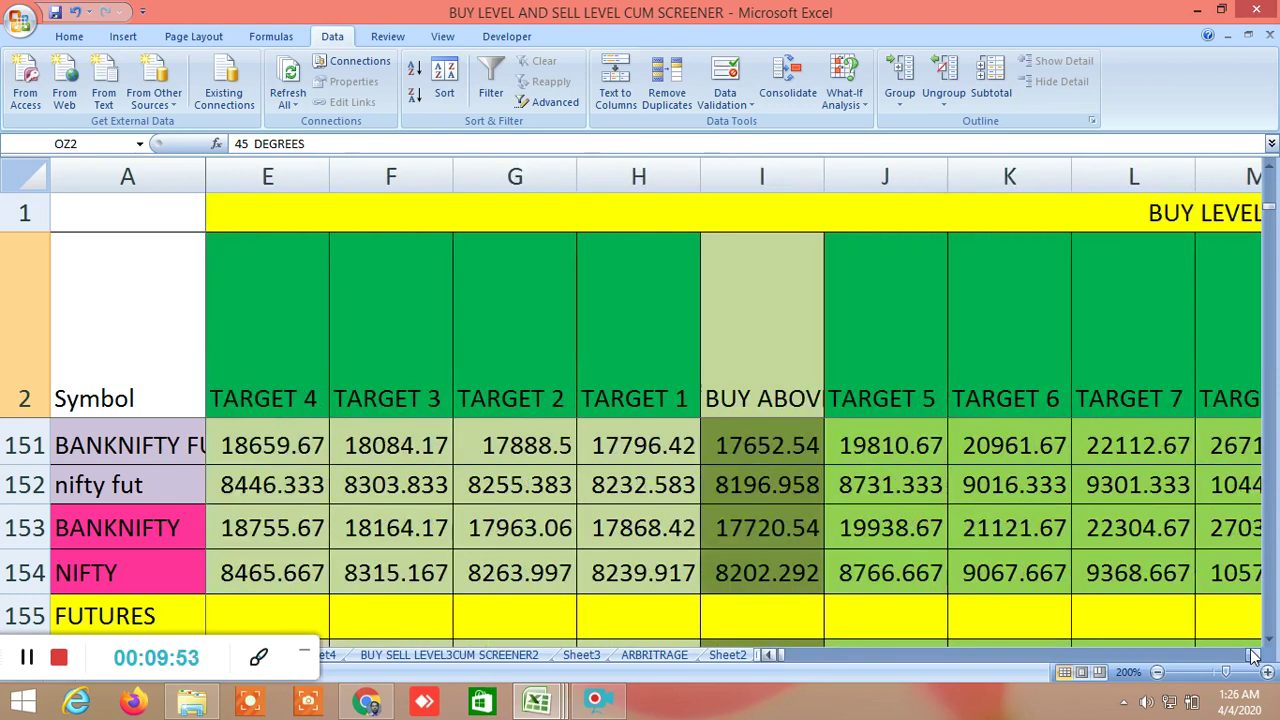
left_click(1254, 655)
left_click(1254, 655)
left_click(1254, 655)
left_click(1254, 655)
left_click(1254, 655)
left_click(1254, 655)
left_click(1254, 655)
left_click(1254, 655)
left_click(1254, 655)
left_click(1254, 655)
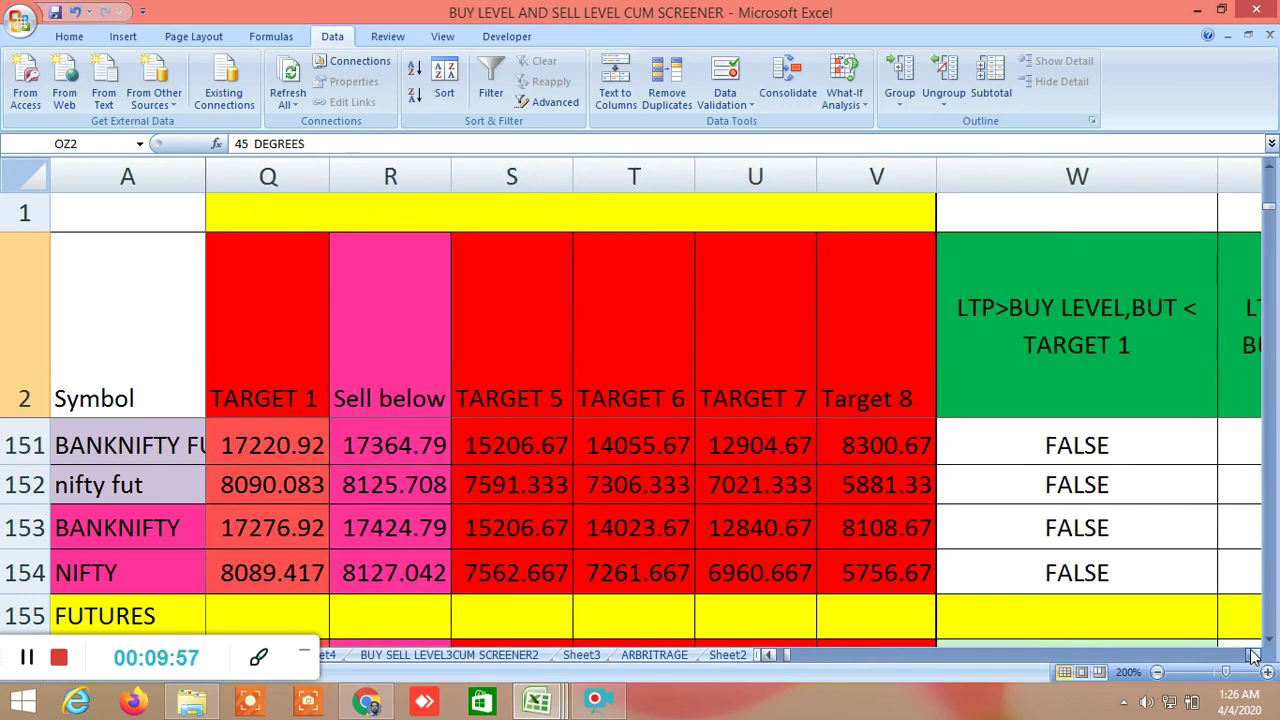
Review the green and red LTP versus target condition columns for the BANKNIFTY and NIFTY rows
left_click(1254, 655)
left_click(1254, 655)
left_click(1254, 655)
left_click(1254, 655)
left_click(1254, 655)
left_click(1254, 655)
left_click(1250, 645)
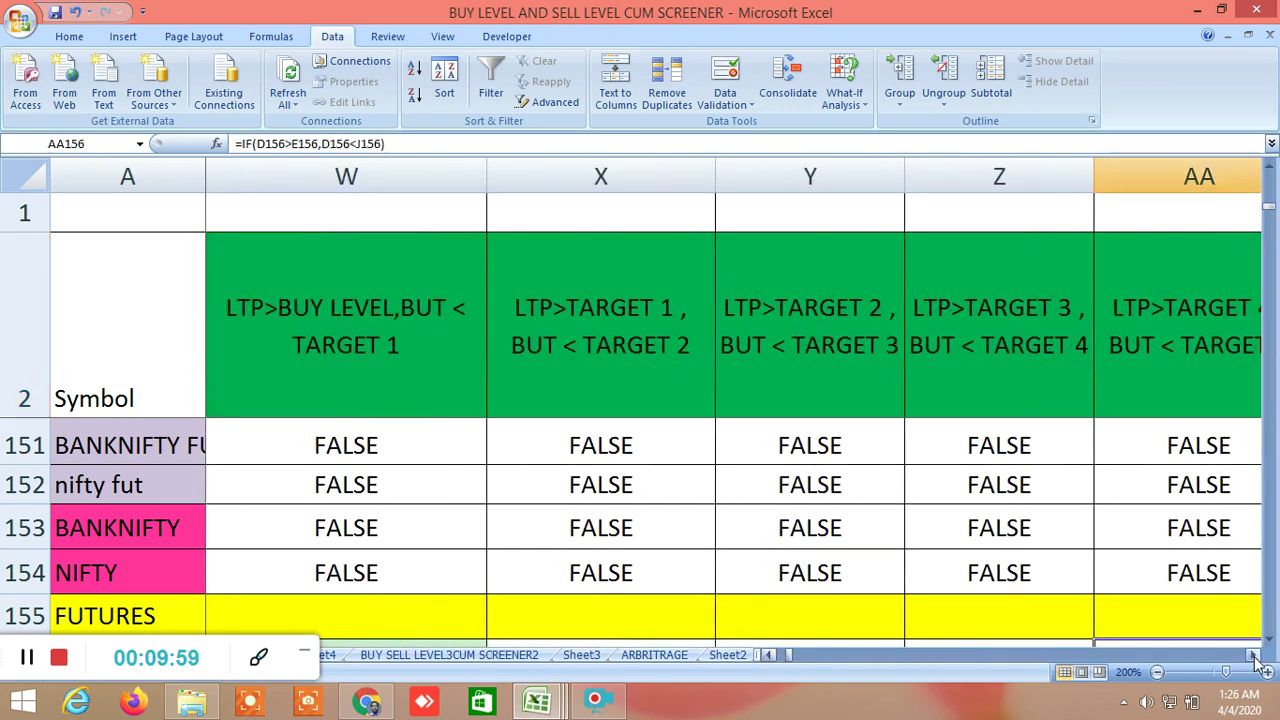
left_click(1254, 655)
left_click(1254, 655)
left_click(1254, 655)
left_click(1254, 655)
left_click(1254, 655)
left_click(1254, 655)
left_click(1254, 655)
left_click(1254, 655)
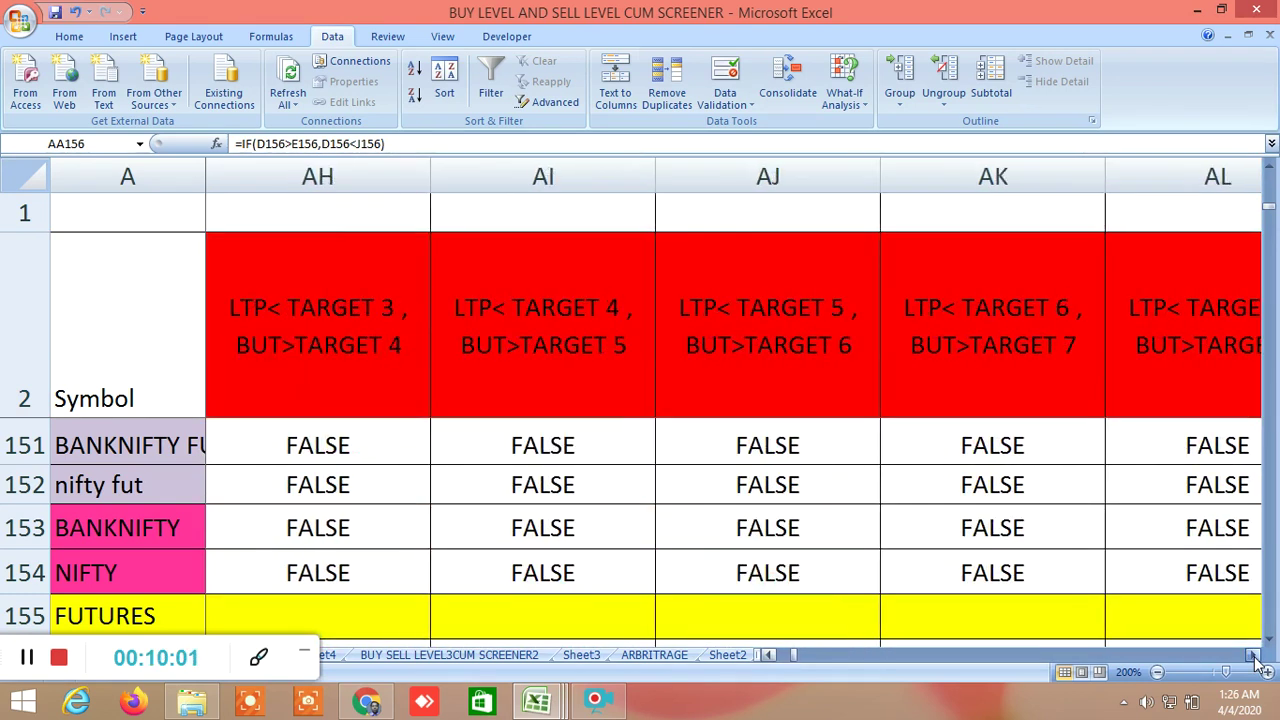
Examine the Buy Level and Sell Levels 2 targets for the index rows
left_click(1254, 655)
left_click(1254, 655)
left_click(1254, 655)
left_click(1254, 655)
left_click(1254, 655)
left_click(1254, 655)
left_click(1254, 655)
left_click(1254, 655)
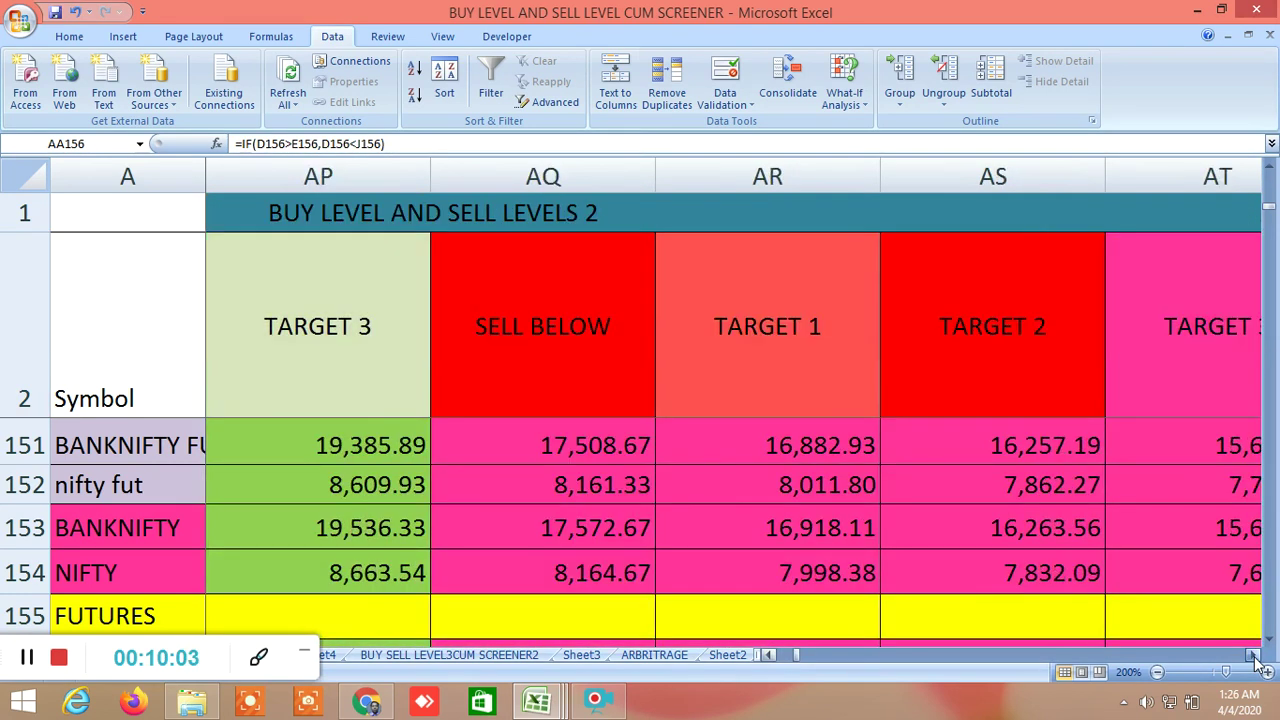
Check the decline, advance/decline ratio, volatility, delivery percentage and change in price columns of the index rows
left_click(1254, 655)
left_click(1254, 655)
left_click(1254, 655)
left_click(1254, 655)
left_click(1254, 655)
left_click(1254, 655)
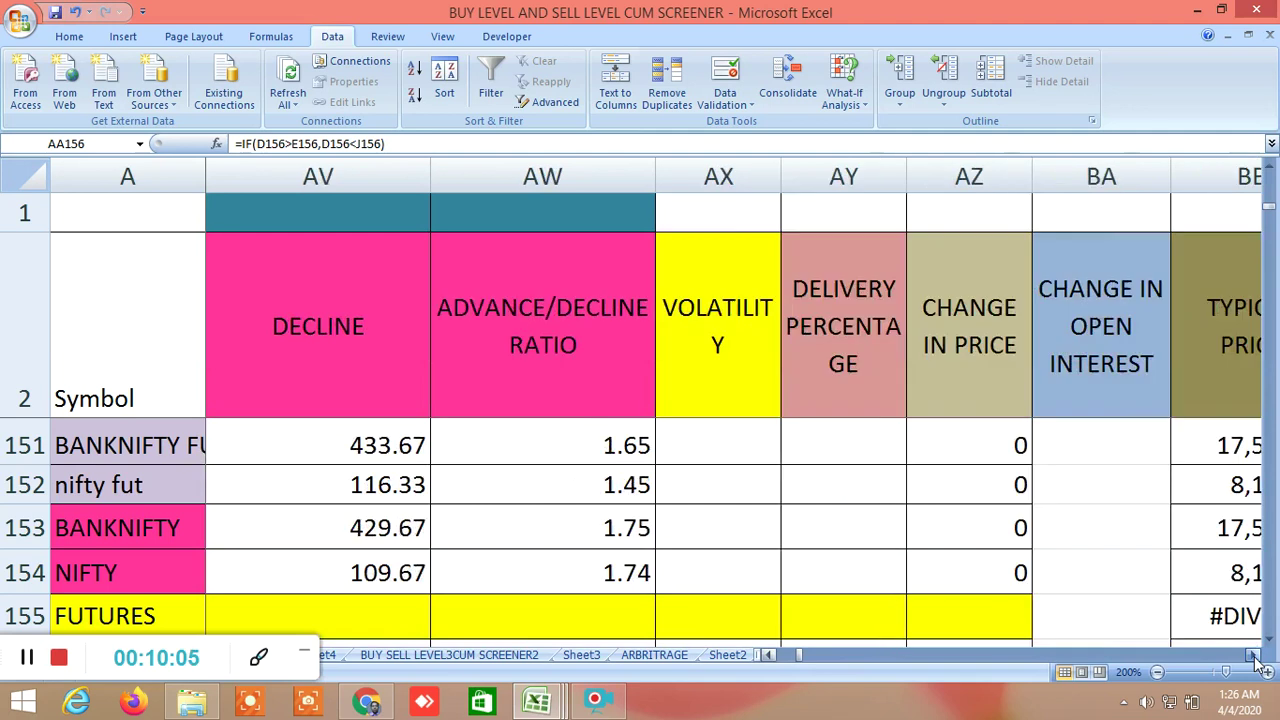
Look through the columns numbered up to 30 and on to the 3 MA, 3 EMA, 3 DEMA and 10 MA columns
left_click(1254, 655)
left_click(1254, 655)
left_click(1254, 655)
left_click(1254, 655)
left_click(1254, 655)
left_click(1254, 655)
left_click(1254, 655)
left_click(1254, 655)
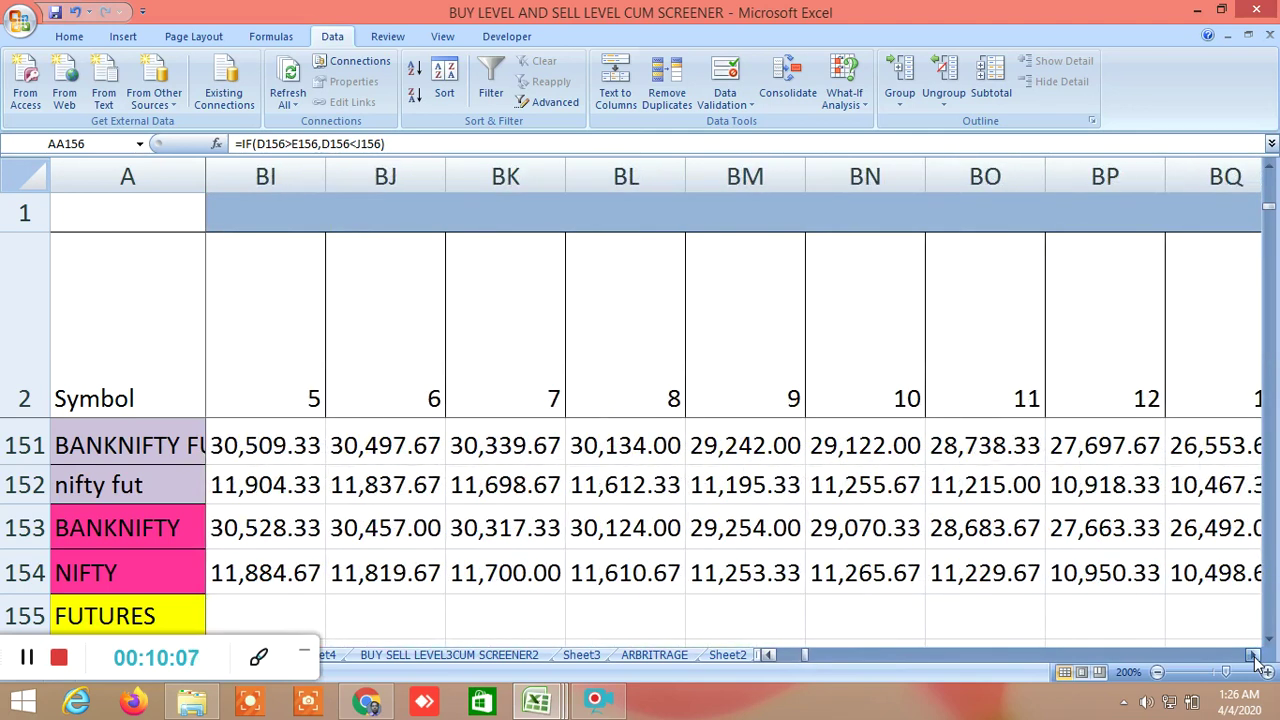
left_click(1254, 655)
left_click(1254, 655)
left_click(1254, 655)
left_click(1254, 655)
left_click(1254, 655)
left_click(1254, 655)
left_click(1254, 655)
left_click(1254, 655)
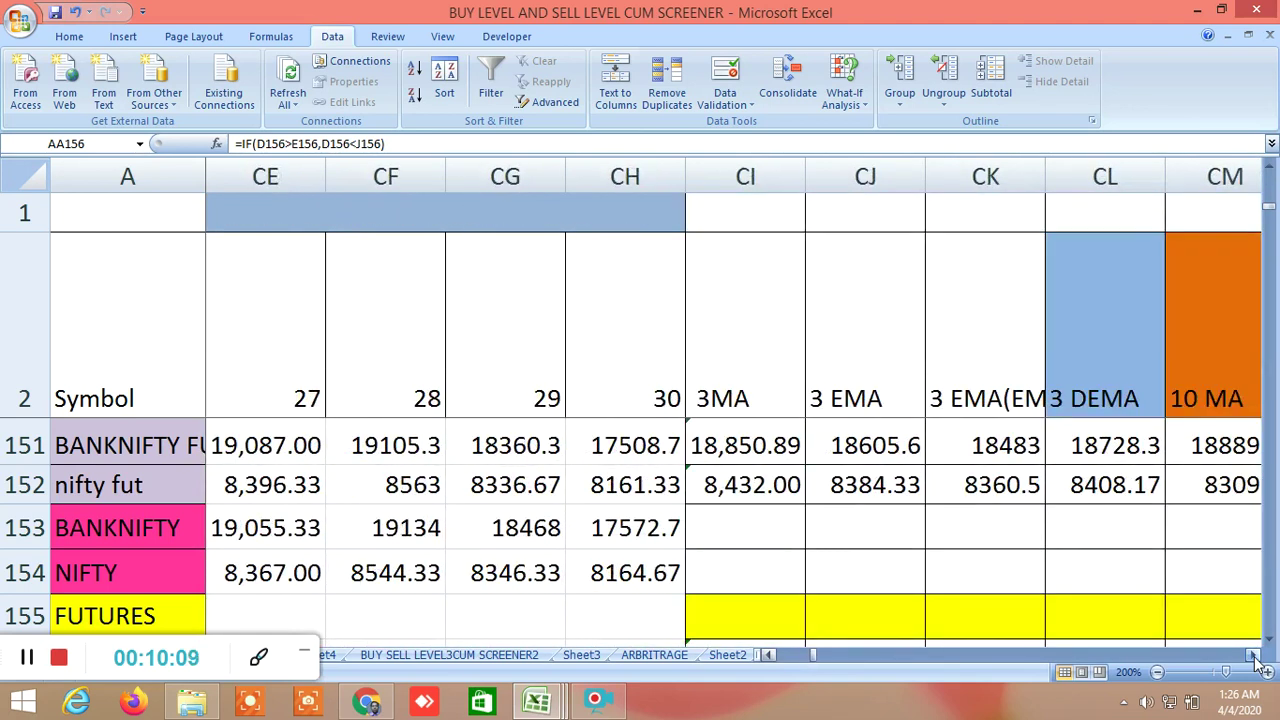
Review the remaining index columns from the moving averages through to Gann Time Intraday
left_click(1254, 655)
left_click(1254, 655)
left_click(1254, 655)
left_click(1254, 655)
left_click(1254, 655)
left_click(1254, 655)
left_click(1254, 655)
left_click(1254, 655)
left_click_drag(1255, 660, 1262, 668)
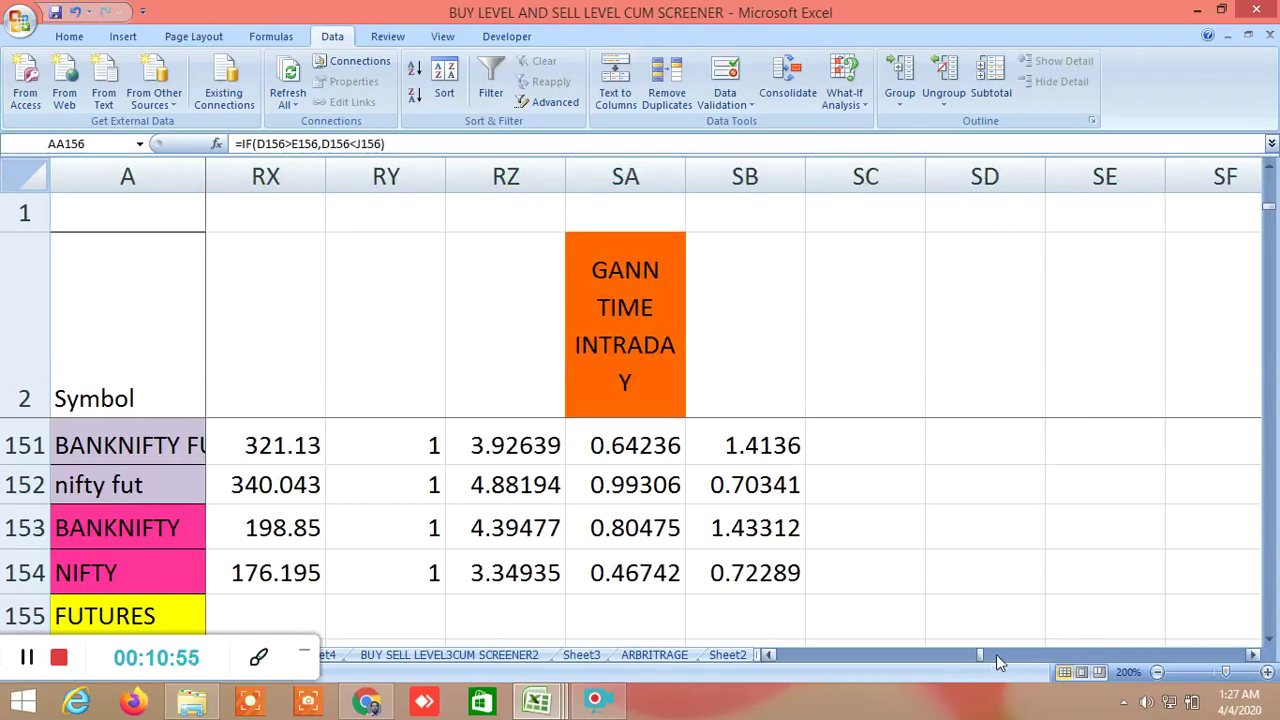
Go back to the first columns and find the COMMODITY section starting at ALUMINIUM
left_click_drag(979, 655, 750, 656)
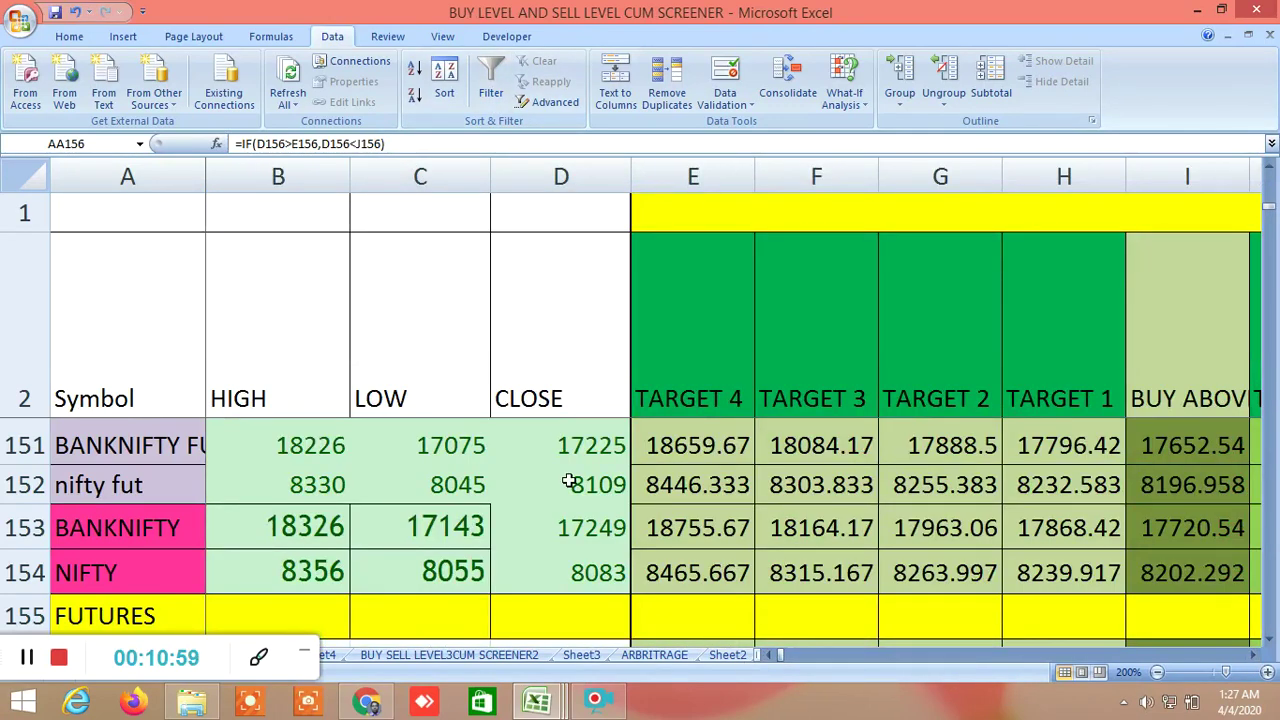
scroll(568, 482, "up", 4)
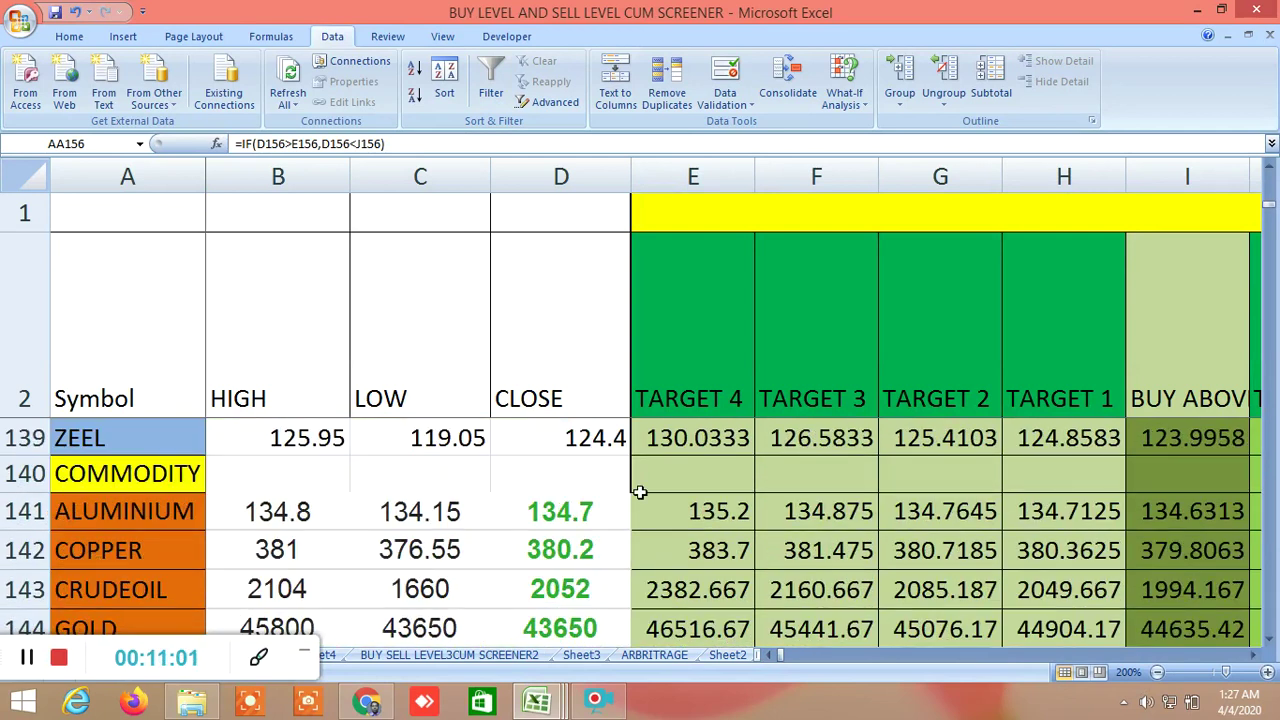
left_click(1268, 640)
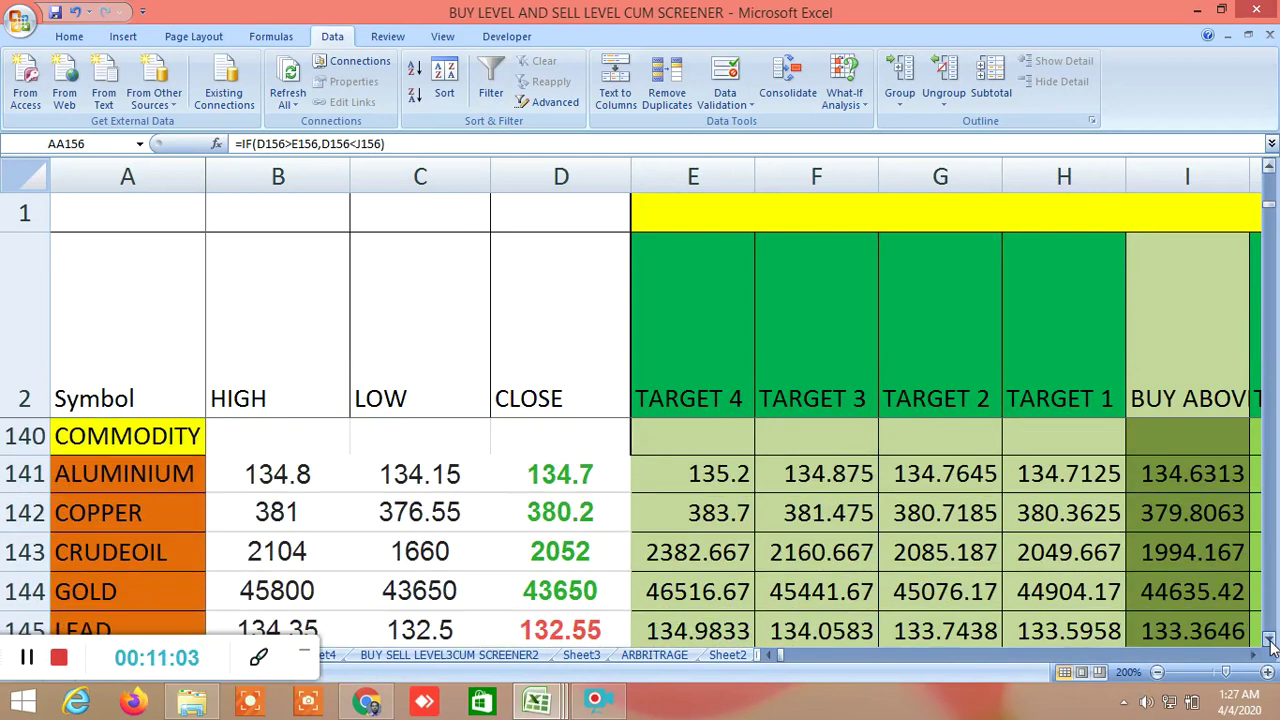
left_click(1270, 645)
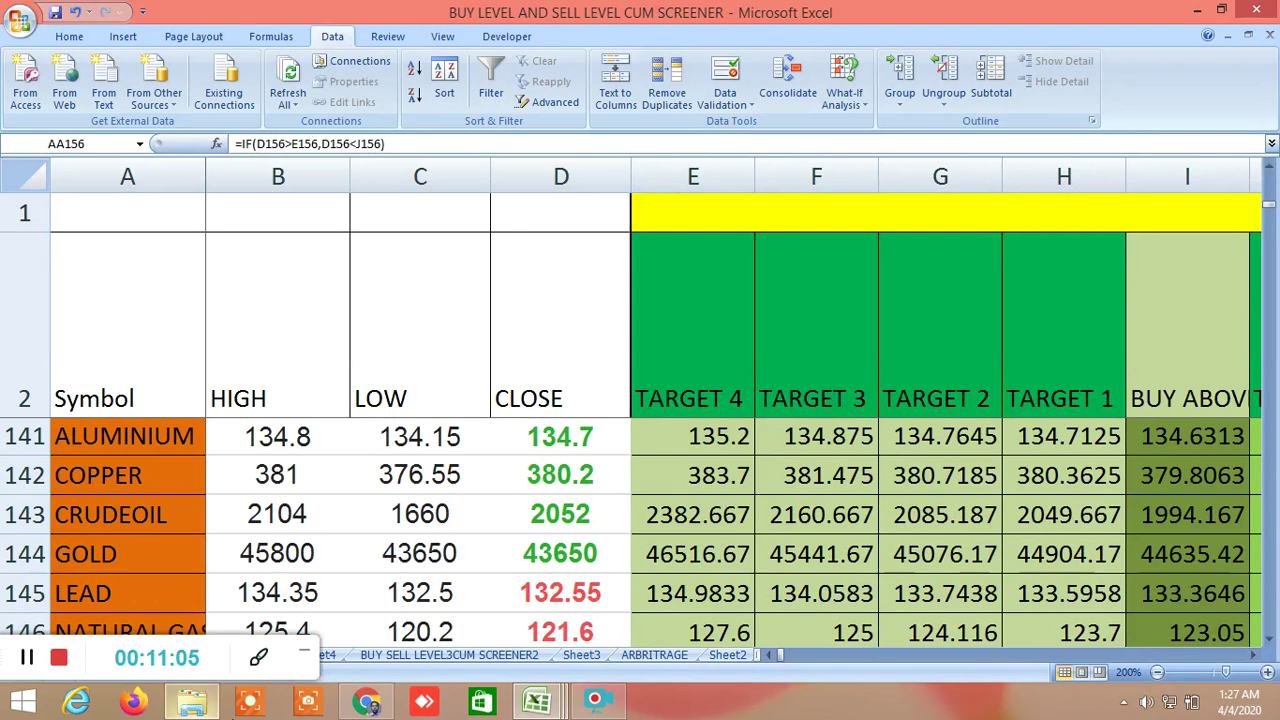
left_click_drag(10, 660, 100, 270)
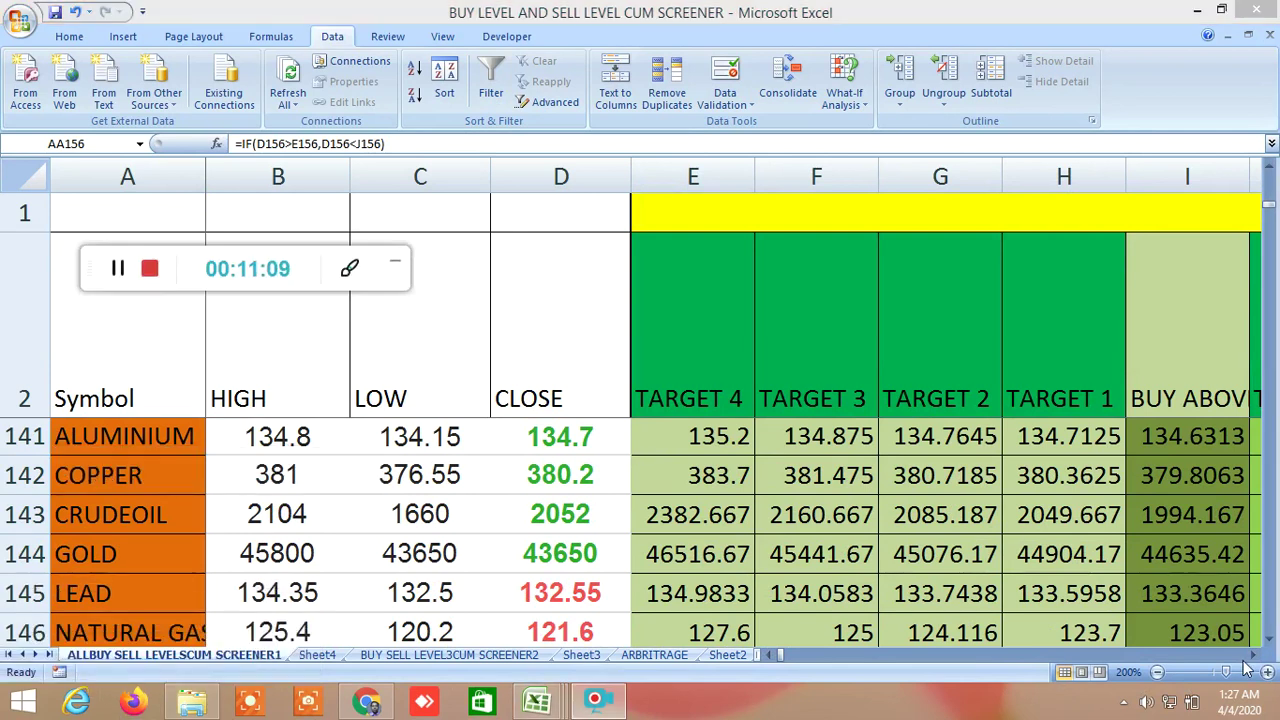
Look through the ALUMINIUM to NATURAL GAS rows across the Gann degree columns up to Gann Time Intraday, and return to the price columns
left_click_drag(1257, 656, 1257, 657)
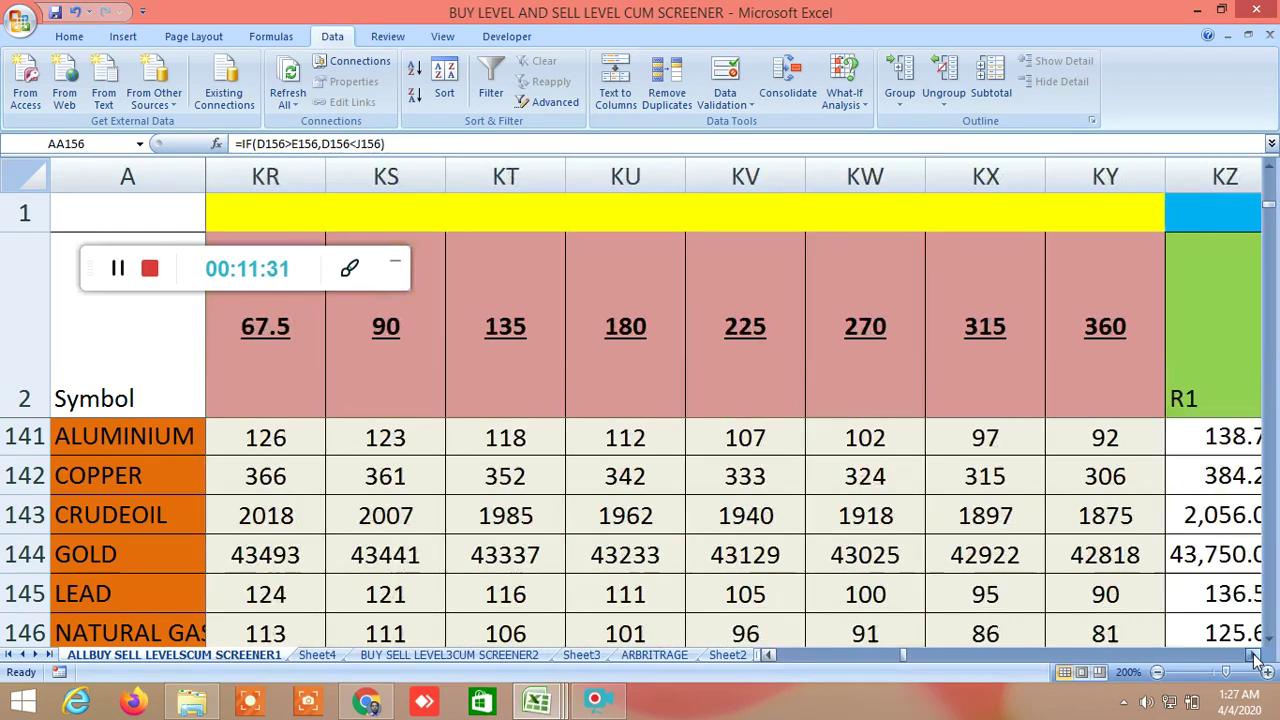
left_click_drag(1255, 657, 1255, 657)
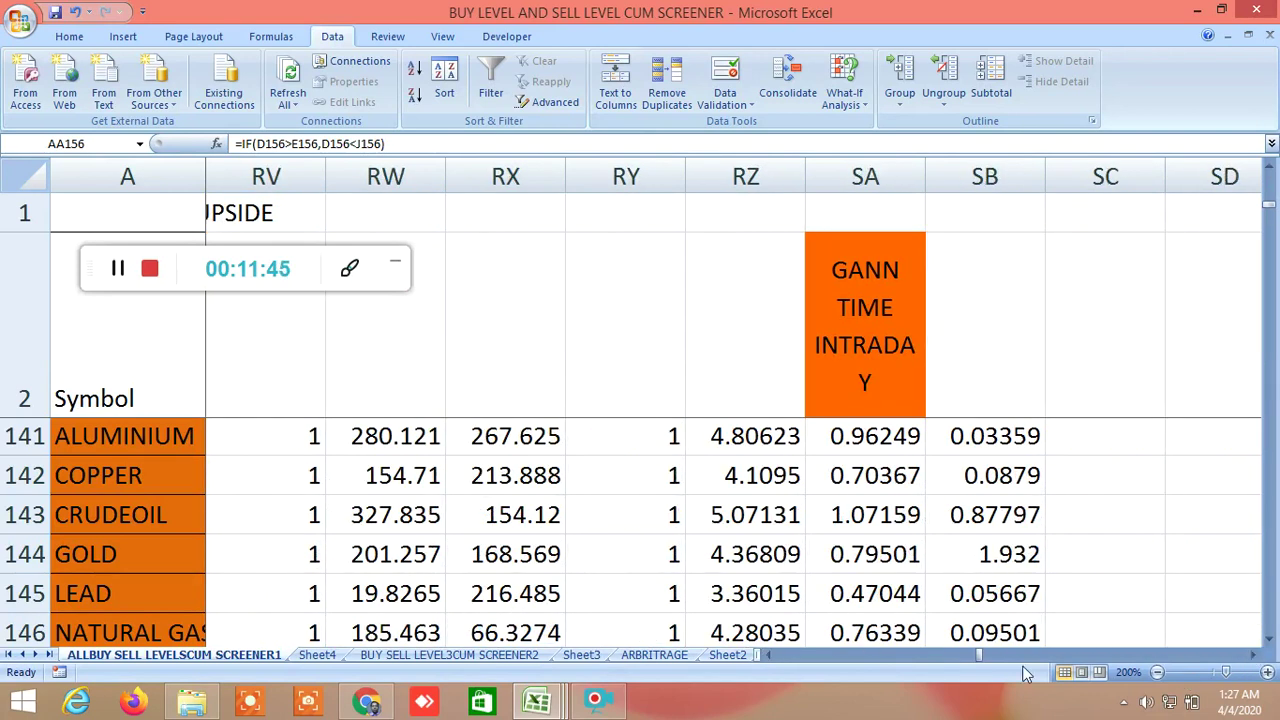
left_click_drag(981, 655, 770, 656)
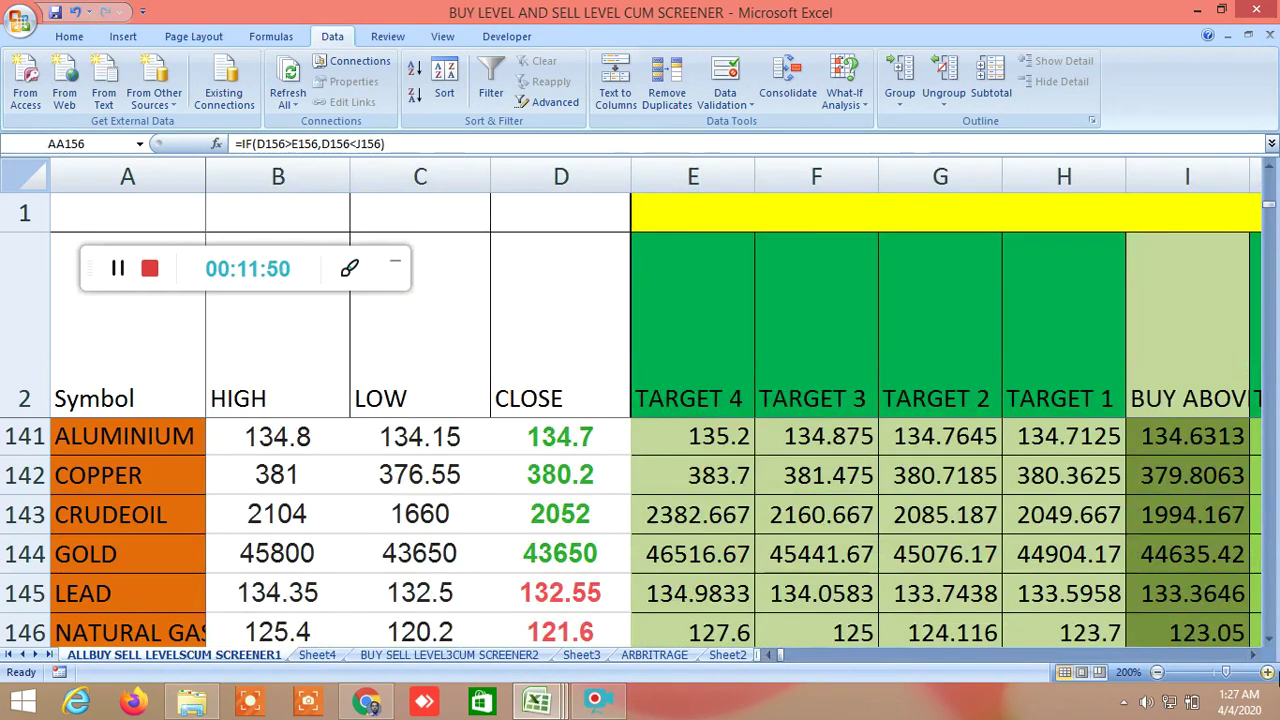
Review the GOLD to ZINC rows from the price and target columns through the Gann degree levels, and return to the price columns
left_click(1272, 645)
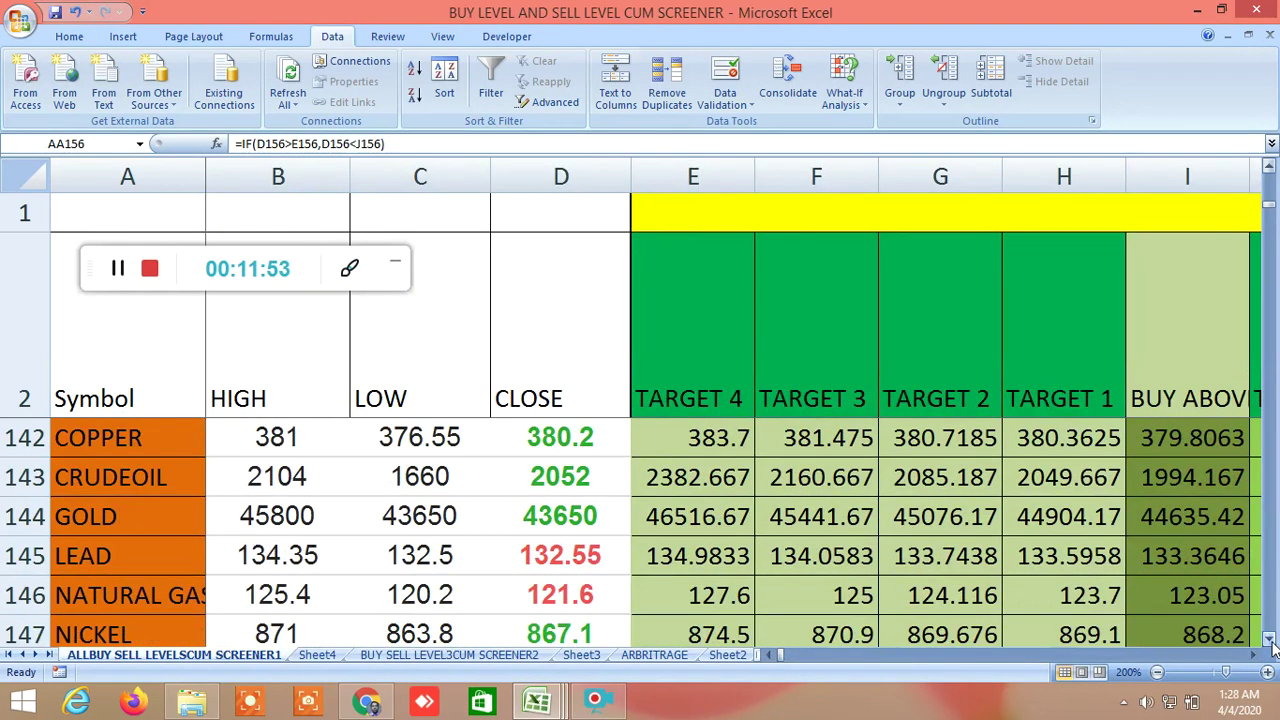
left_click(1272, 645)
left_click(1272, 645)
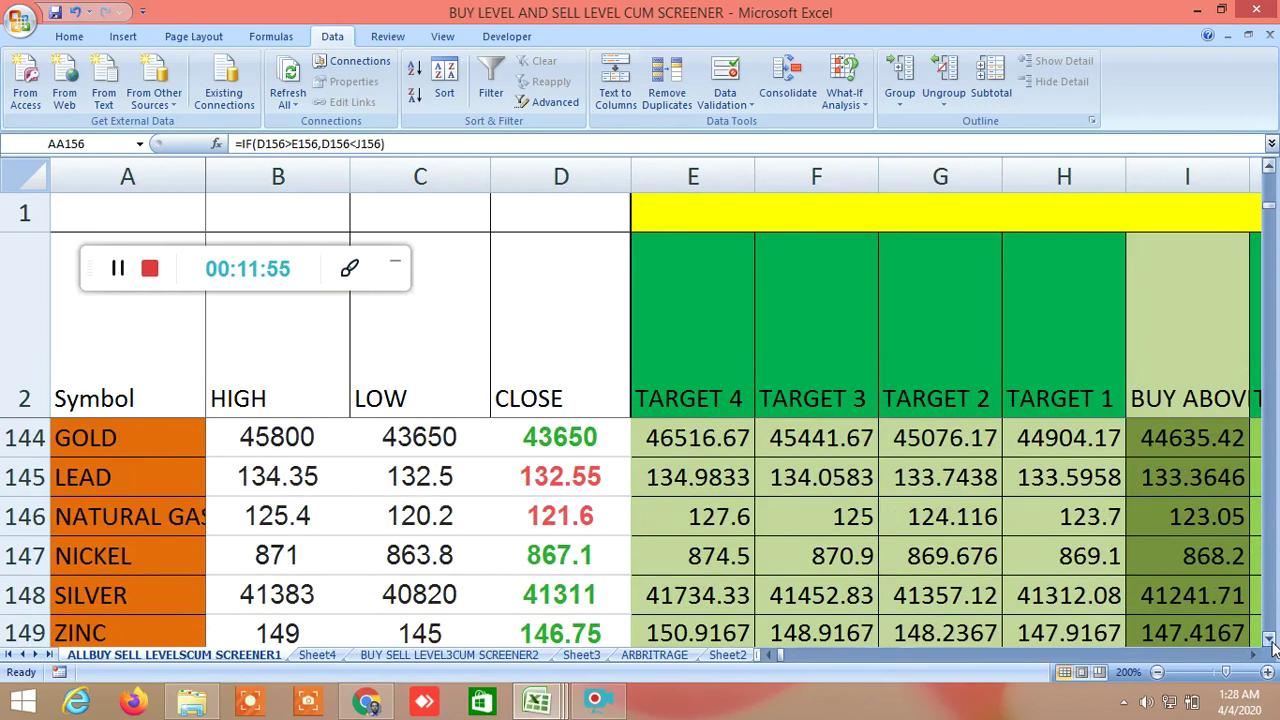
left_click_drag(1252, 657, 1255, 659)
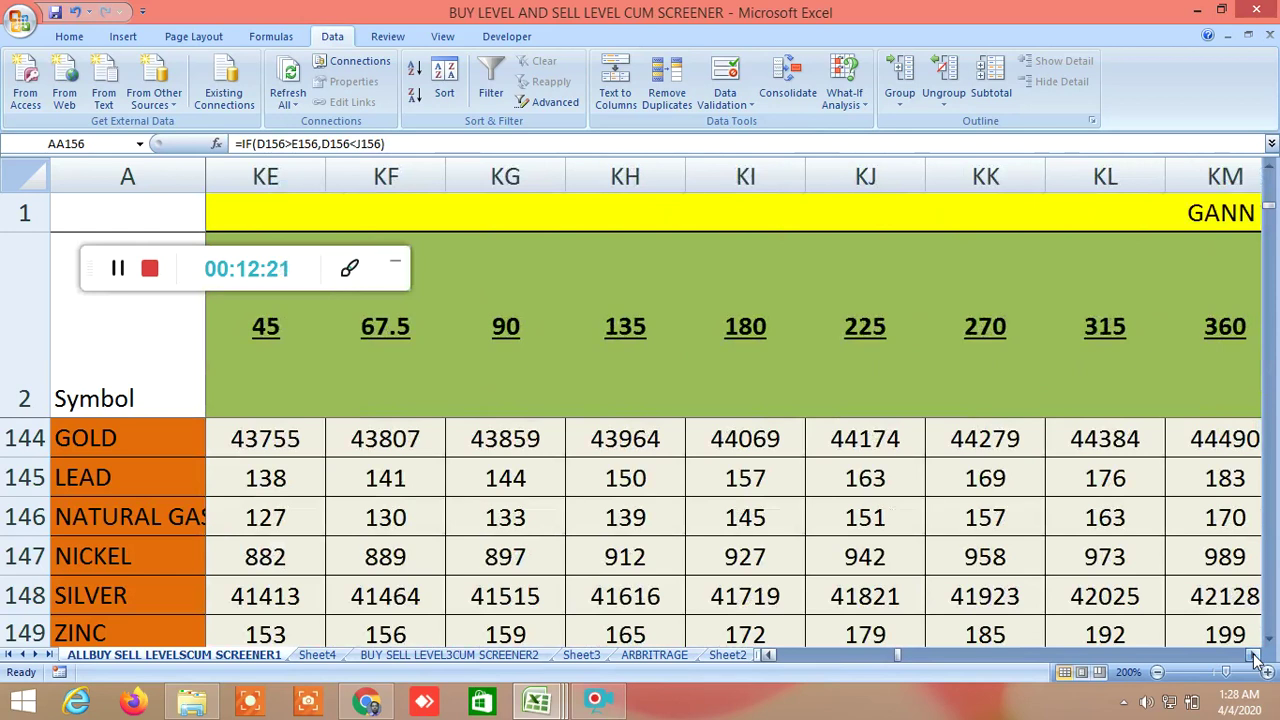
left_click(1255, 658)
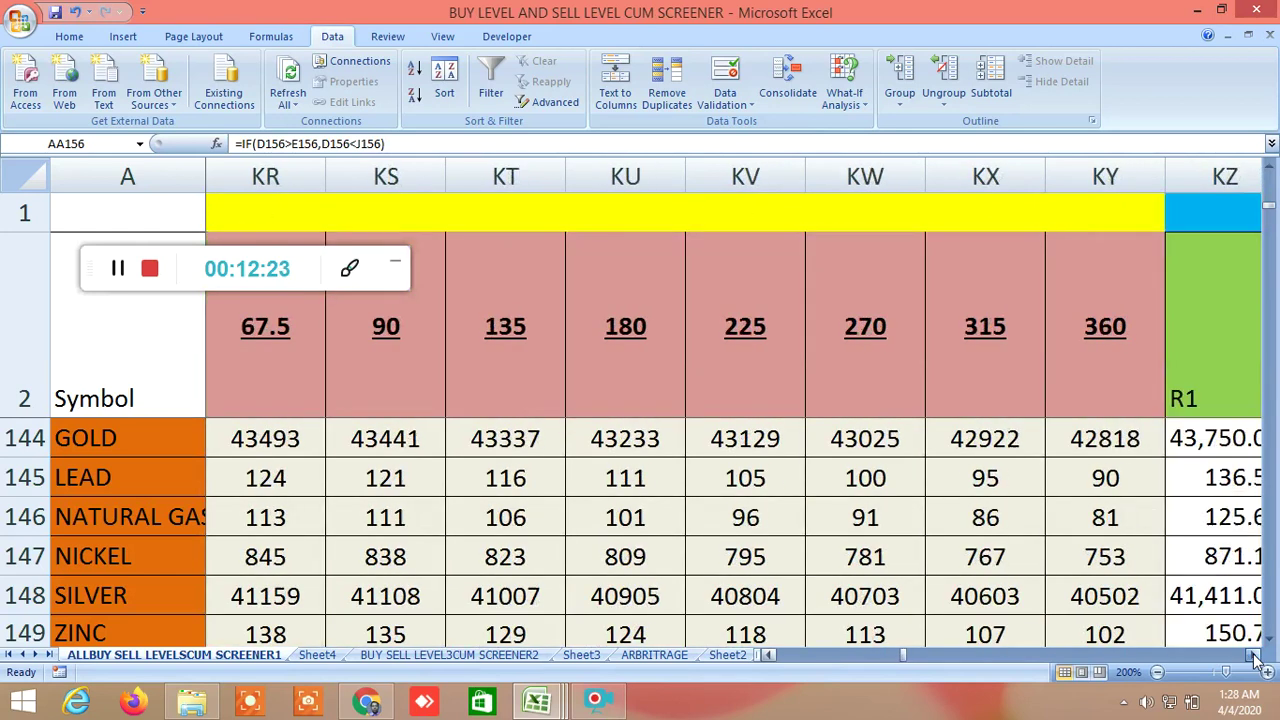
left_click_drag(1255, 658, 1255, 658)
left_click_drag(978, 657, 756, 652)
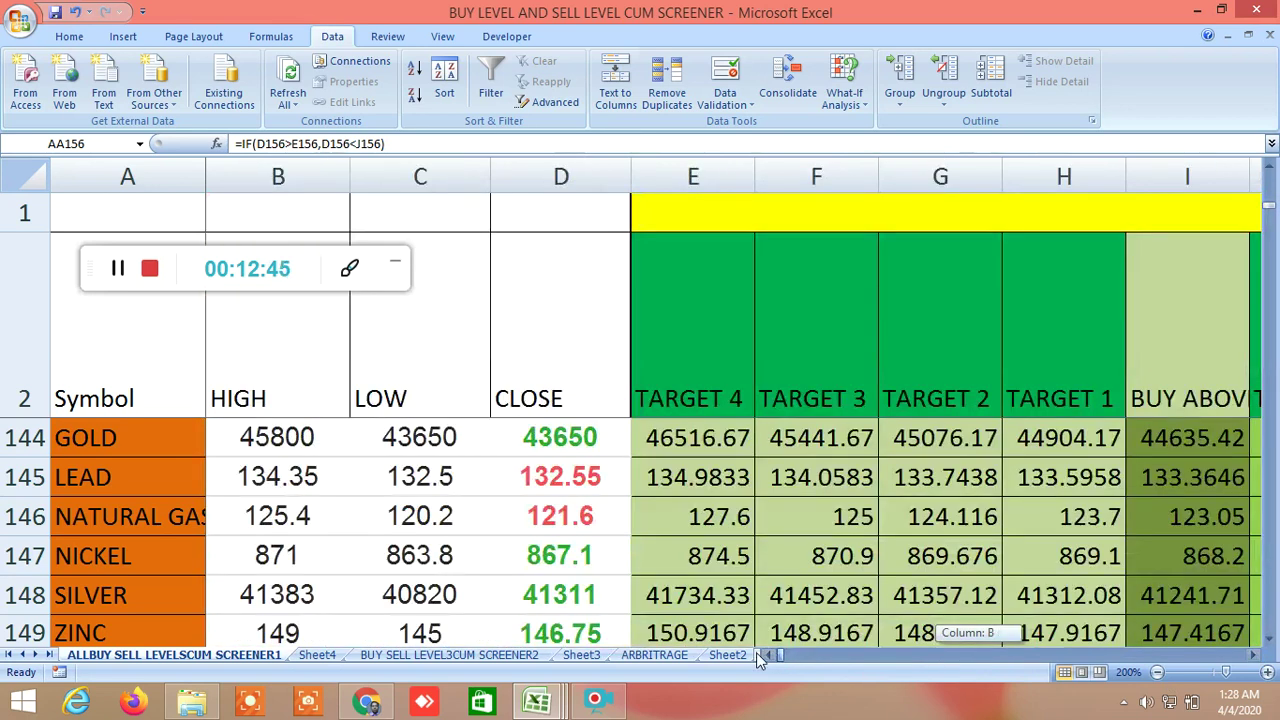
Look through the FUTURES section from ACC onward, covering the LTP condition, volatility and typical price columns
scroll(903, 549, "down", 3)
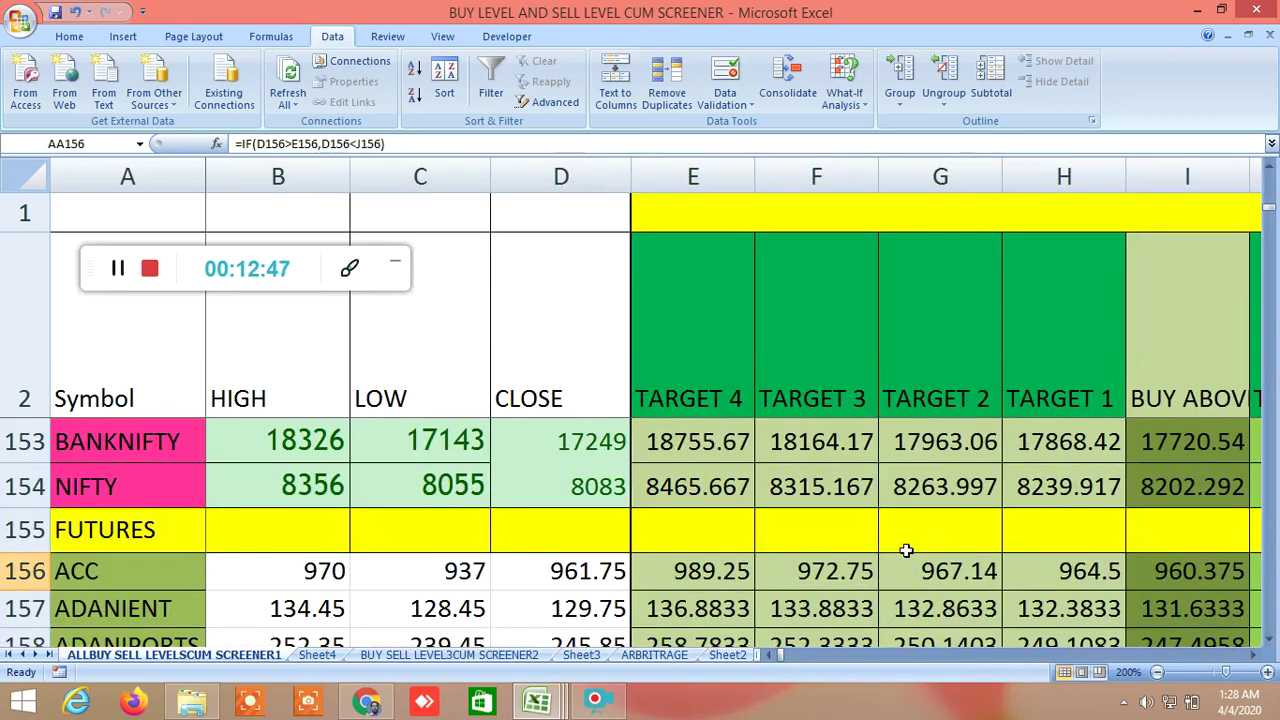
scroll(905, 549, "down", 1)
left_click(1255, 658)
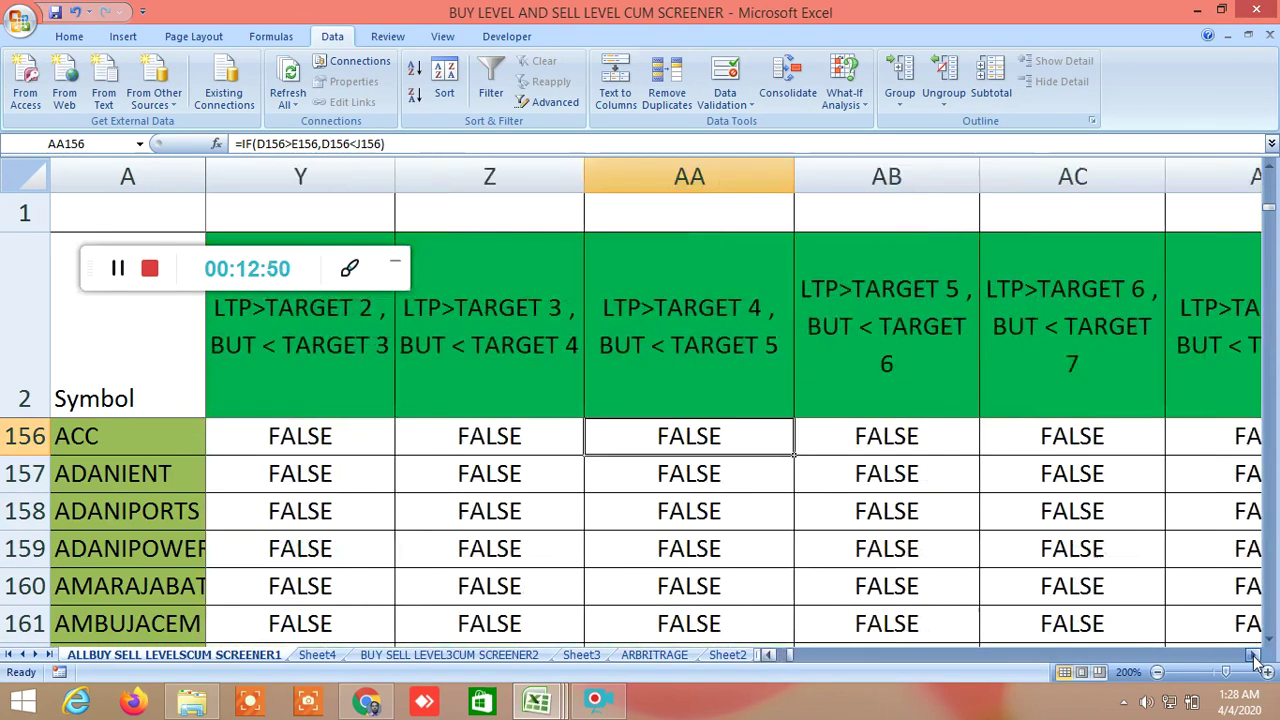
left_click(1255, 658)
left_click(1255, 658)
left_click(1255, 658)
left_click(1255, 658)
left_click(1255, 658)
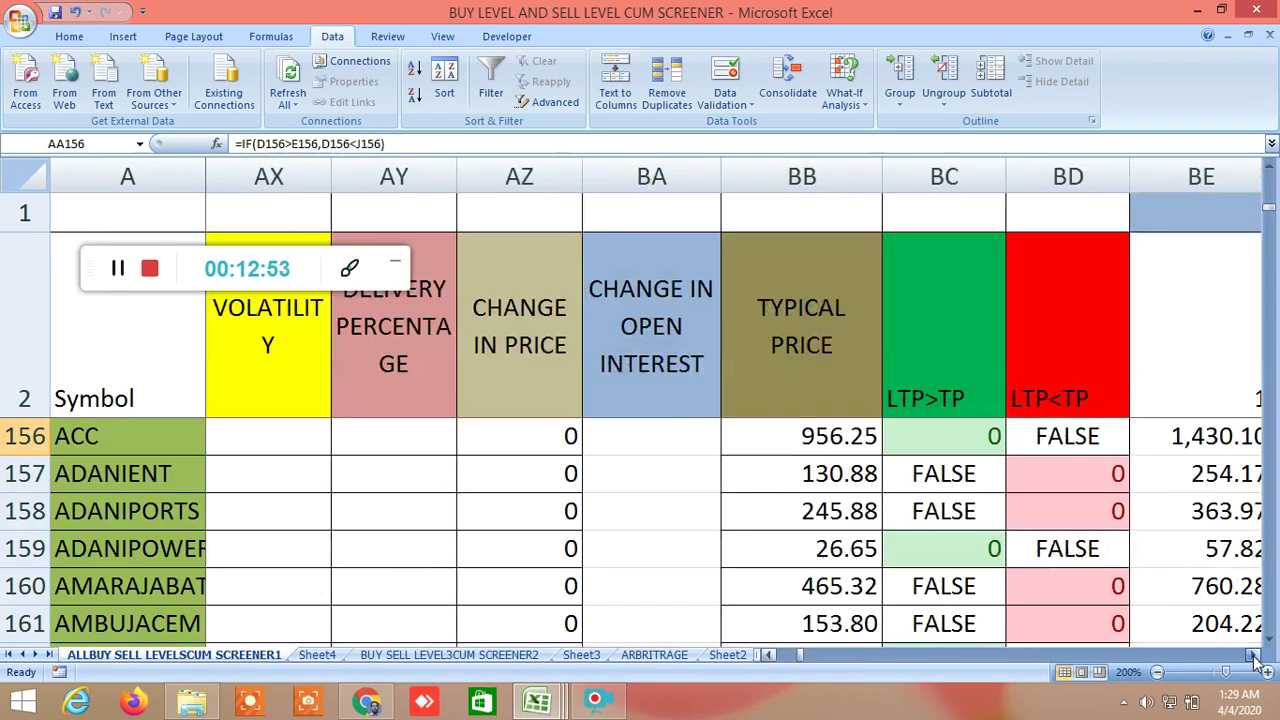
left_click(1255, 658)
left_click_drag(810, 654, 508, 645)
Open the BUY SELL LEVEL3CUM SCREENER2 sheet at its first stock rows
left_click(503, 654)
scroll(880, 545, "up", 3)
scroll(880, 541, "up", 20)
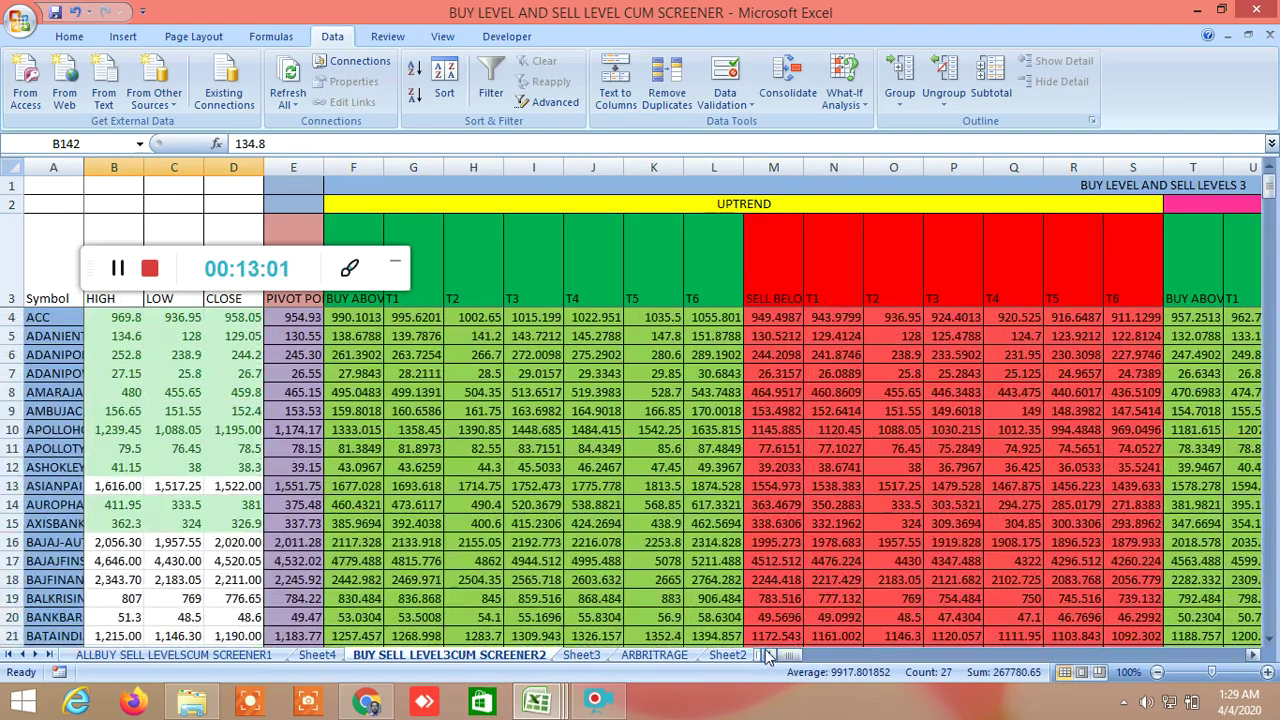
Inspect the 100 MA crossover formulas for BIOCON, CADILAHC, CIPLA and DIVISLAB beside the moving-average columns
left_click_drag(788, 657, 1020, 646)
scroll(833, 472, "down", 5)
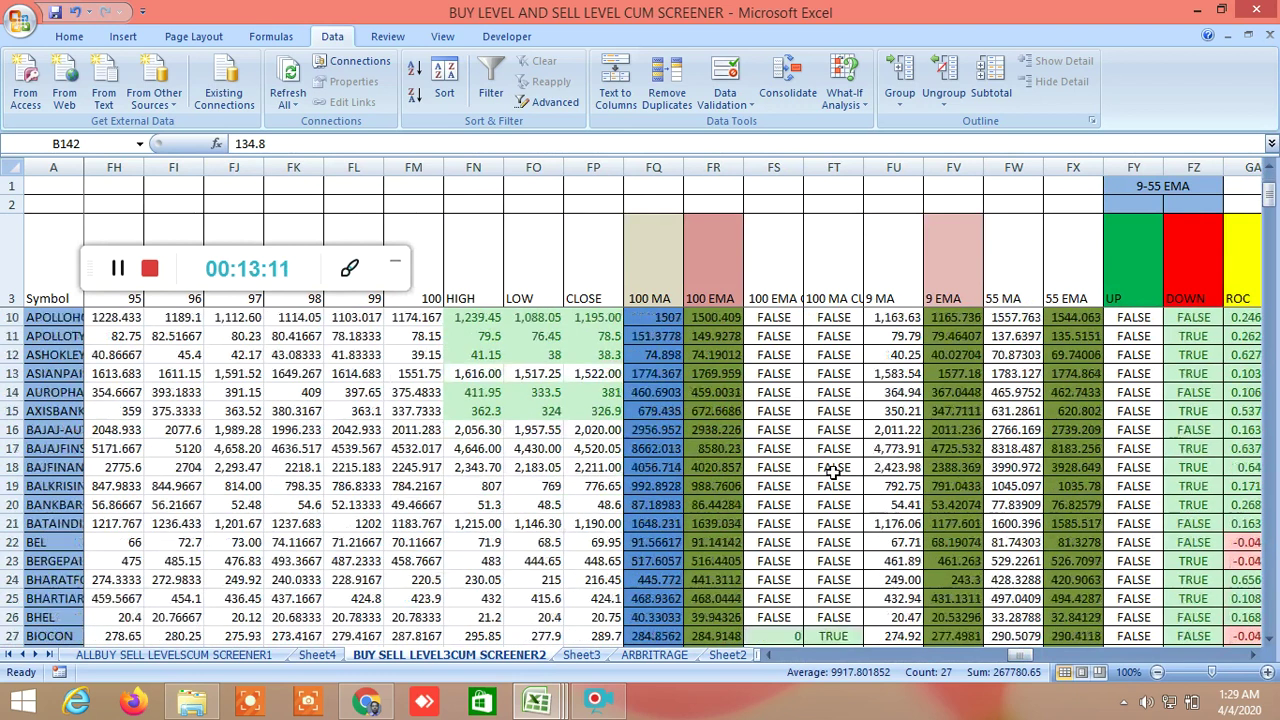
left_click(836, 468)
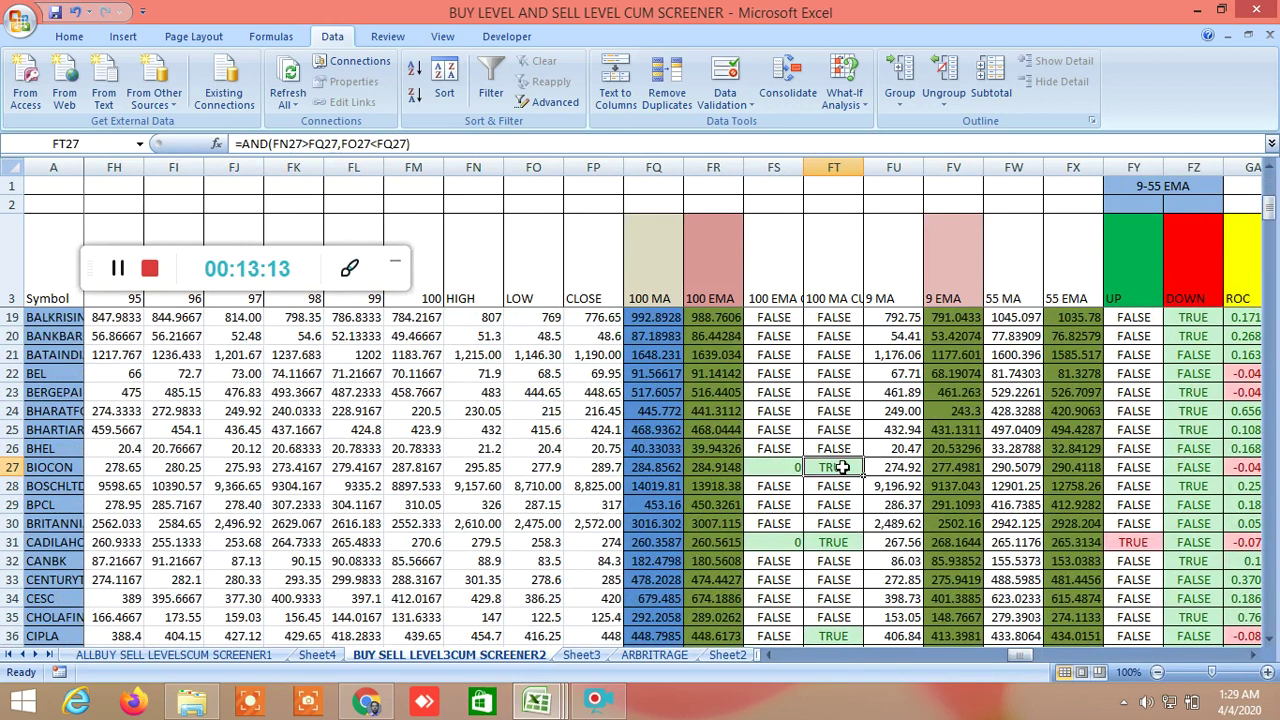
double_click(840, 541)
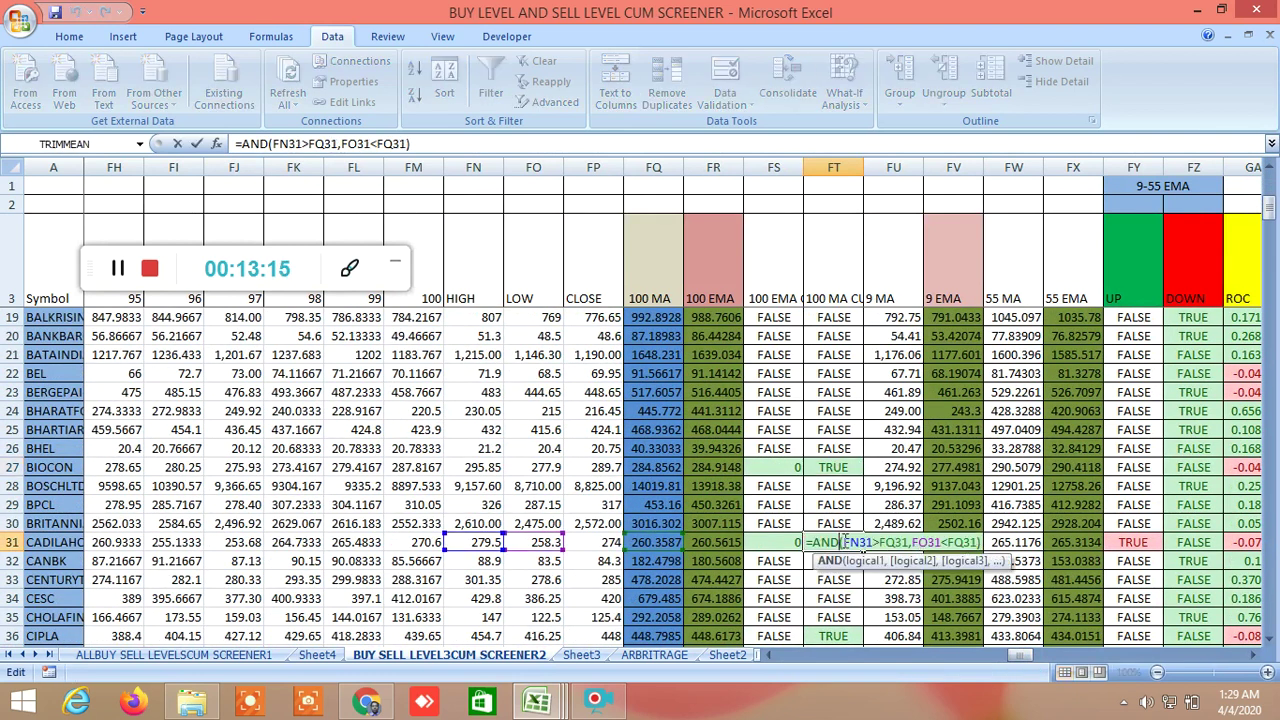
left_click(952, 467)
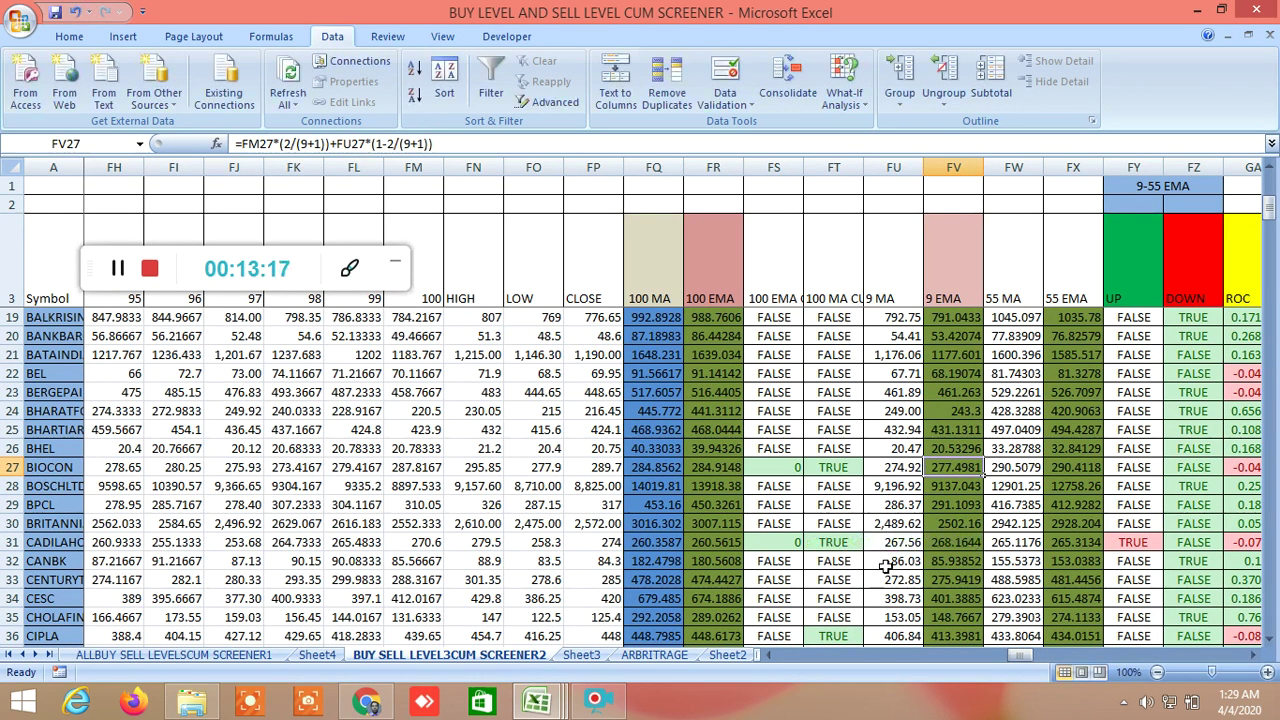
scroll(886, 567, "down", 2)
left_click(848, 524)
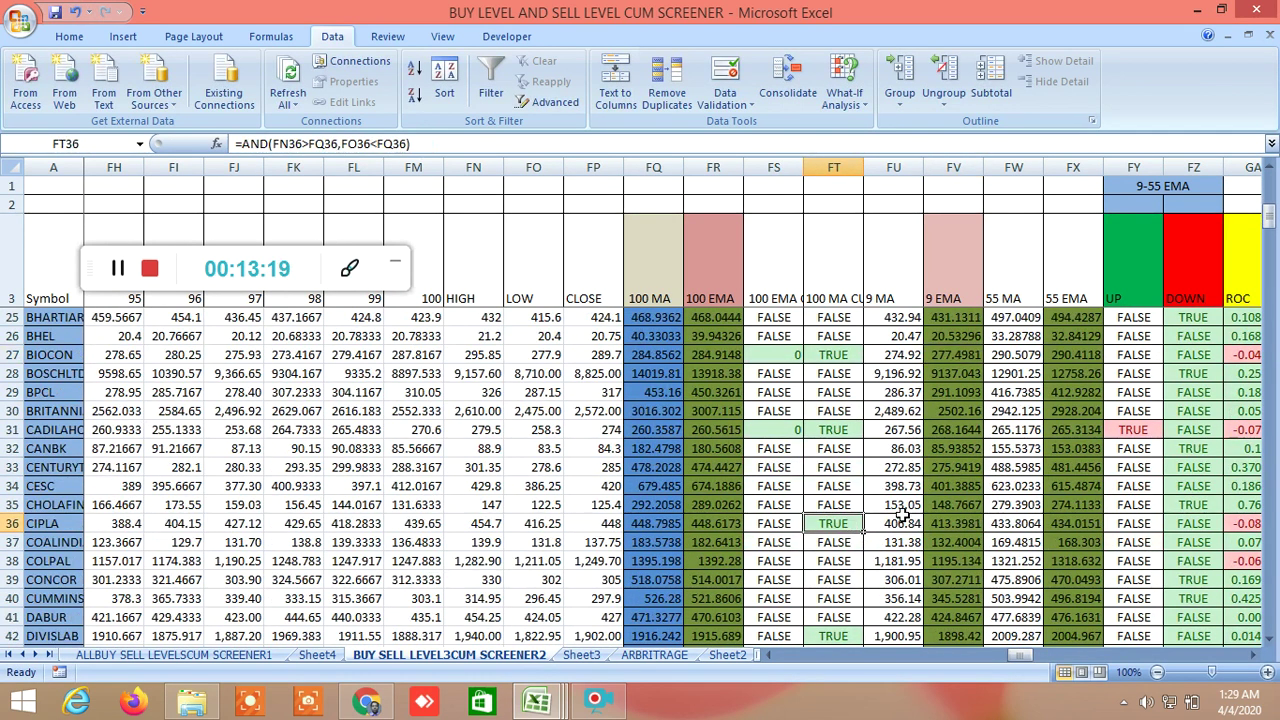
scroll(890, 540, "down", 2)
left_click(841, 518)
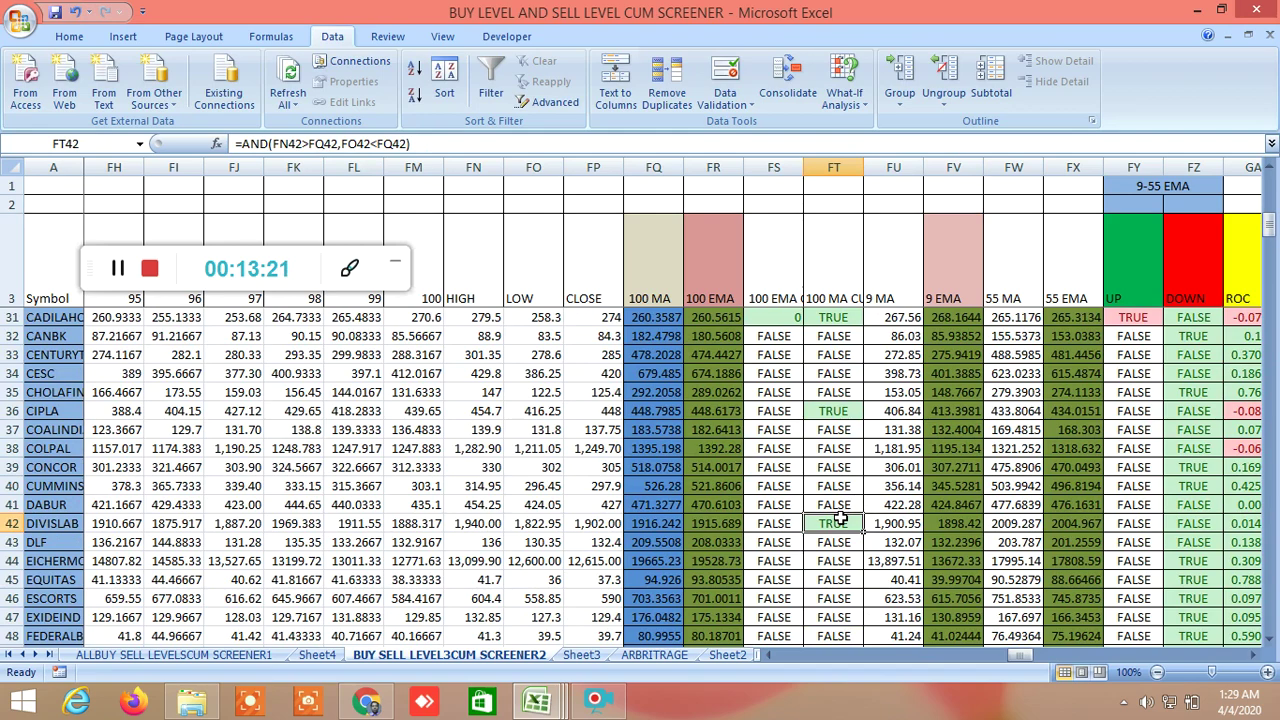
Look through the short-term and long-term EMA columns up to the average trend and pull-back columns, starting from the first stock rows
left_click_drag(1025, 655, 1092, 660)
scroll(885, 478, "up", 5)
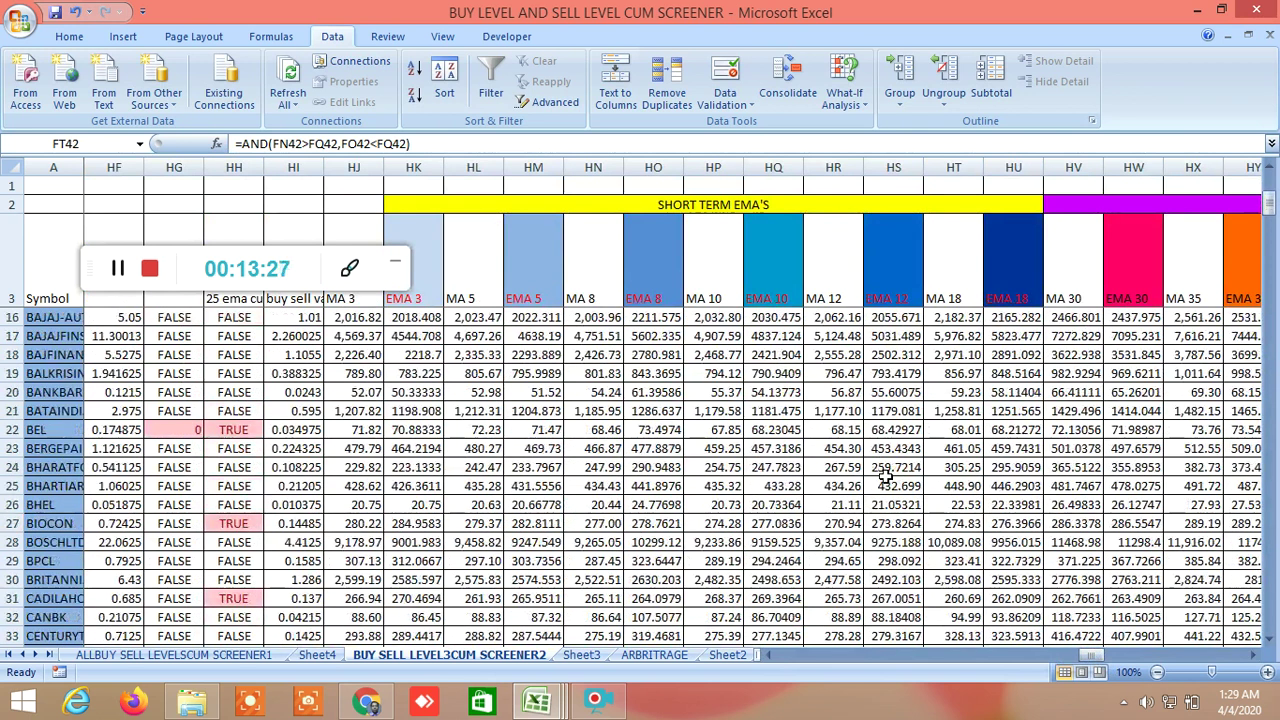
scroll(885, 478, "up", 4)
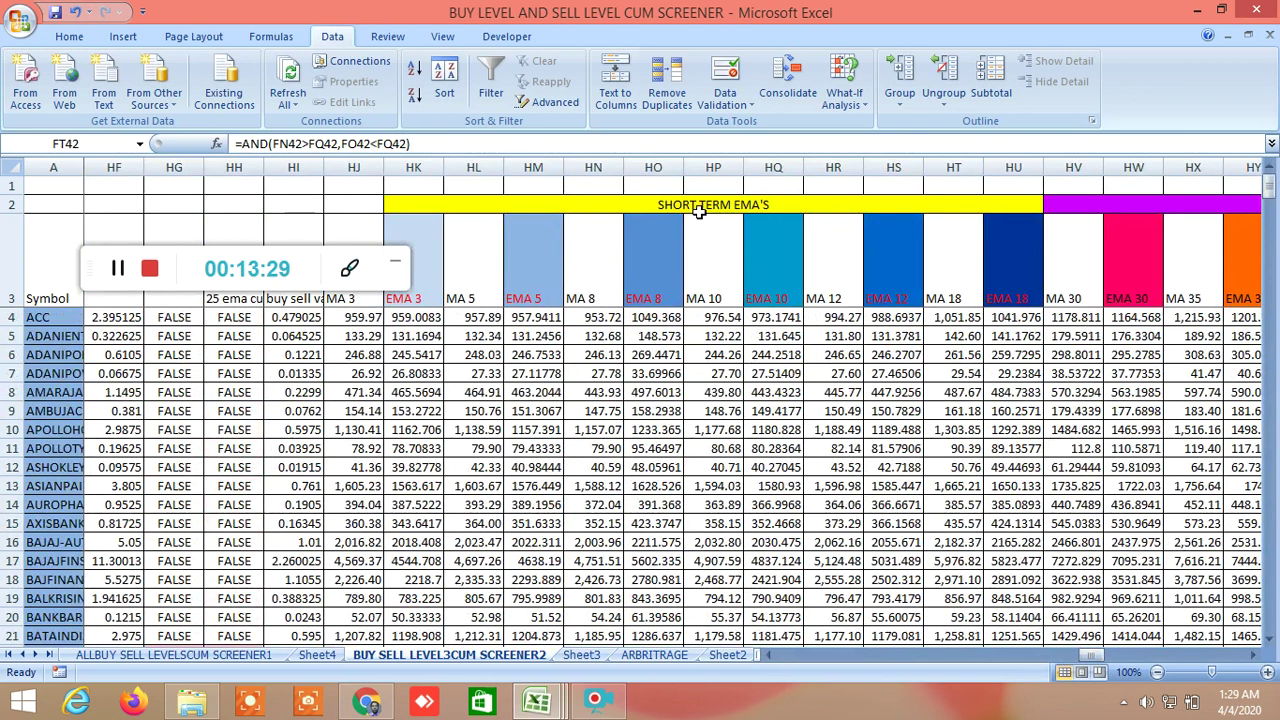
left_click(1253, 657)
left_click(1253, 657)
left_click(1253, 657)
left_click(1253, 657)
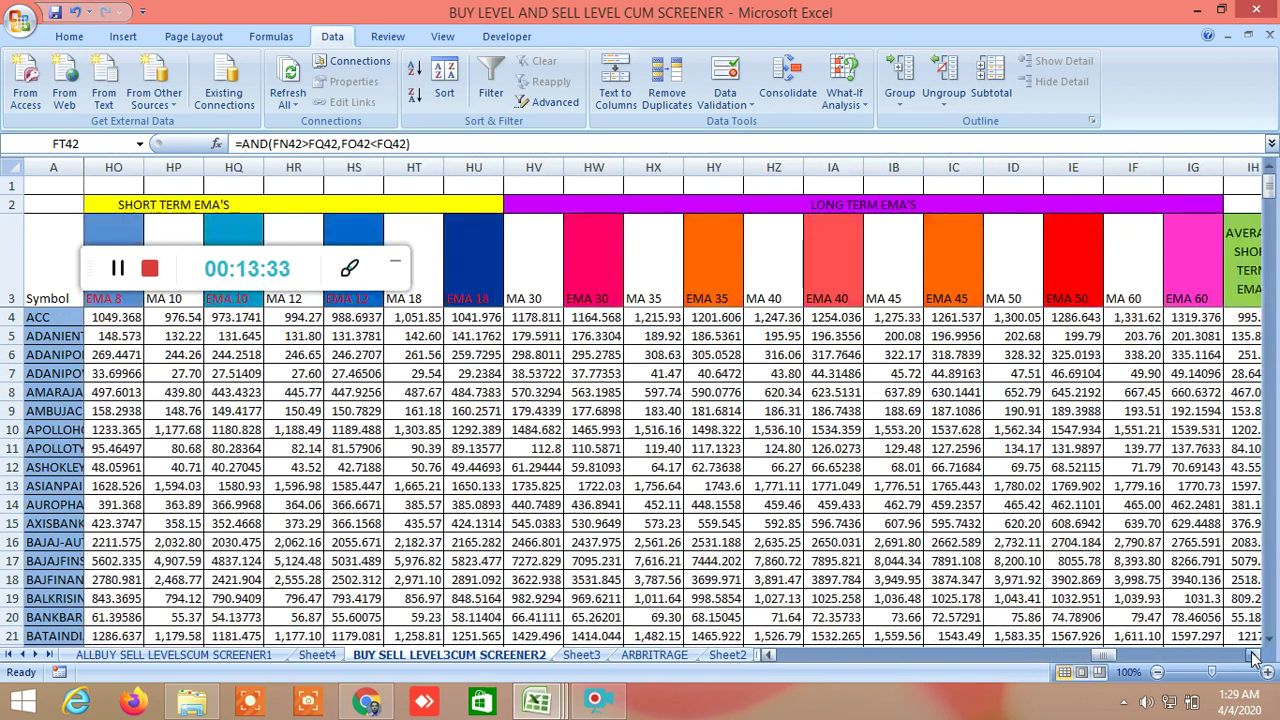
left_click(1253, 657)
left_click(1253, 657)
left_click(1253, 657)
left_click(1253, 657)
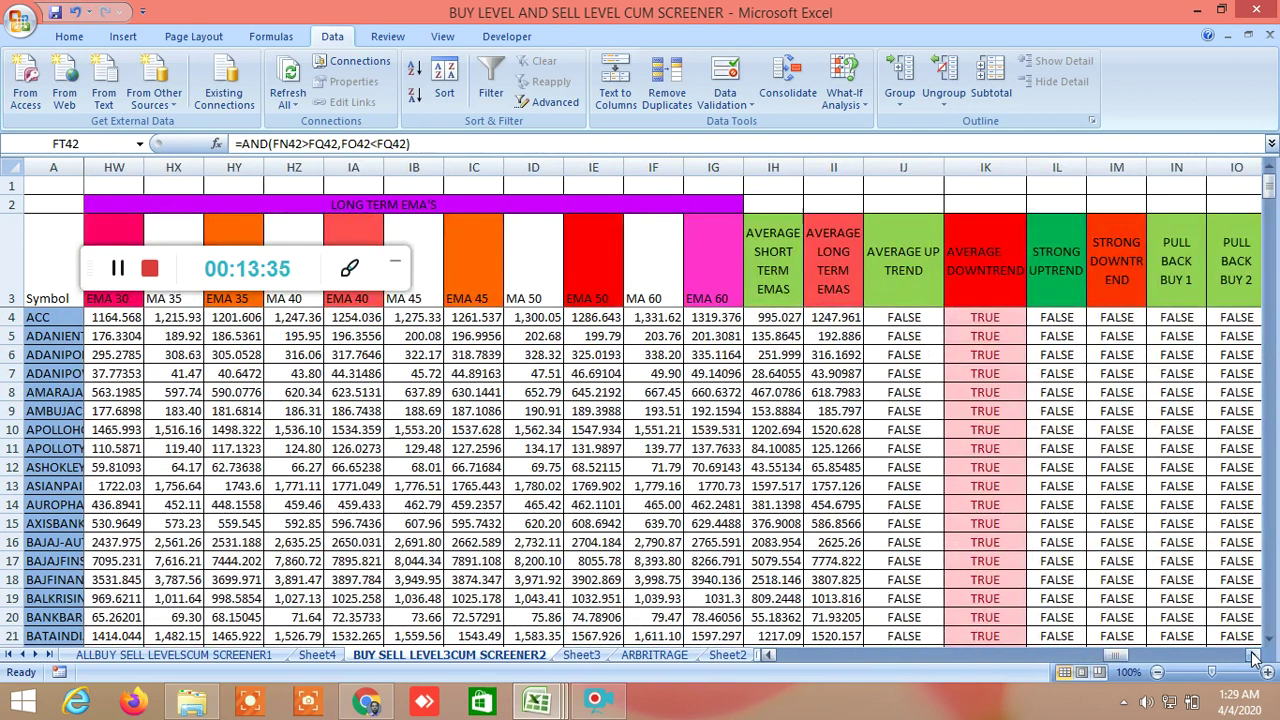
left_click(1253, 657)
left_click(1253, 657)
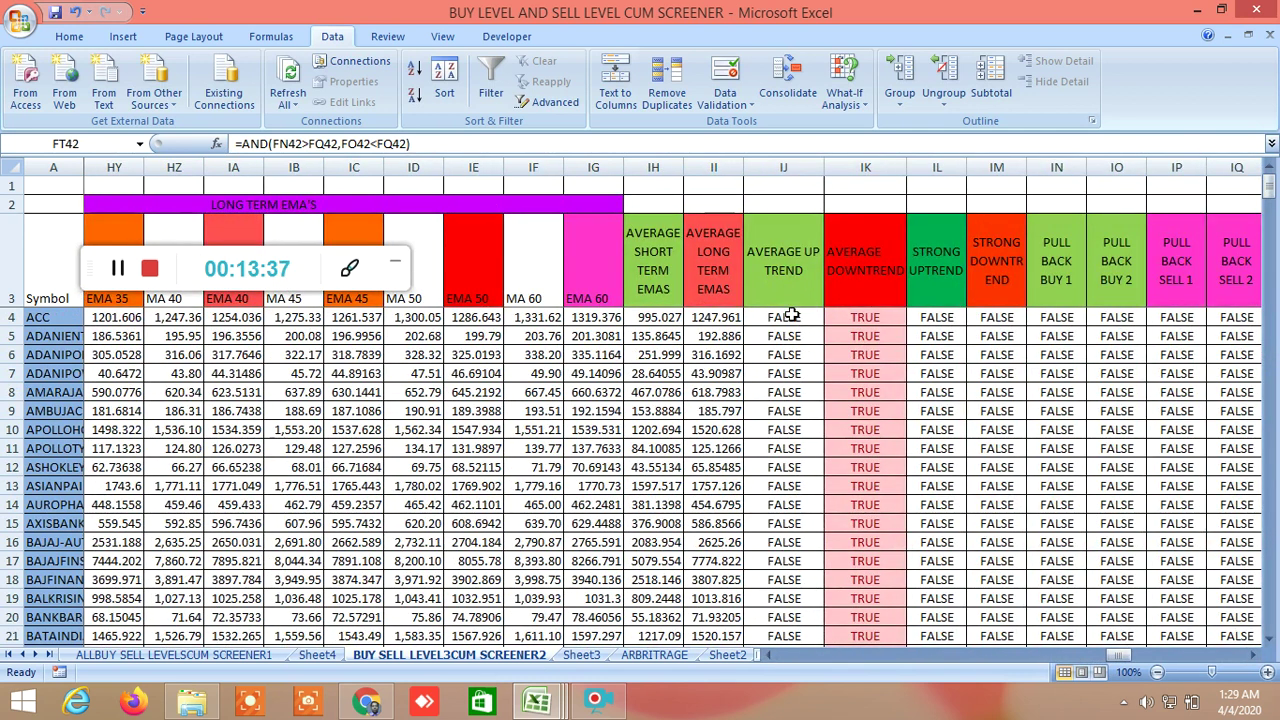
Examine the average uptrend and average downtrend signals down the stock list, and return to the first rows
scroll(787, 366, "down", 1)
scroll(787, 366, "down", 3)
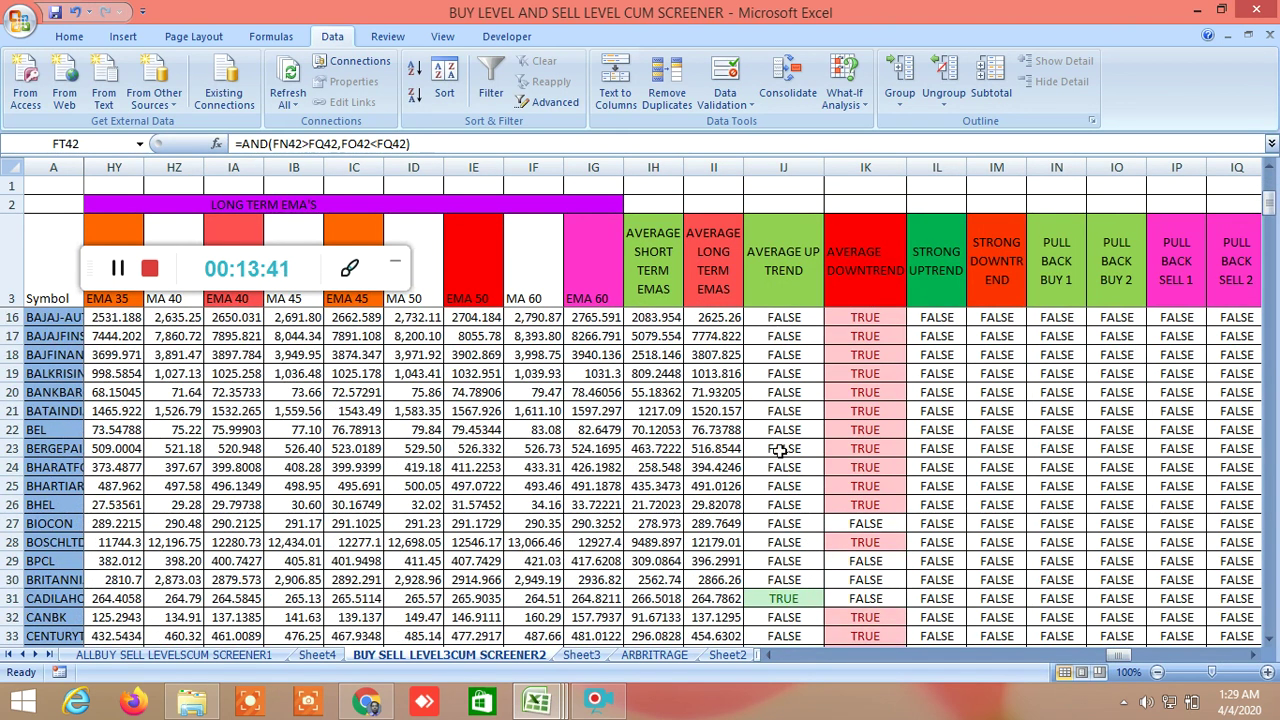
scroll(787, 461, "down", 2)
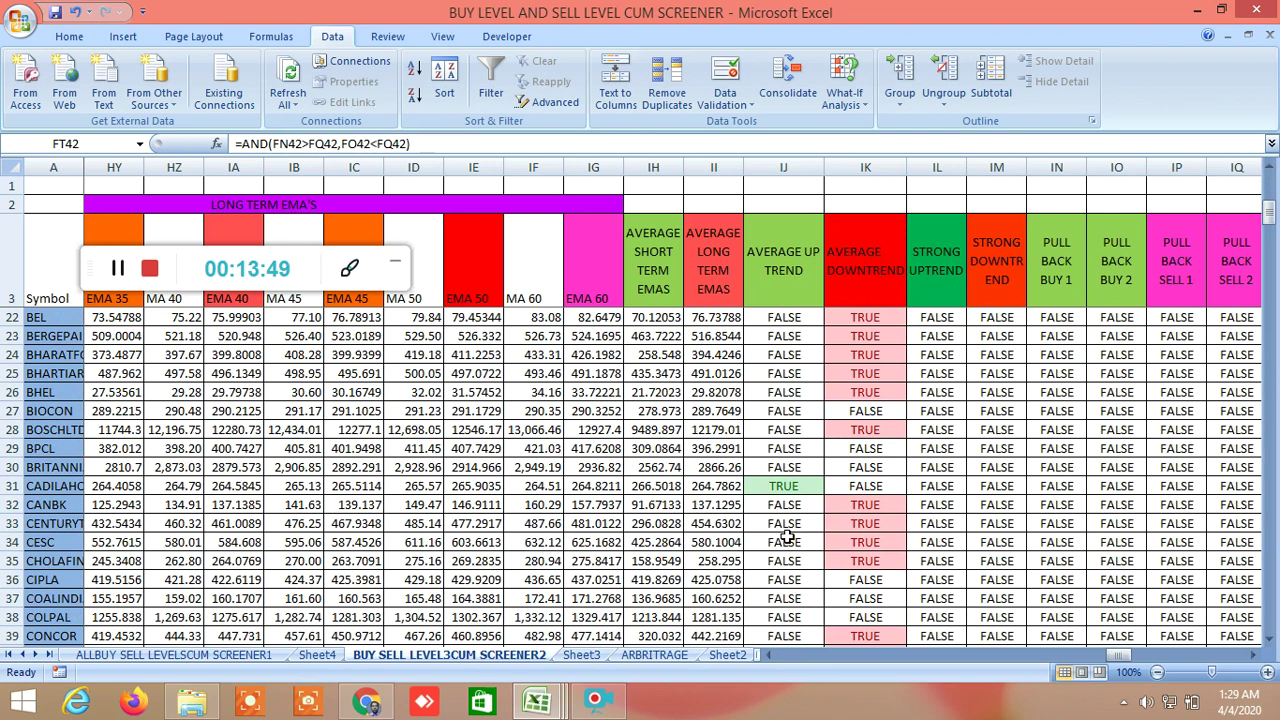
scroll(787, 537, "down", 1)
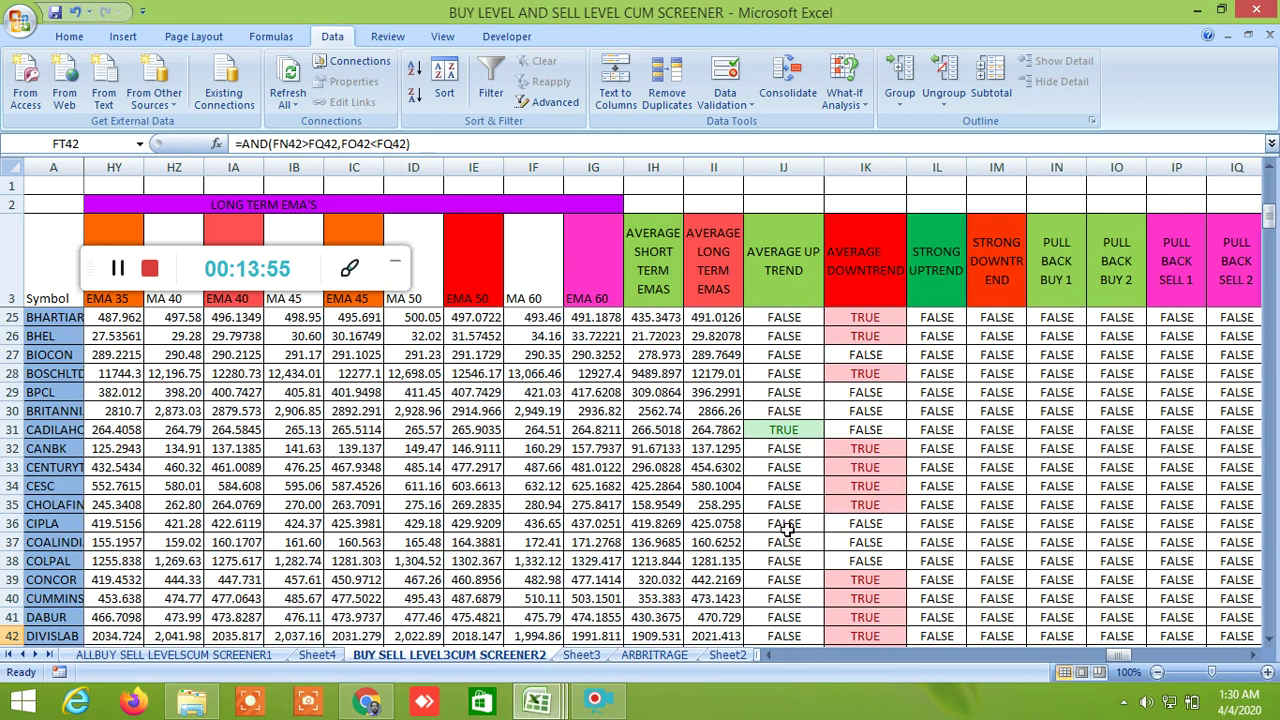
scroll(787, 531, "down", 1)
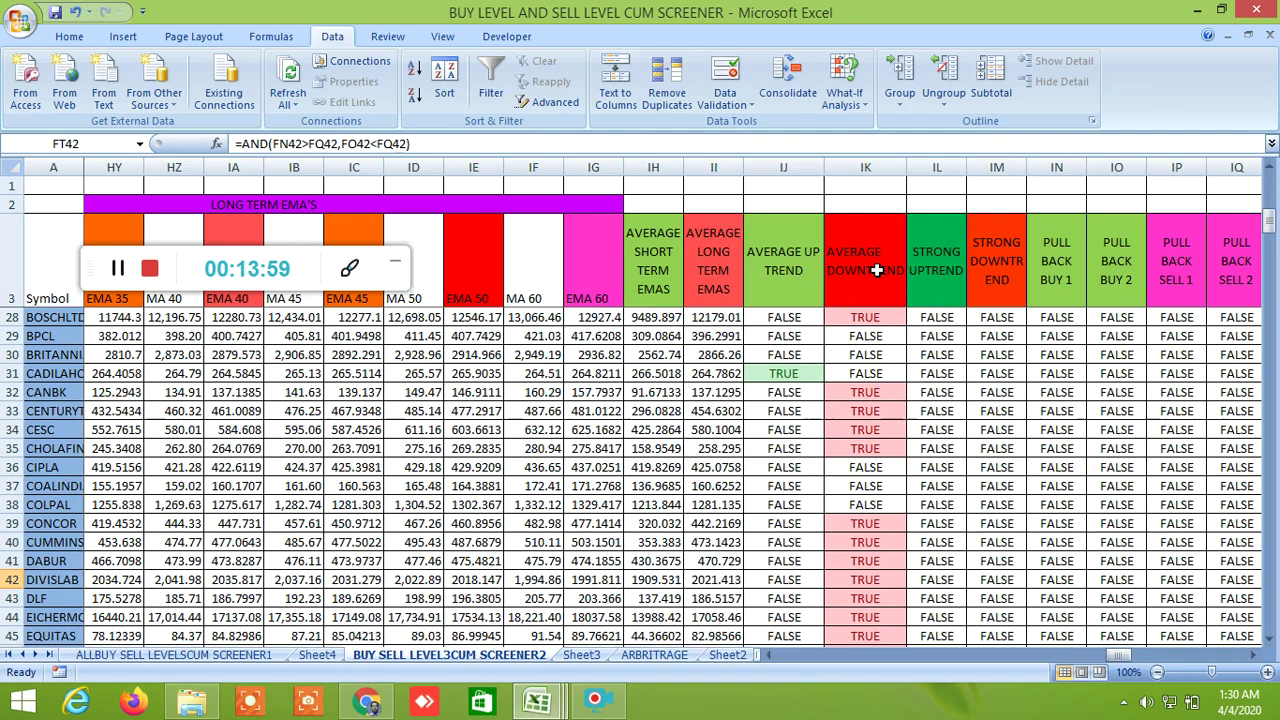
scroll(813, 497, "down", 20)
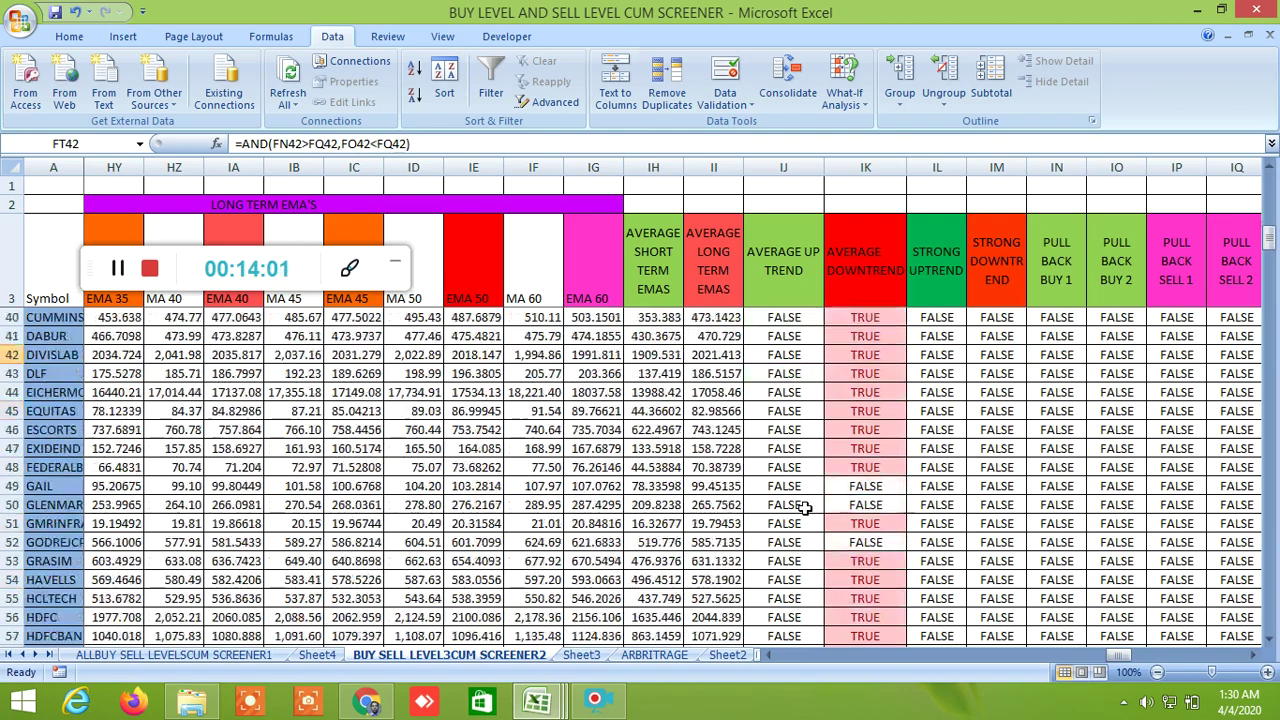
scroll(797, 507, "up", 20)
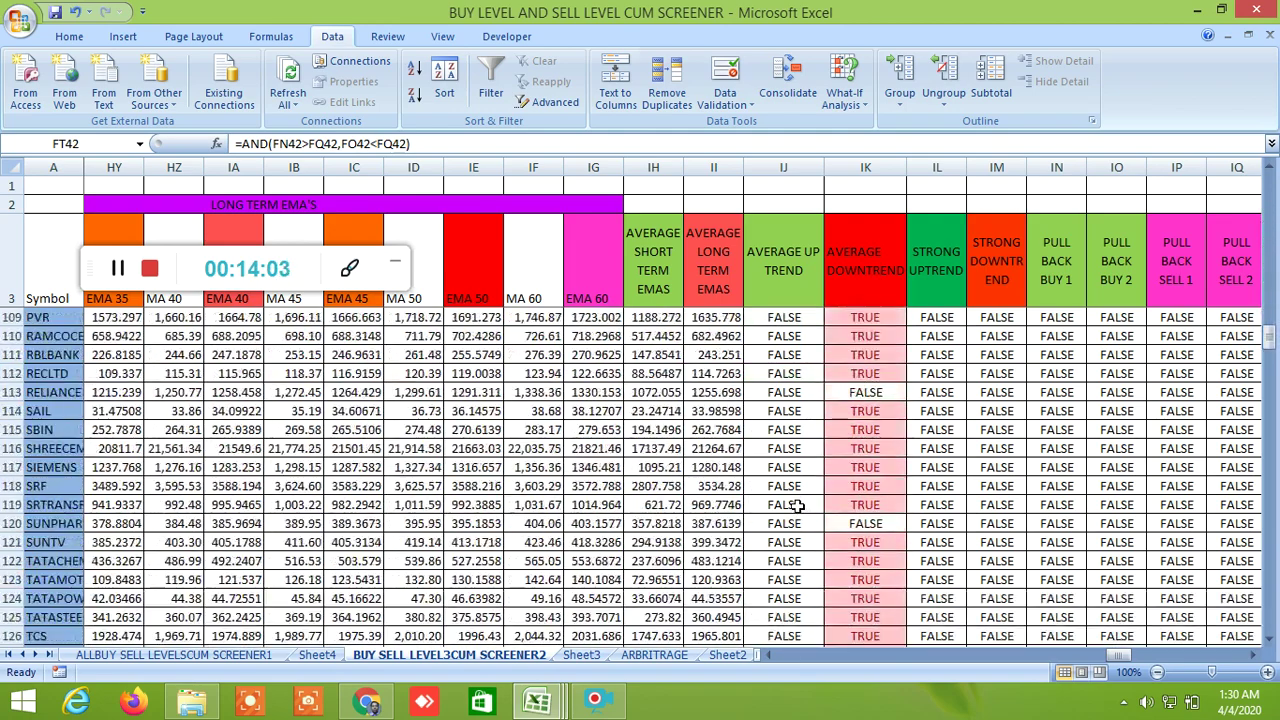
scroll(797, 495, "up", 10)
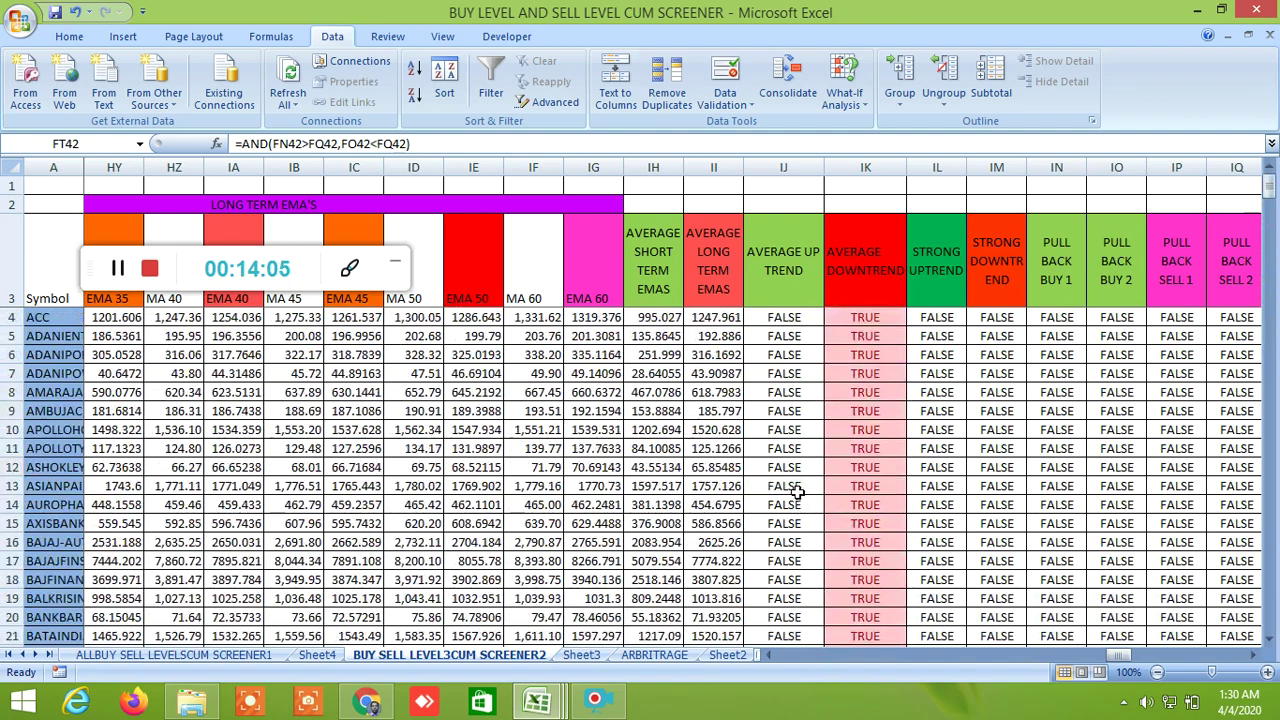
Open the INSIDE THE BAR WITH NR7 sheet and show its 1 DAY, 2 DAY, NR7 and NR4 columns at the first stocks
left_click(728, 654)
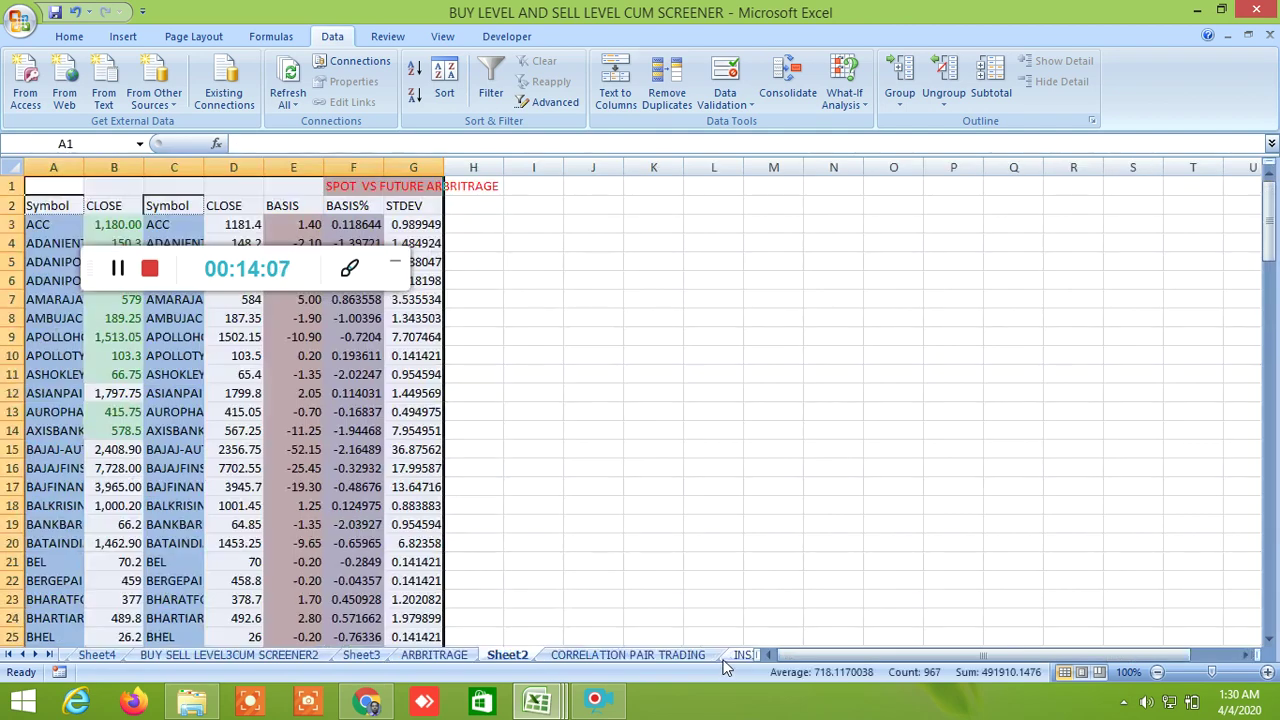
left_click(738, 657)
scroll(829, 534, "up", 20)
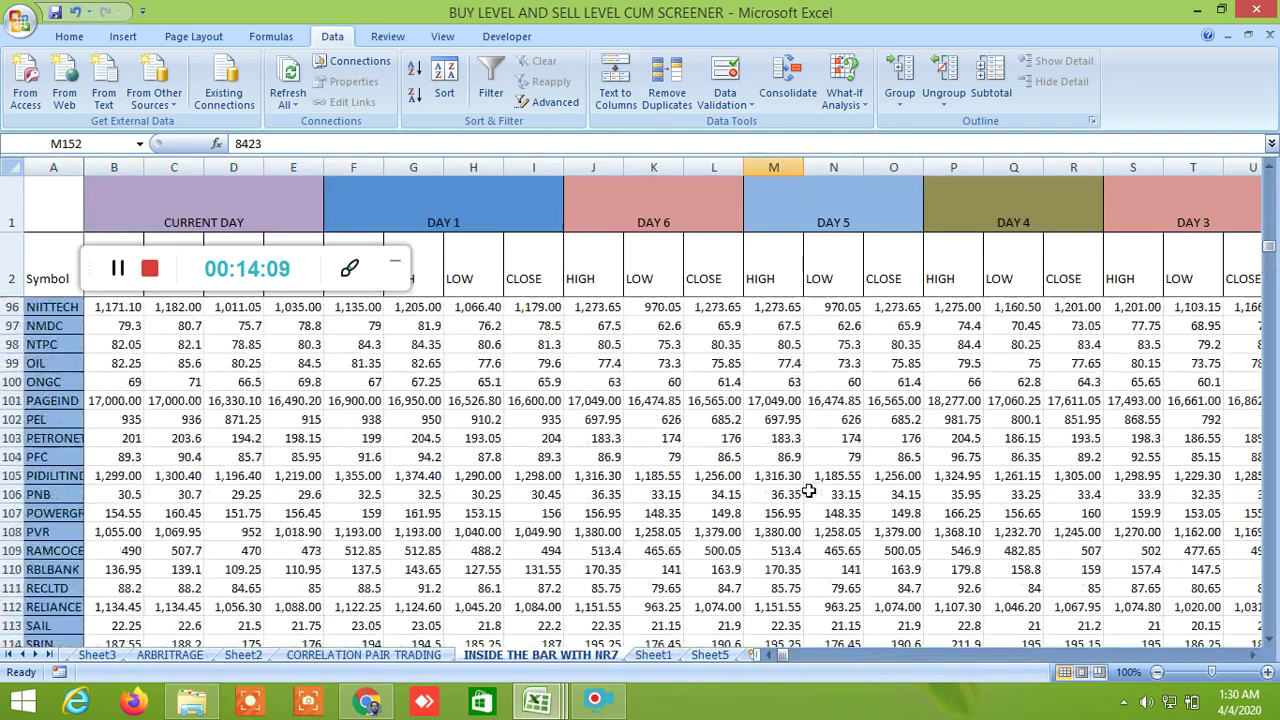
scroll(808, 487, "up", 20)
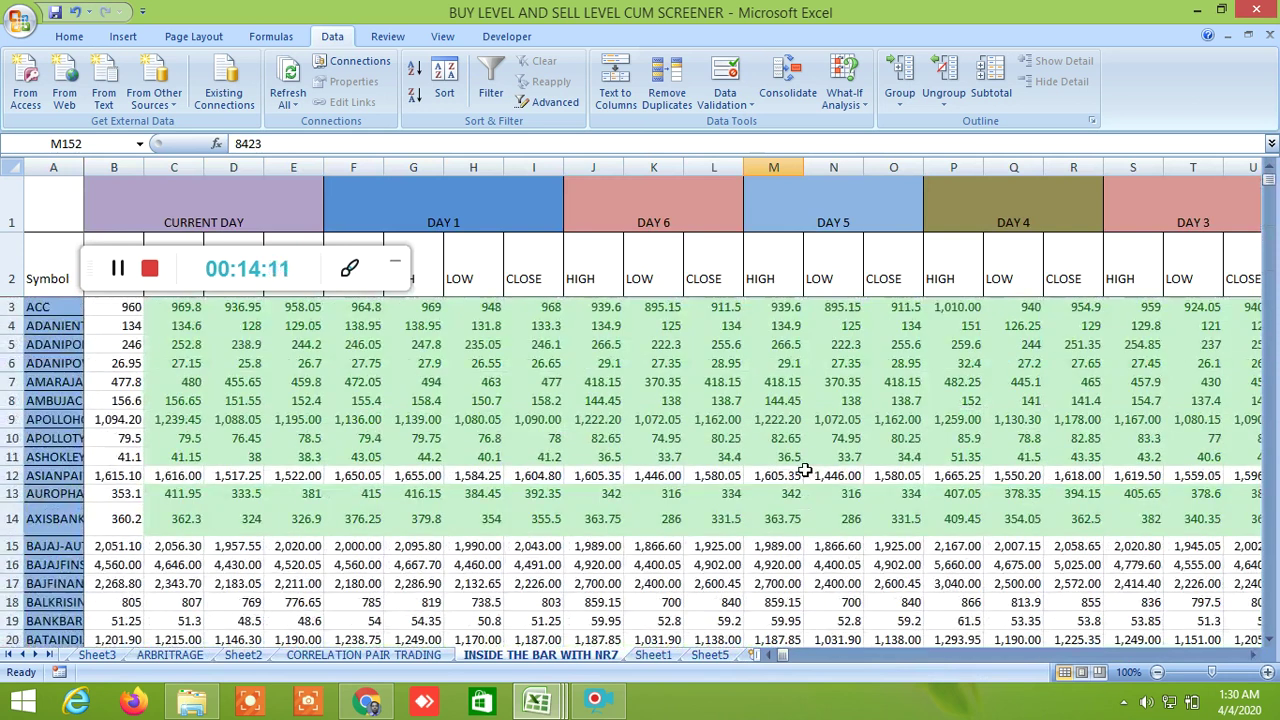
left_click(1257, 655)
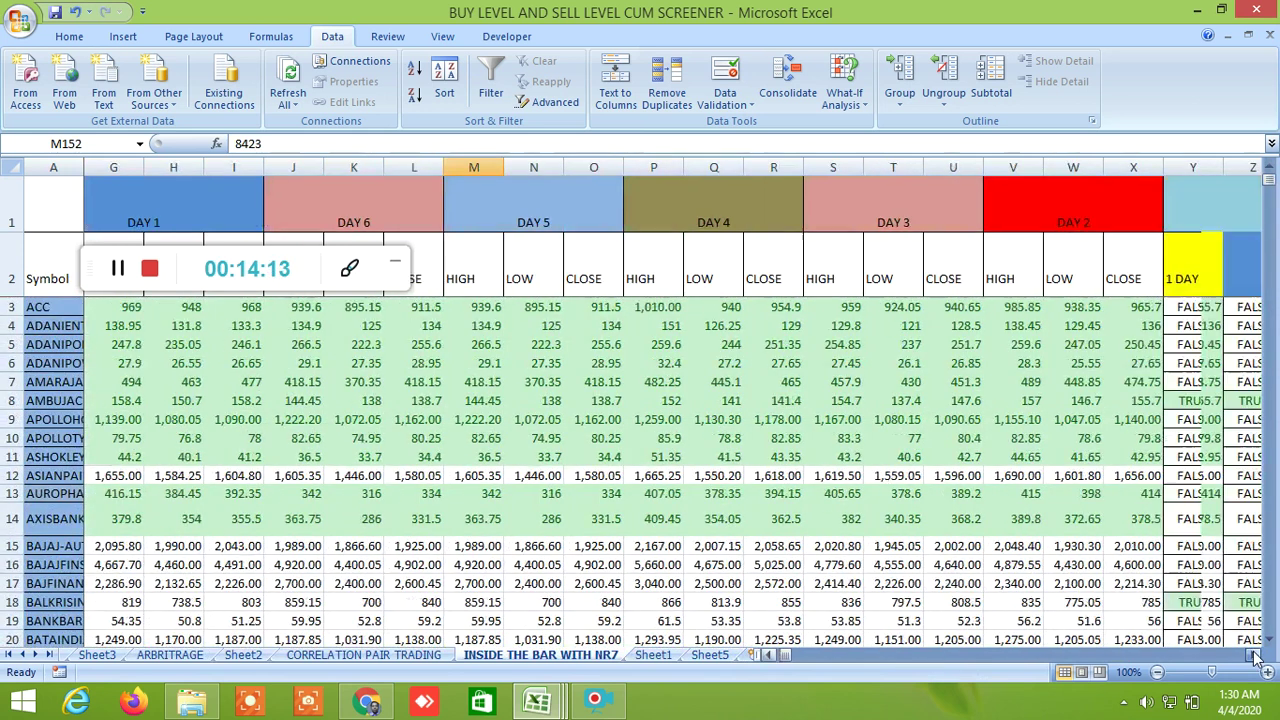
left_click(1257, 655)
left_click(1257, 655)
left_click(1257, 655)
Inspect the NR7 condition in row 4 and the 2 DAY inside-bar condition for ADANIPOWER, and open ADANIPOWER's linked quote page
left_click(830, 326)
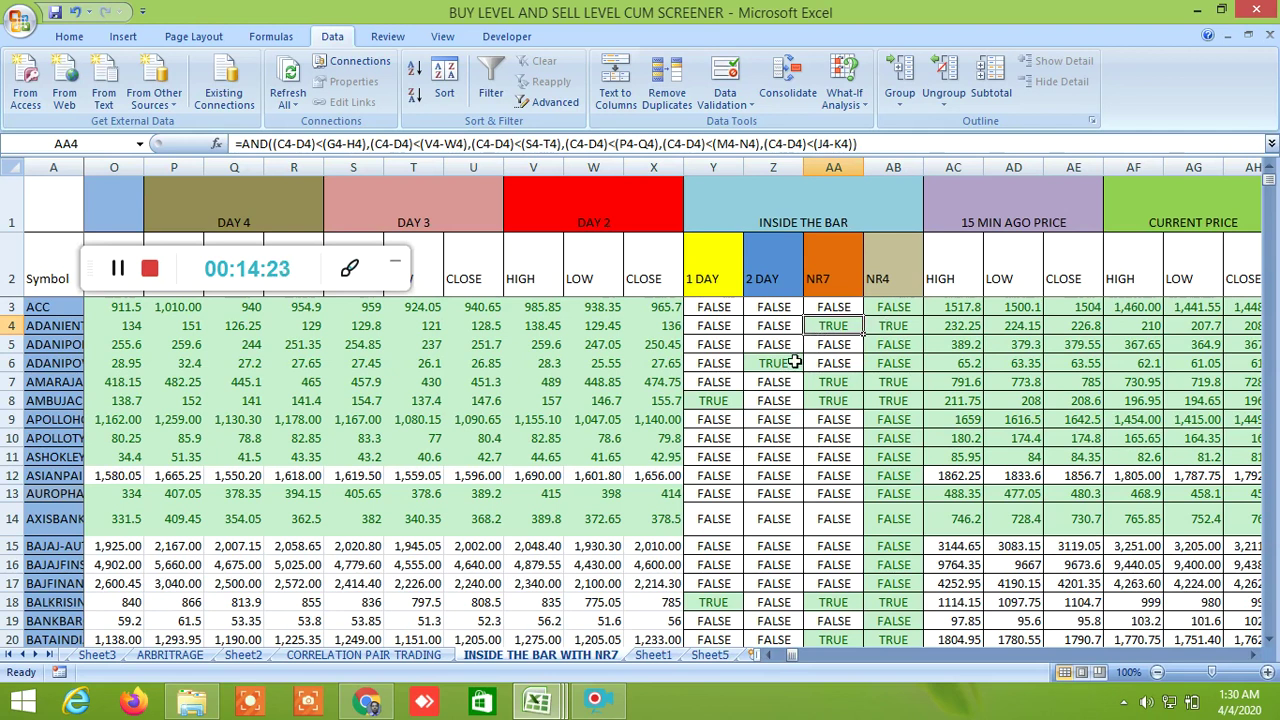
left_click(787, 364)
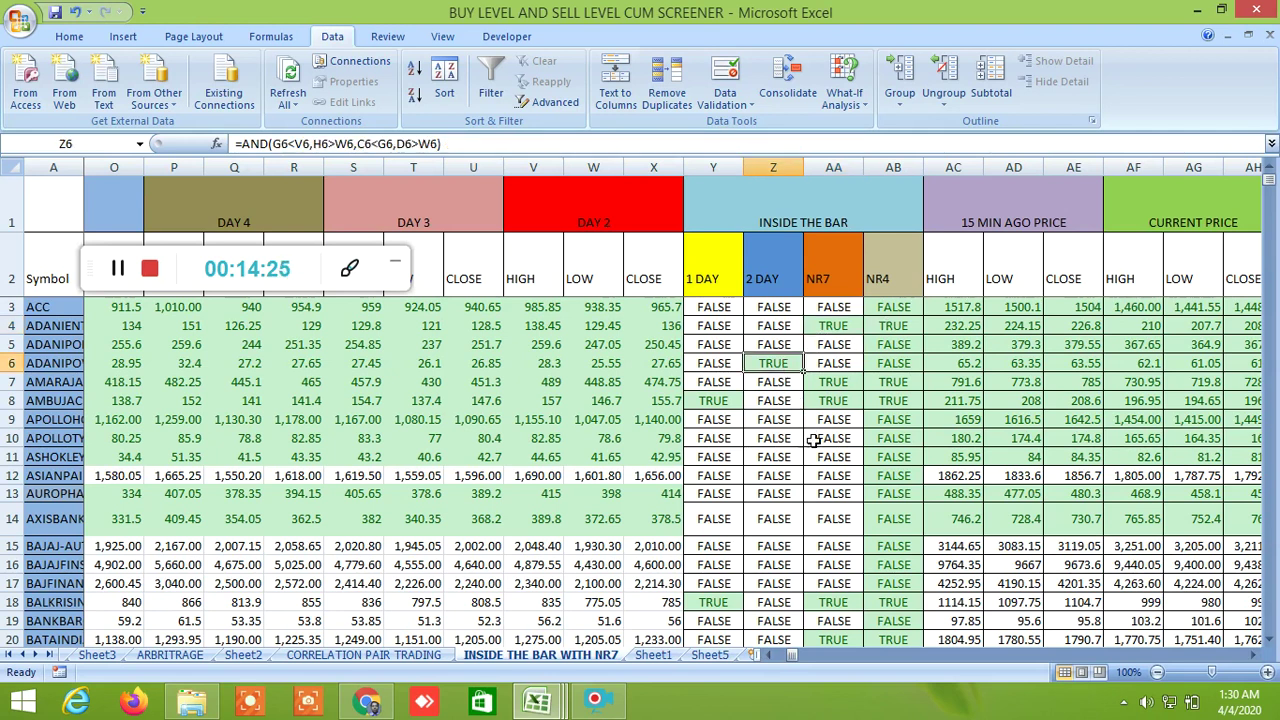
left_click(70, 364)
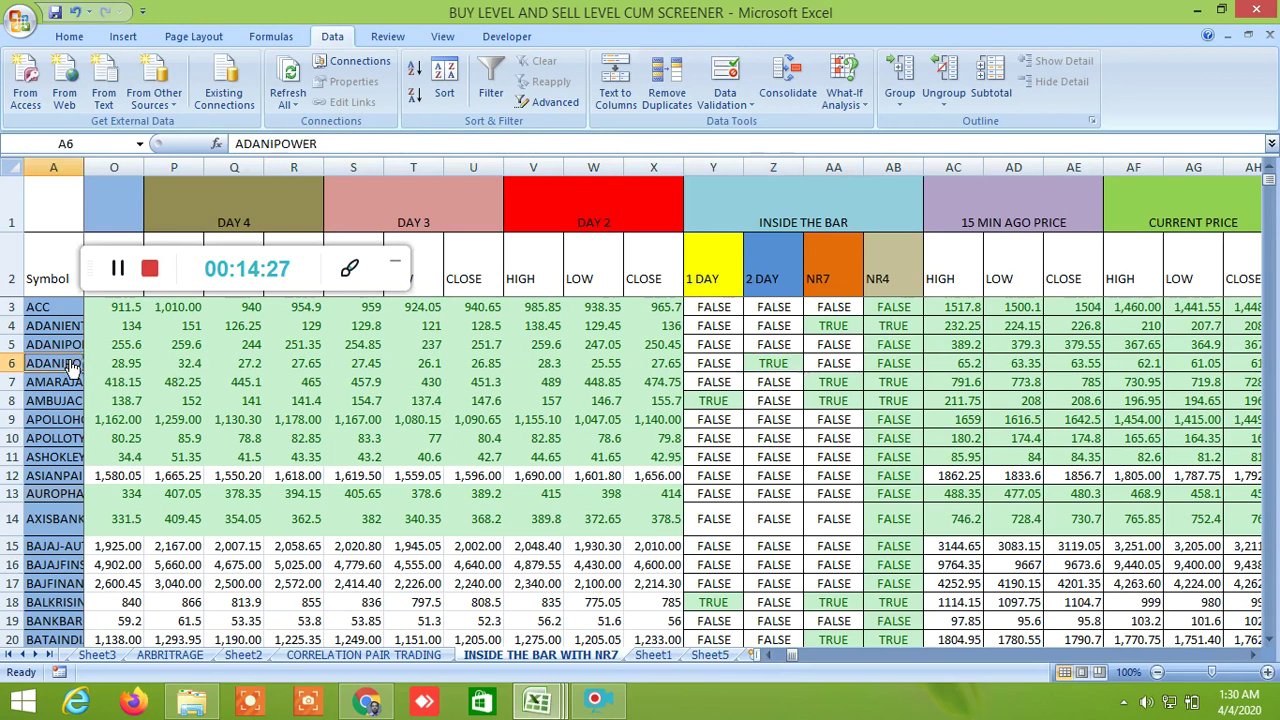
left_click(795, 441)
left_click(784, 365)
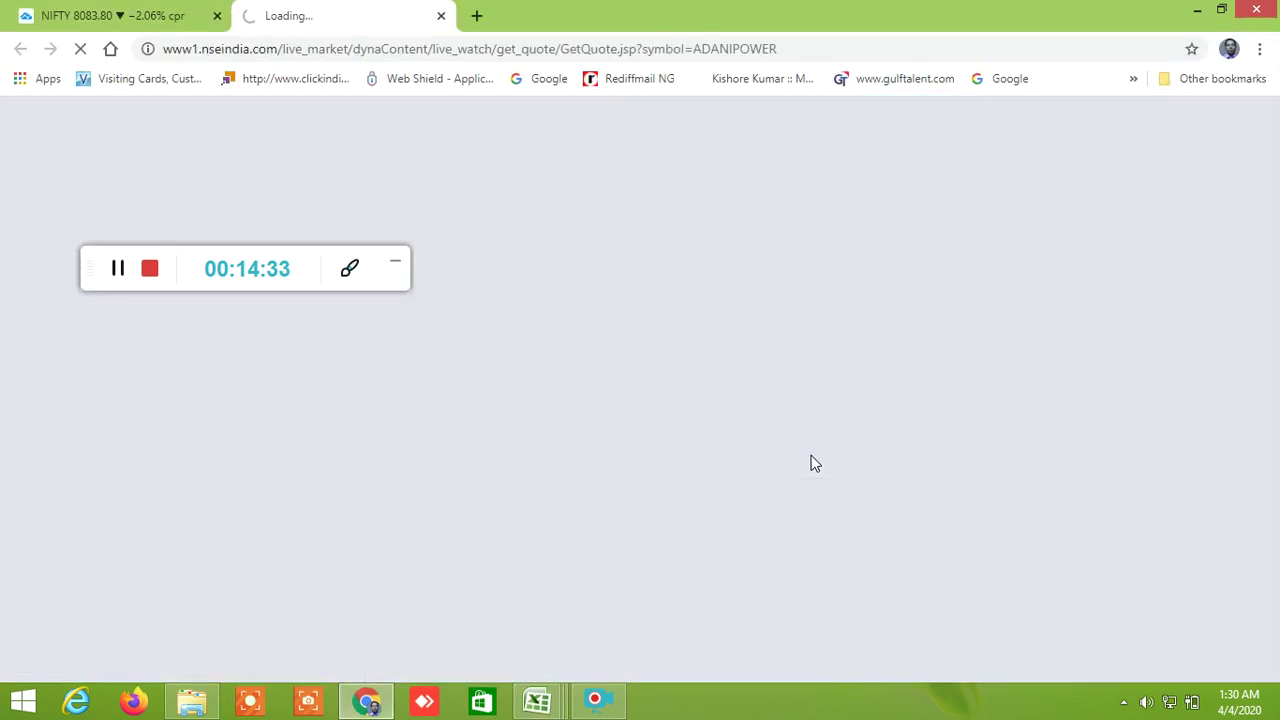
Close the ADANIPOWER quote page and inspect the AMBUJACEM 1 DAY inside-bar condition back in the Excel workbook
left_click(441, 17)
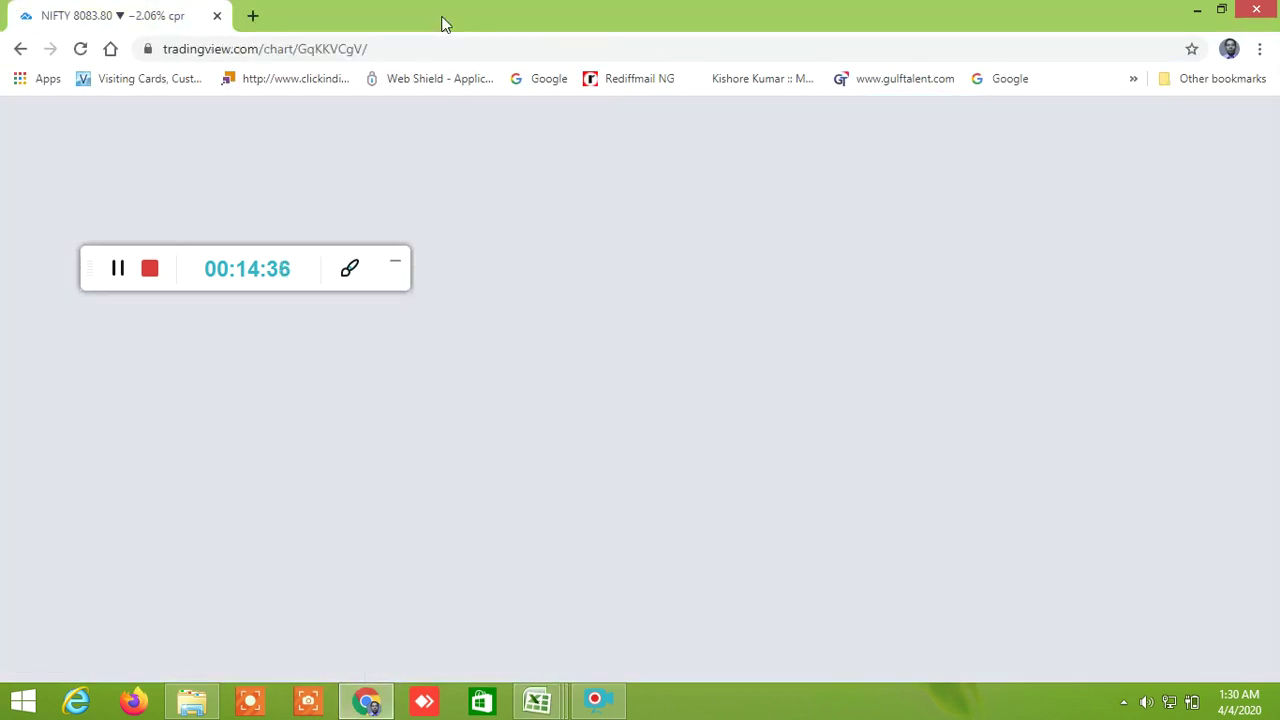
left_click(537, 700)
left_click(771, 610)
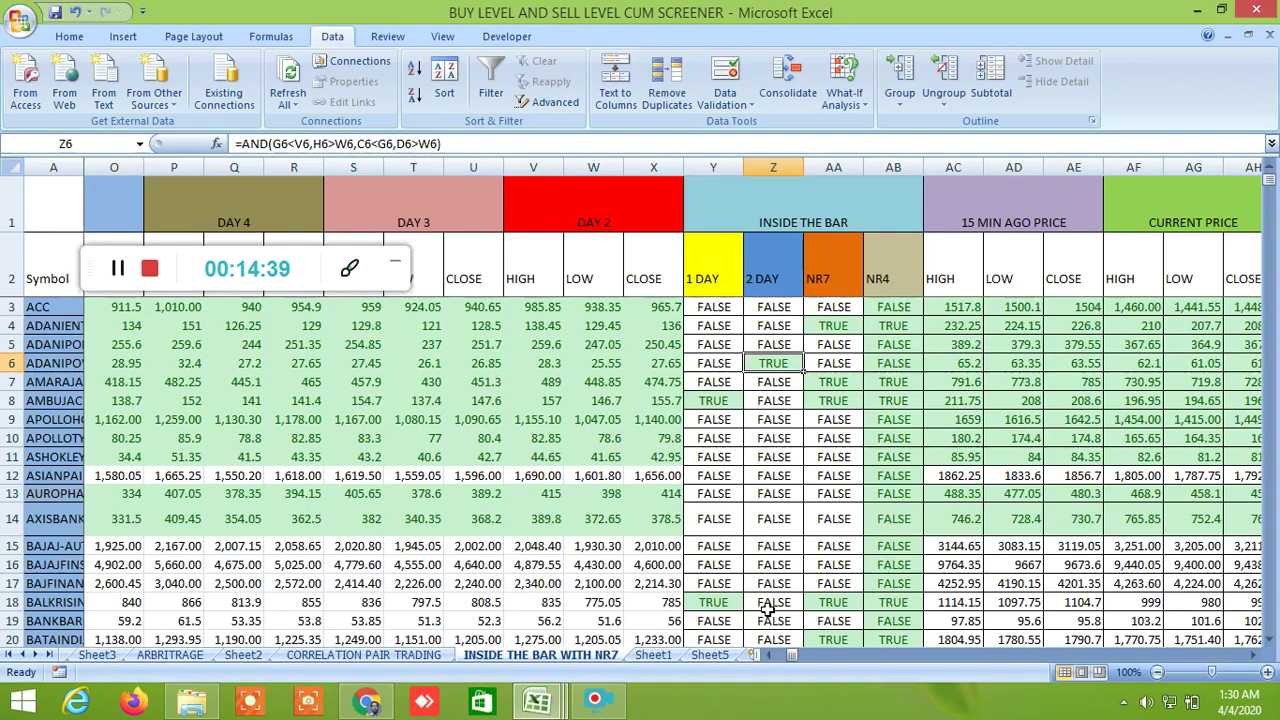
left_click(727, 401)
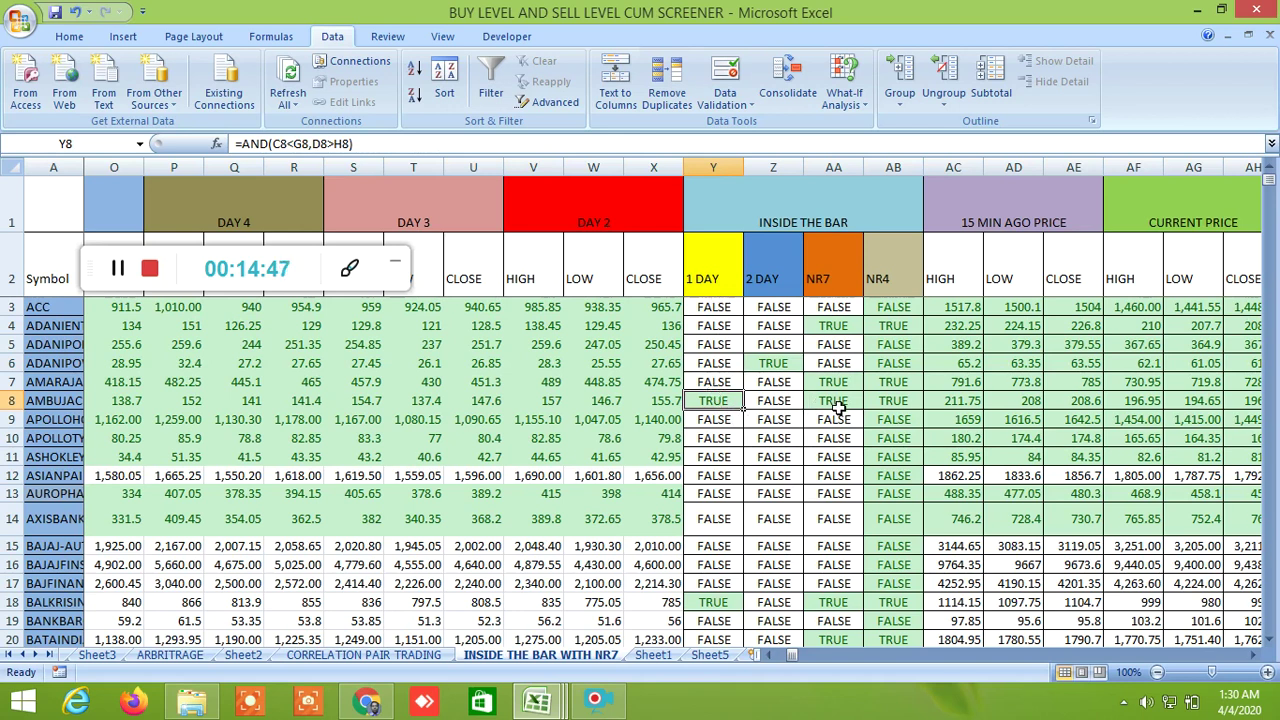
Switch to TradingView in Chrome, add the NSE stock AMBUJACEM to the watchlist and open its chart
left_click(366, 700)
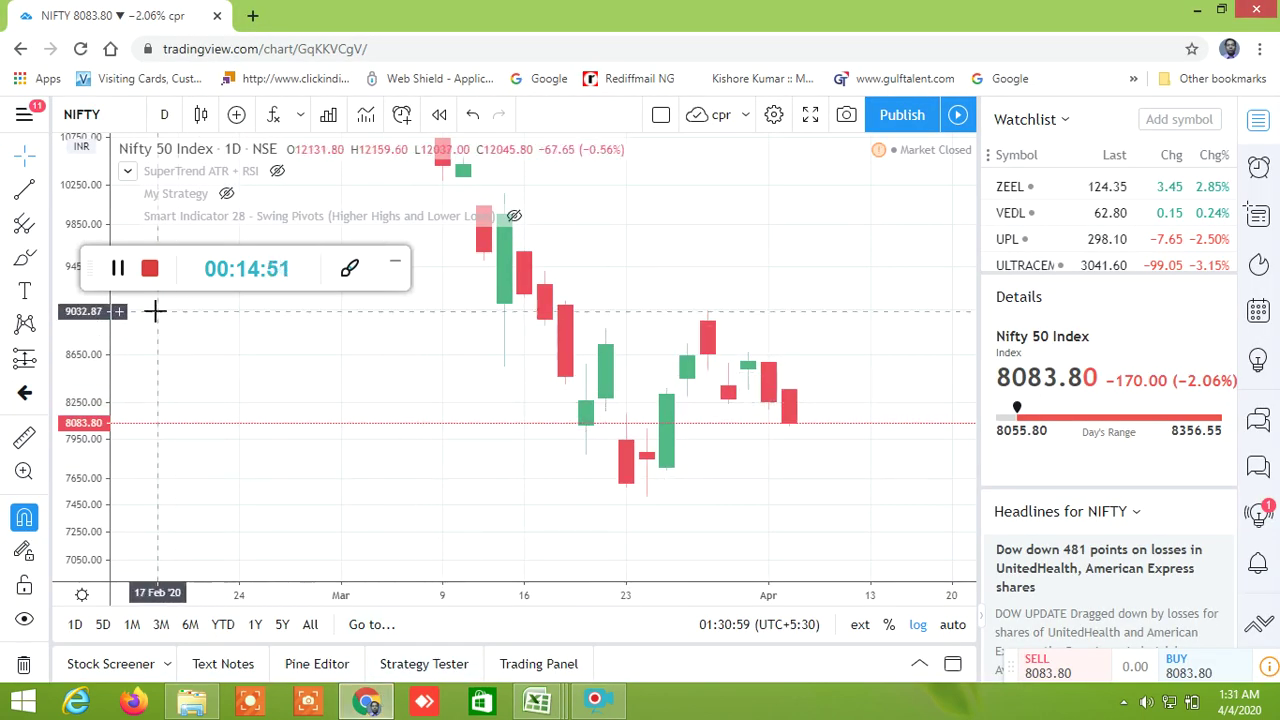
left_click(1175, 120)
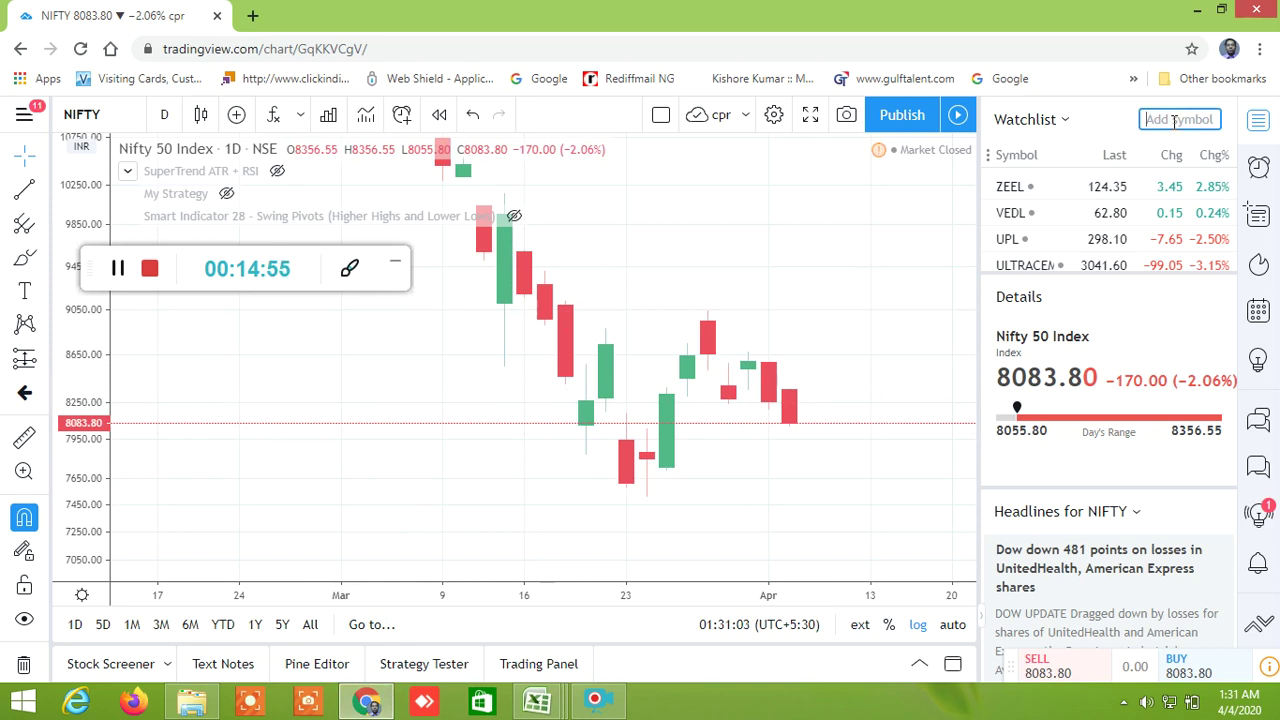
type("AMBU")
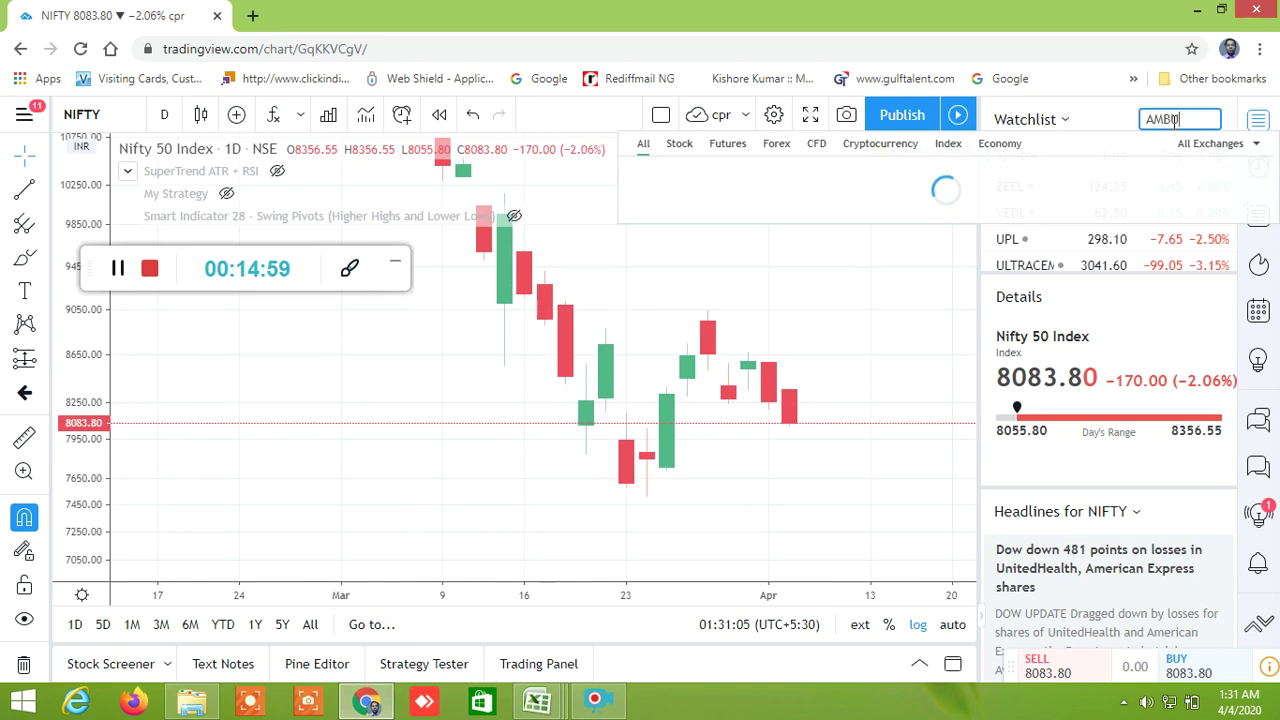
type("JACEM")
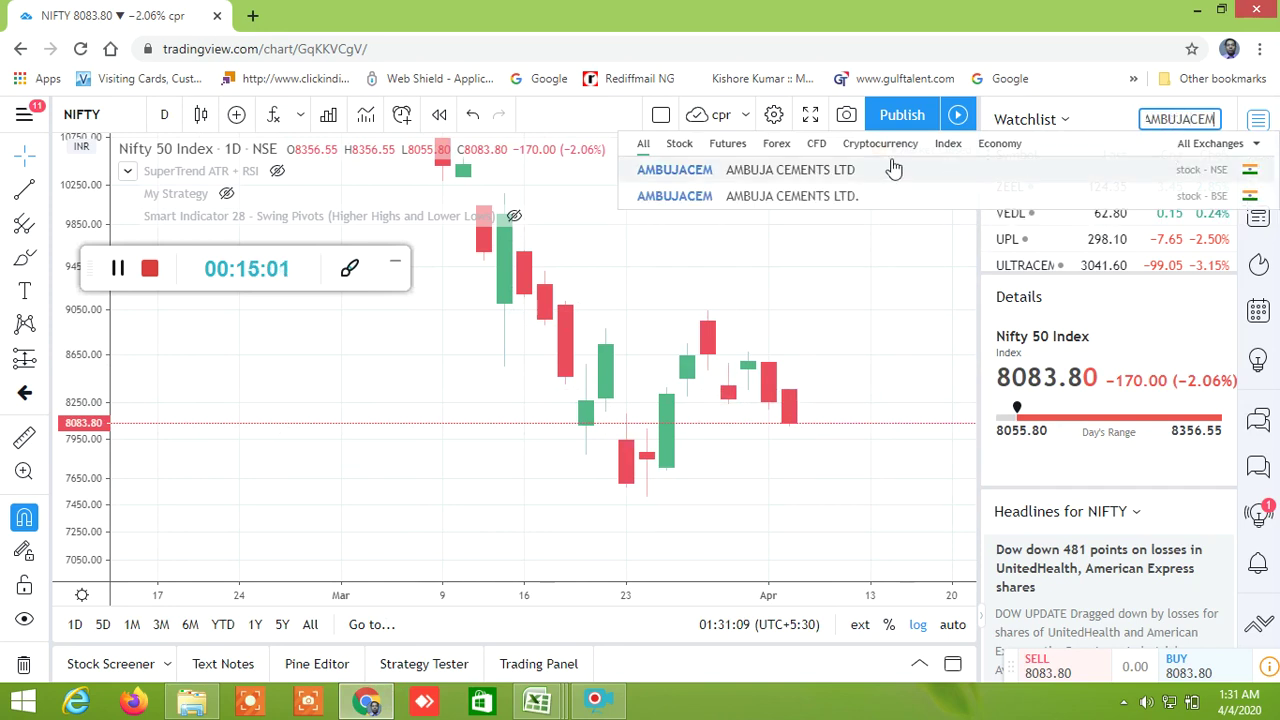
left_click(856, 176)
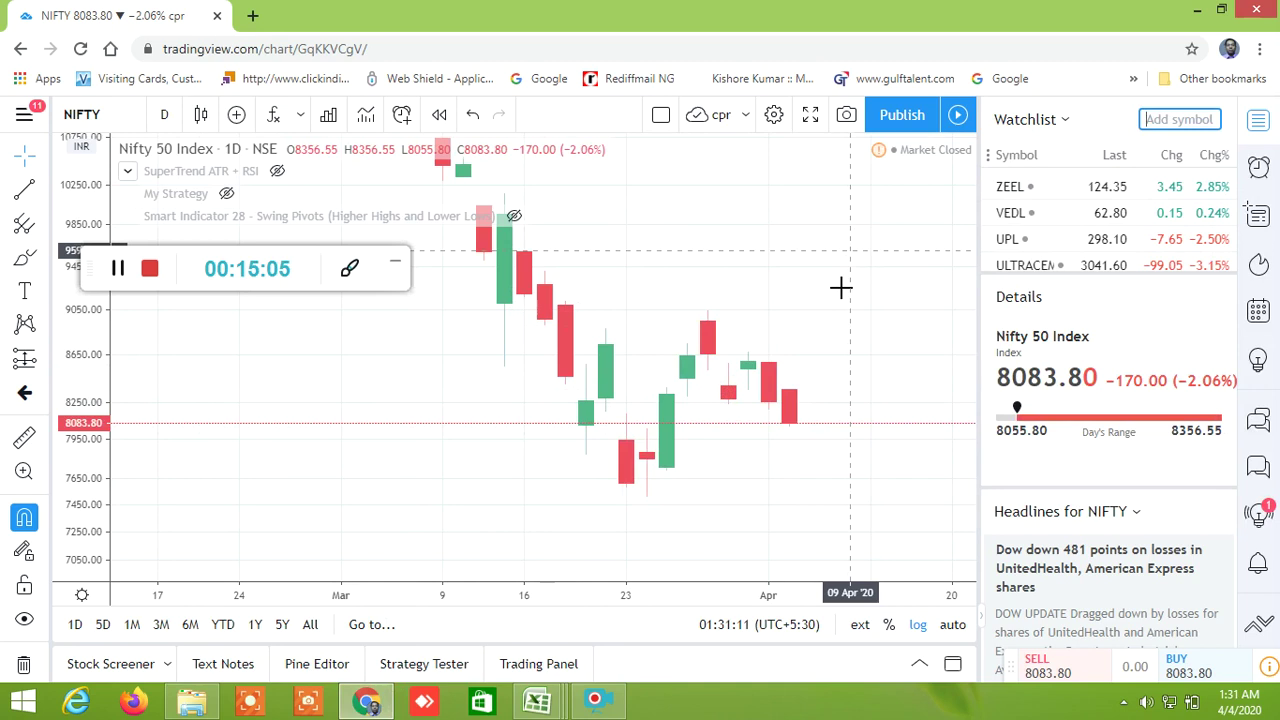
scroll(1055, 240, "down", 5)
left_click(1040, 256)
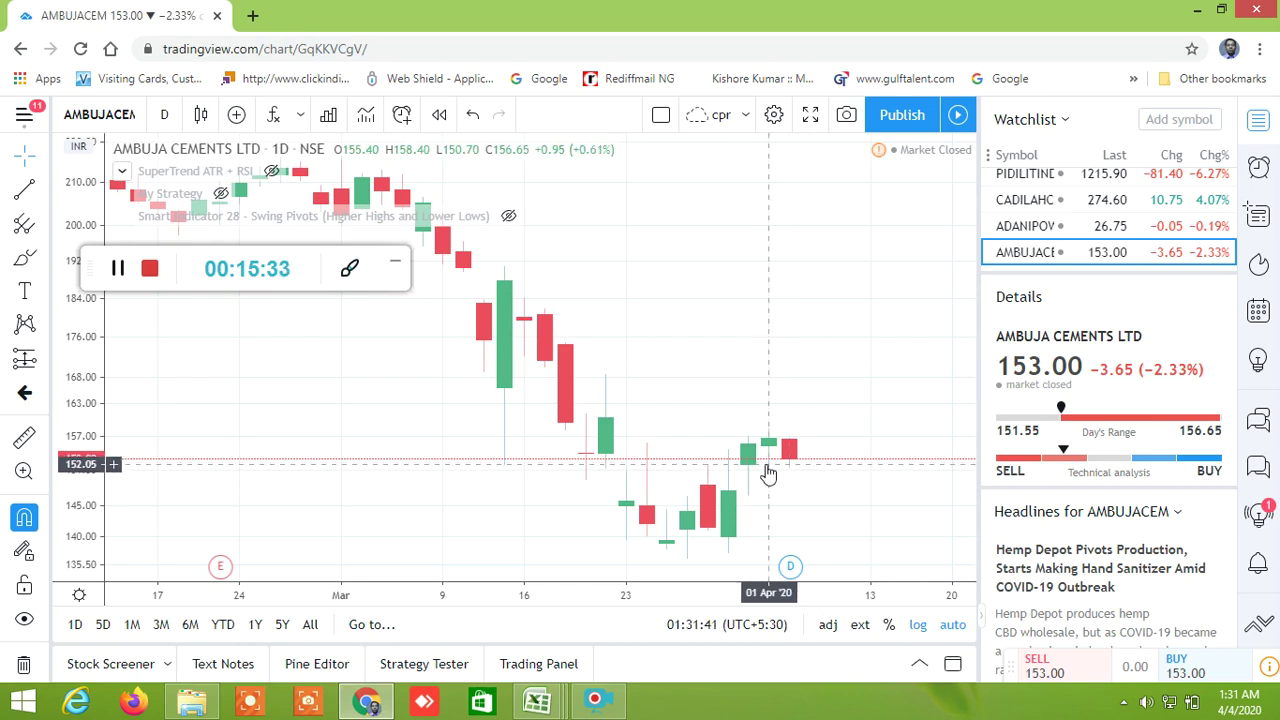
Return to the BUY LEVEL AND SELL LEVEL CUM SCREENER workbook in Excel and inspect the 1 DAY inside-bar condition in row 18
mouse_move(547, 705)
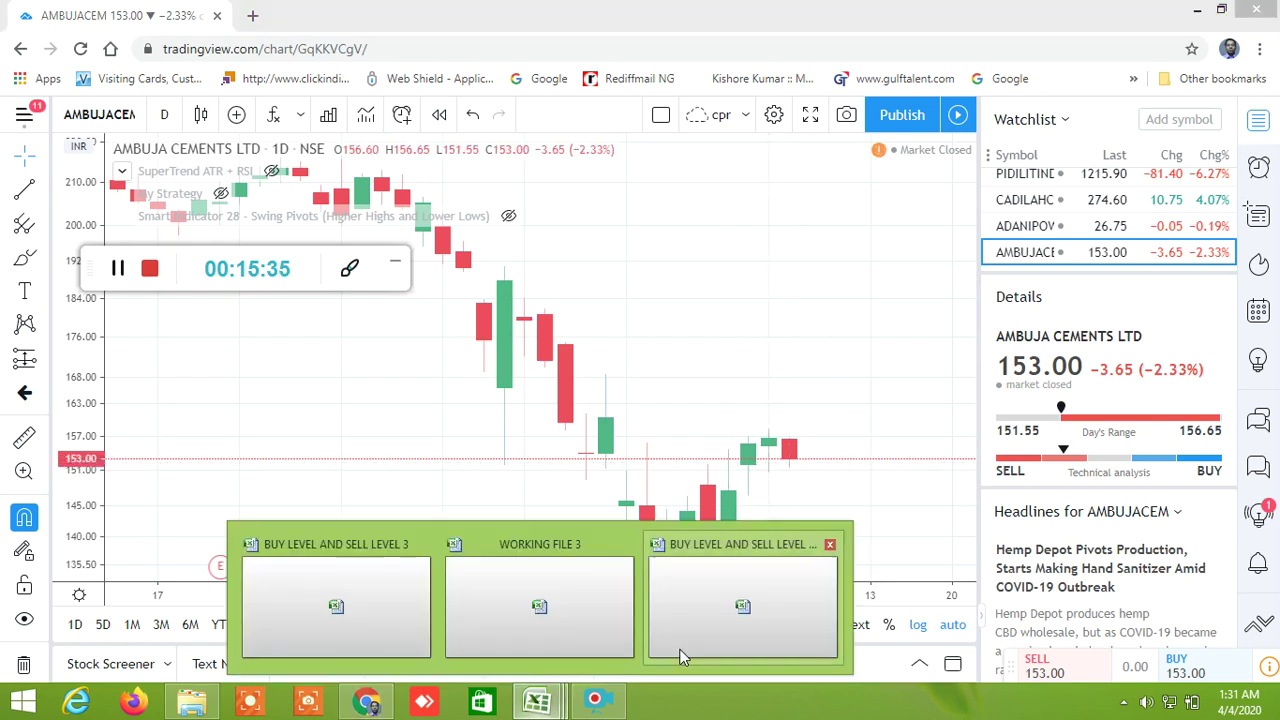
left_click(750, 622)
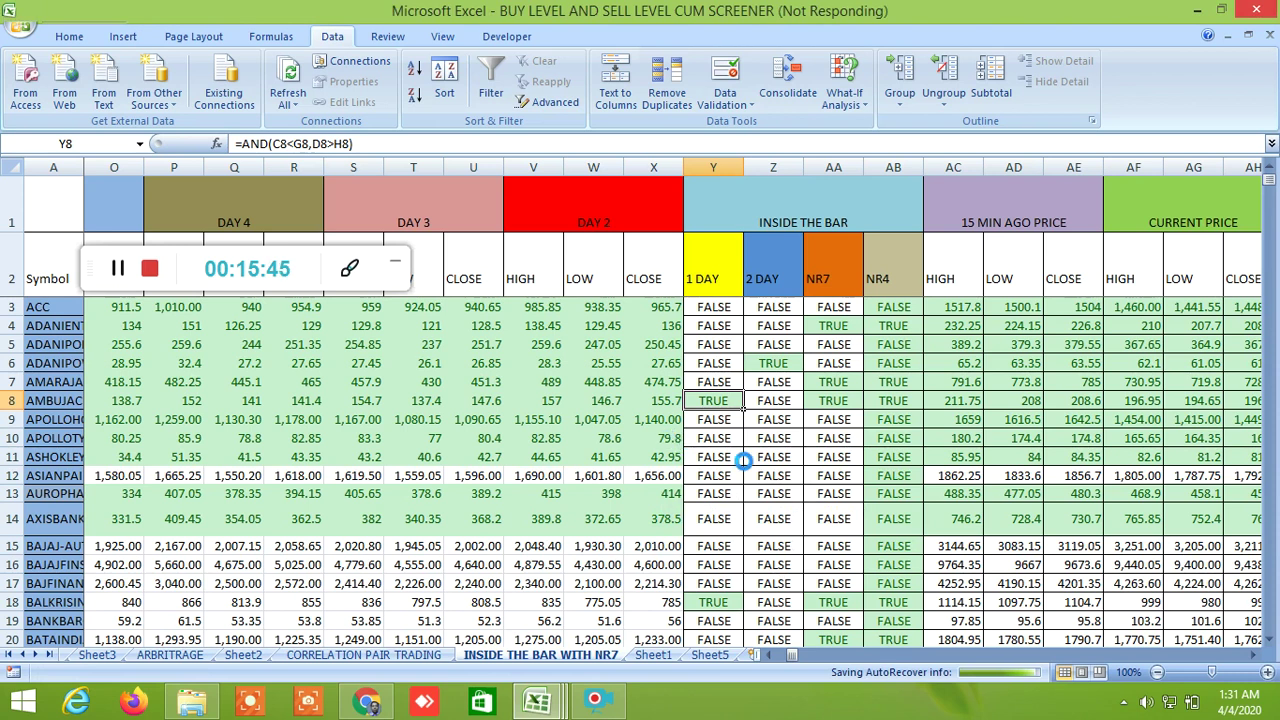
scroll(742, 460, "down", 4)
scroll(726, 457, "up", 2)
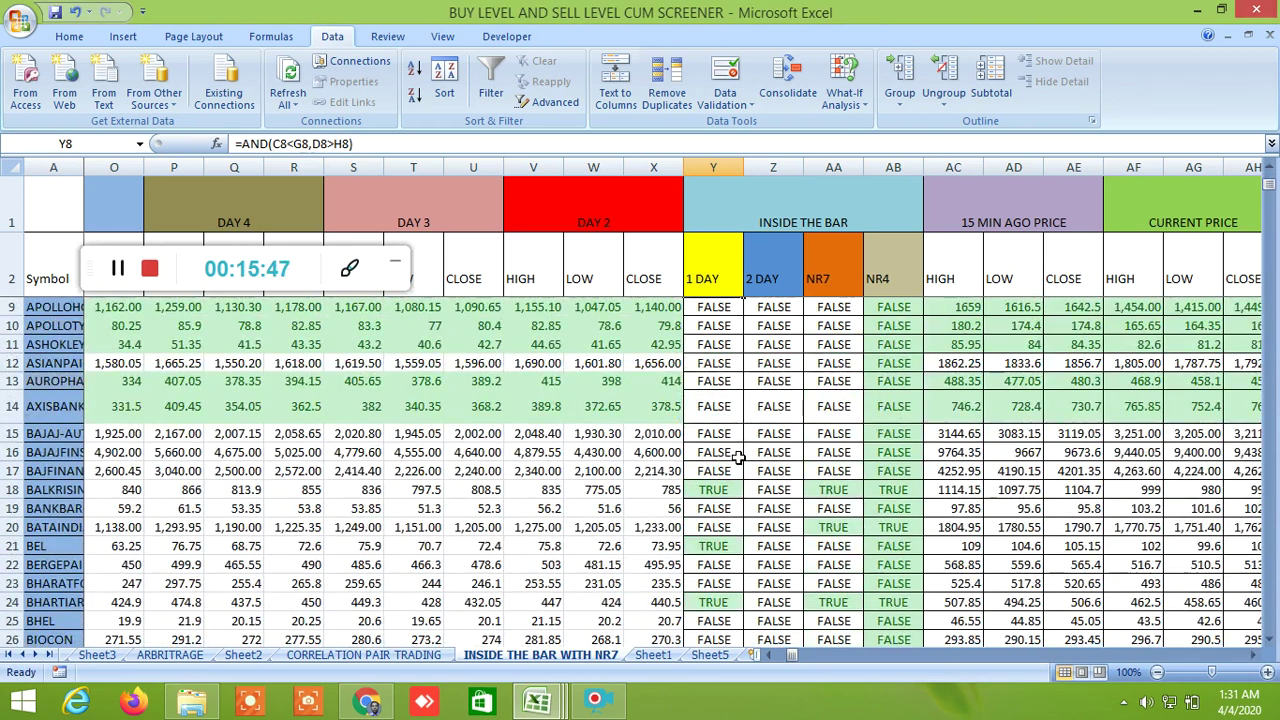
scroll(738, 457, "up", 2)
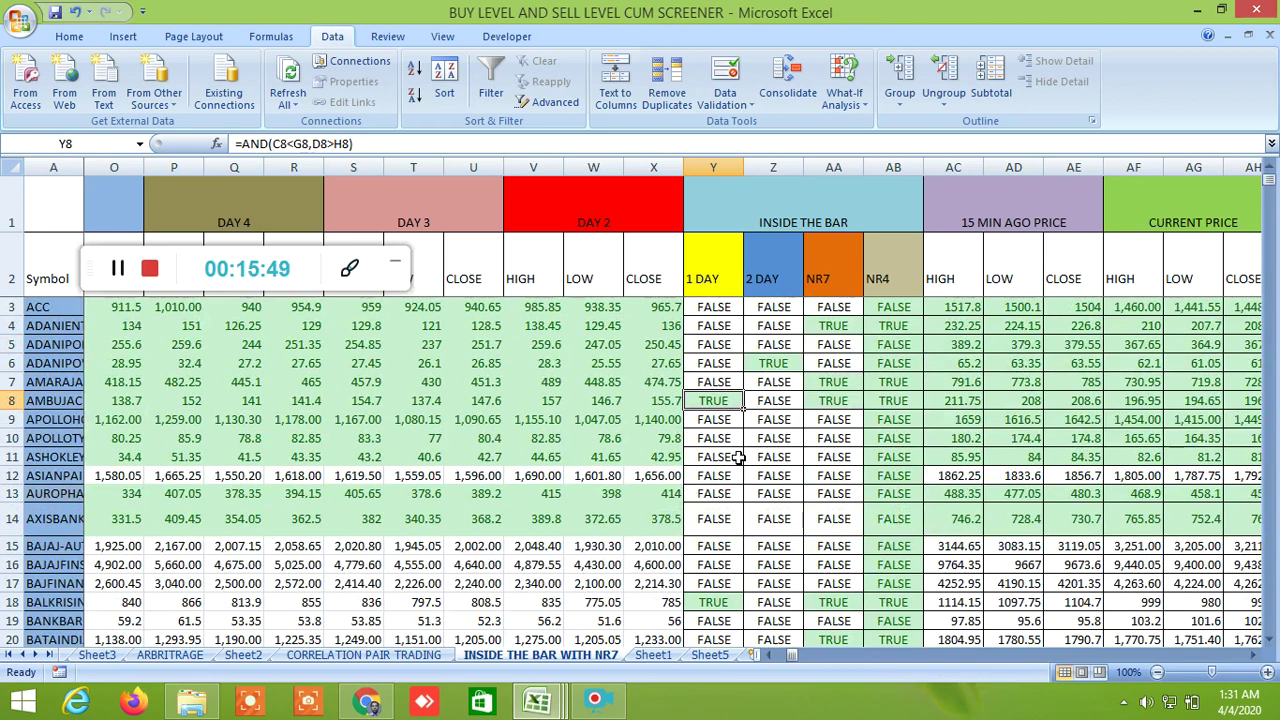
scroll(738, 457, "down", 1)
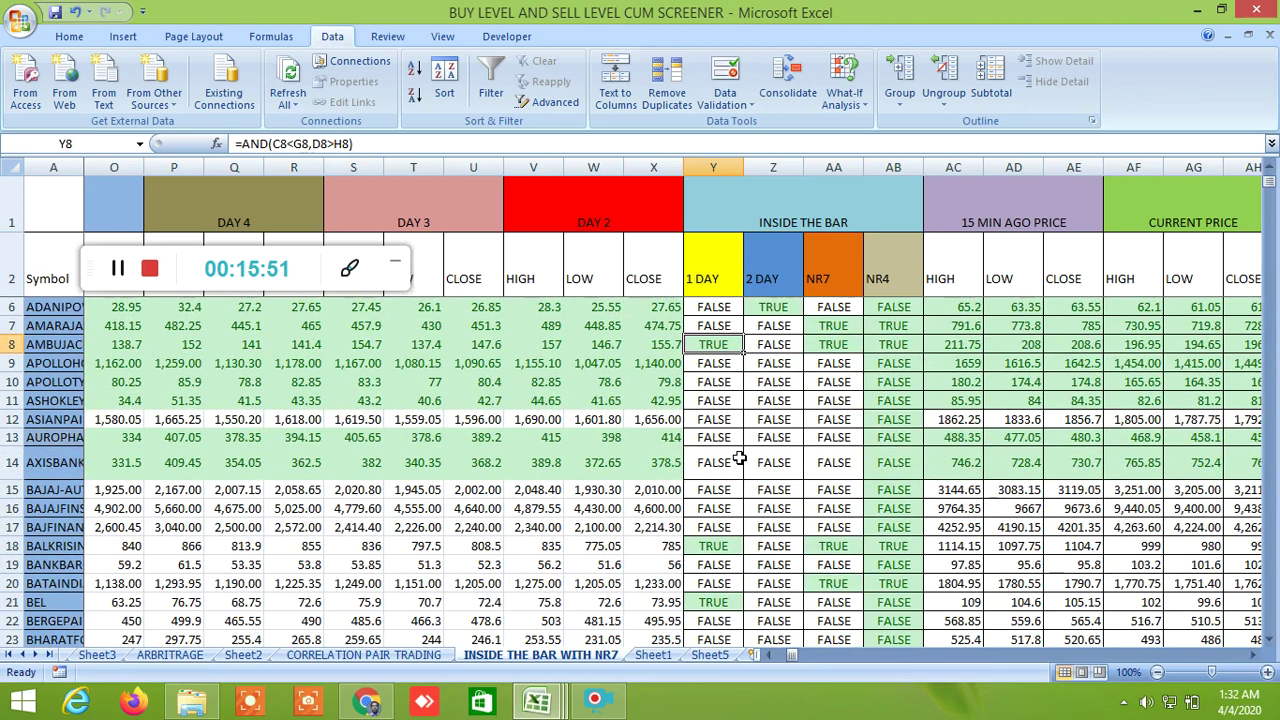
scroll(738, 457, "down", 1)
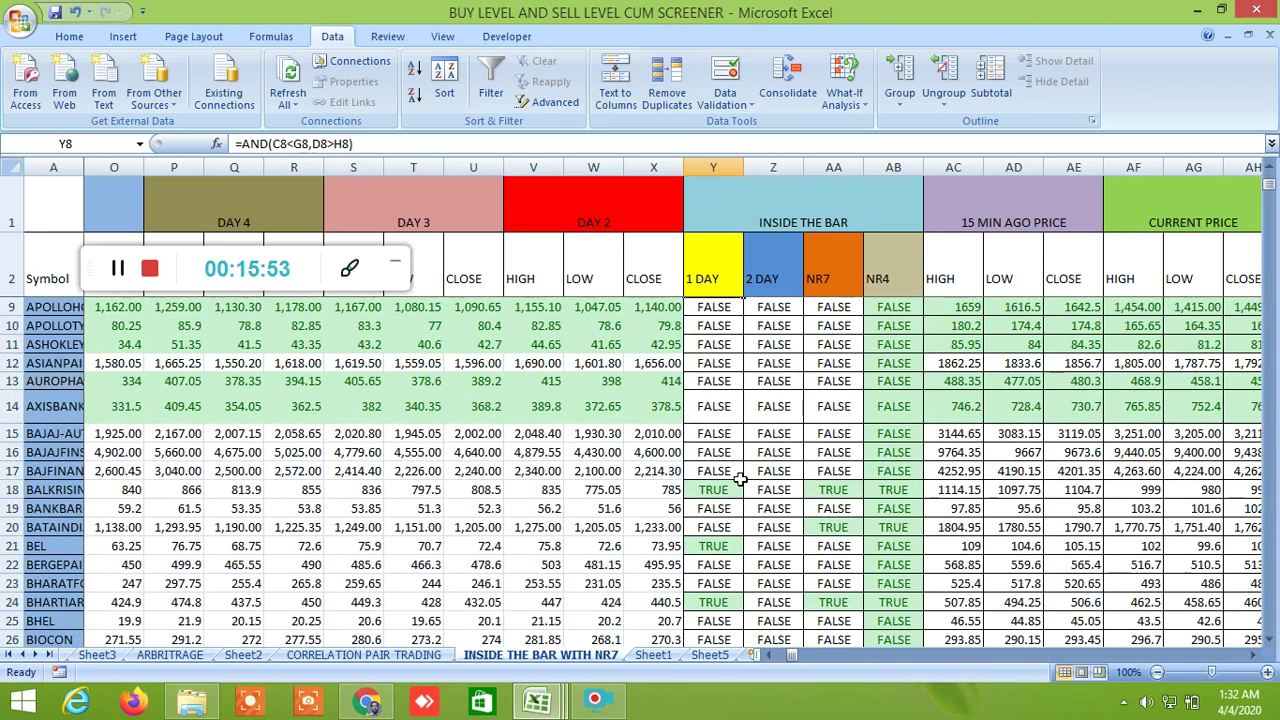
left_click(721, 488)
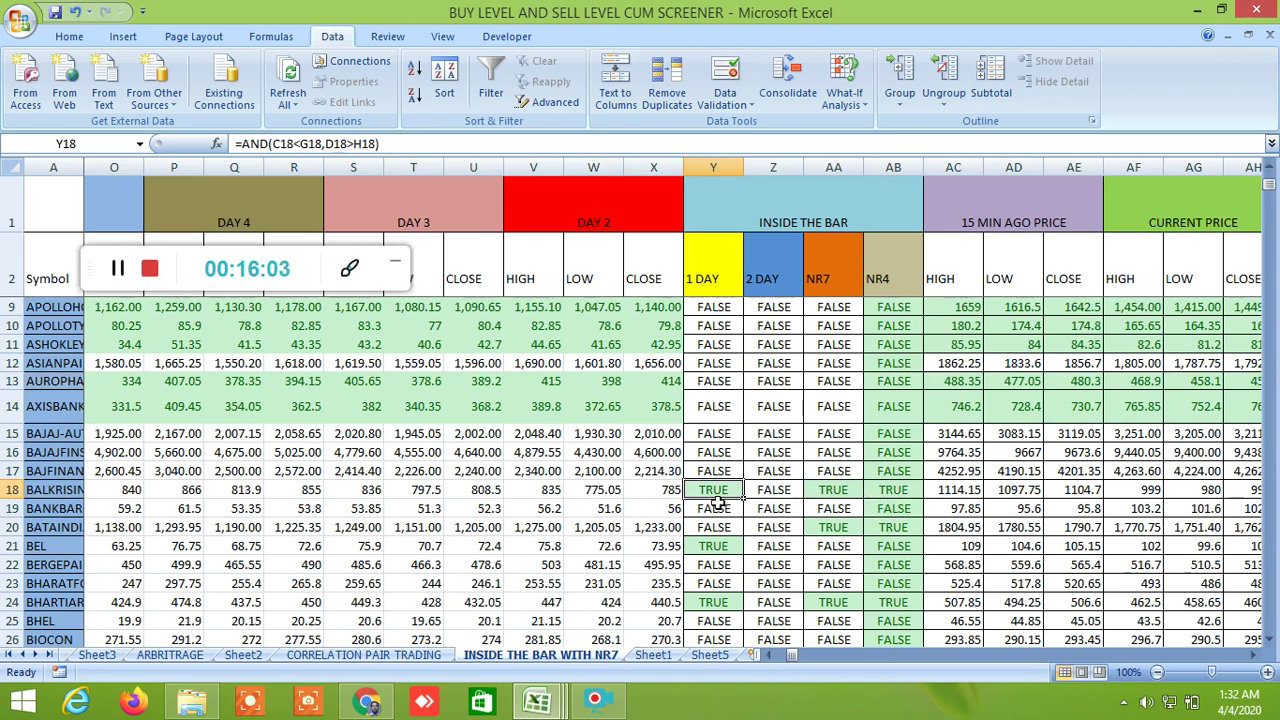
Switch to TradingView in Chrome, add the NSE stock BALKRISIND to the watchlist and open its chart
left_click(385, 700)
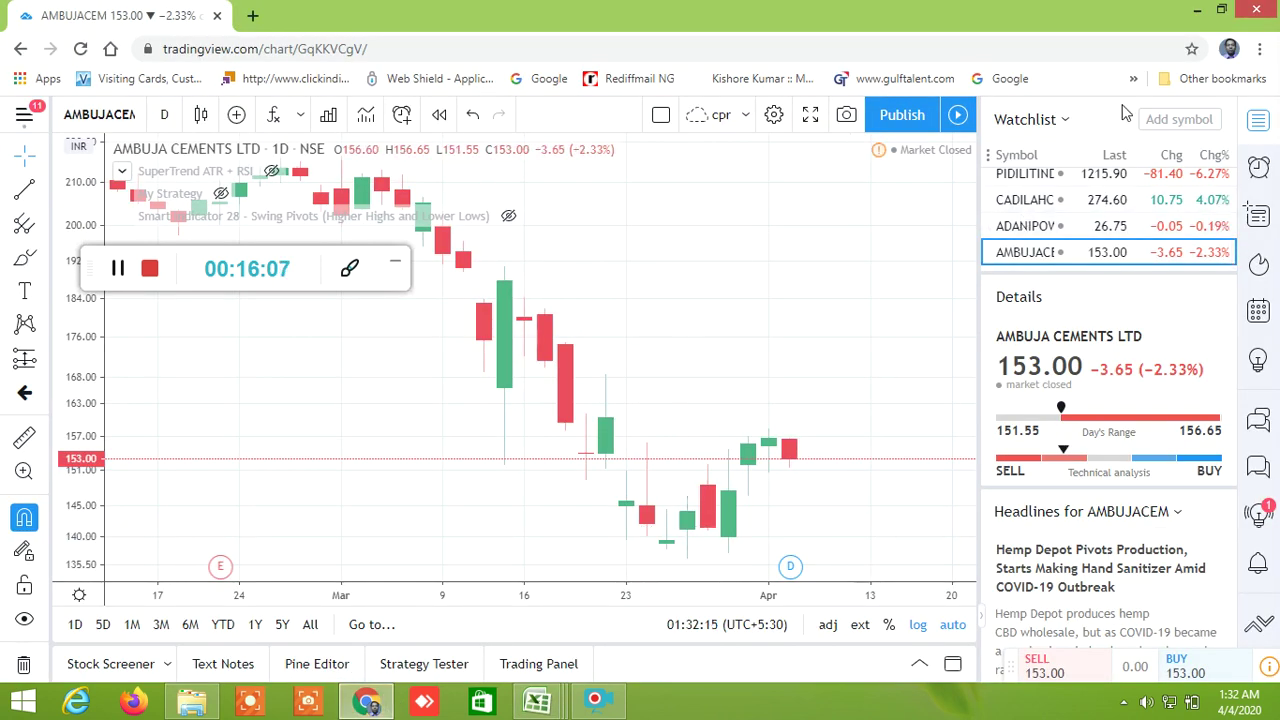
left_click(1175, 120)
type("B")
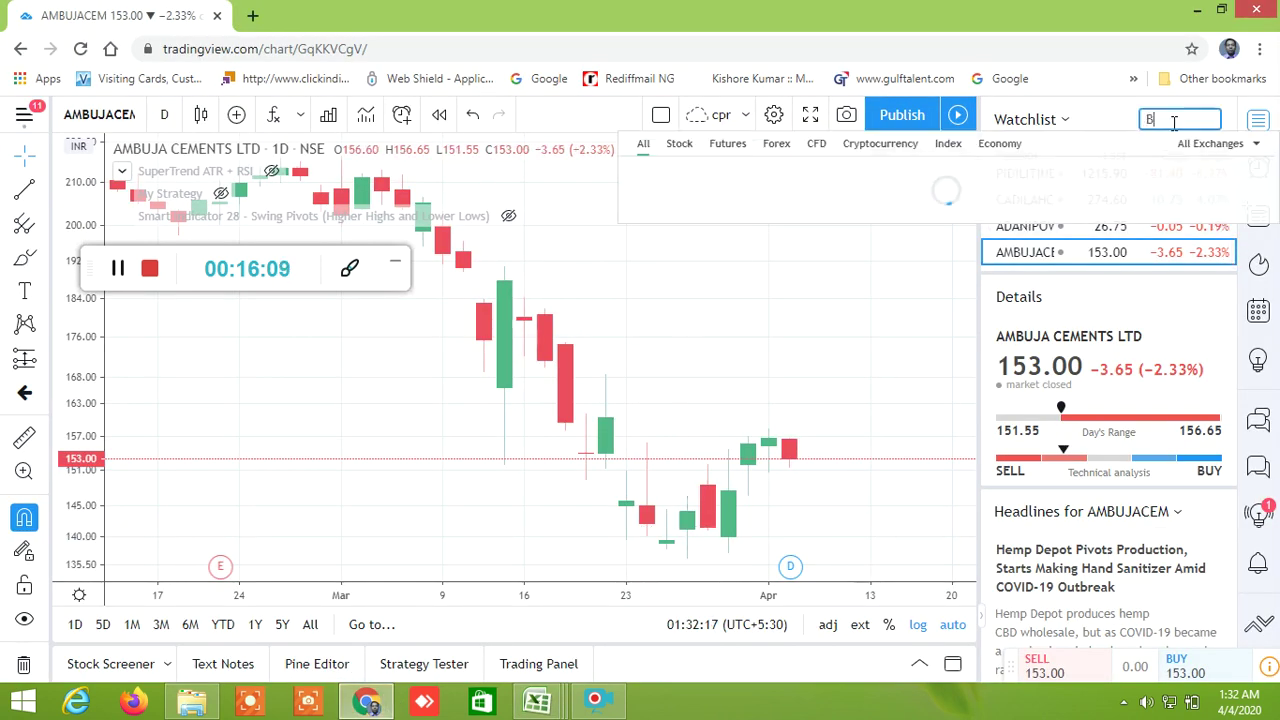
type("AL")
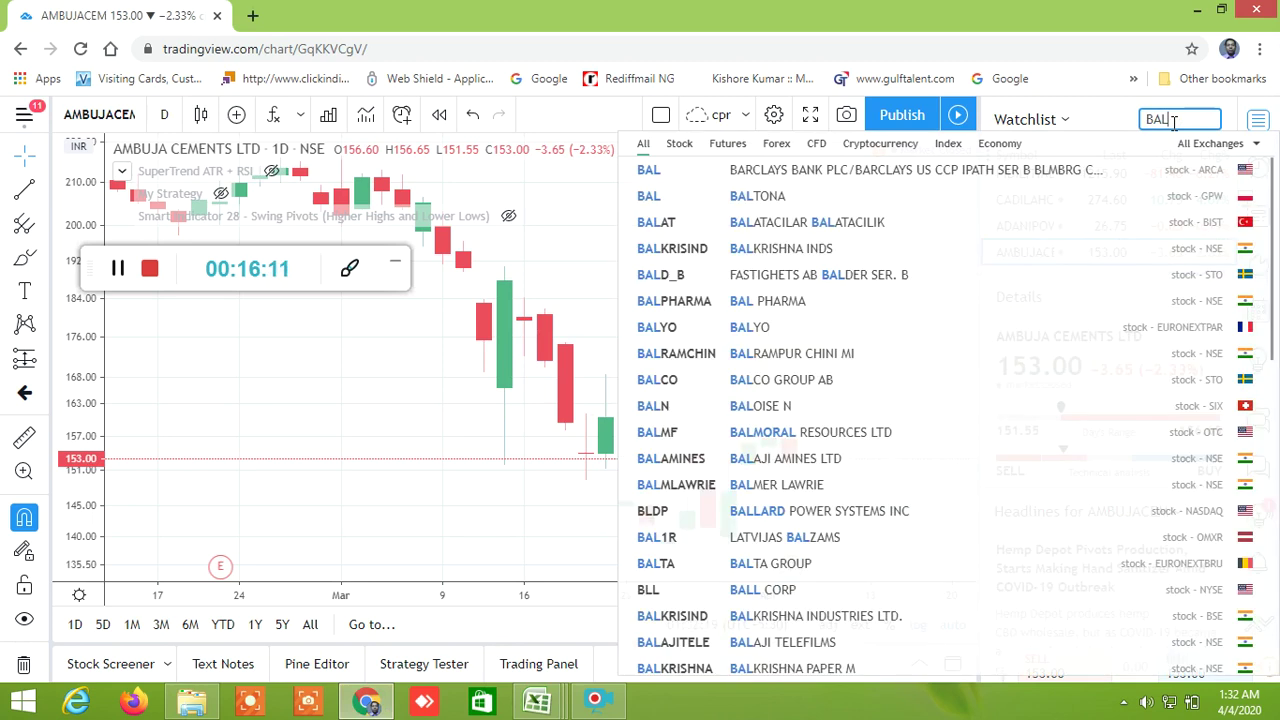
type("KRISH")
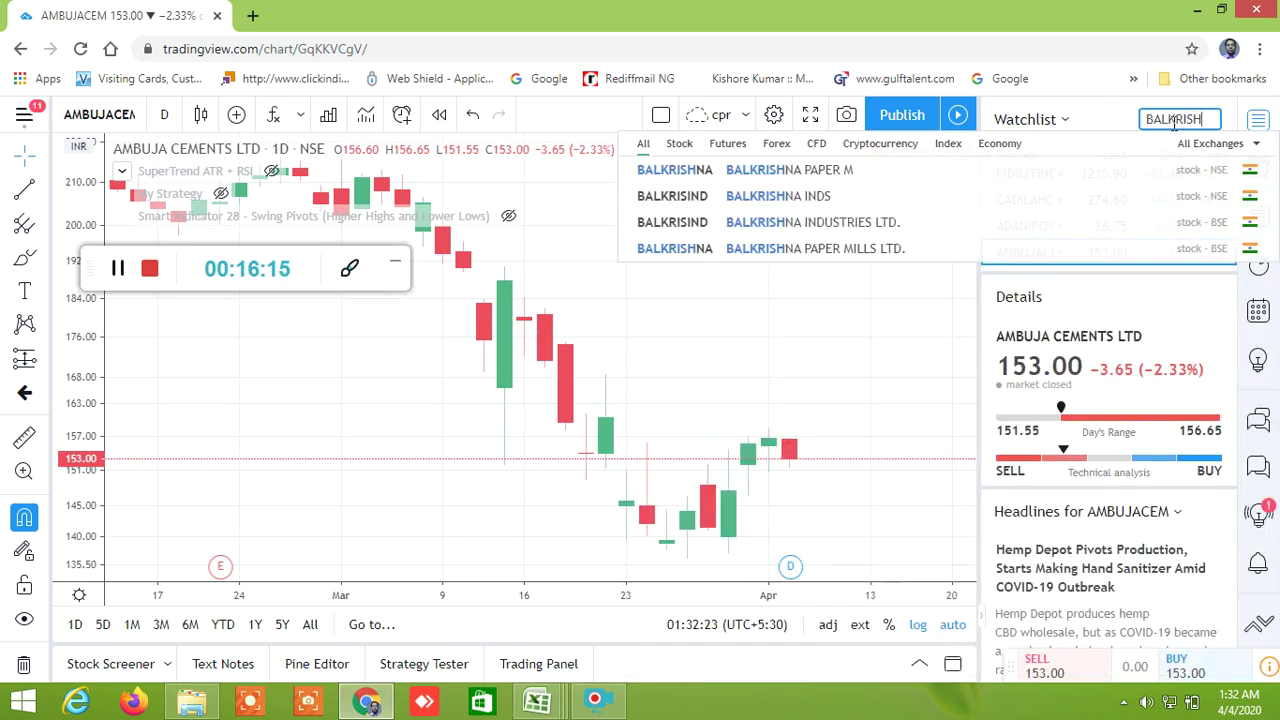
left_click(833, 207)
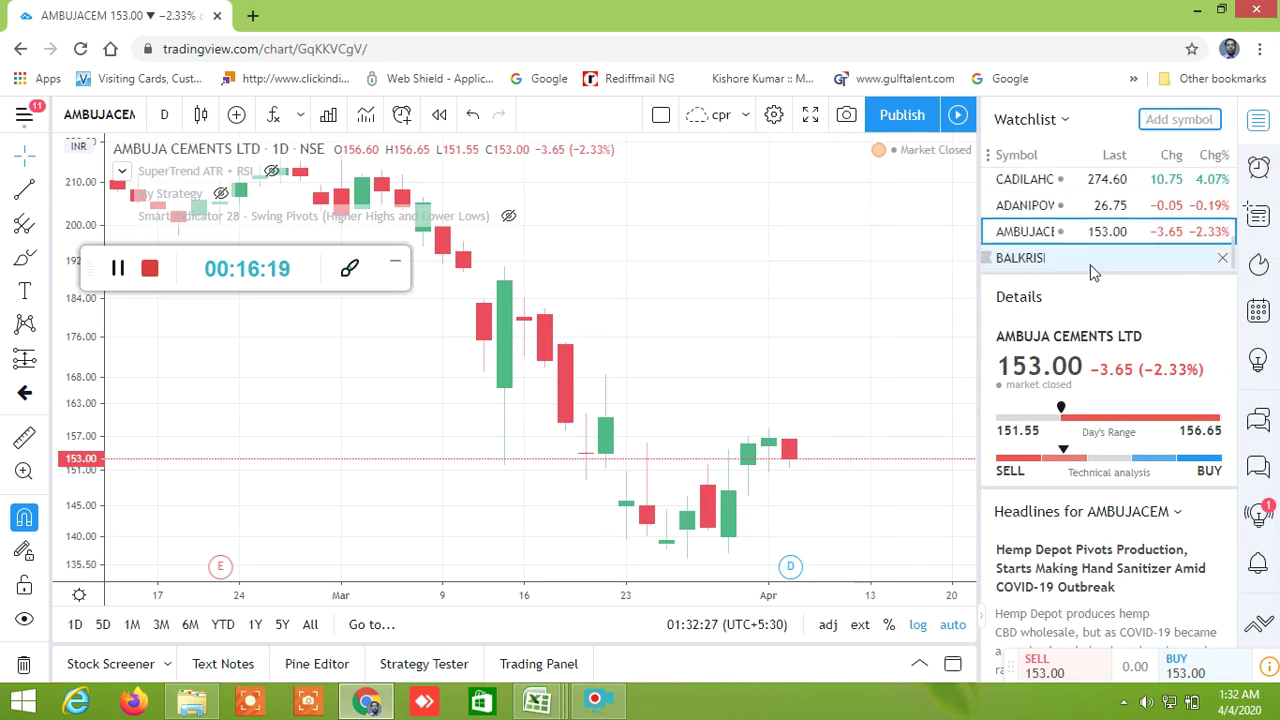
left_click(1037, 264)
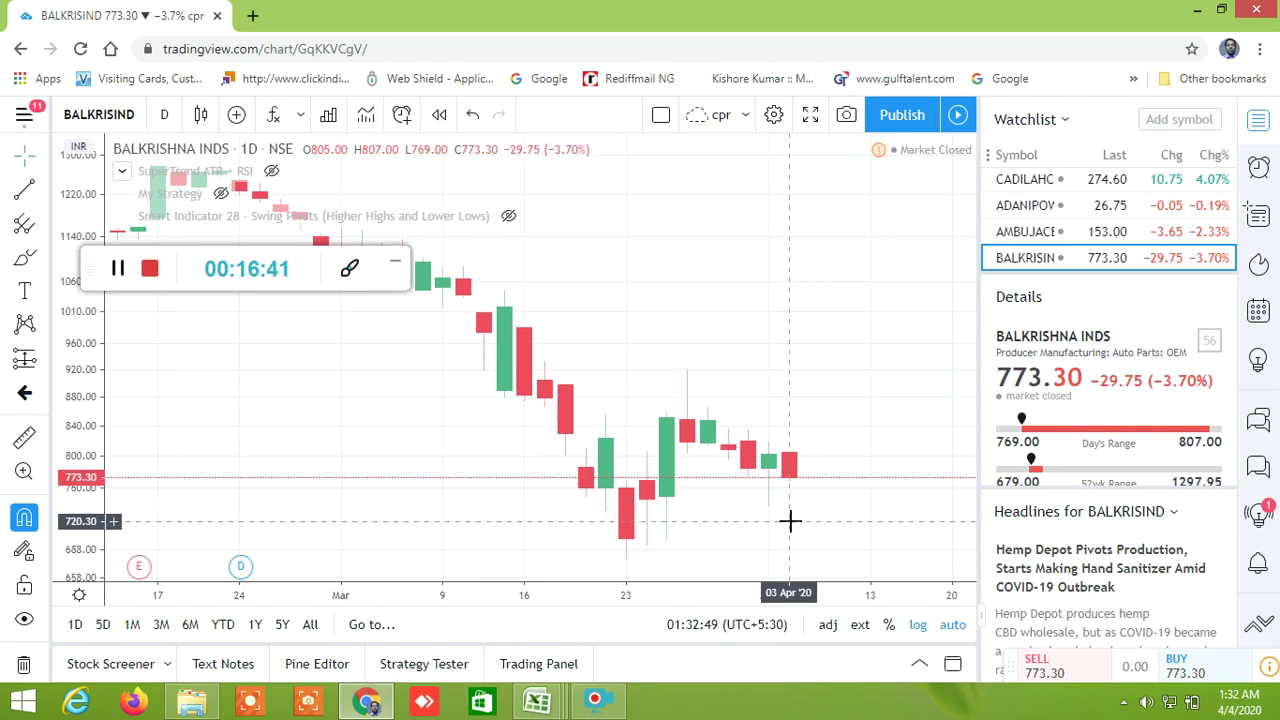
Switch back to the screener workbook in Excel and inspect the 1 DAY inside-bar conditions for DLF and the stock in row 47
left_click(541, 705)
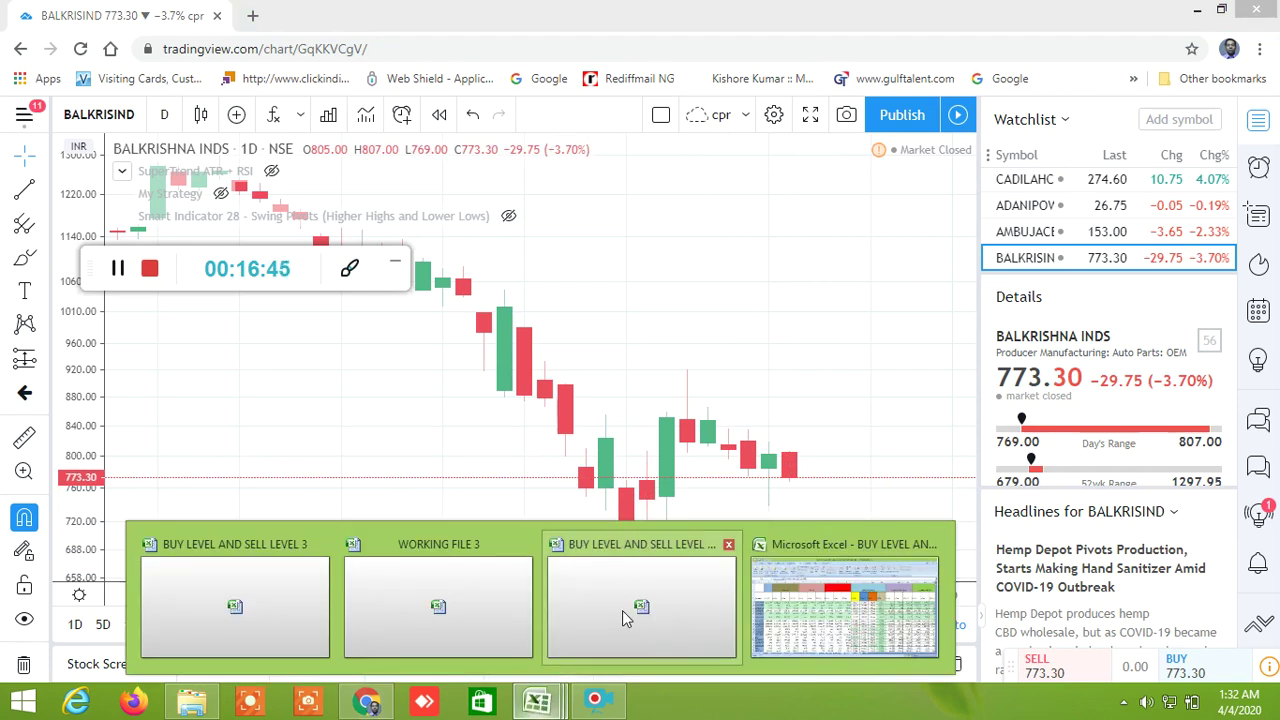
left_click(622, 612)
scroll(790, 485, "down", 3)
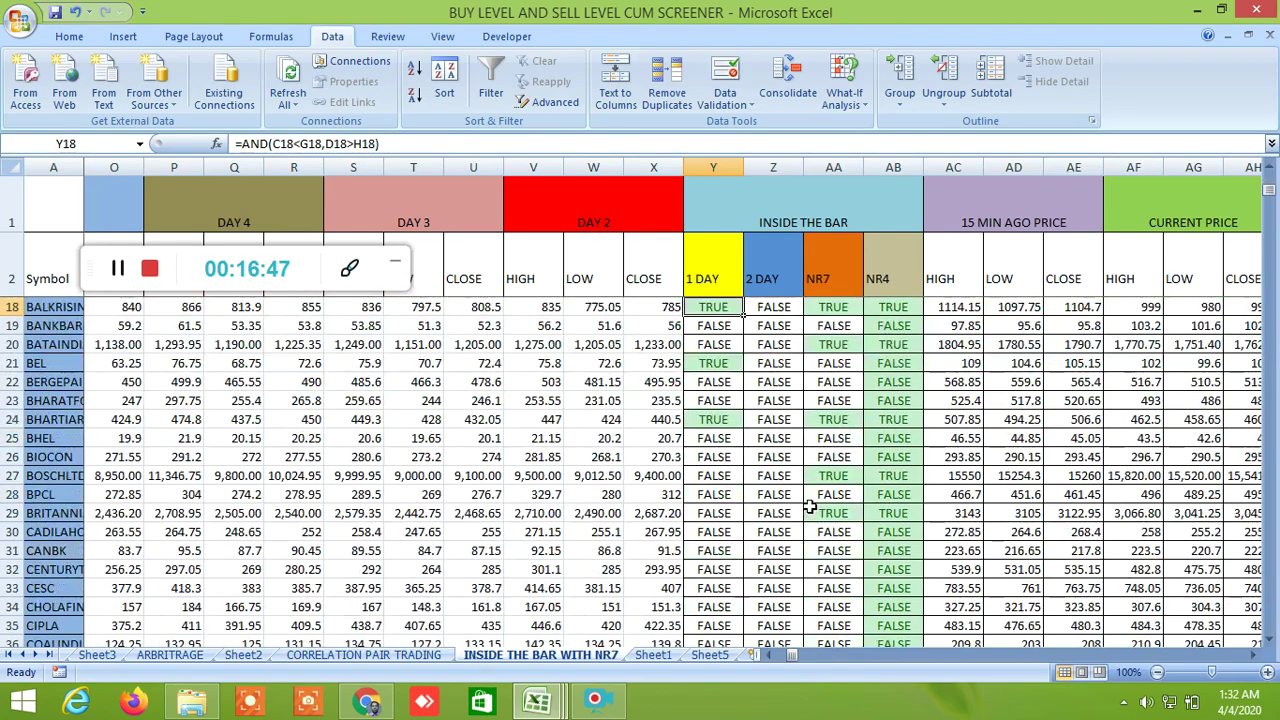
scroll(748, 442, "down", 4)
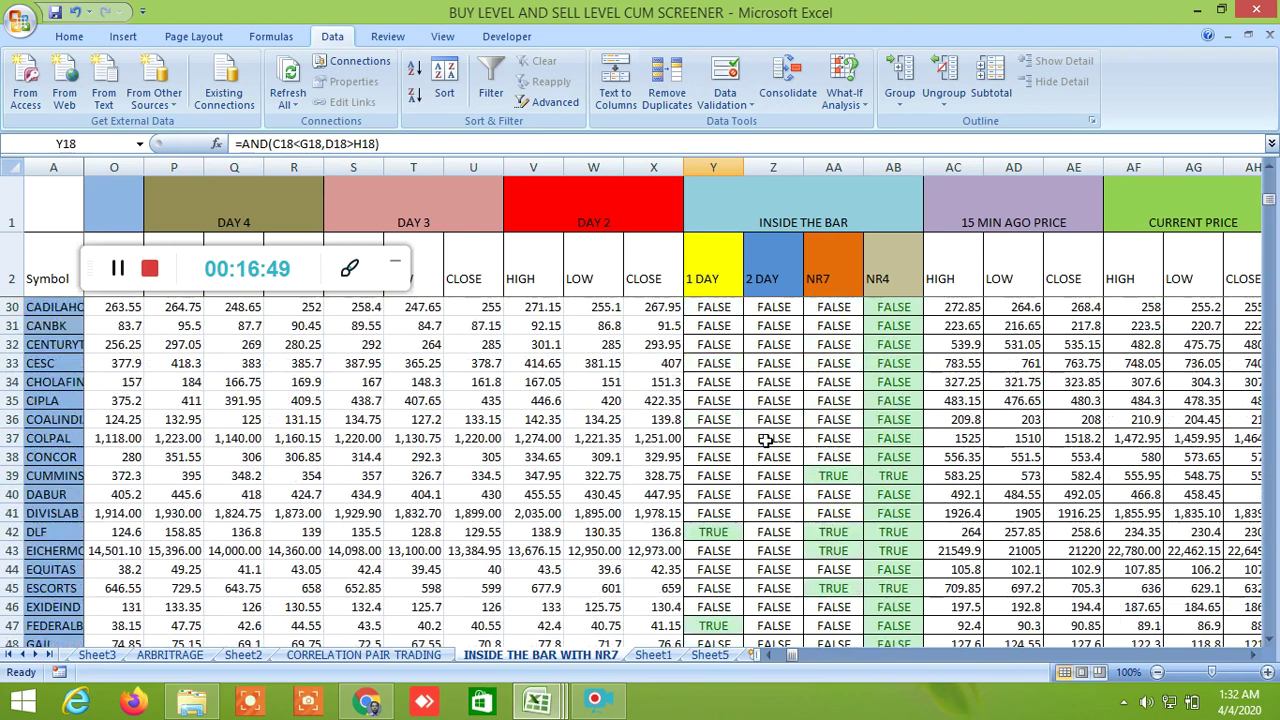
left_click(722, 531)
scroll(806, 522, "down", 2)
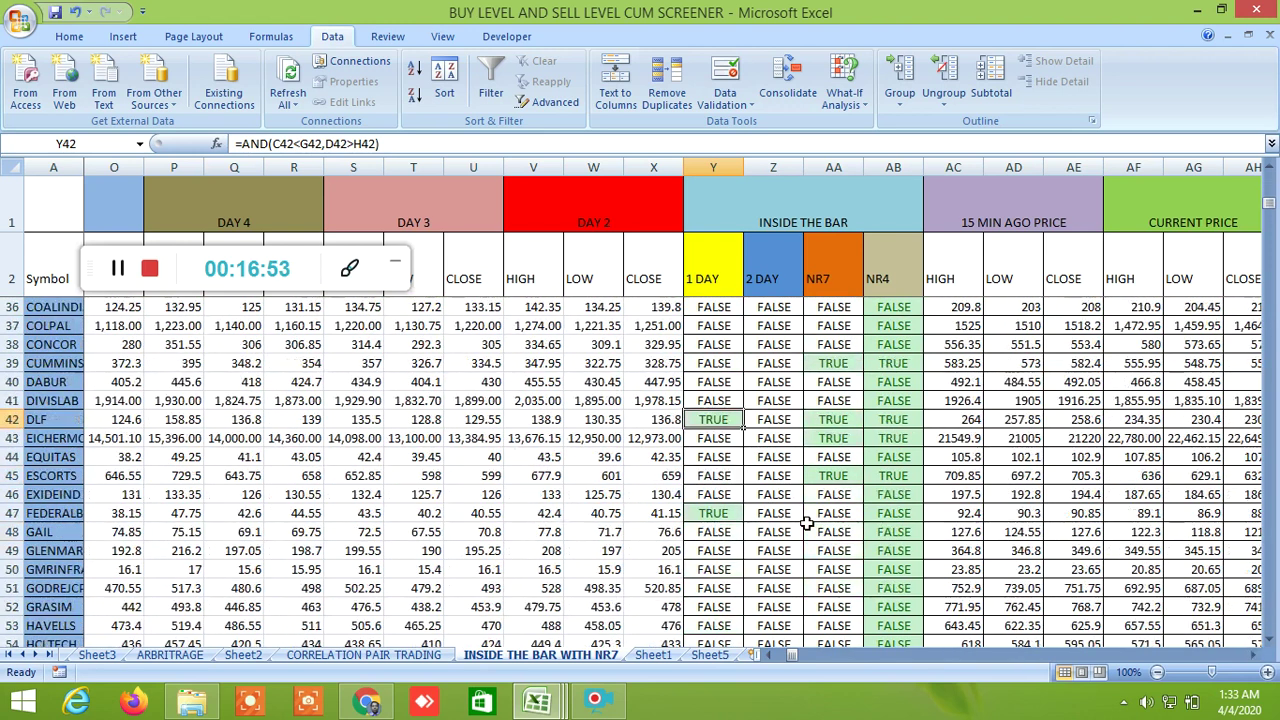
left_click(713, 511)
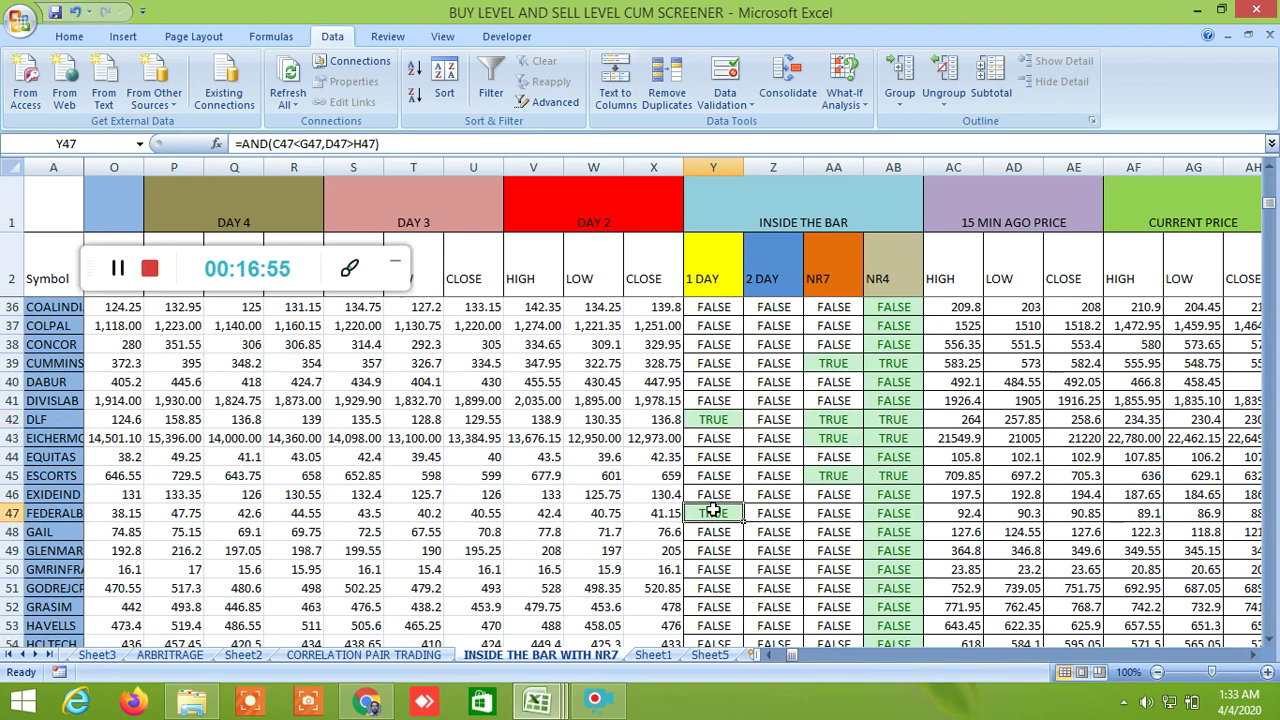
Show the higher-high, lower-high and candlestick pattern columns, and inspect the HIGHER HIGH condition for BIOCON
scroll(838, 470, "up", 11)
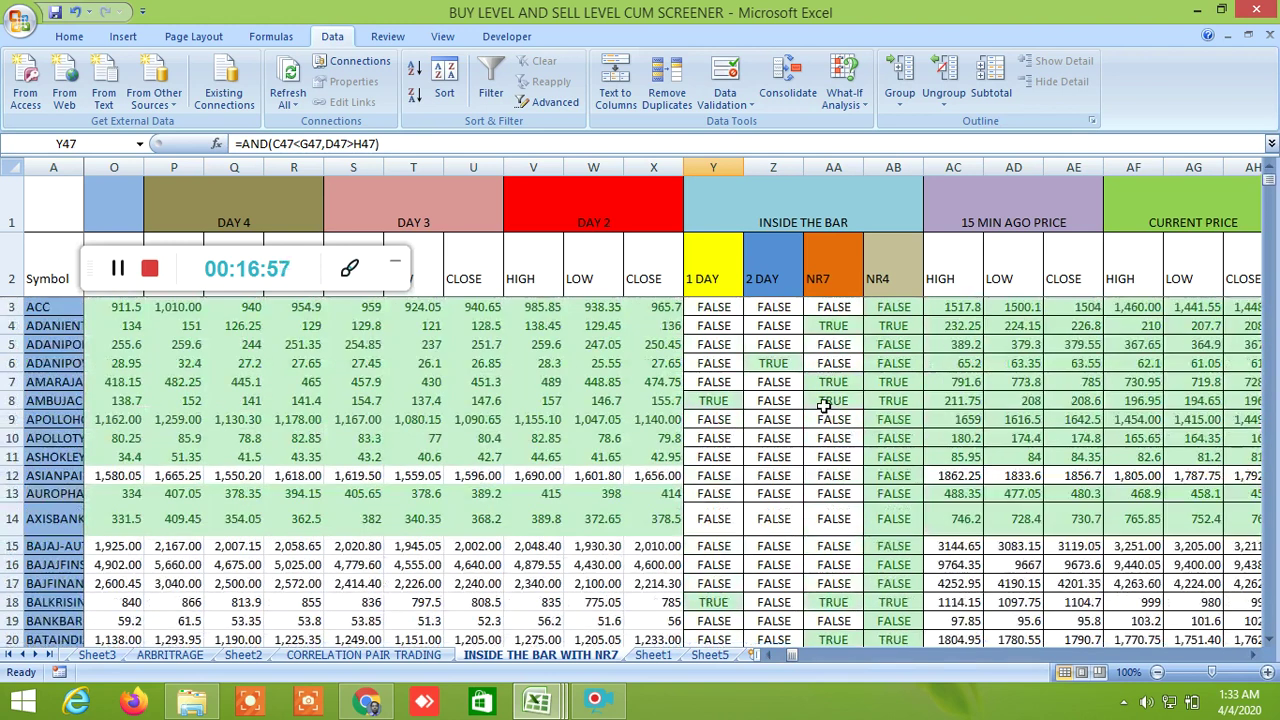
left_click(1257, 655)
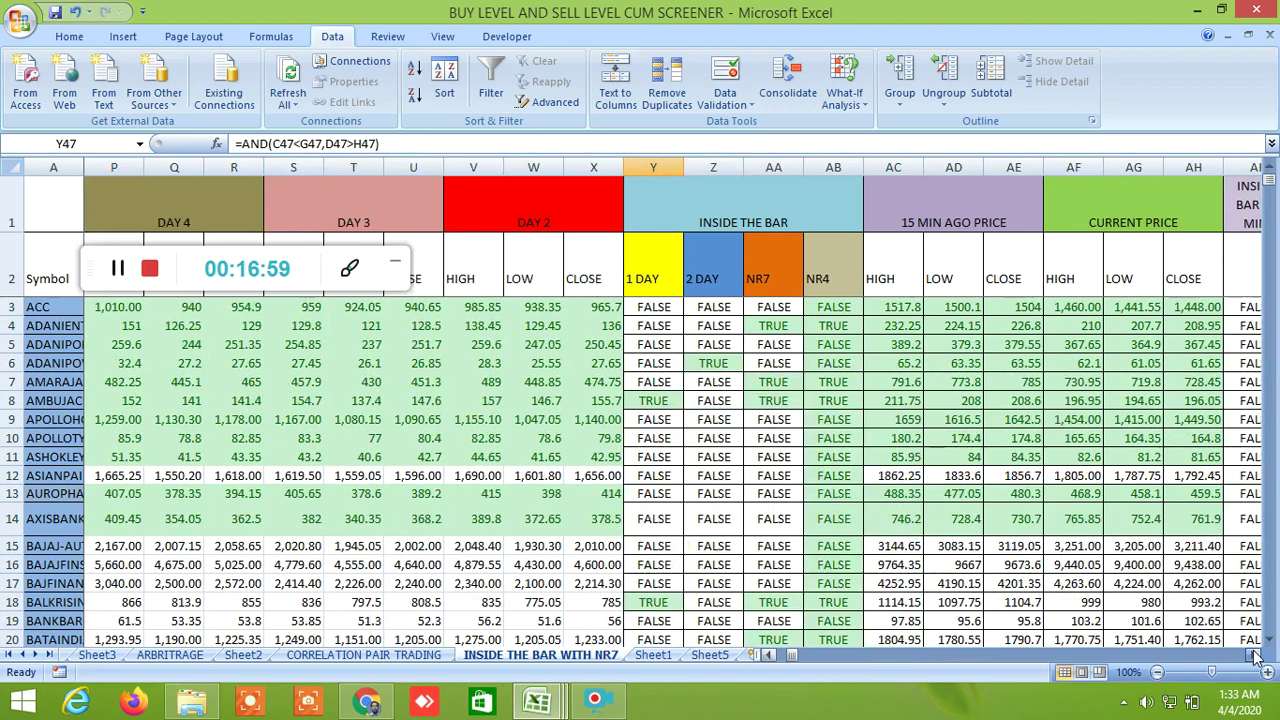
left_click(1257, 655)
left_click(1257, 655)
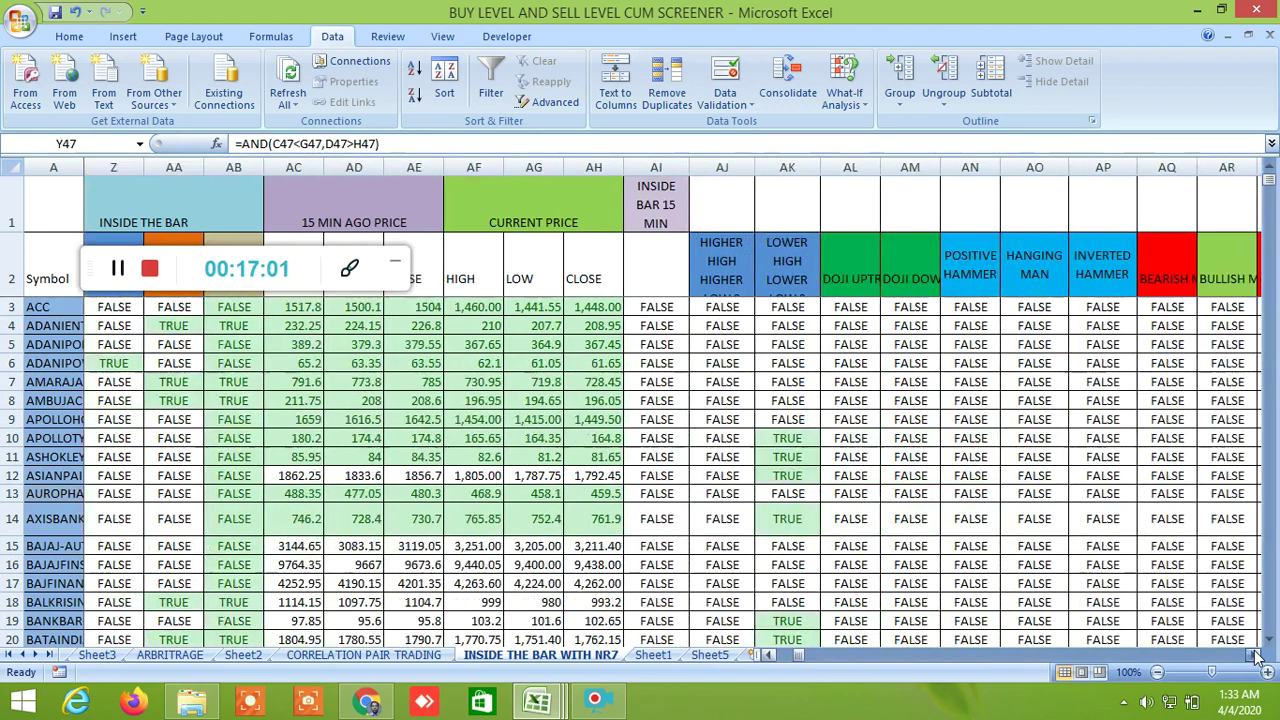
scroll(838, 420, "down", 4)
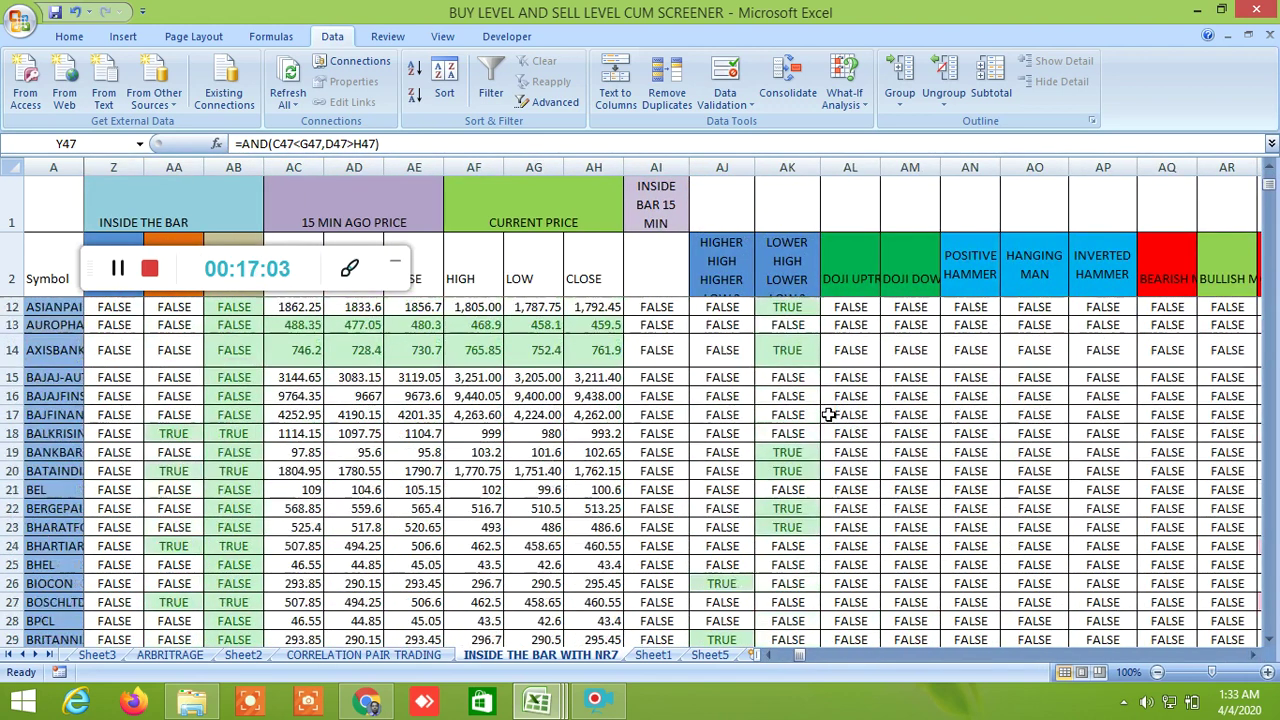
scroll(830, 416, "up", 3)
scroll(829, 416, "down", 2)
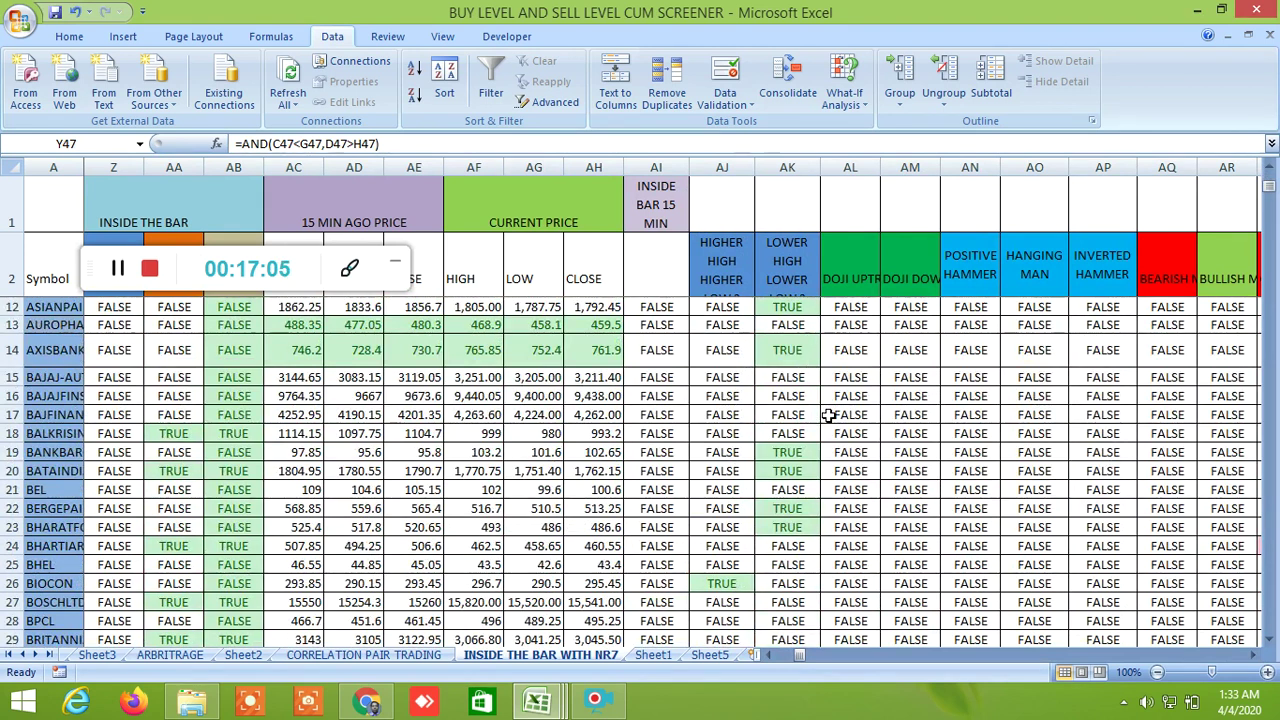
left_click(725, 584)
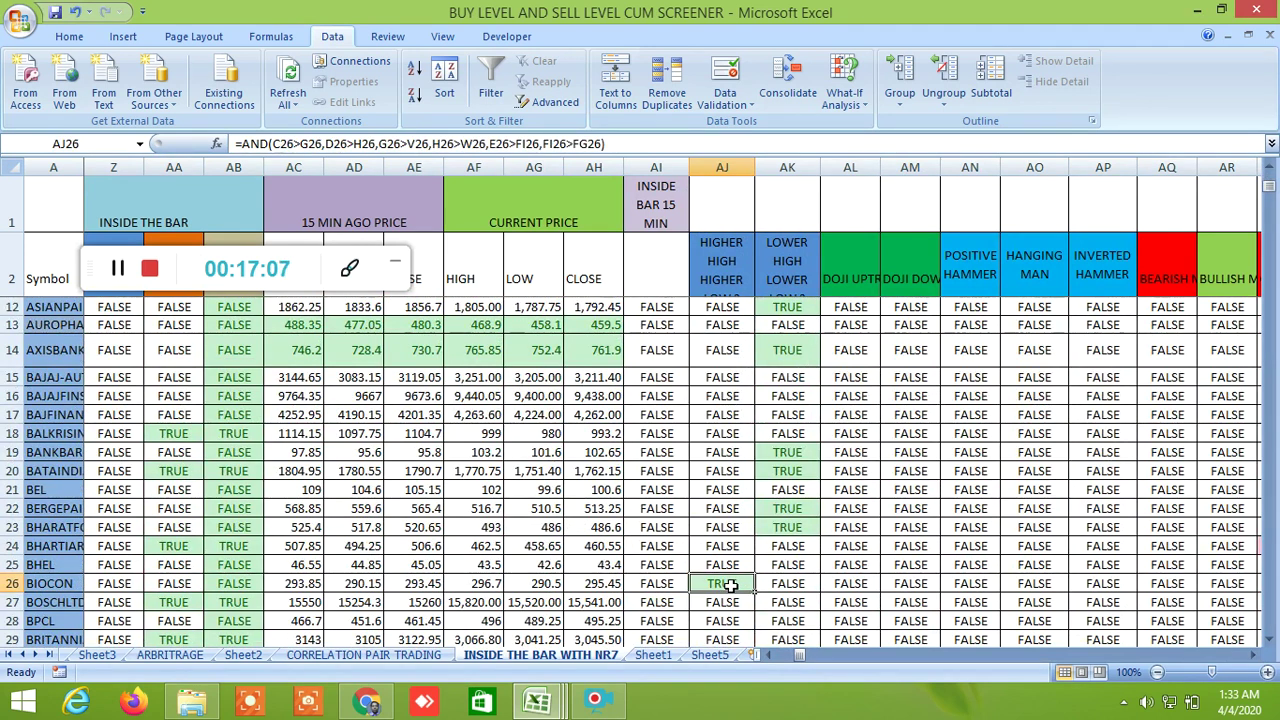
Switch to TradingView in Chrome, add the NSE stock BIOCON to the watchlist and open its chart
mouse_move(366, 701)
left_click(359, 613)
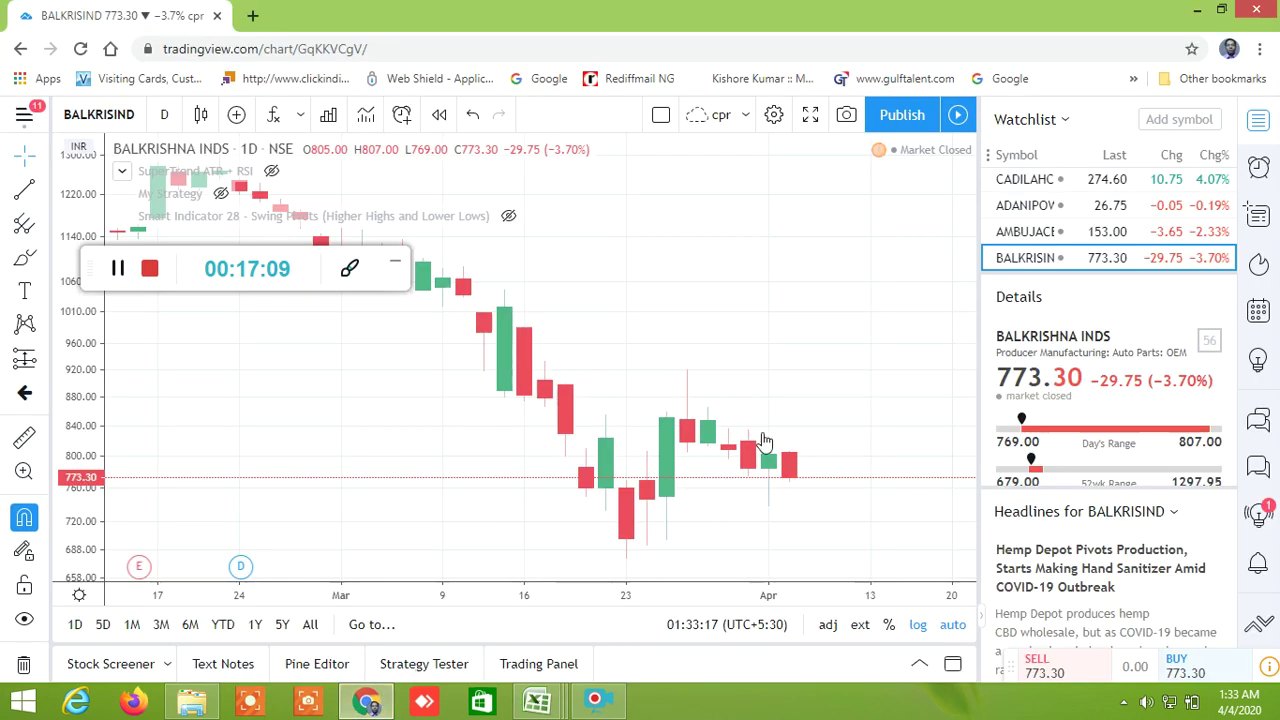
left_click(1159, 118)
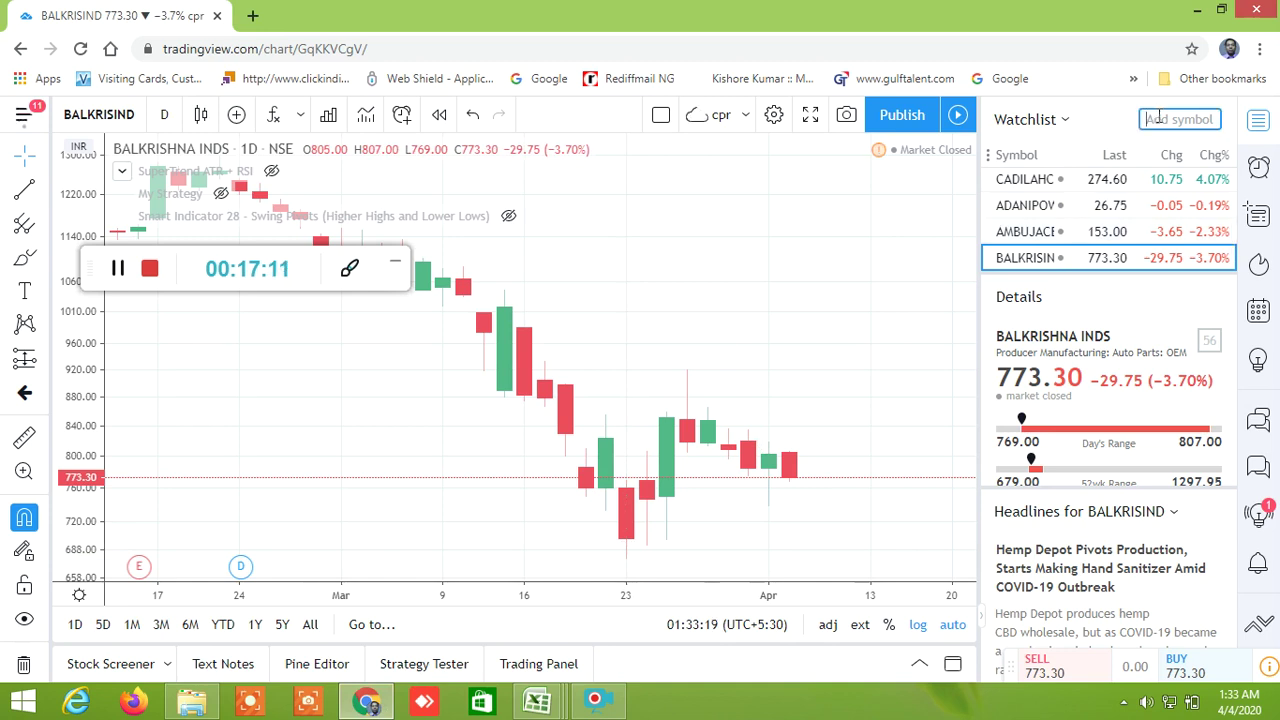
type("BLU")
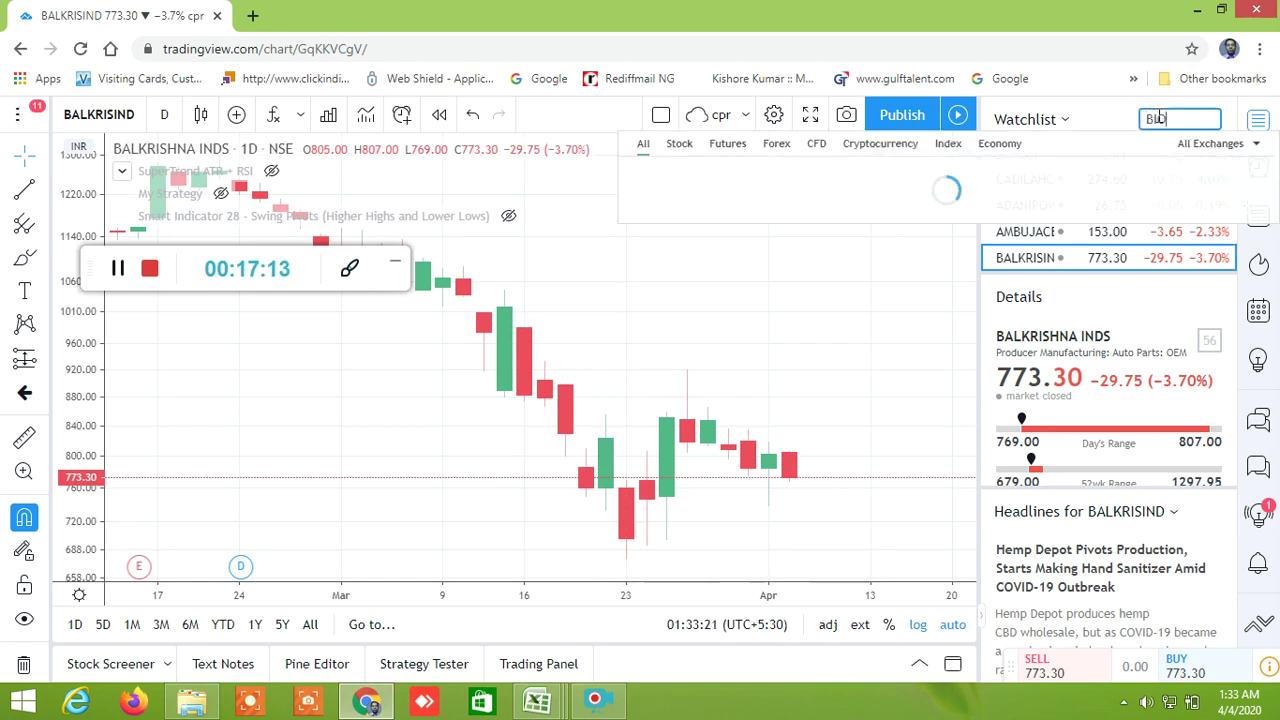
type("CON")
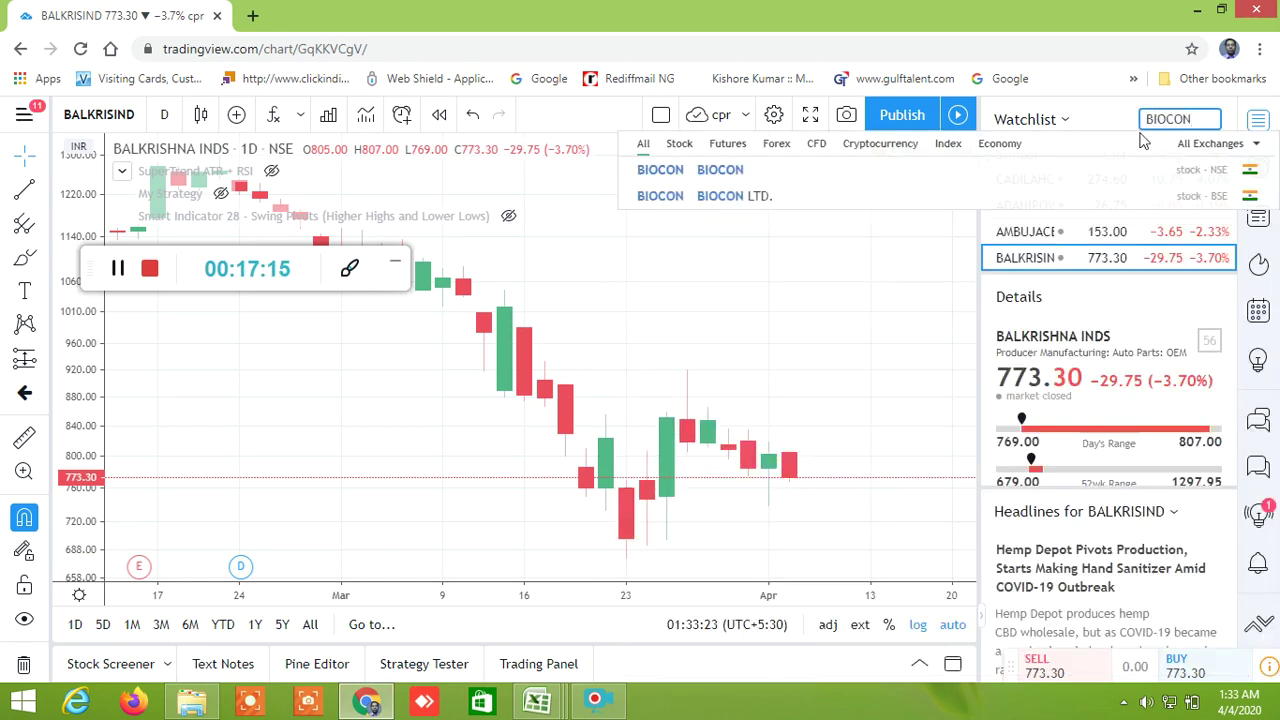
left_click(754, 178)
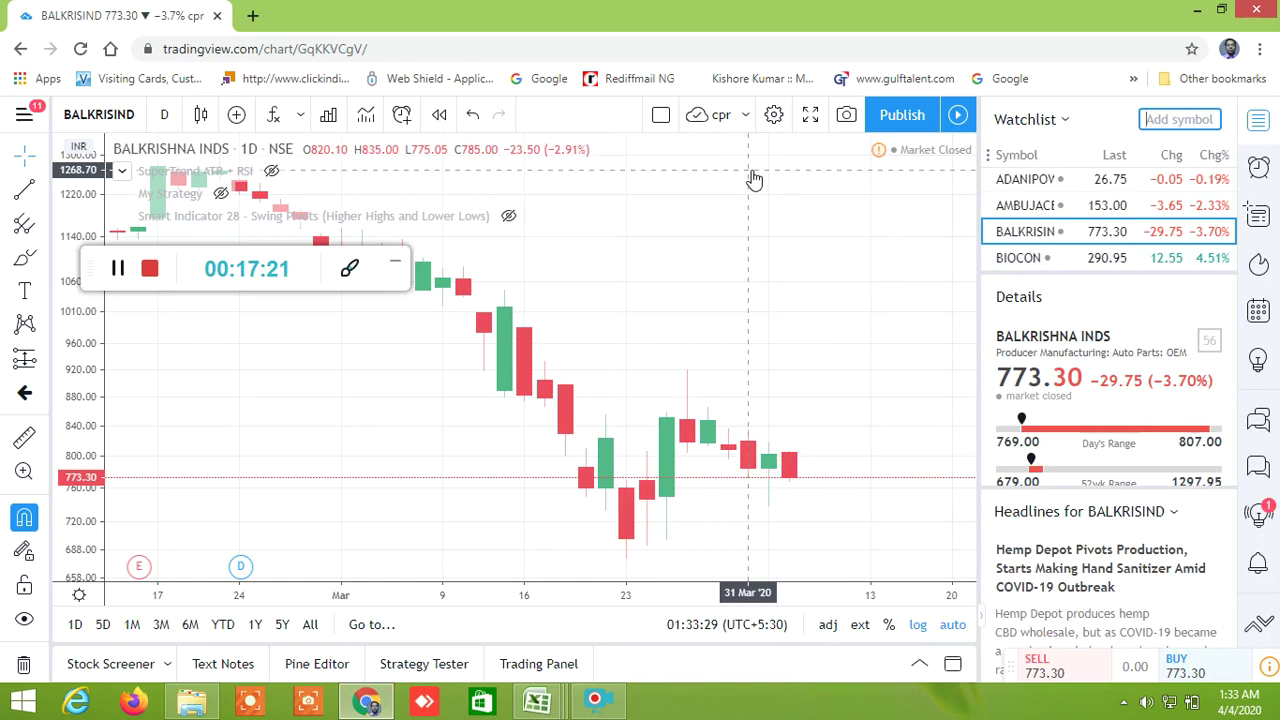
left_click(1033, 262)
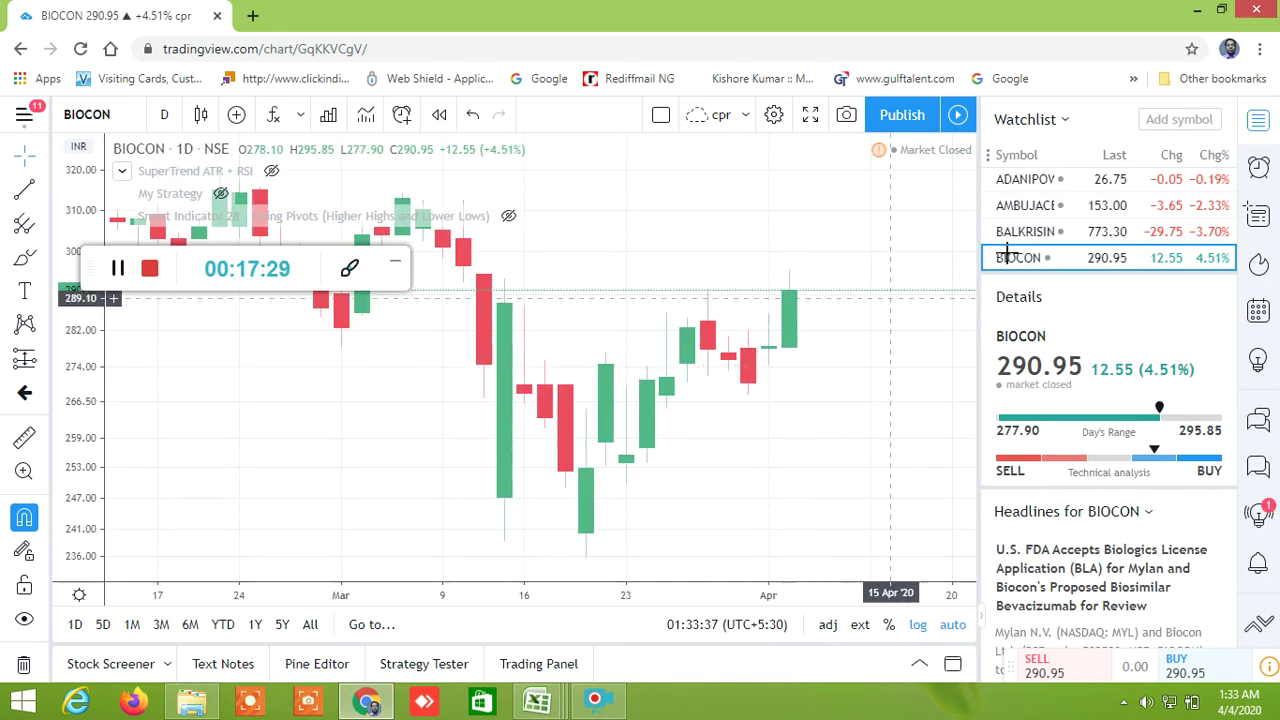
Return to the screener workbook in Excel and inspect the LOWER HIGH conditions in row 19 and for AXISBANK
mouse_move(540, 704)
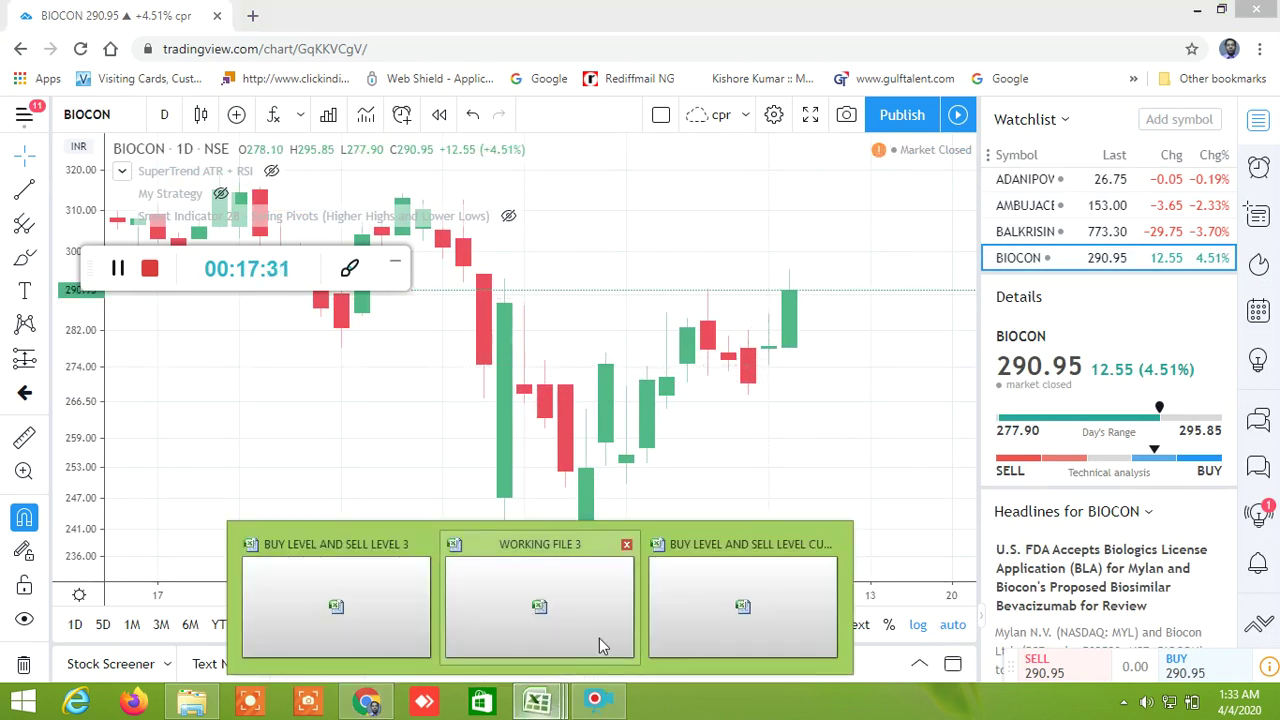
left_click(727, 600)
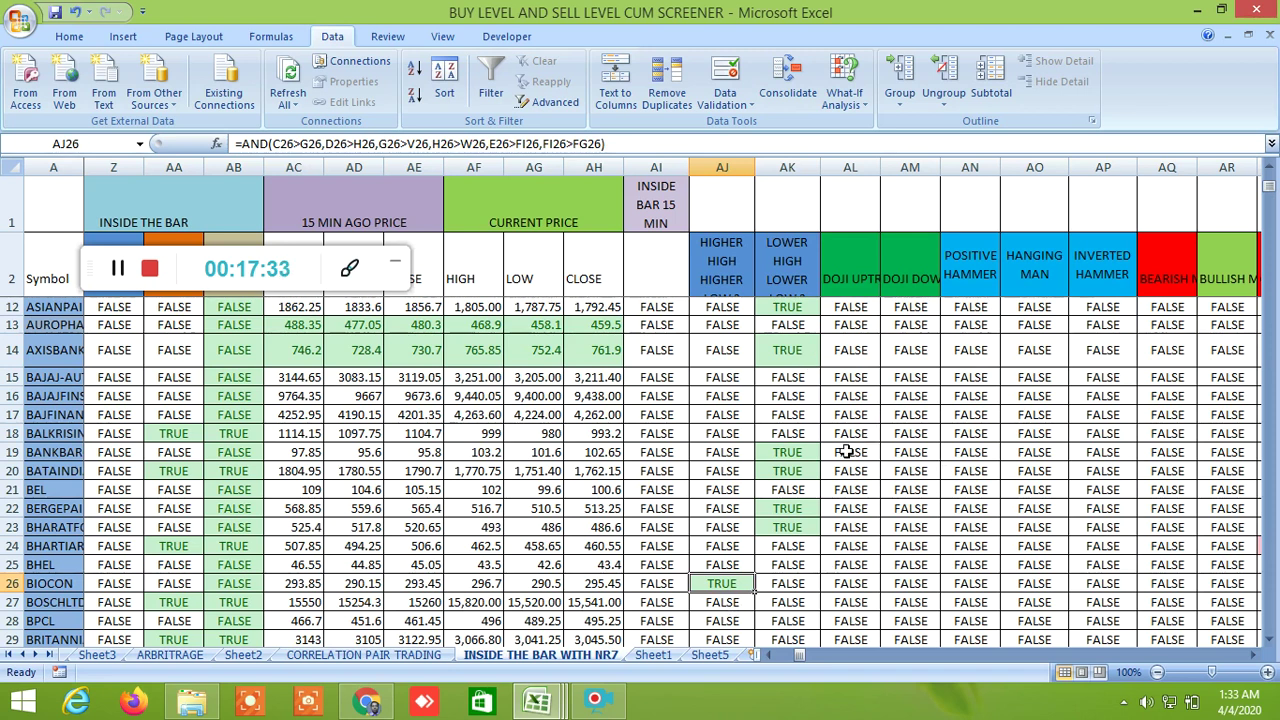
left_click(797, 452)
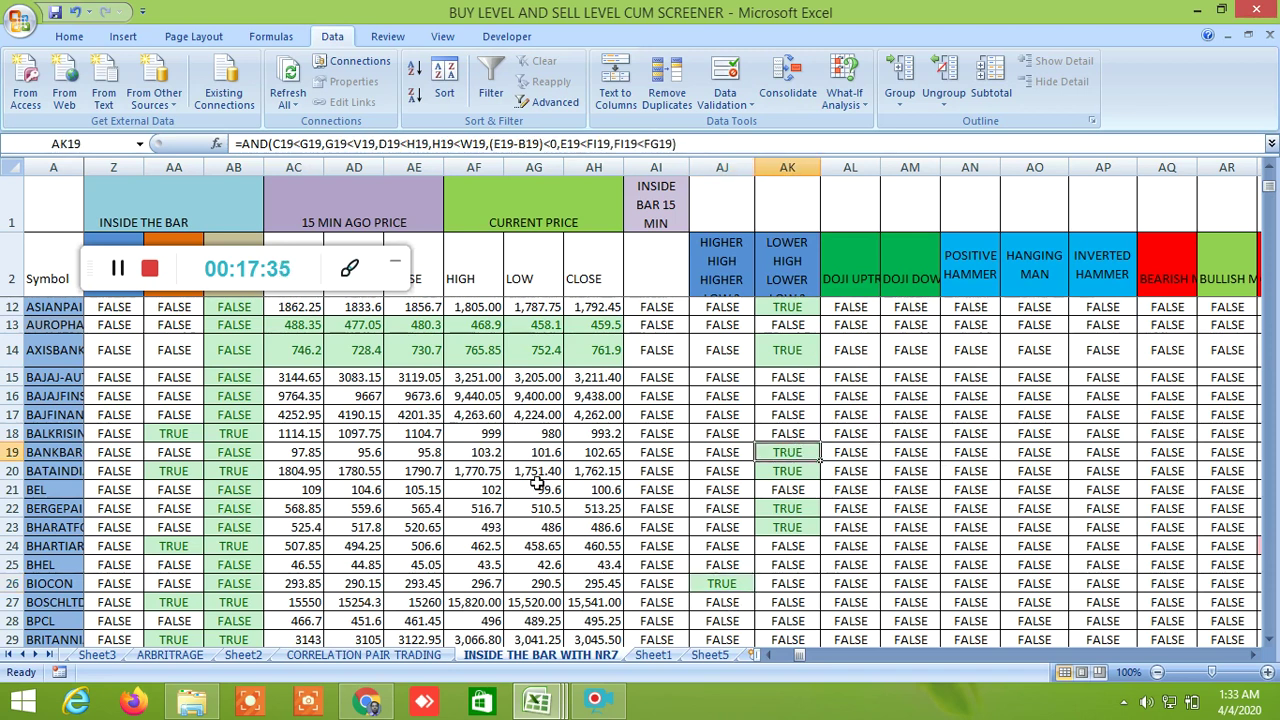
left_click(802, 356)
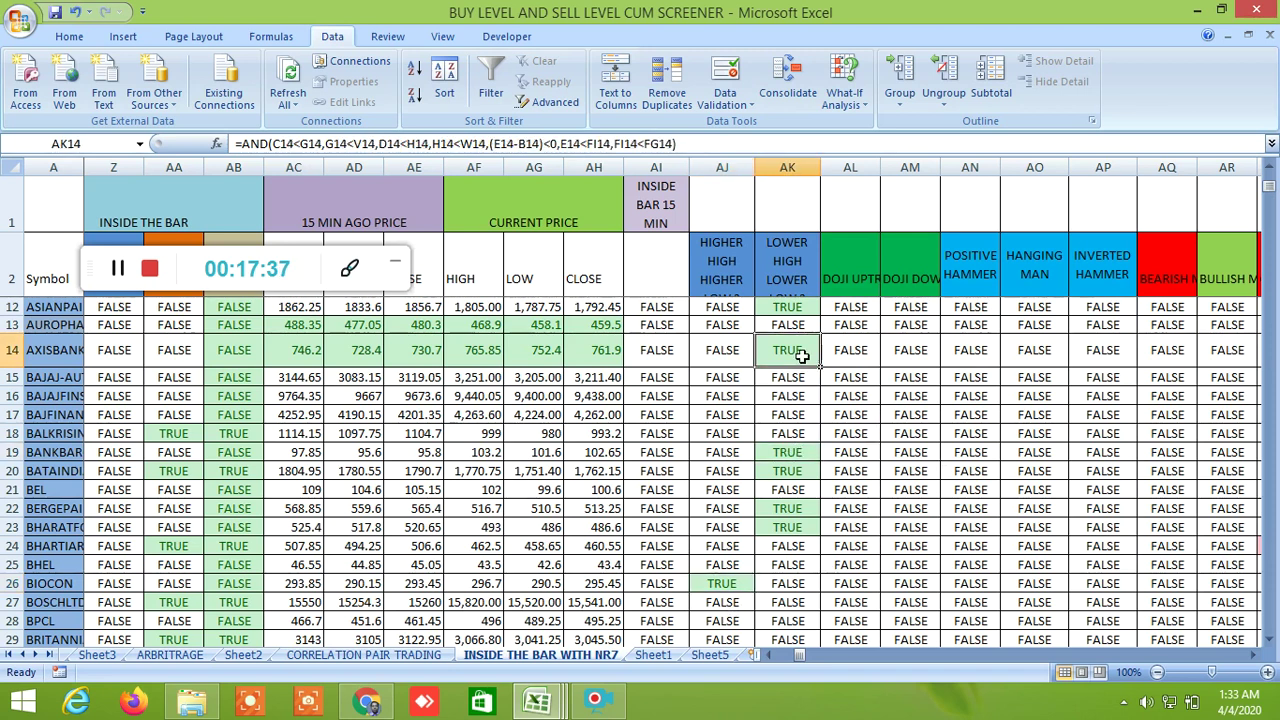
Switch to TradingView in Chrome, add the NSE stock AXISBANK to the watchlist and open its chart
left_click(370, 702)
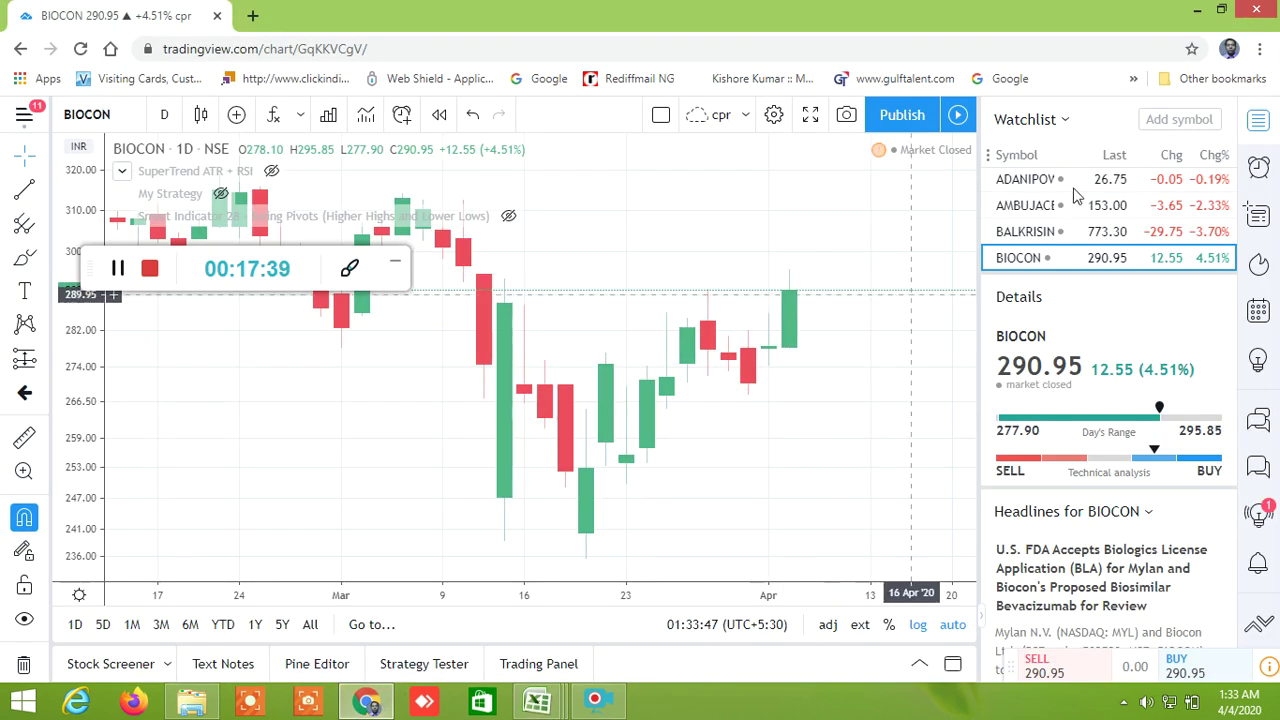
left_click(1158, 121)
type("A")
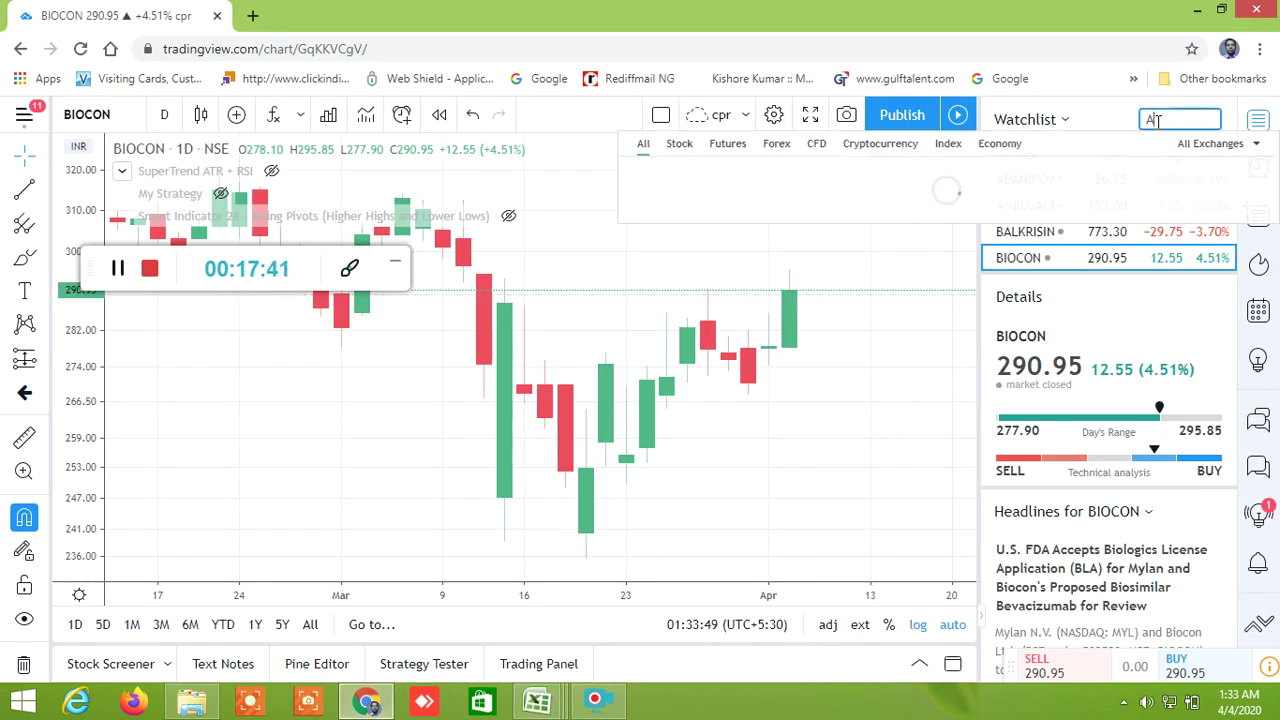
type("XISBANK")
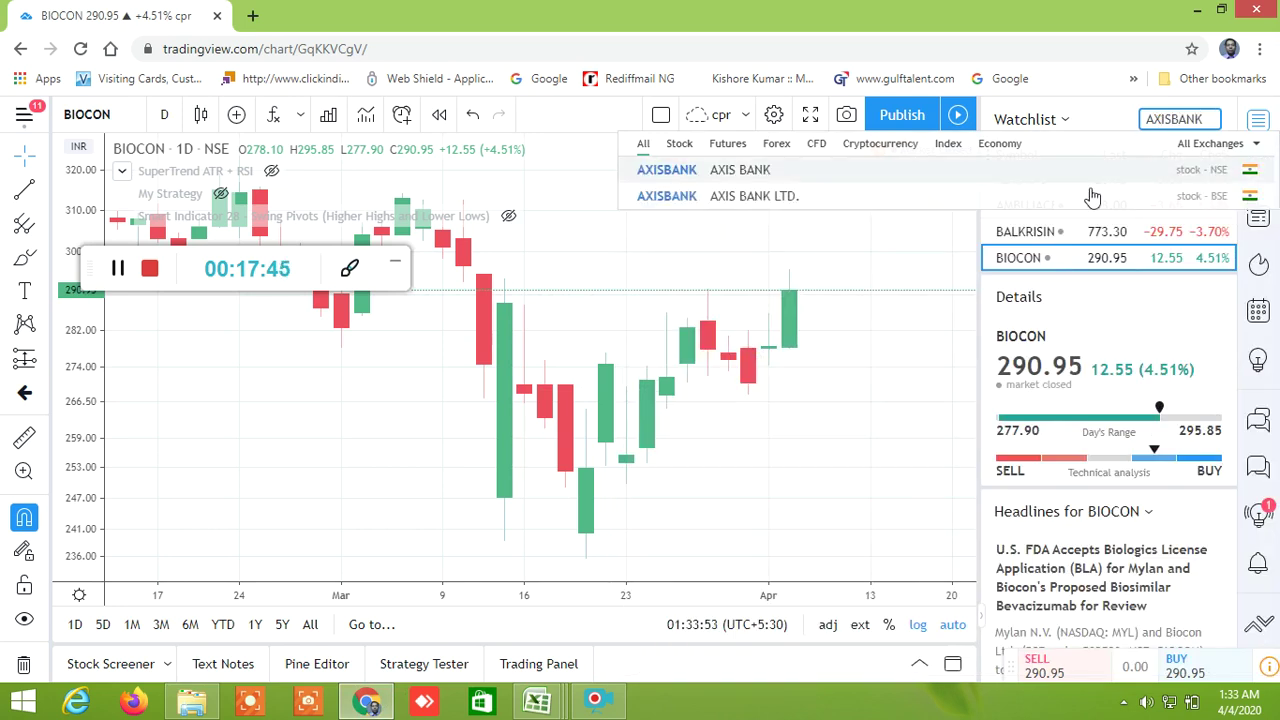
left_click(1055, 181)
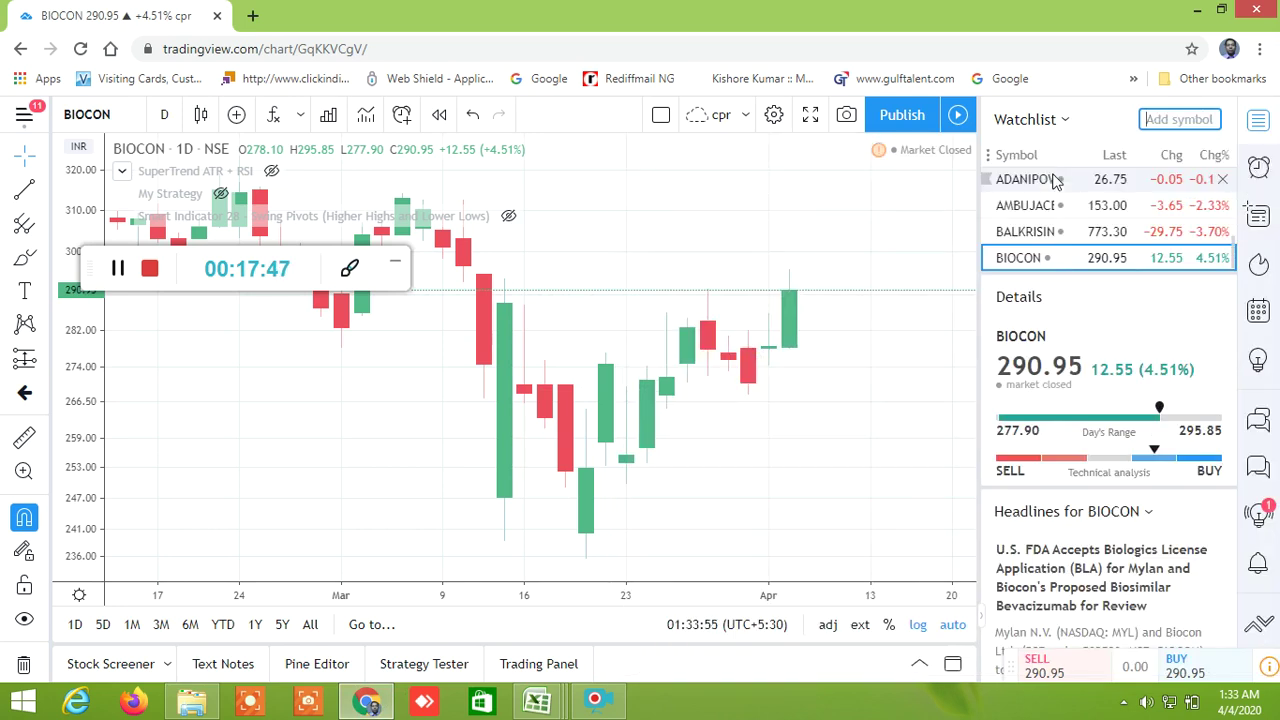
scroll(1045, 190, "up", 2)
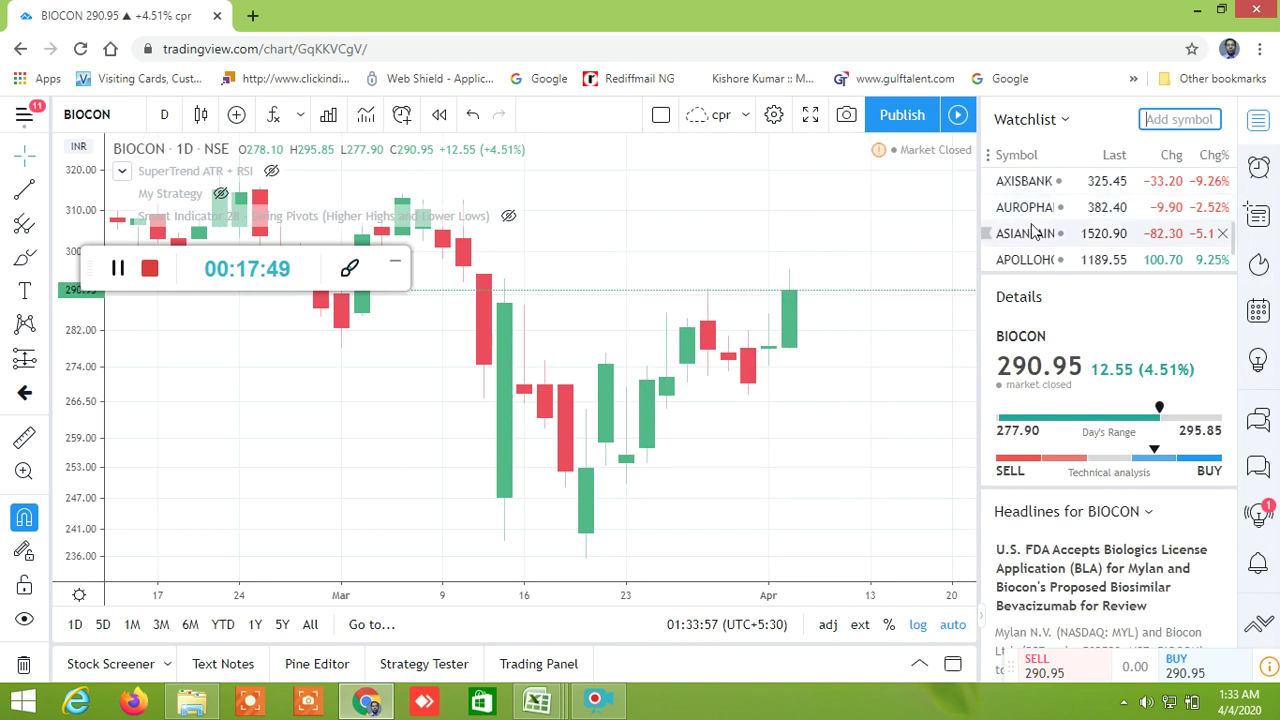
left_click(1038, 182)
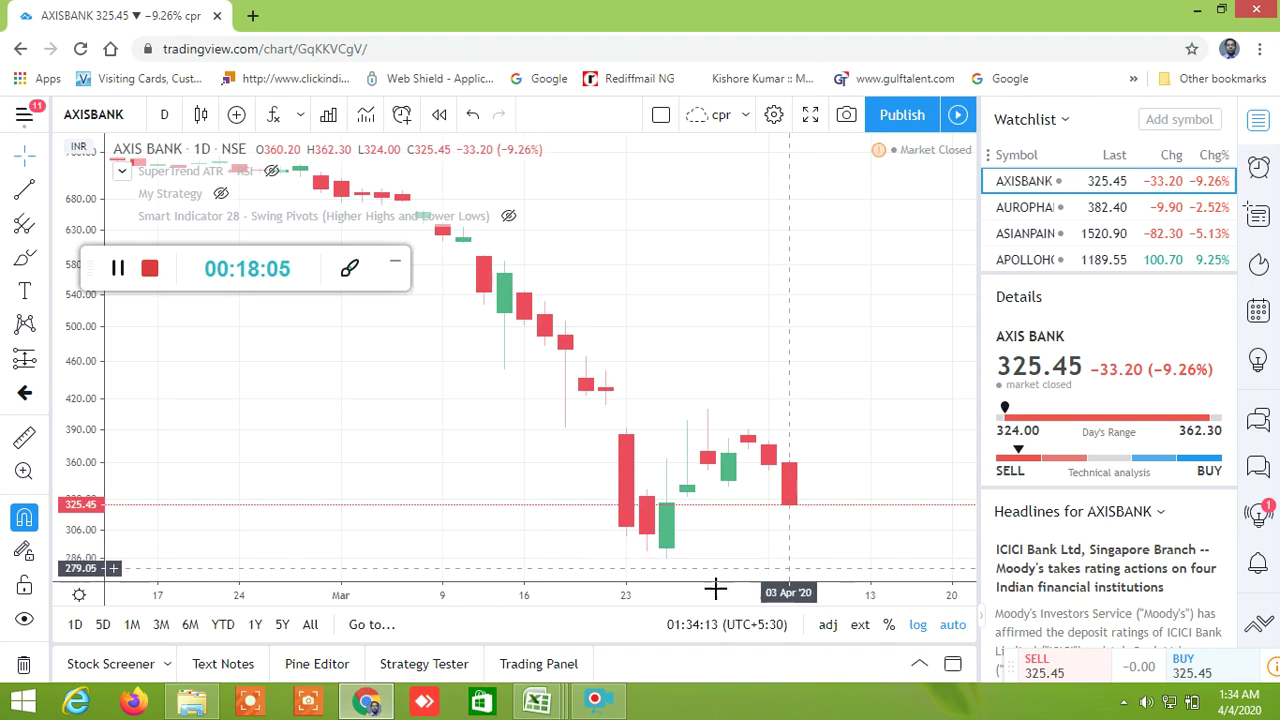
Return to the screener workbook in Excel and bring the candlestick pattern, OPEN DRIVE and SHAKEOUT columns into view from the first stock row
mouse_move(537, 700)
left_click(757, 630)
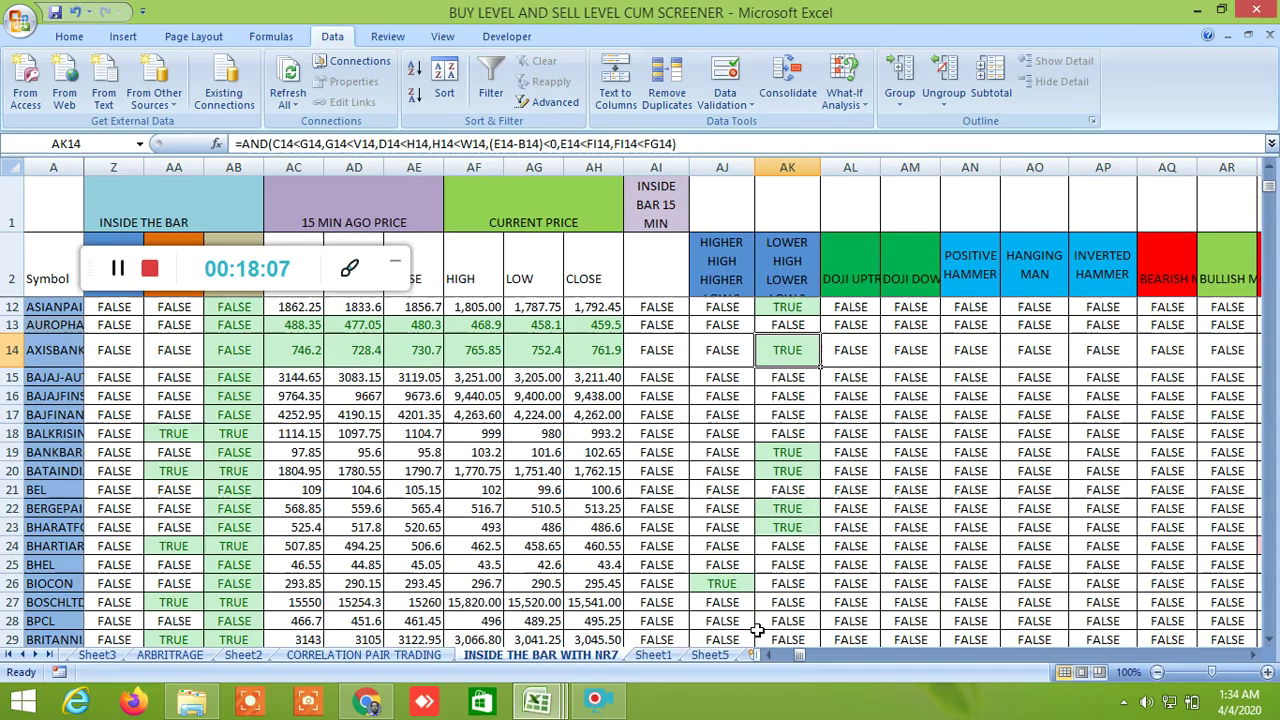
scroll(970, 457, "up", 3)
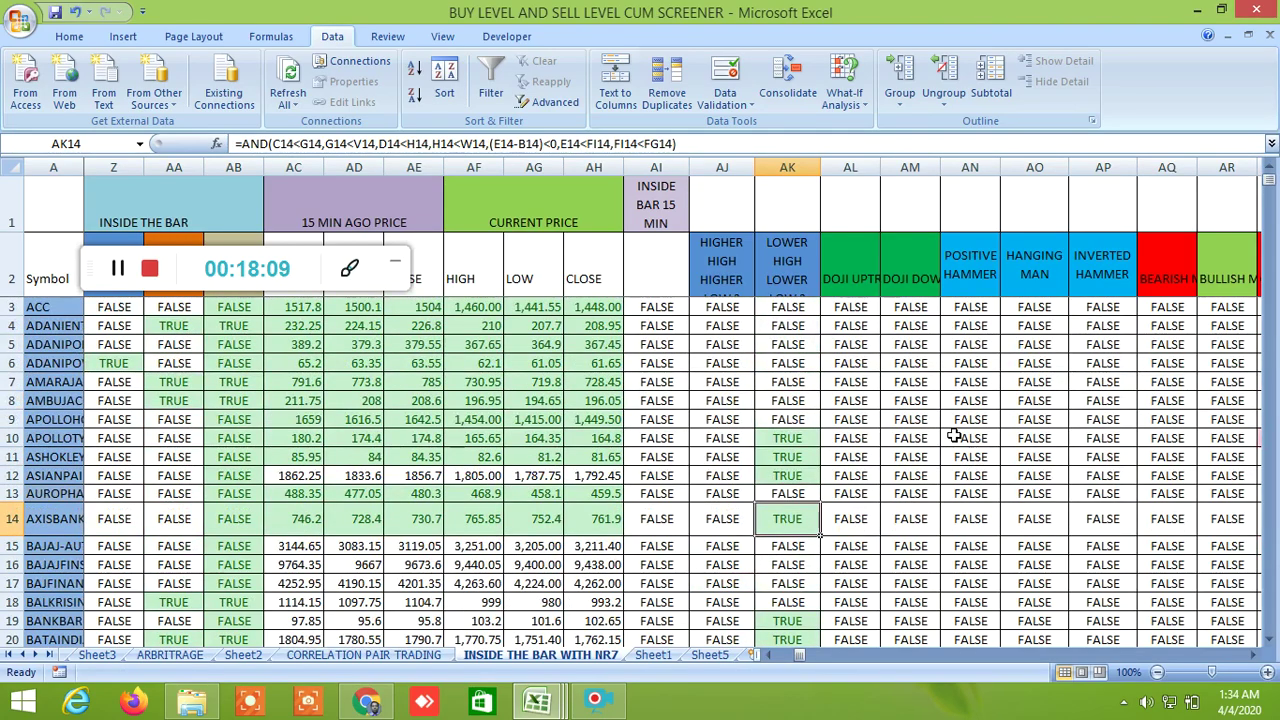
left_click(1257, 655)
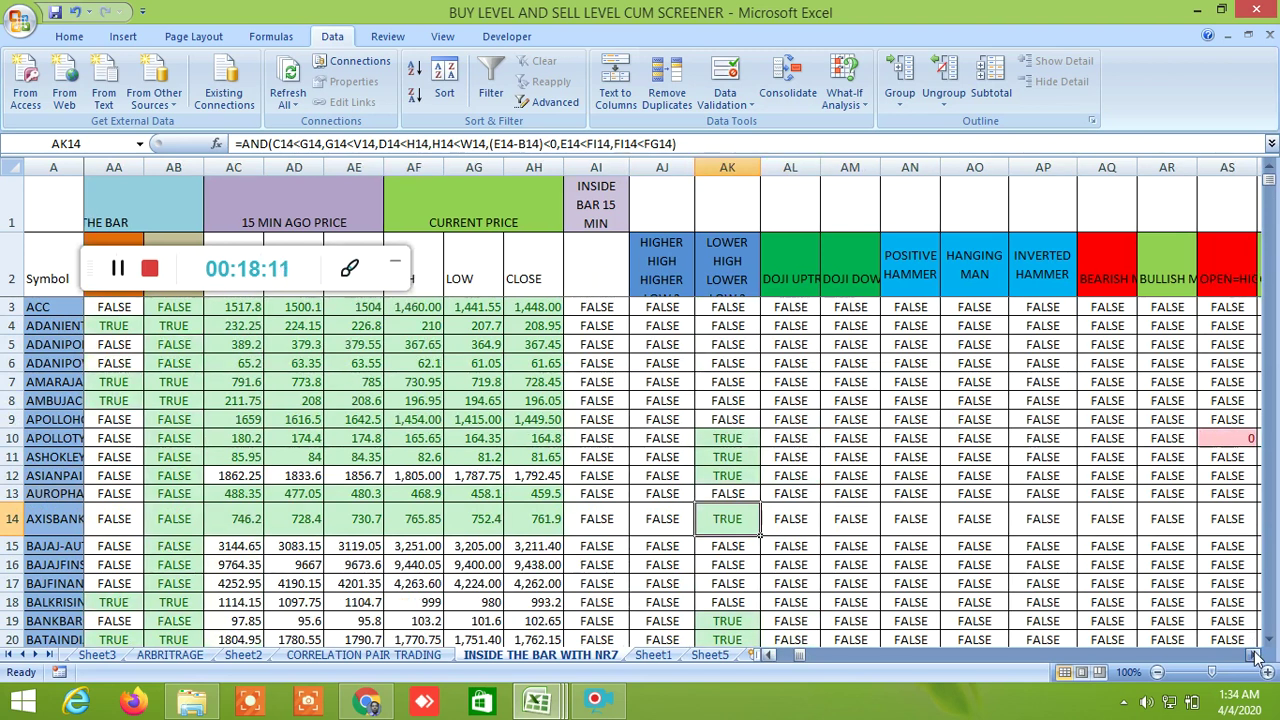
left_click(1257, 655)
left_click(1257, 655)
left_click(1257, 655)
left_click(1257, 655)
left_click(1257, 655)
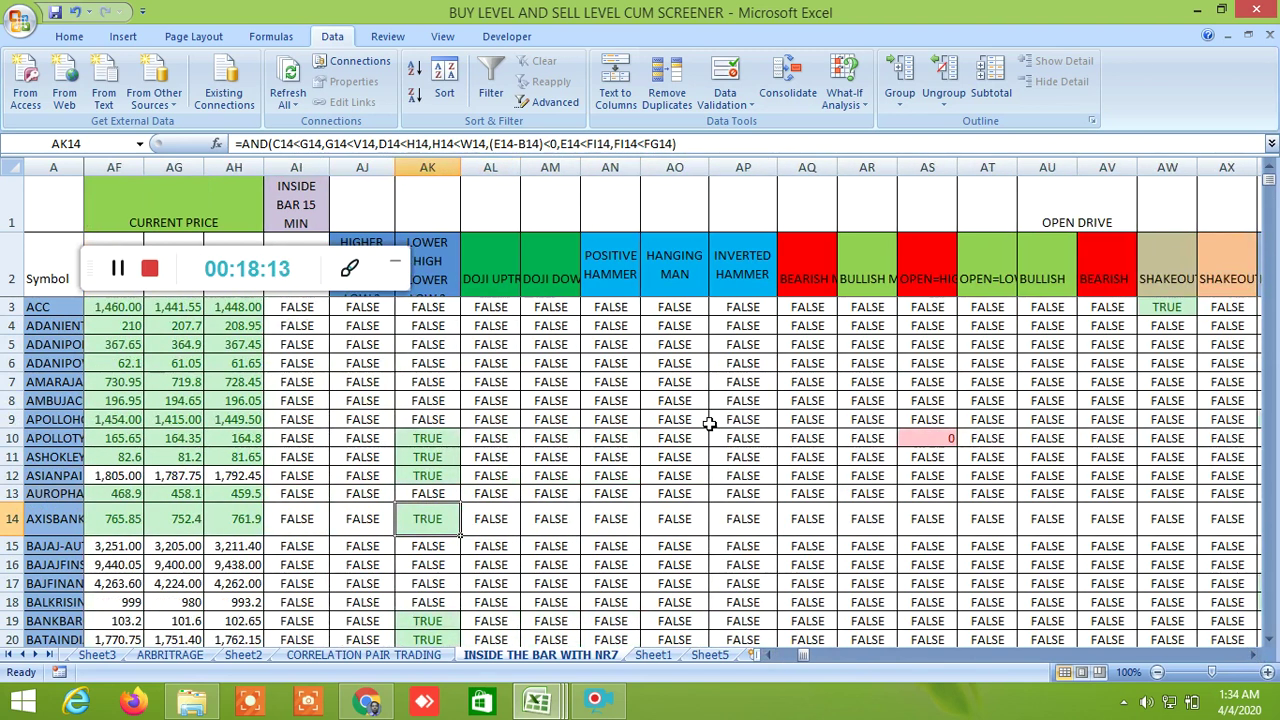
Examine the doji, hammer, open-high/open-low, OPEN DRIVE and SHAKEOUT signals down the stock list, ending back at the first stocks
scroll(717, 422, "down", 8)
scroll(717, 422, "down", 3)
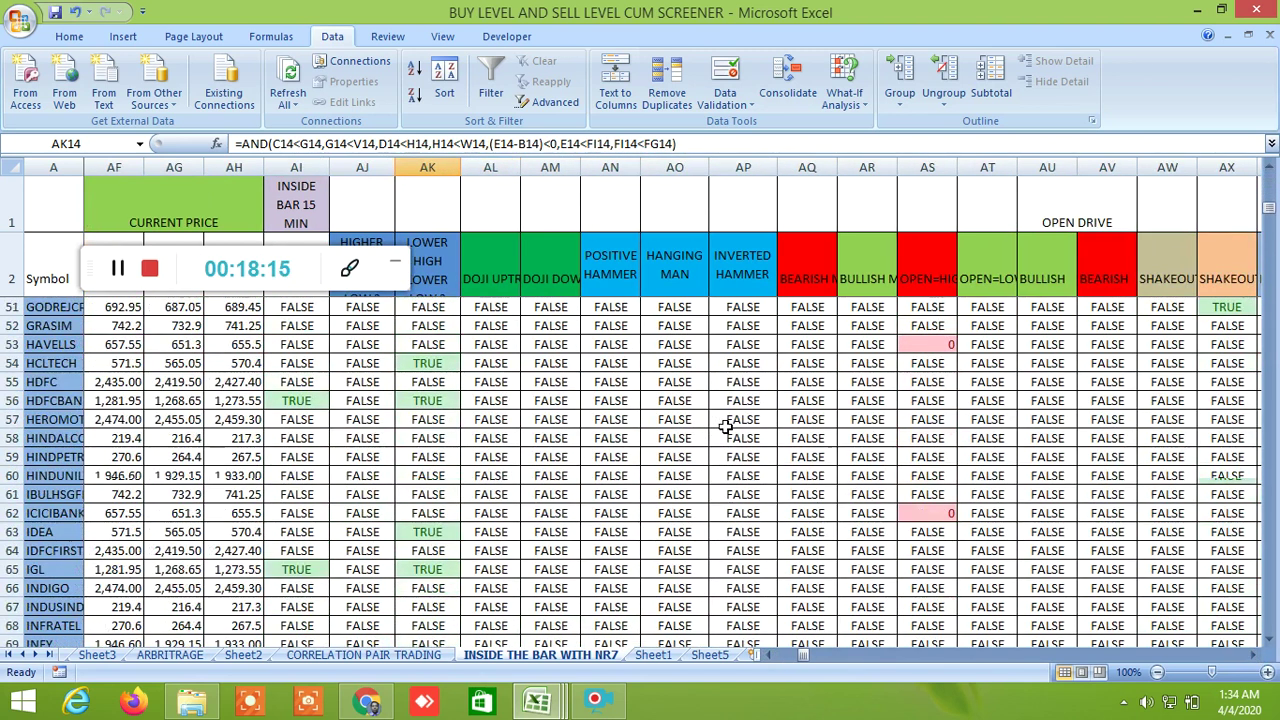
scroll(727, 425, "up", 11)
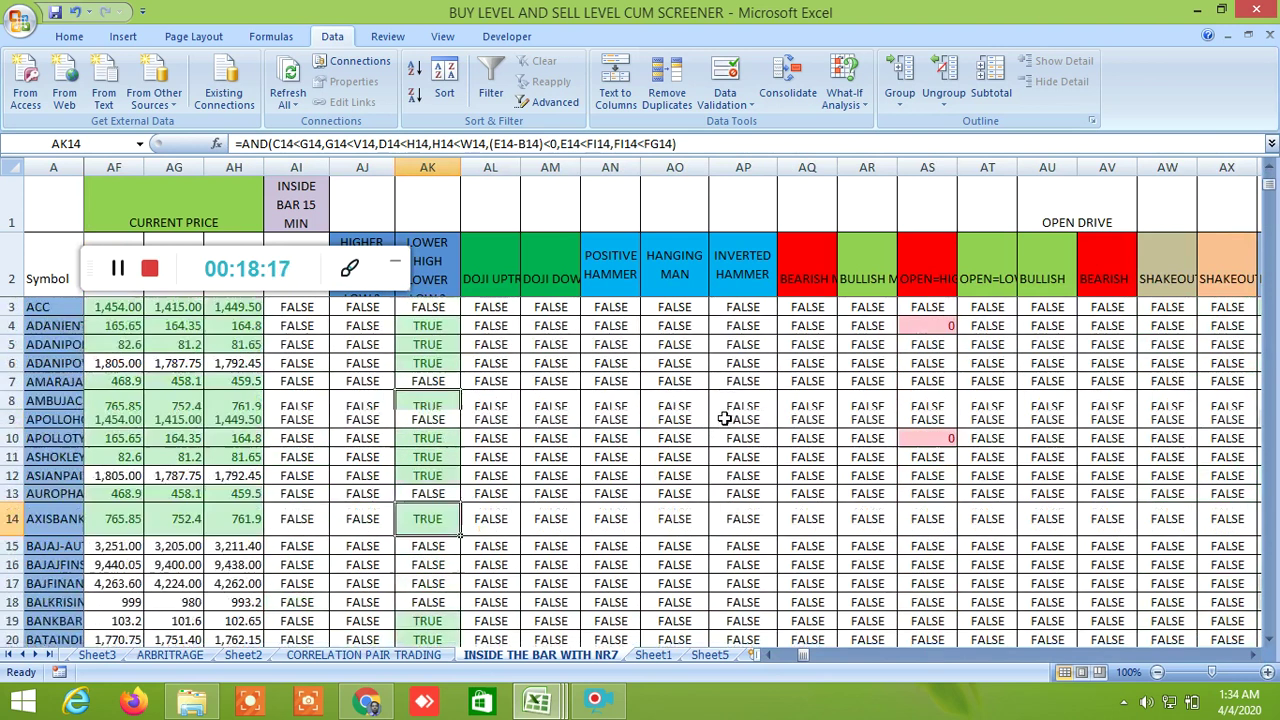
scroll(723, 417, "down", 20)
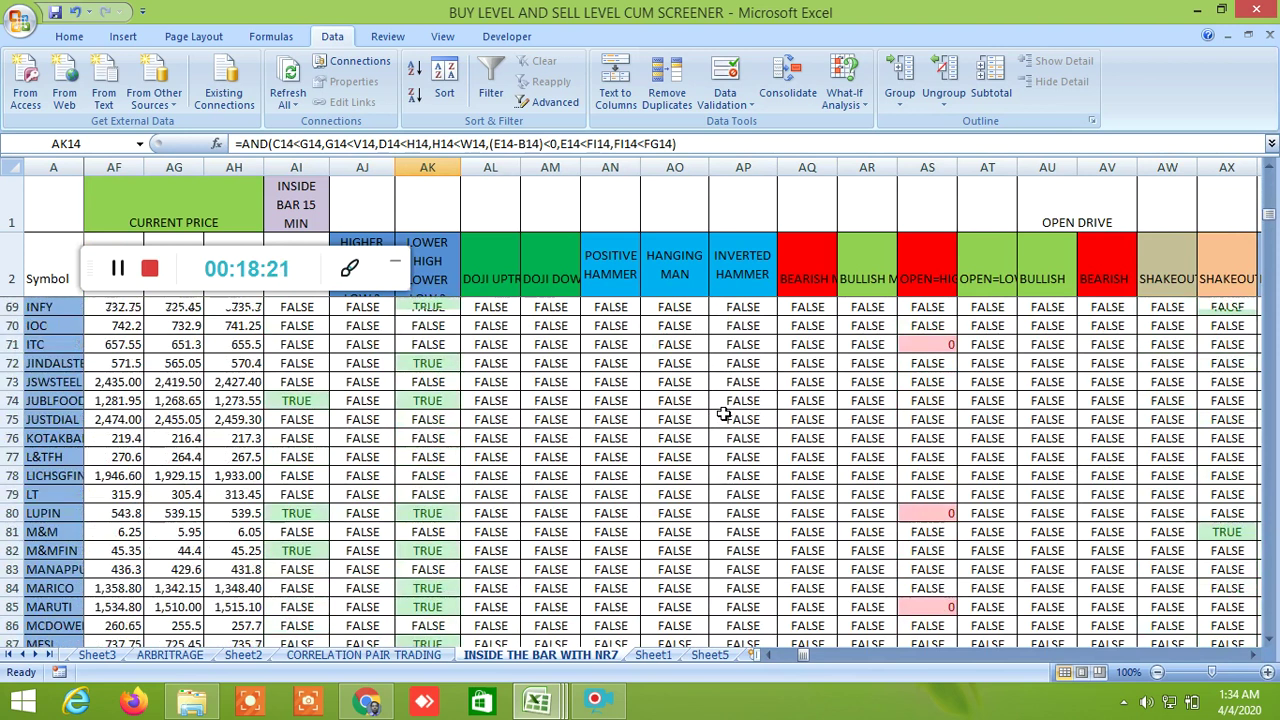
scroll(723, 413, "down", 14)
scroll(723, 413, "down", 5)
scroll(720, 400, "up", 9)
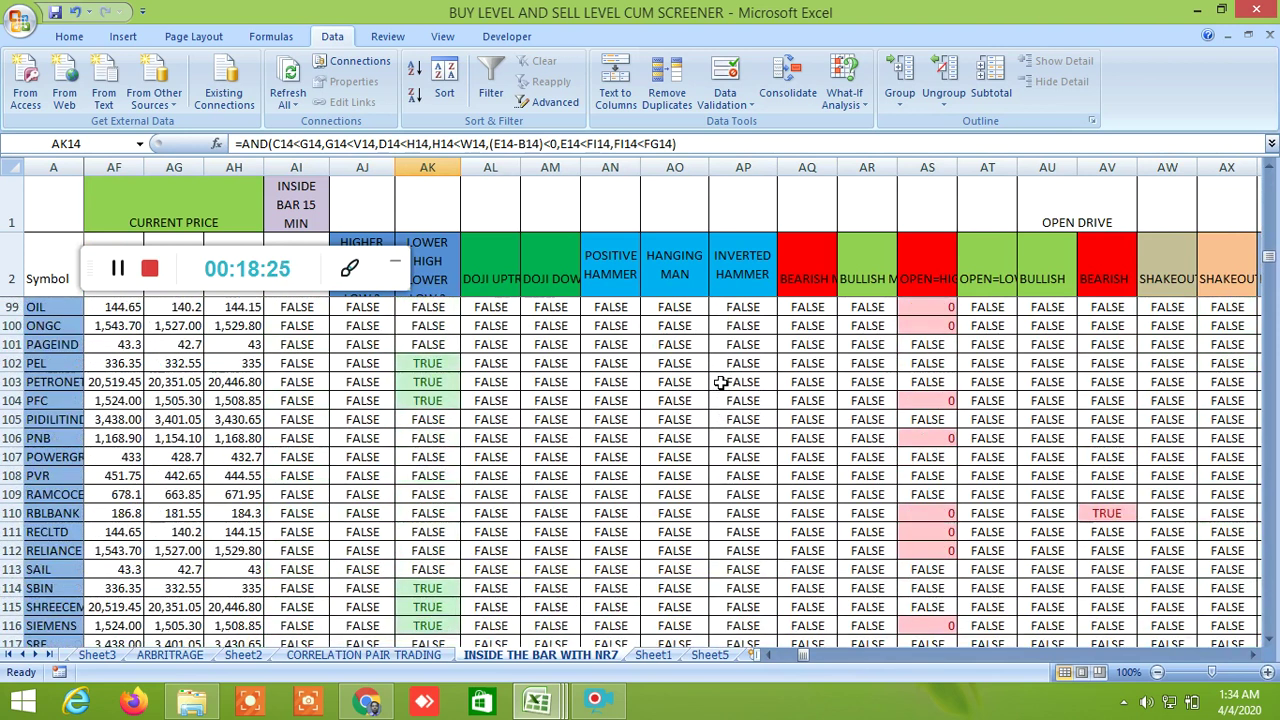
scroll(720, 383, "up", 20)
scroll(700, 355, "up", 9)
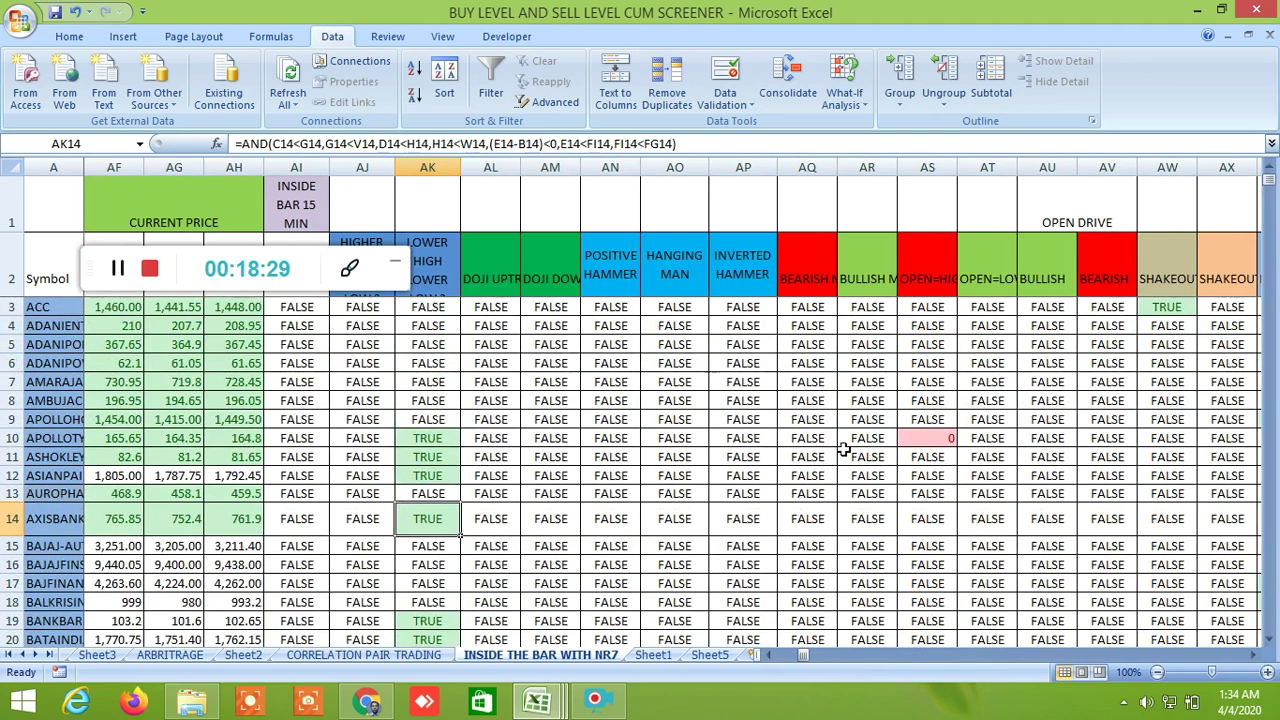
Show the NKS and MASTER columns, and inspect the NKS and MASTER3.5 LONG conditions in row 9
left_click(1254, 654)
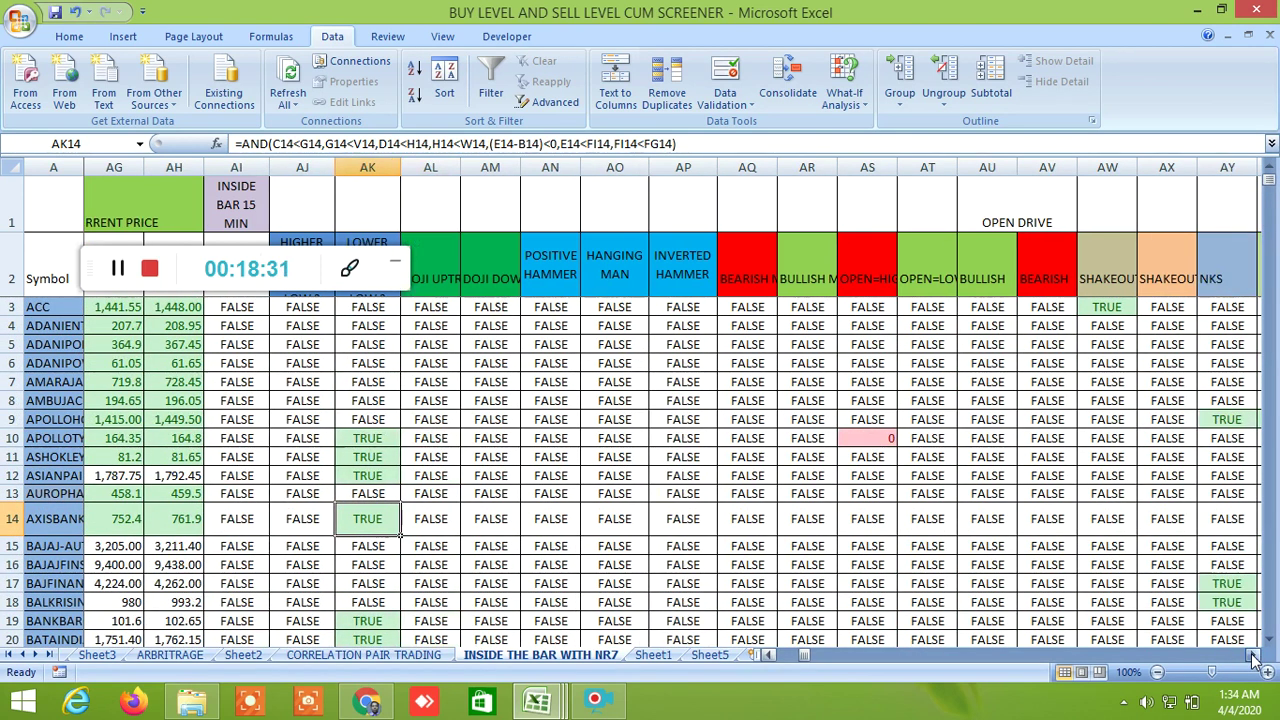
left_click(1254, 654)
left_click(1254, 654)
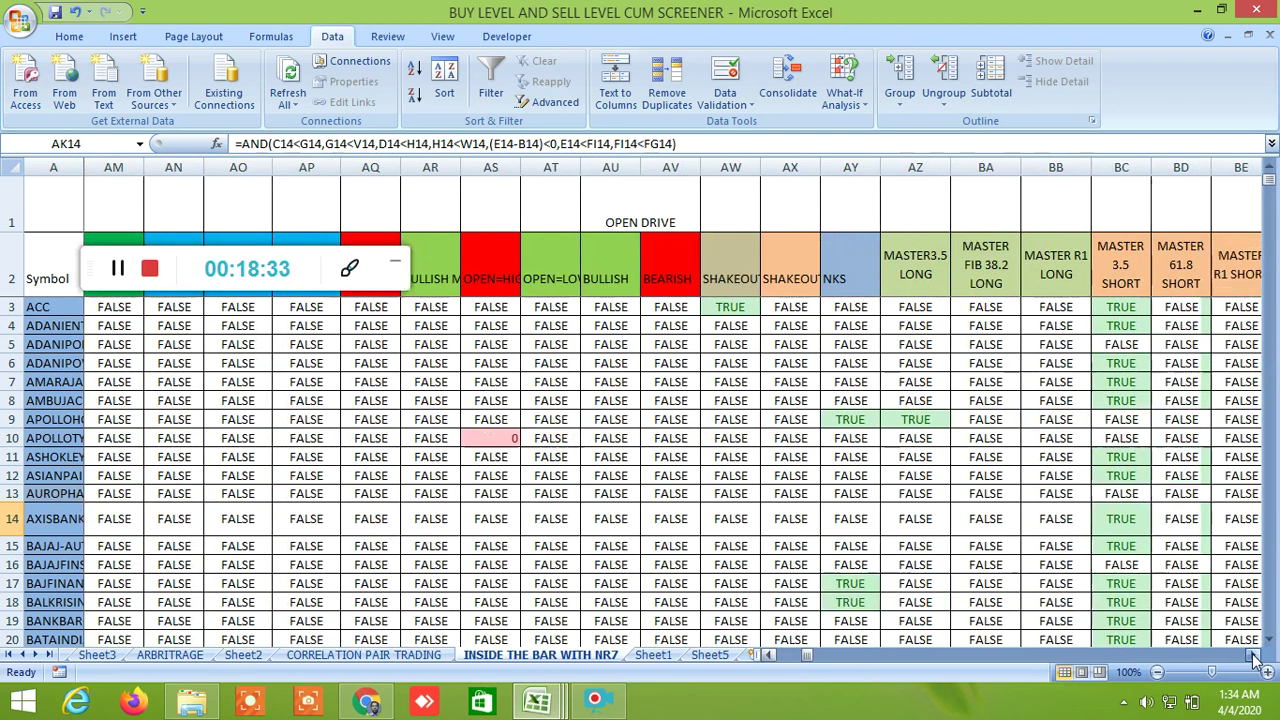
left_click(1254, 654)
scroll(788, 397, "down", 4)
scroll(788, 397, "up", 3)
scroll(788, 397, "up", 1)
left_click(675, 418)
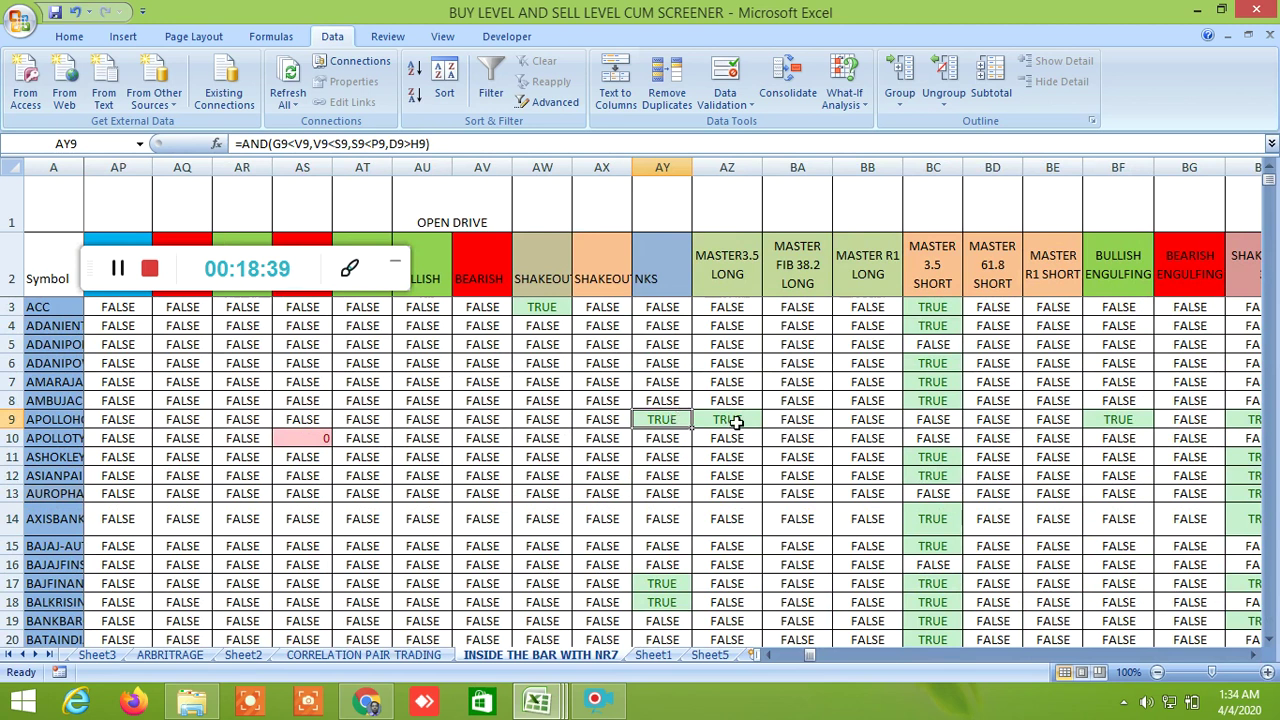
double_click(736, 421)
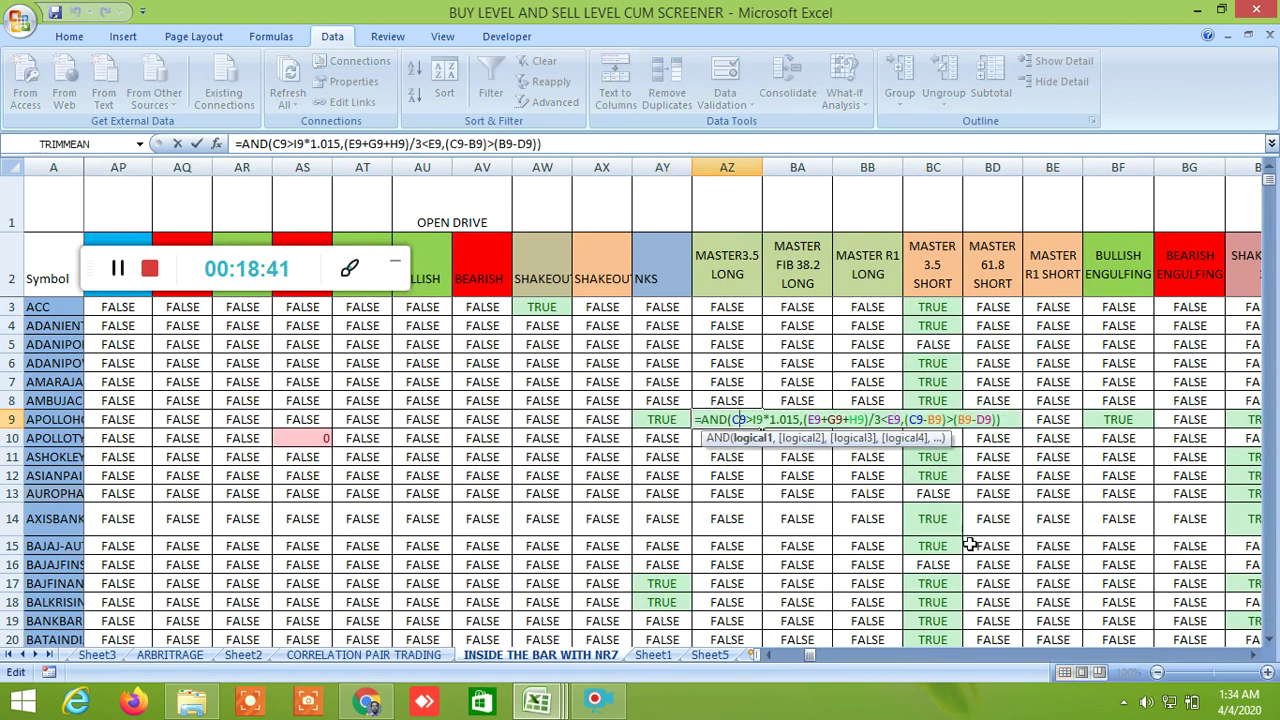
key("Escape")
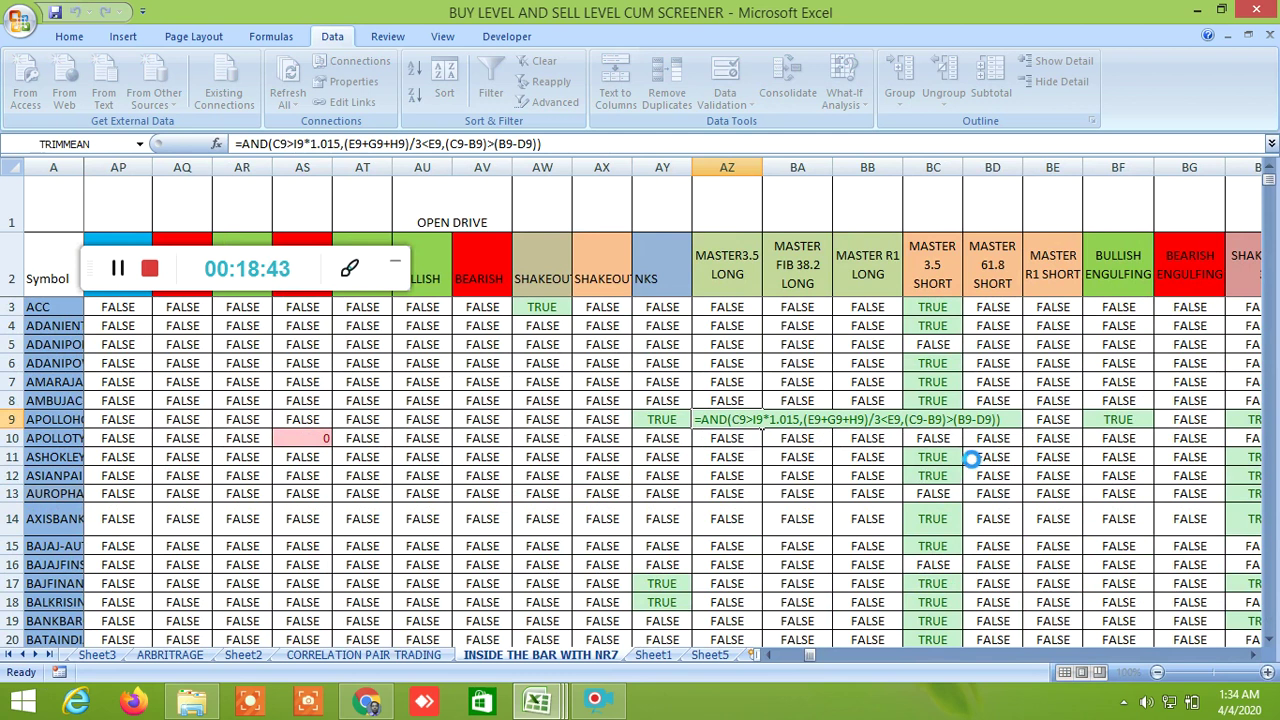
scroll(772, 476, "down", 2)
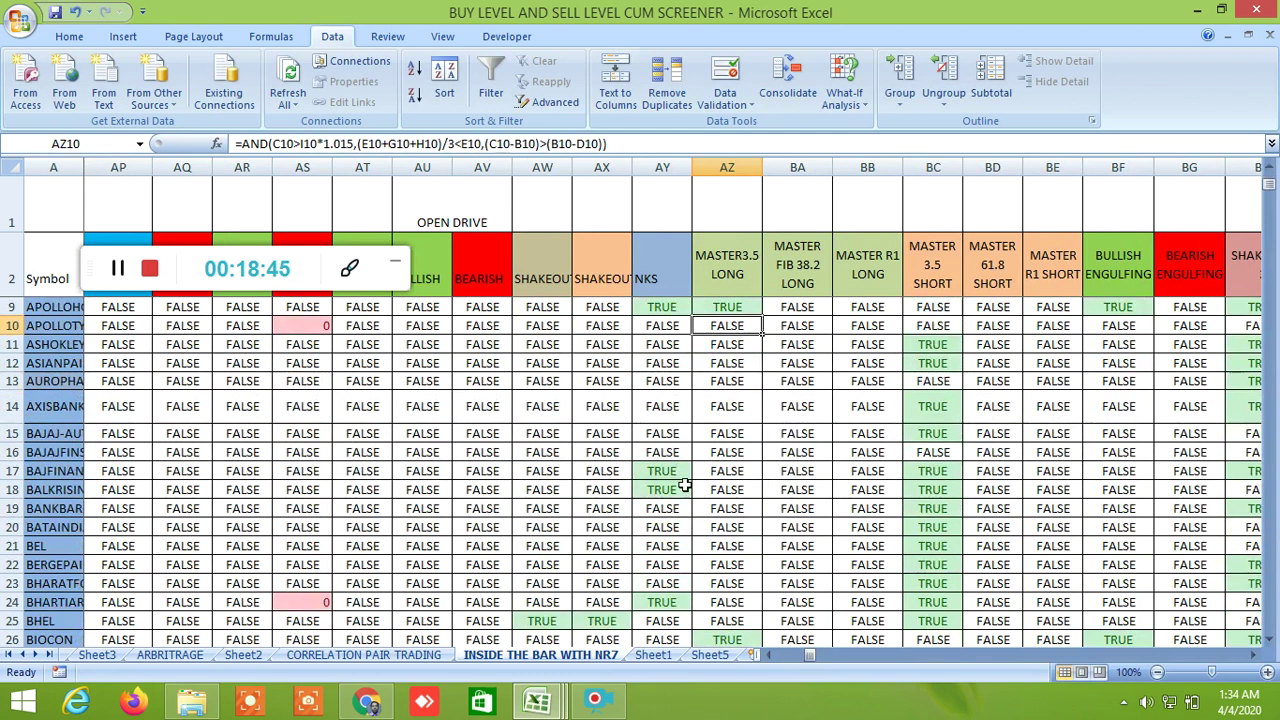
scroll(735, 453, "up", 2)
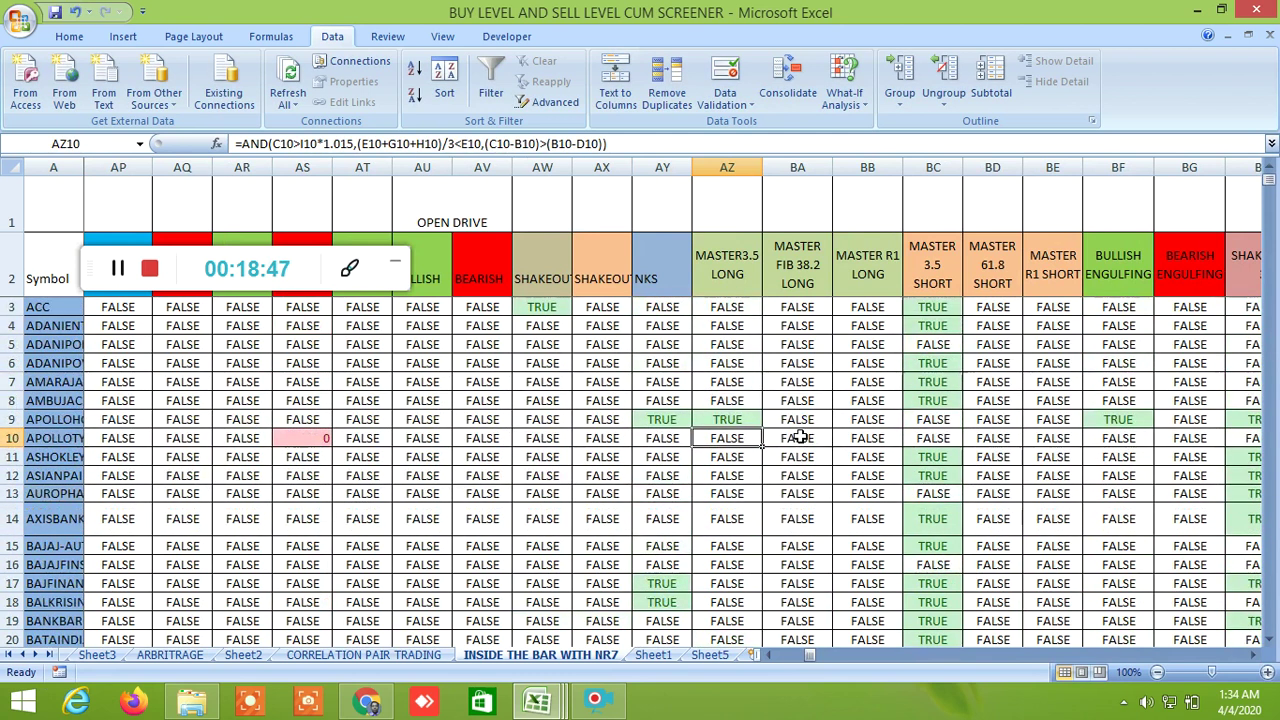
Inspect the MASTER 3.5 SHORT conditions for the stocks in rows 4, 6 and 8
left_click(936, 311)
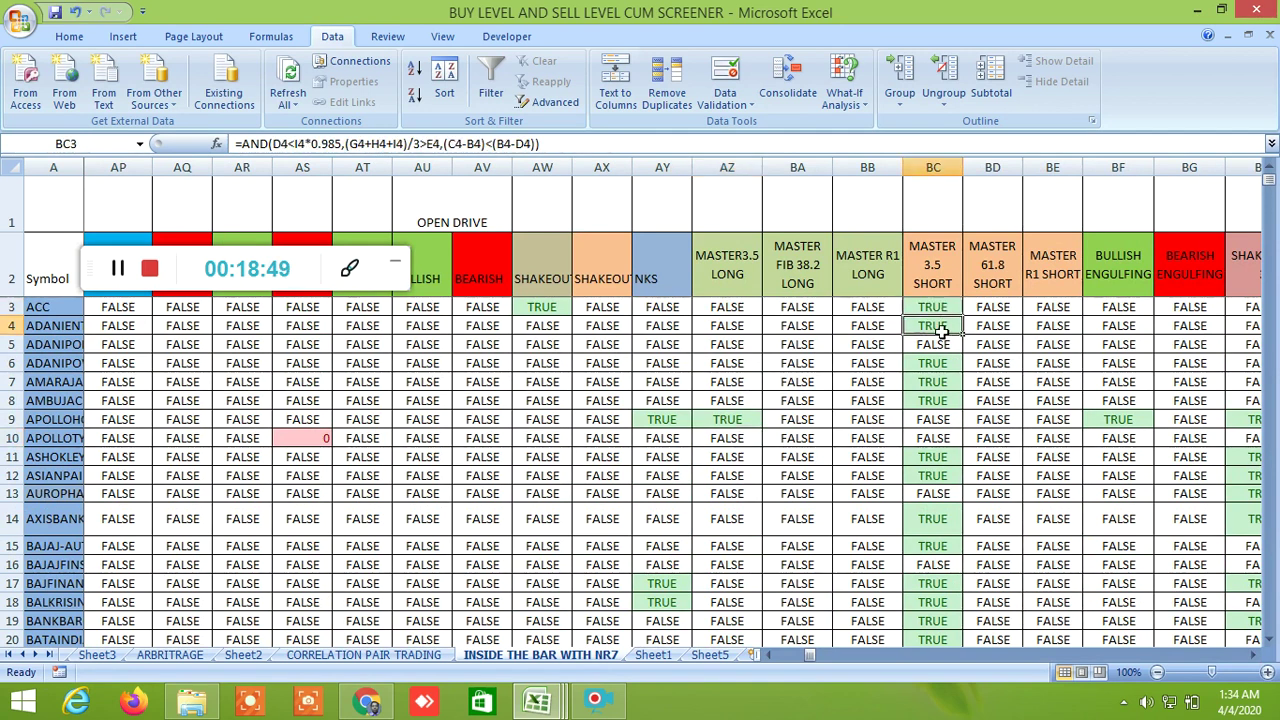
left_click(936, 365)
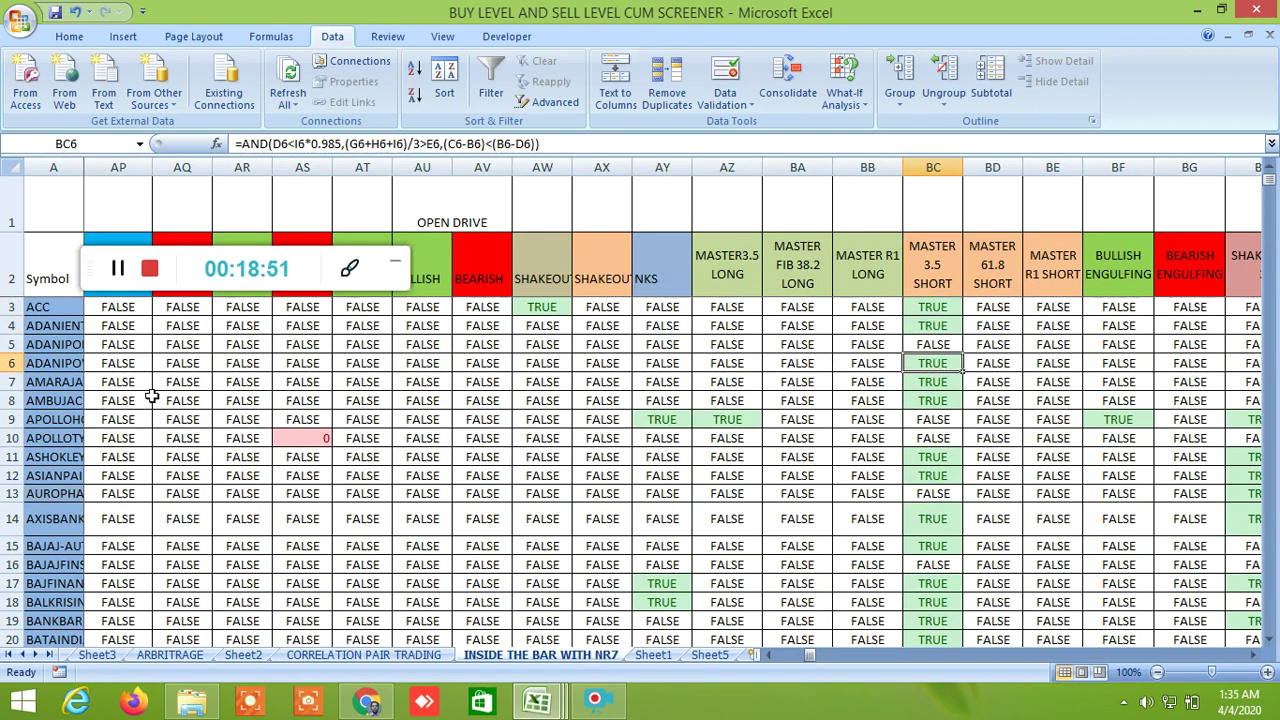
left_click(942, 400)
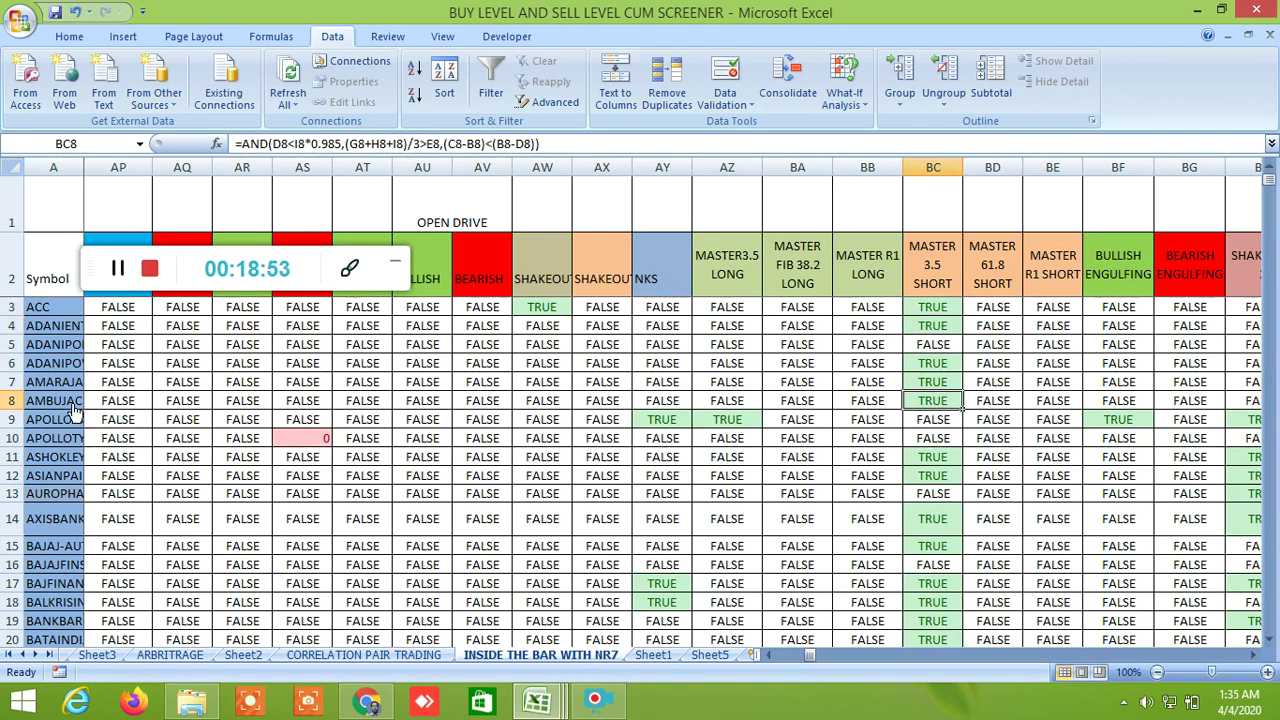
Show the engulfing, shakeout and long-candle columns, and inspect the BULLISH ENGULFING header and its condition in row 9
left_click(1253, 655)
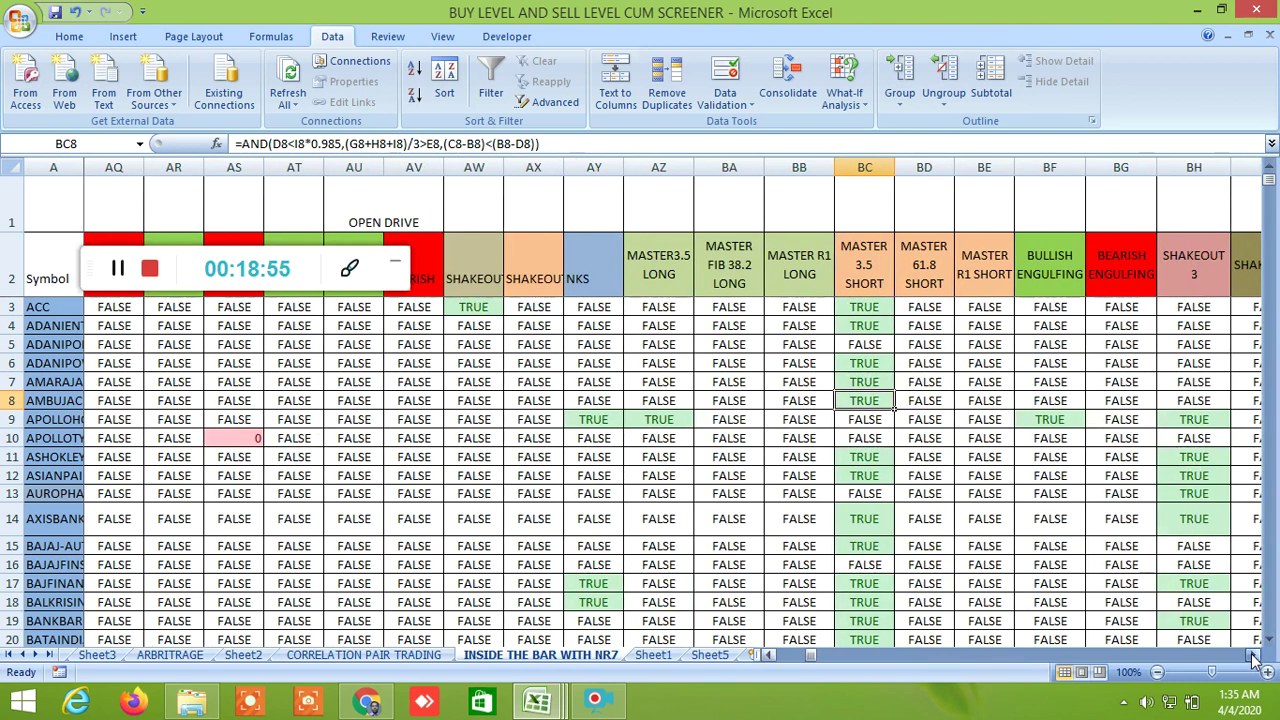
left_click(1253, 655)
left_click(817, 421)
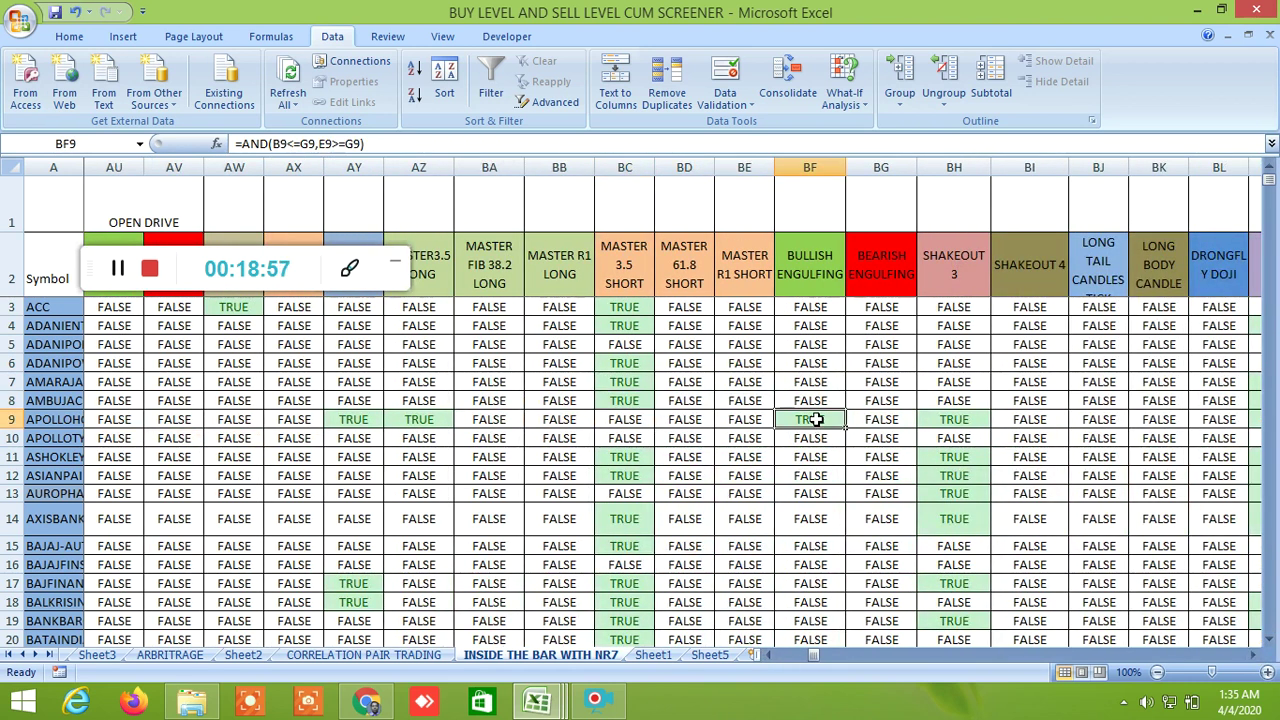
left_click(827, 280)
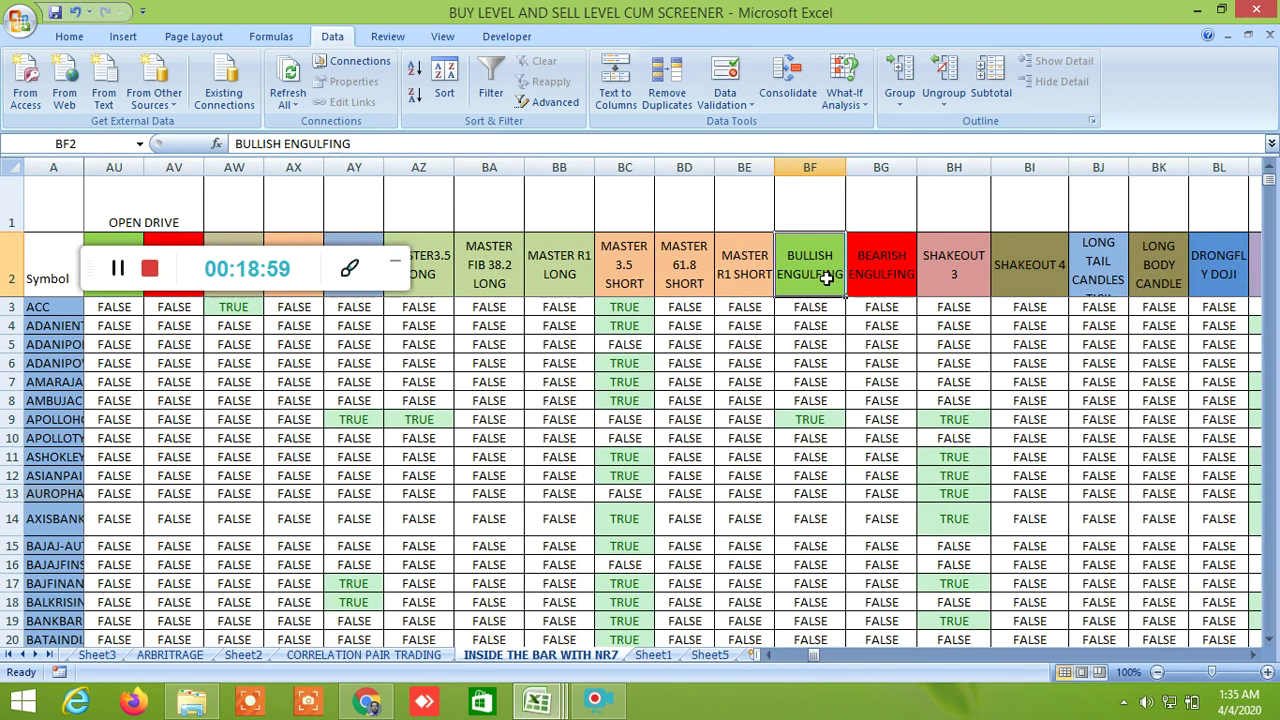
left_click(820, 421)
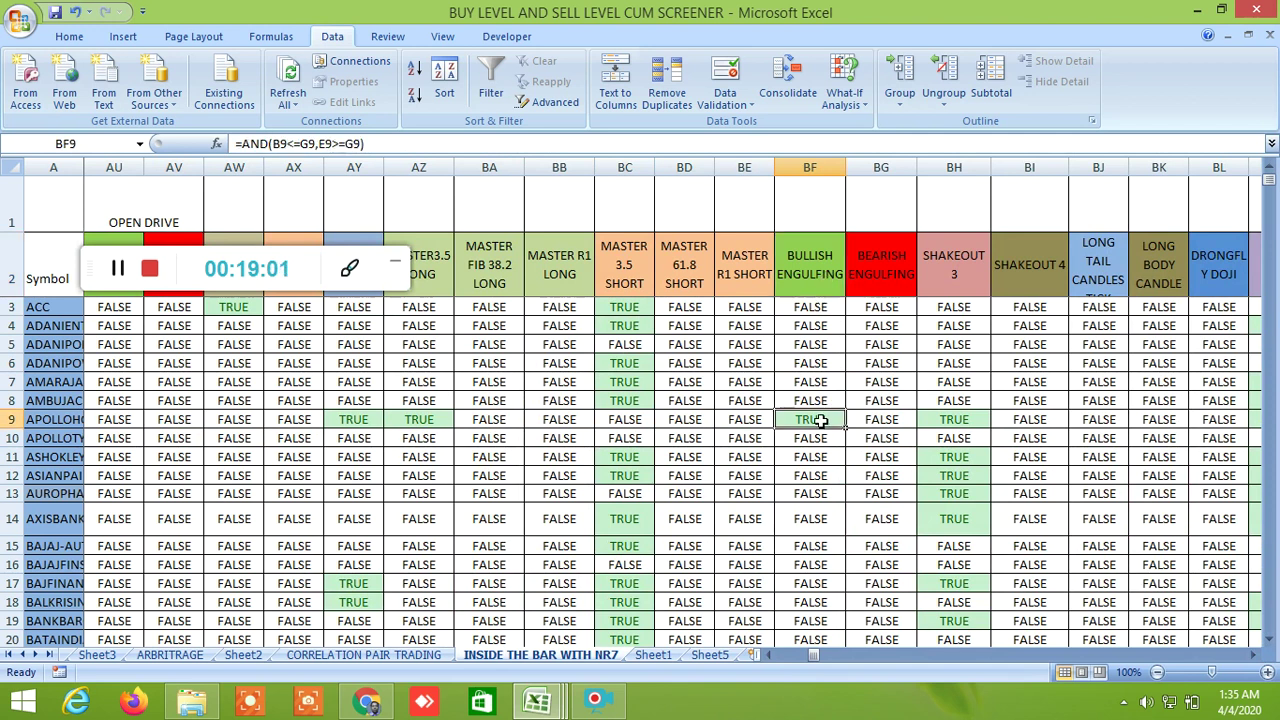
Switch to TradingView in Chrome, add the NSE stock APOLLOHOSP to the watchlist and open its chart
left_click(367, 700)
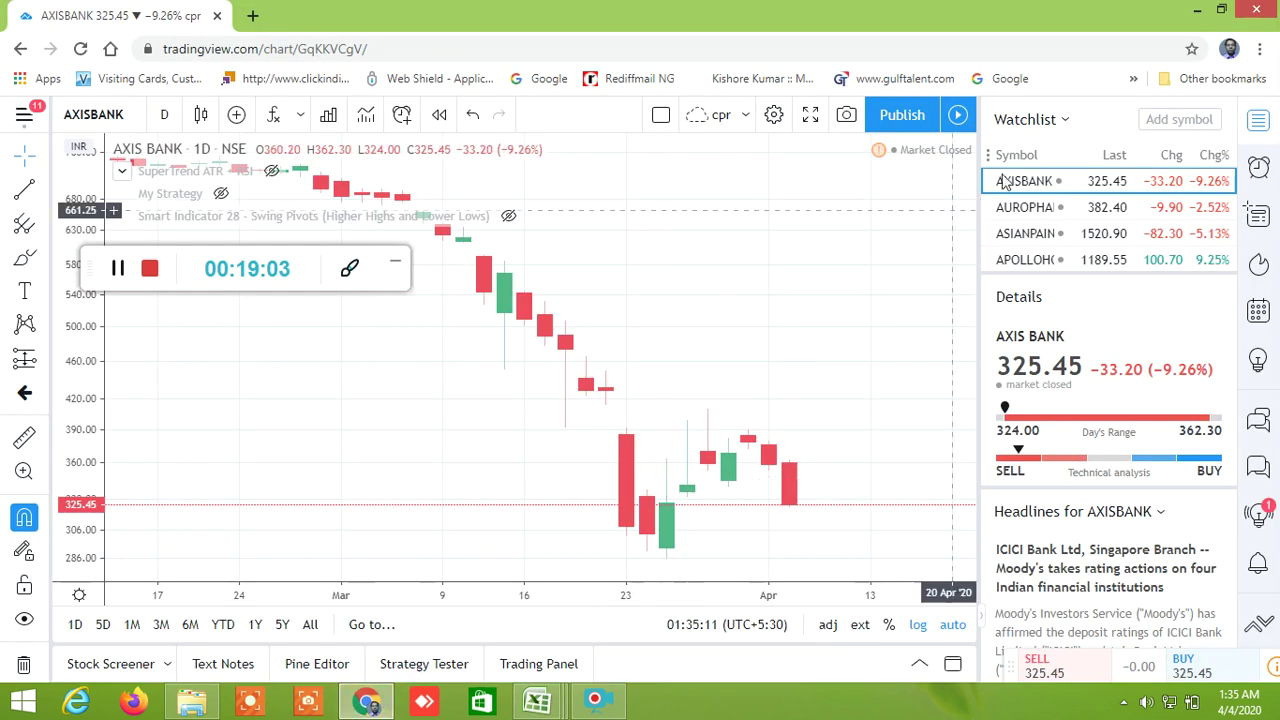
left_click(1177, 120)
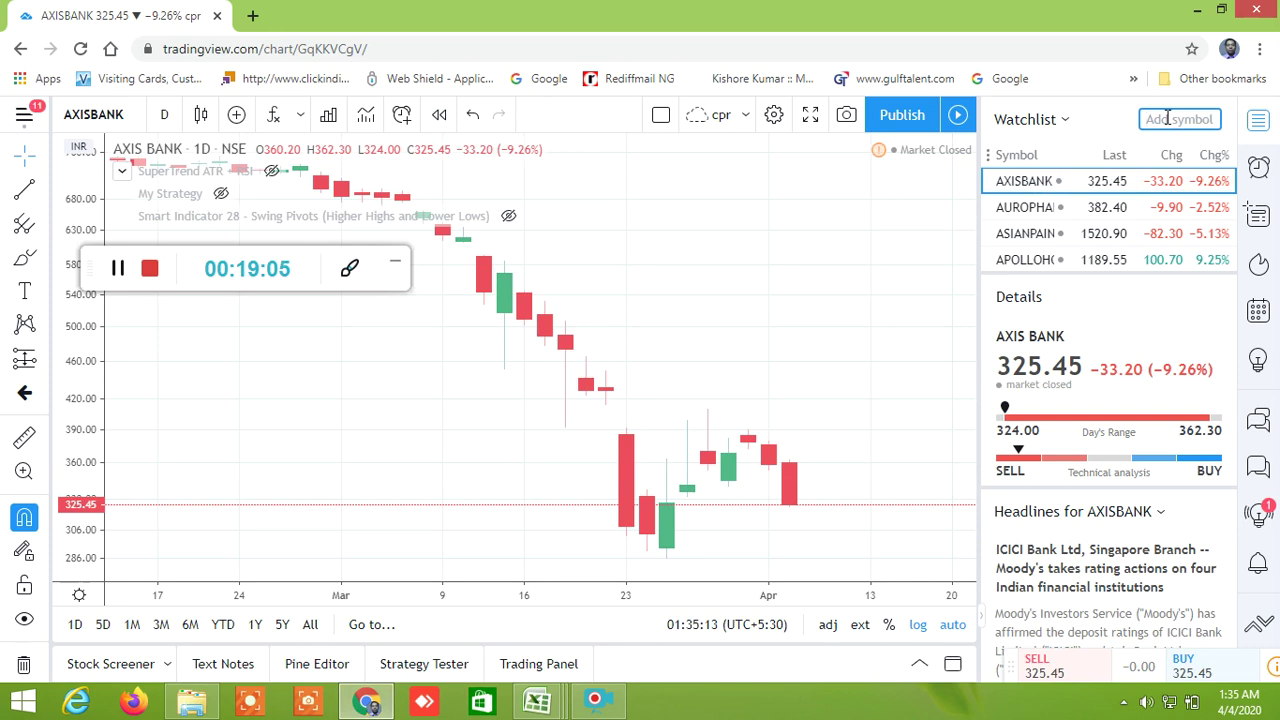
type("APOLLO")
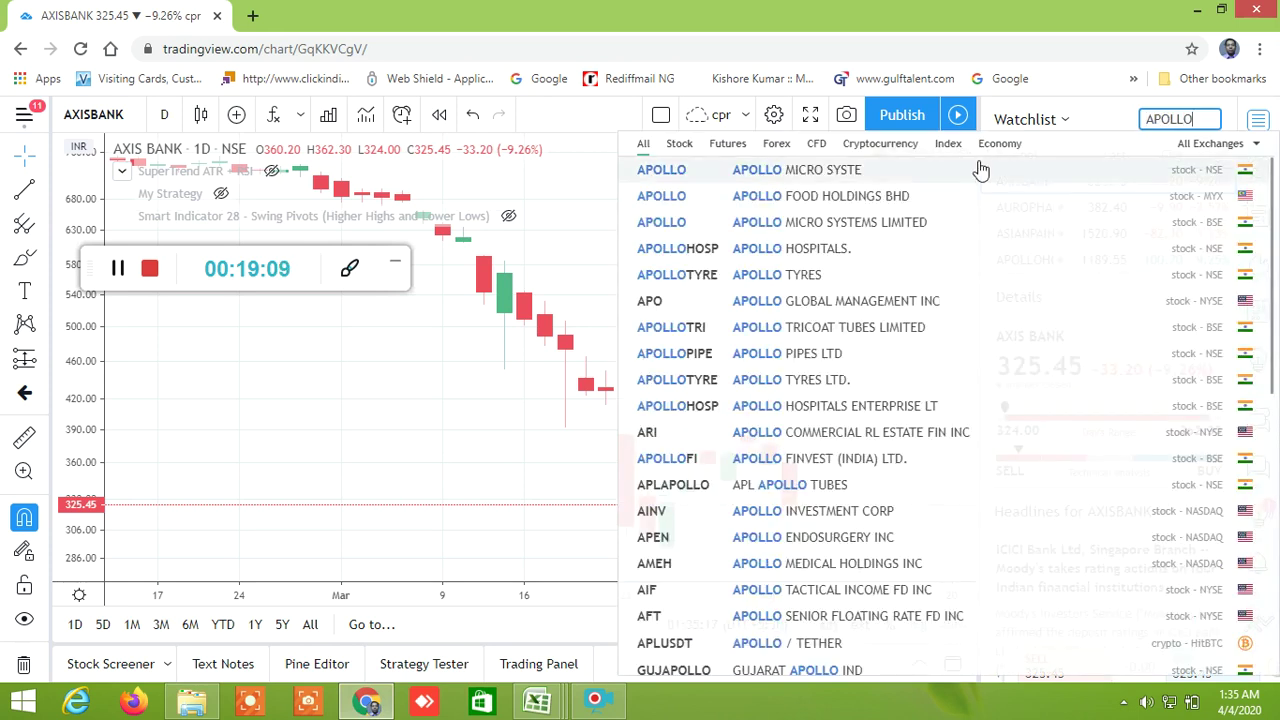
type("HOSP")
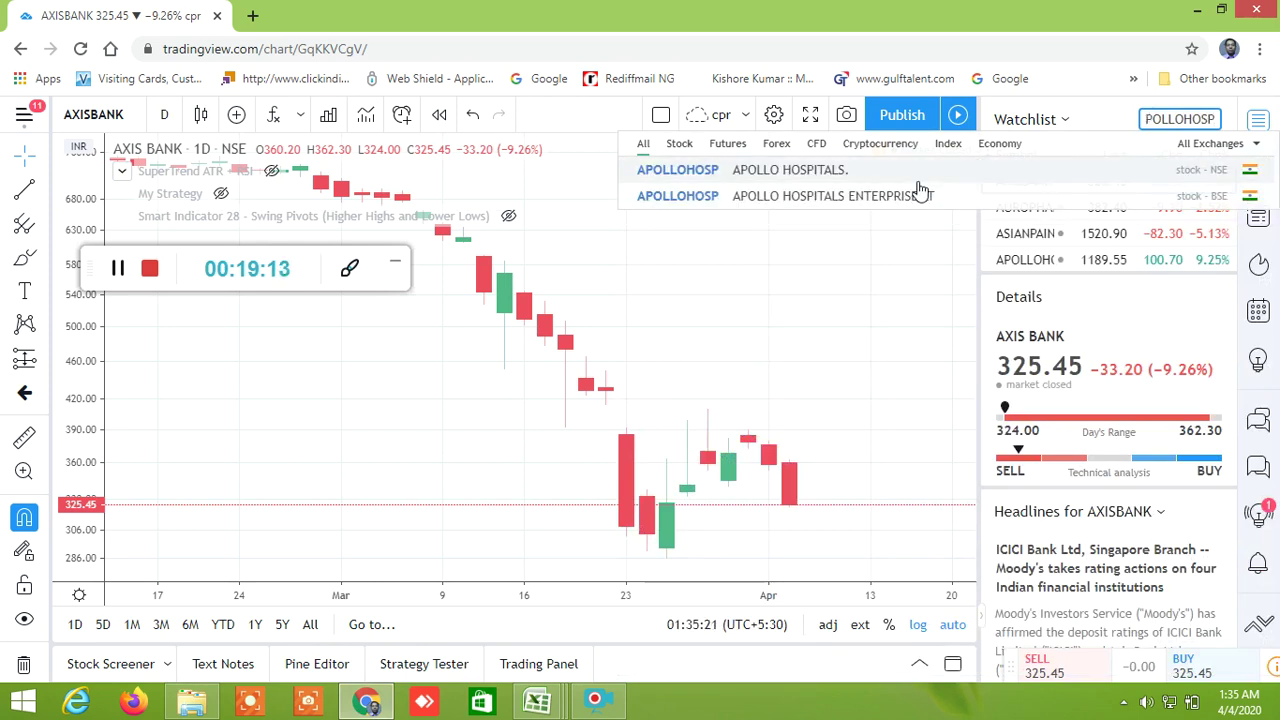
left_click(920, 181)
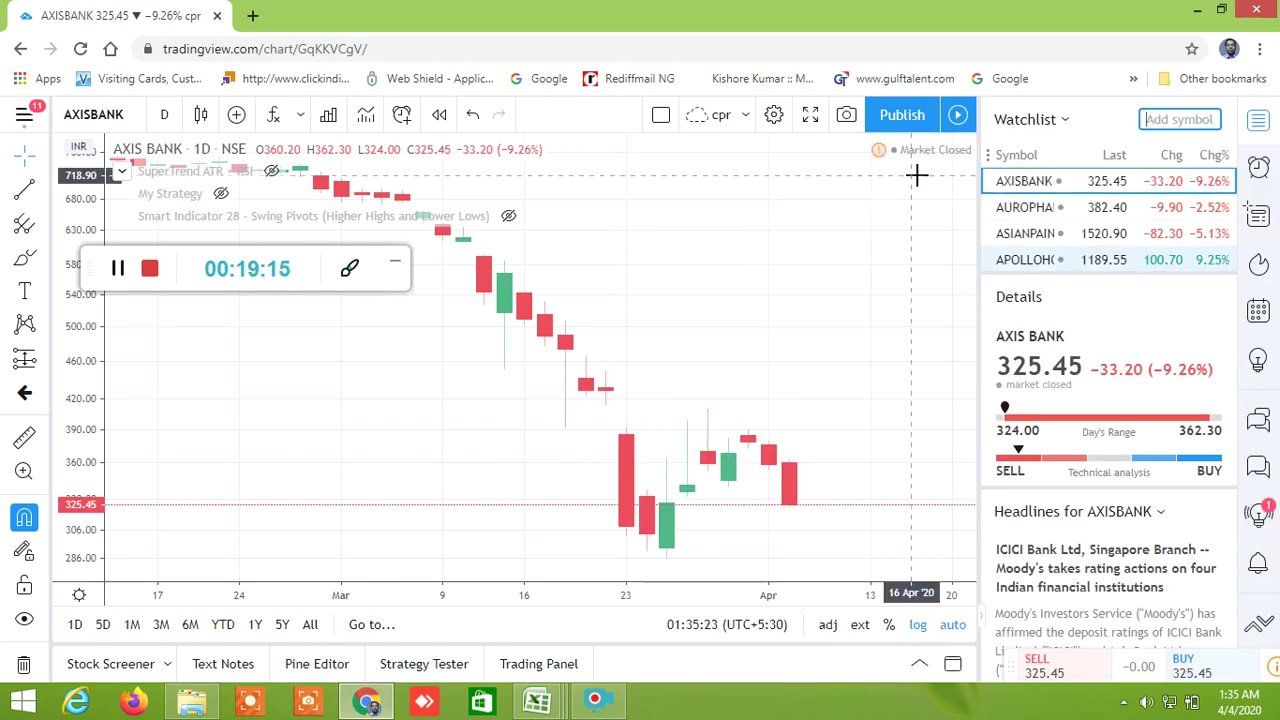
left_click(1055, 262)
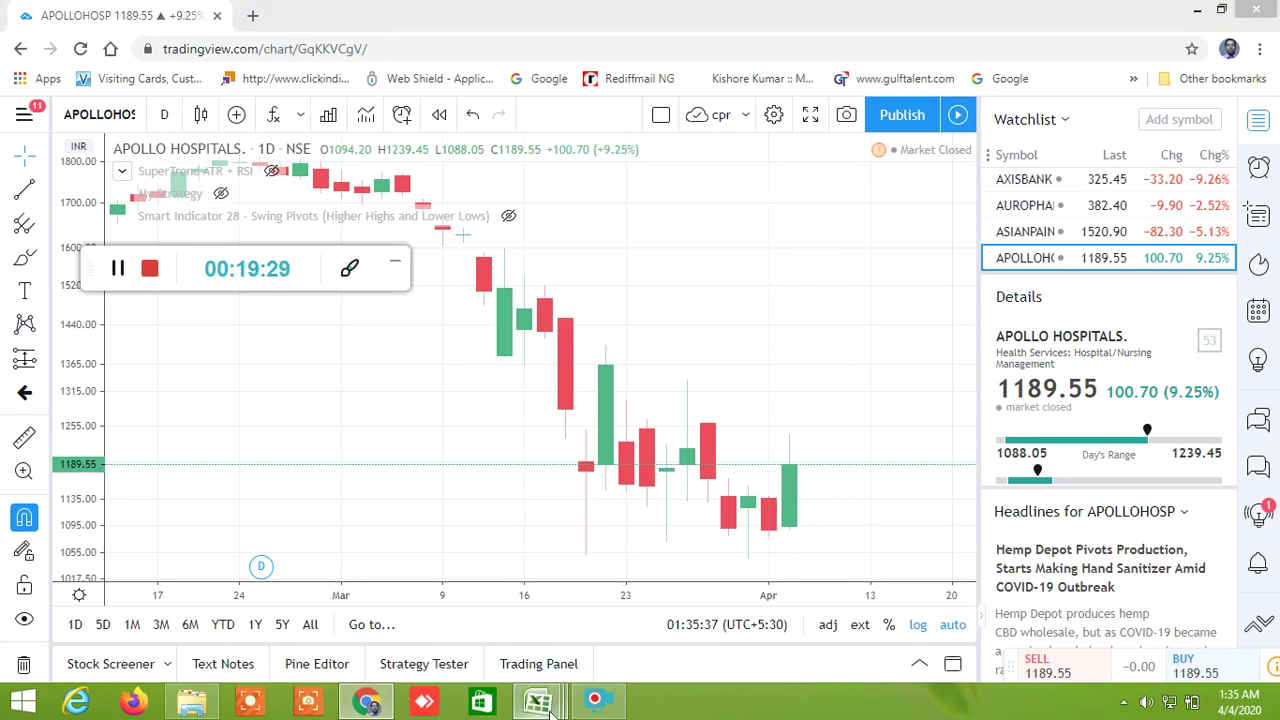
Switch back to the BUY LEVEL AND SELL LEVEL CUM SCREENER workbook in Excel and inspect the BULLISH ENGULFING condition for BIOCON in row 26
mouse_move(548, 712)
left_click(760, 620)
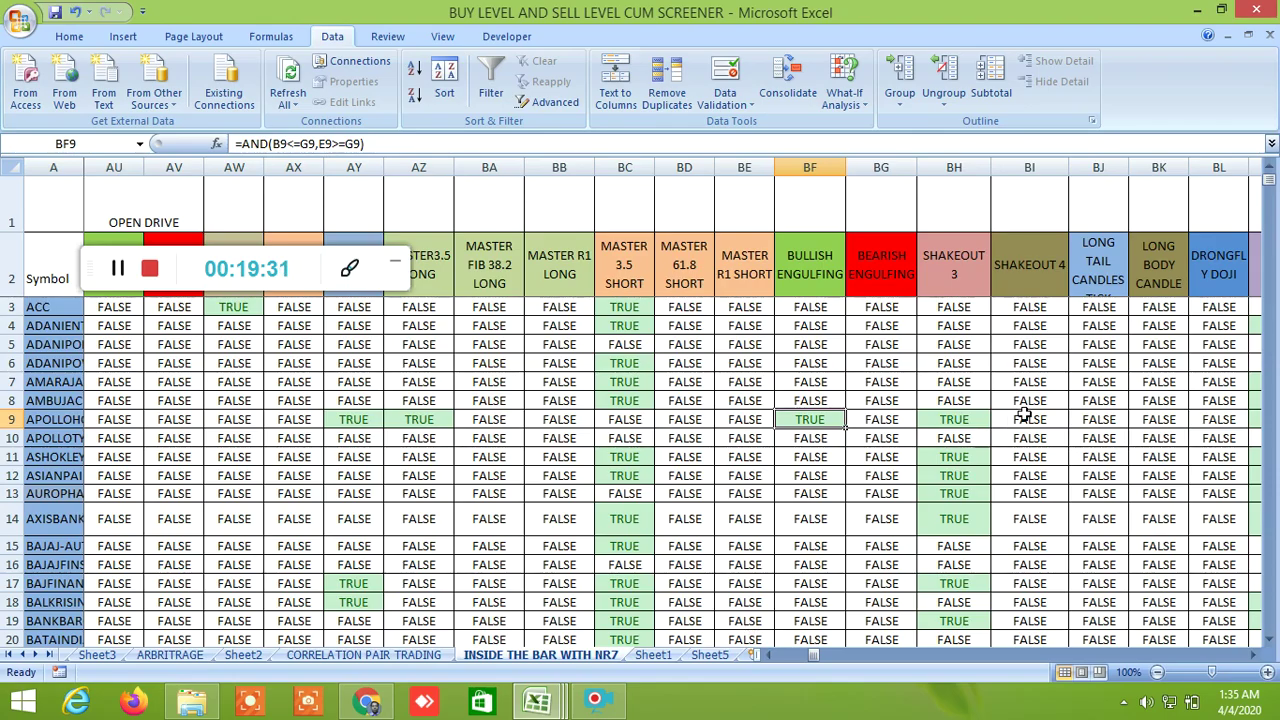
scroll(1024, 413, "down", 2)
scroll(1024, 413, "down", 2)
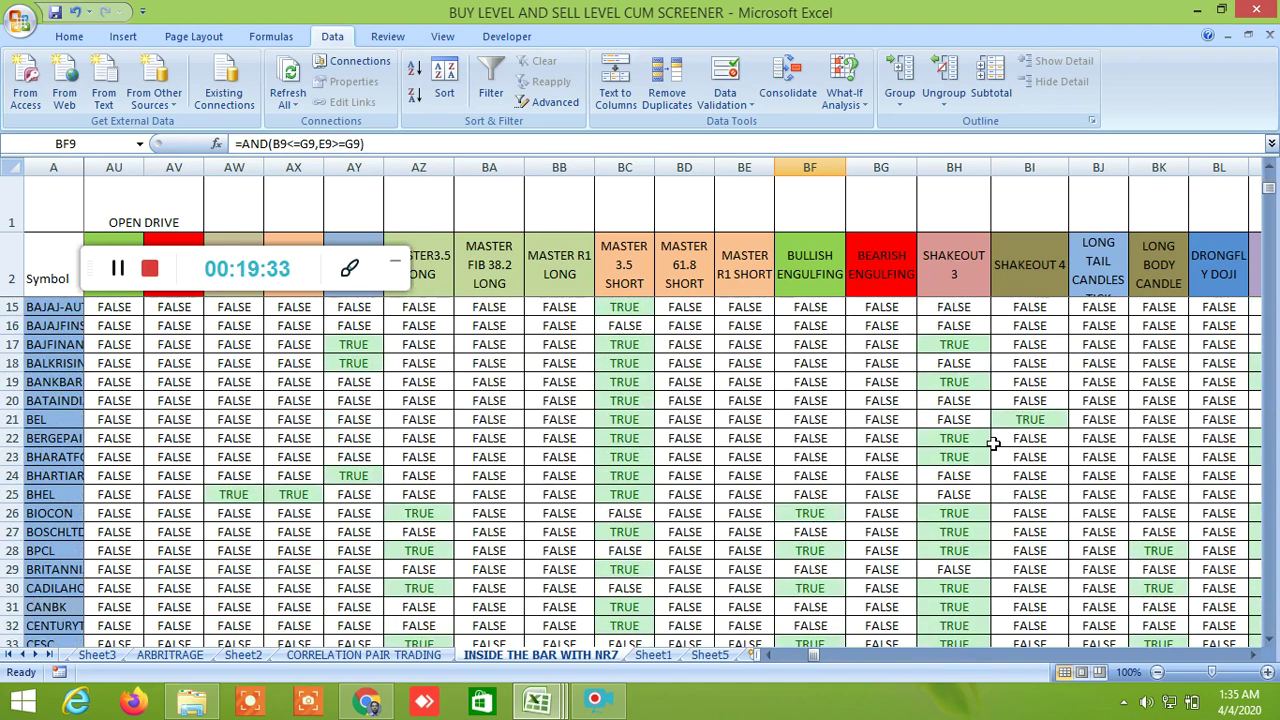
left_click(815, 516)
scroll(1038, 490, "up", 4)
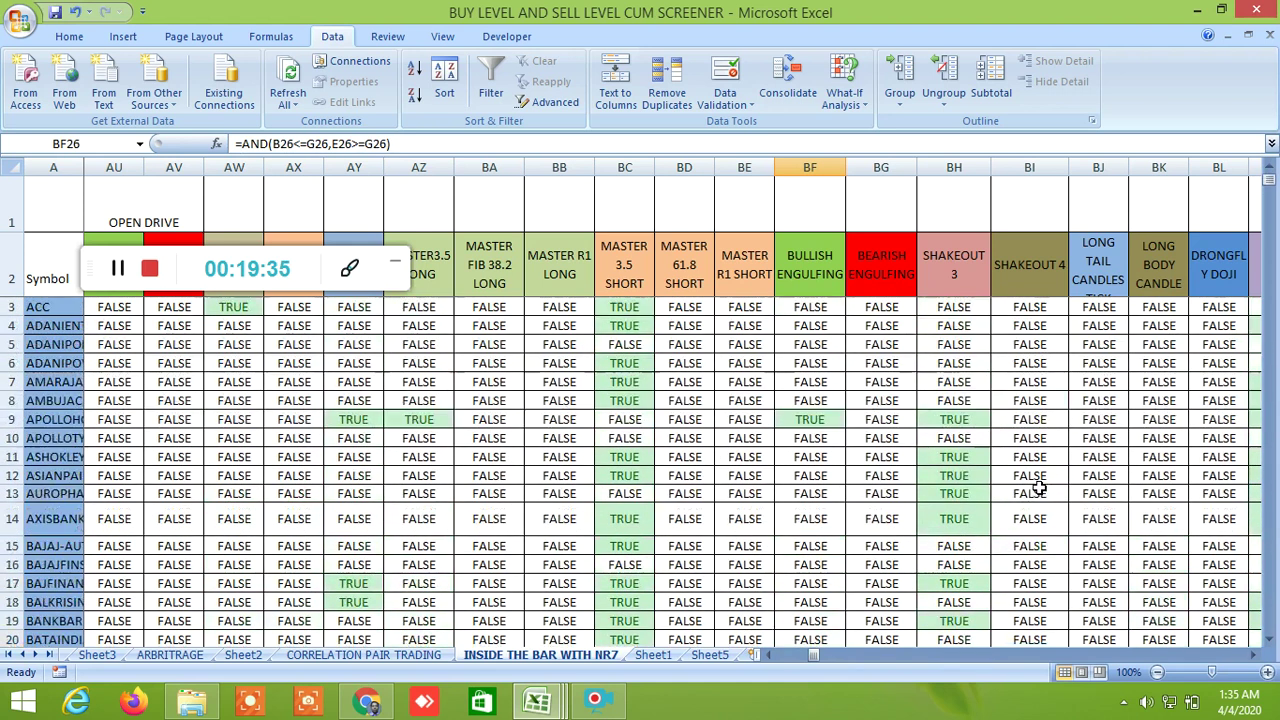
Show the candlestick pattern columns through KICKERS SIGNAL, and inspect the LONG BODY CANDLE condition for BPCL in row 28
left_click_drag(1250, 658, 1250, 658)
scroll(877, 436, "down", 1)
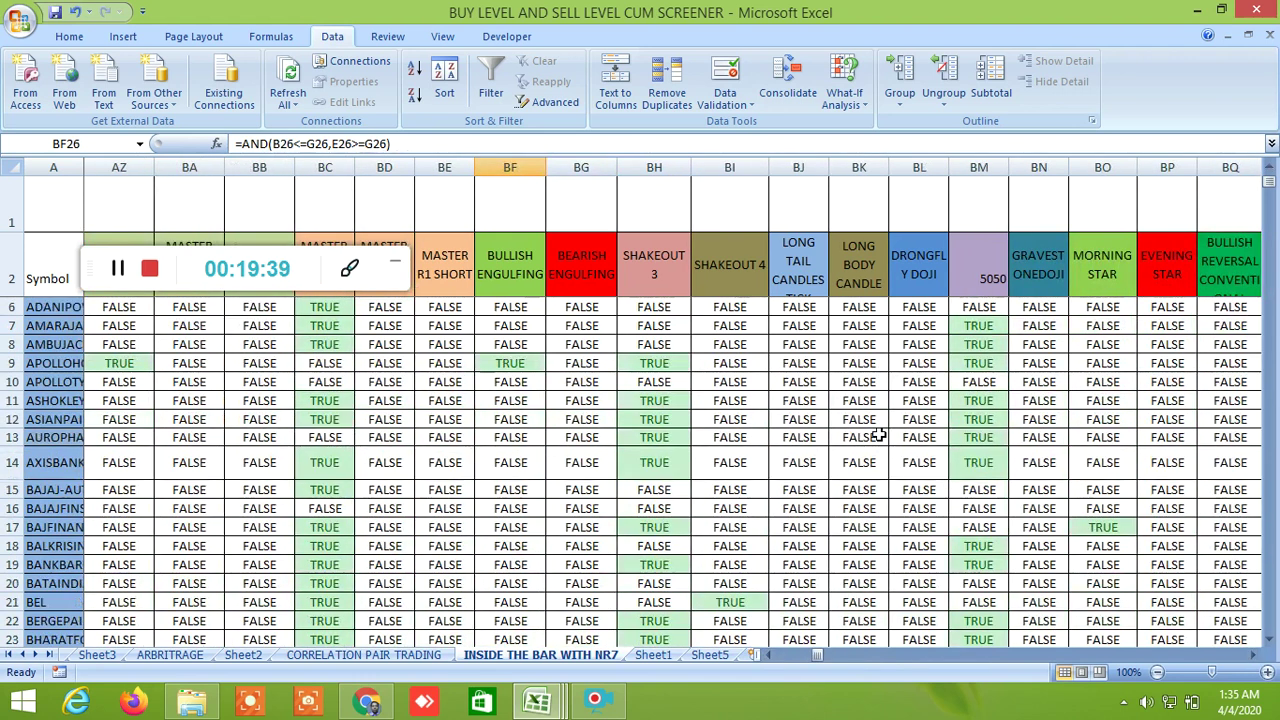
scroll(877, 436, "down", 3)
scroll(877, 436, "up", 3)
scroll(877, 436, "down", 4)
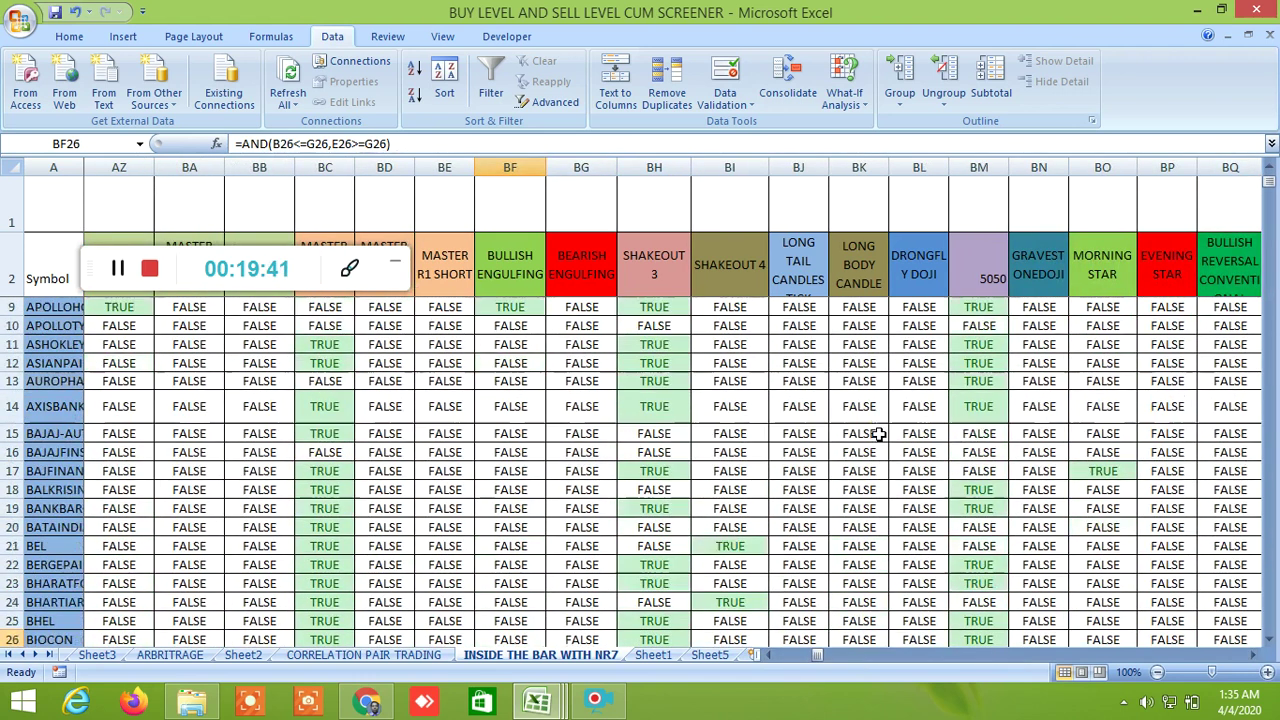
scroll(877, 436, "down", 3)
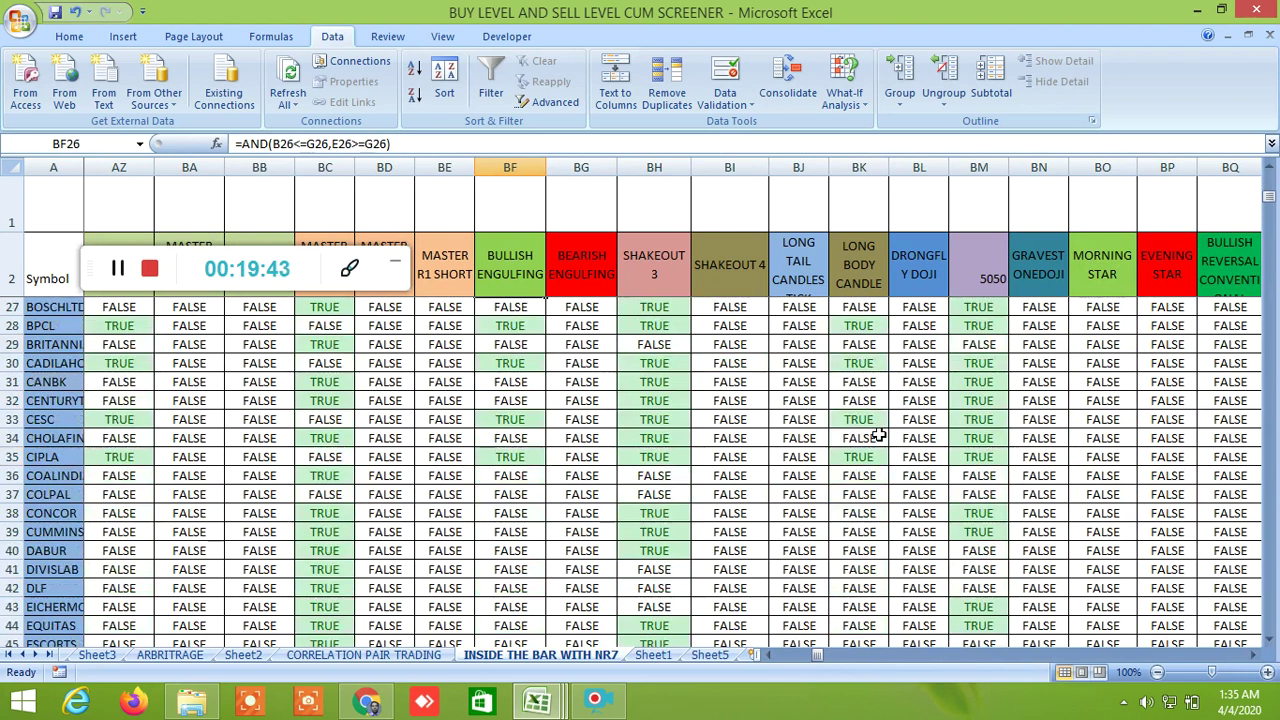
scroll(877, 436, "up", 8)
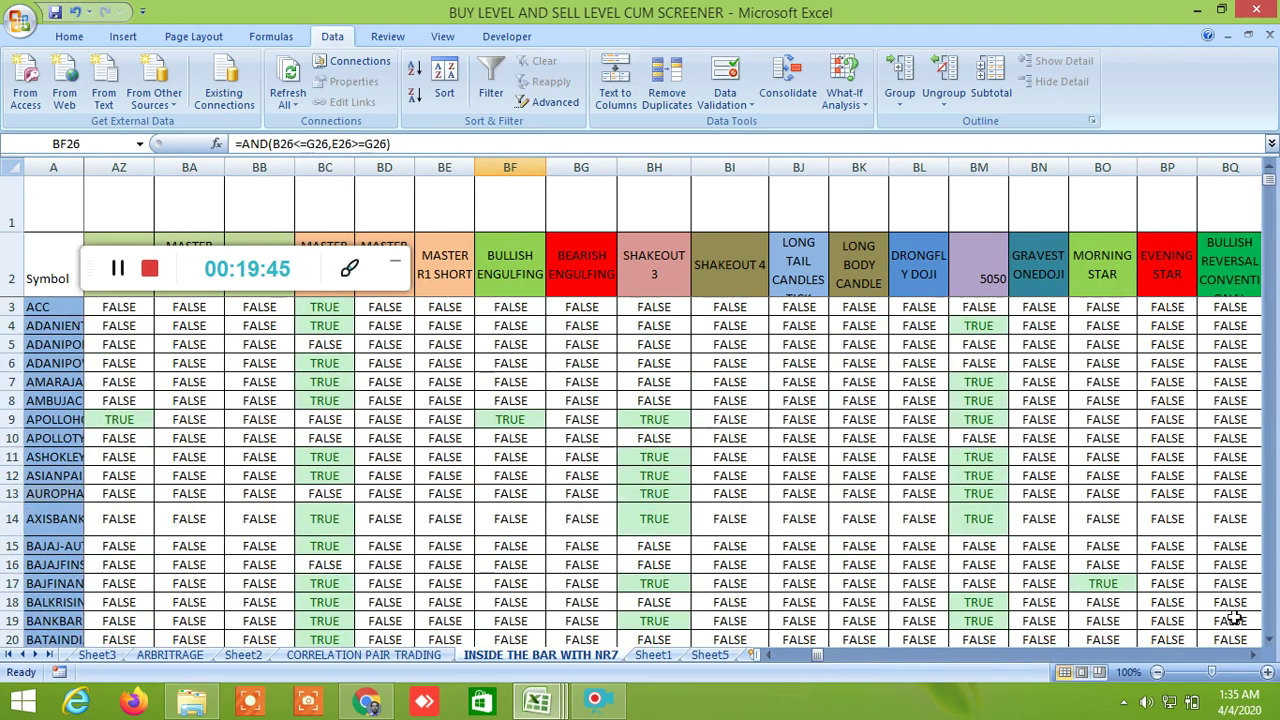
scroll(1253, 654, "right", 4)
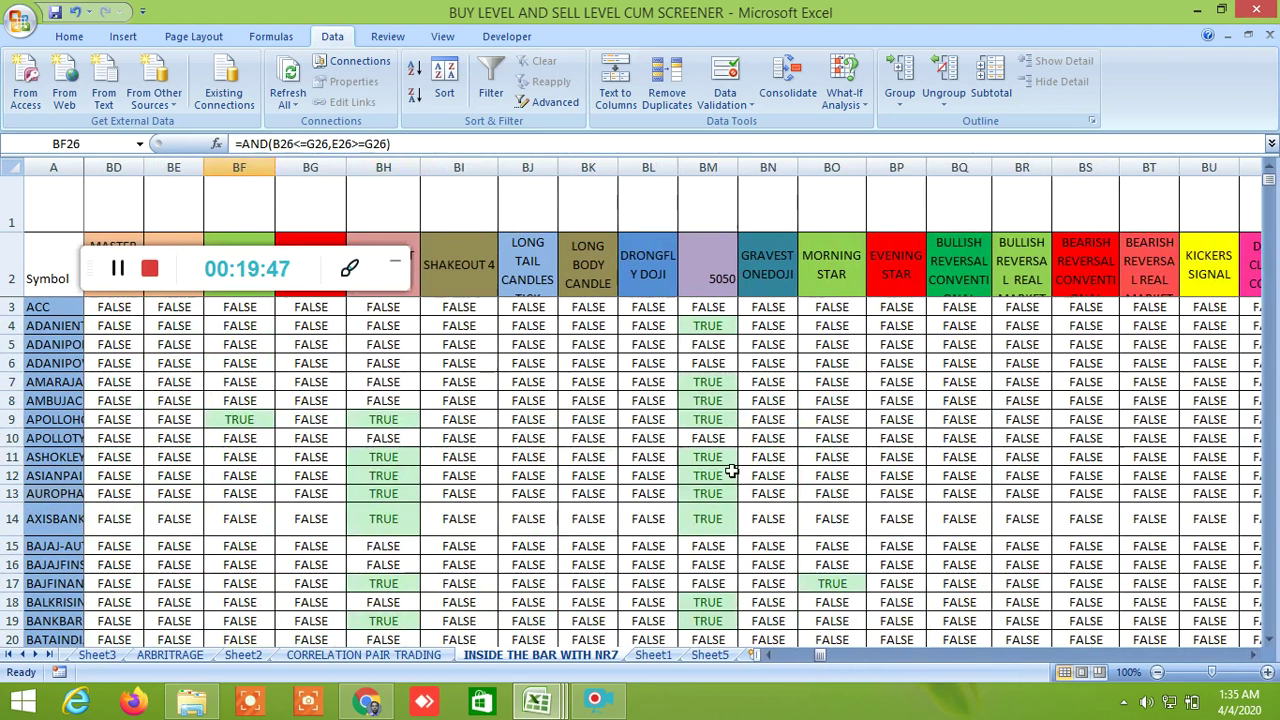
scroll(732, 471, "down", 6)
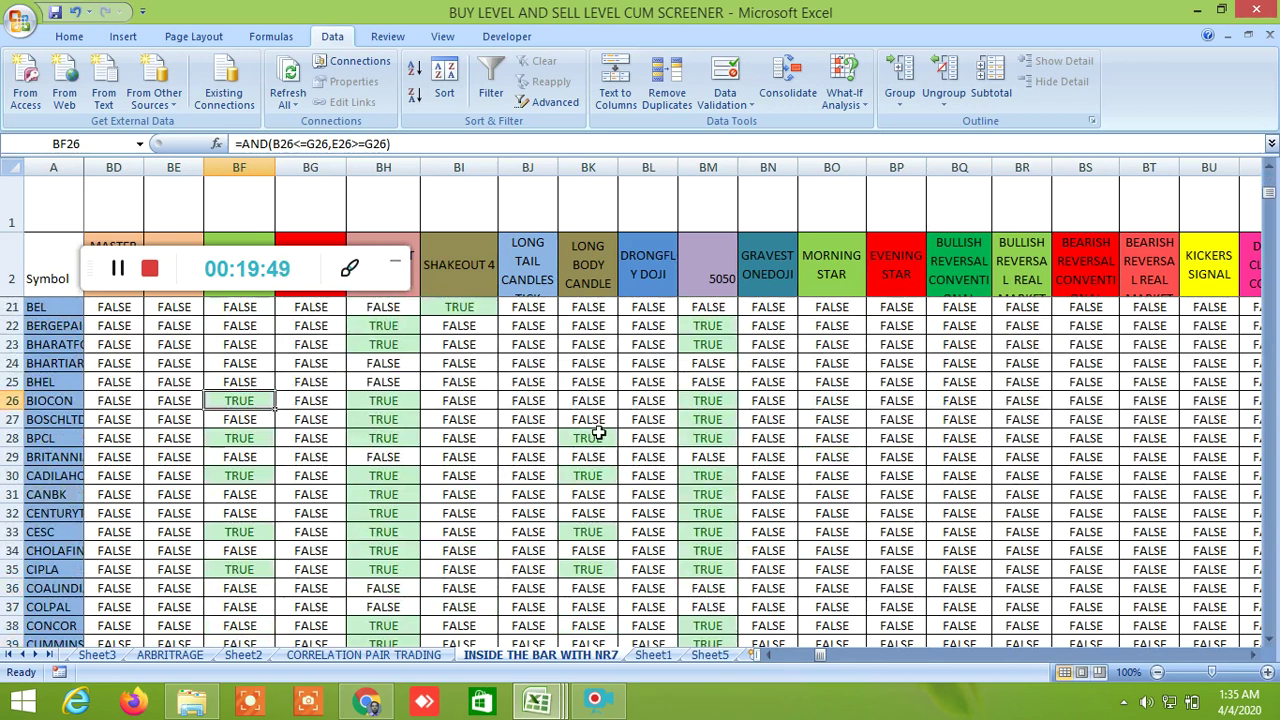
left_click(595, 438)
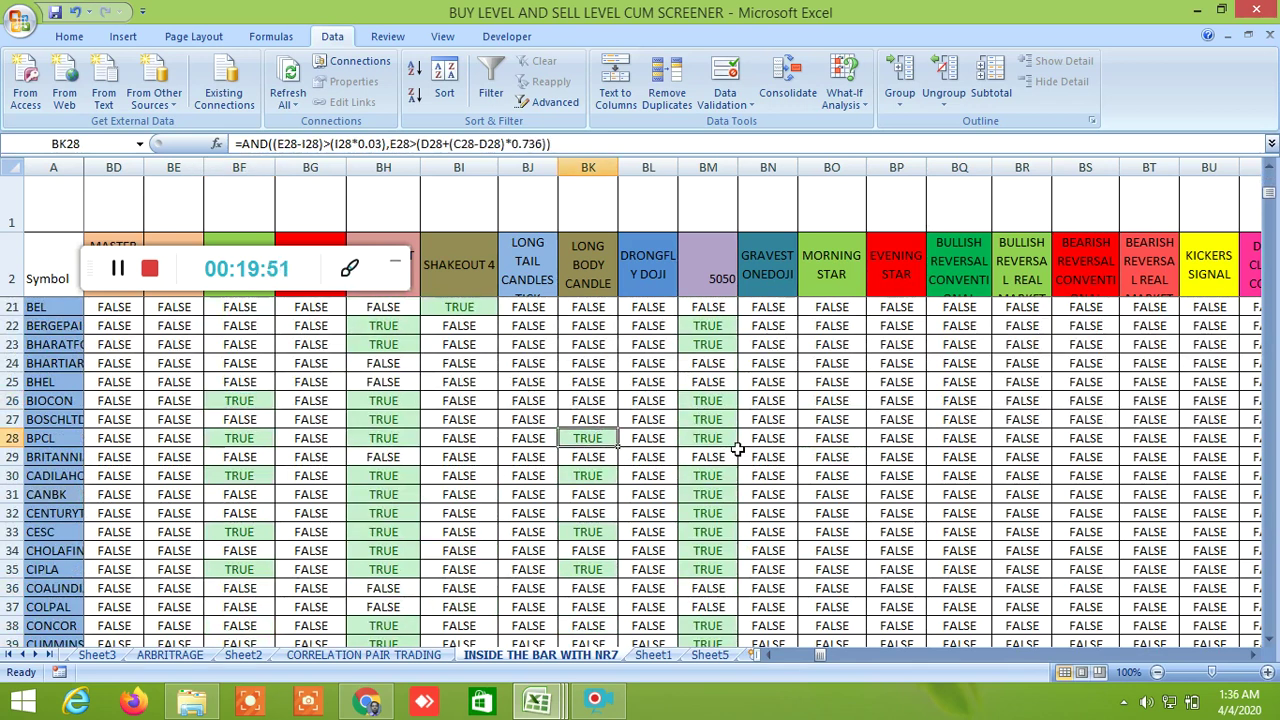
Switch to TradingView in Chrome, add the NSE stock BPCL to the watchlist and open its chart
left_click(366, 700)
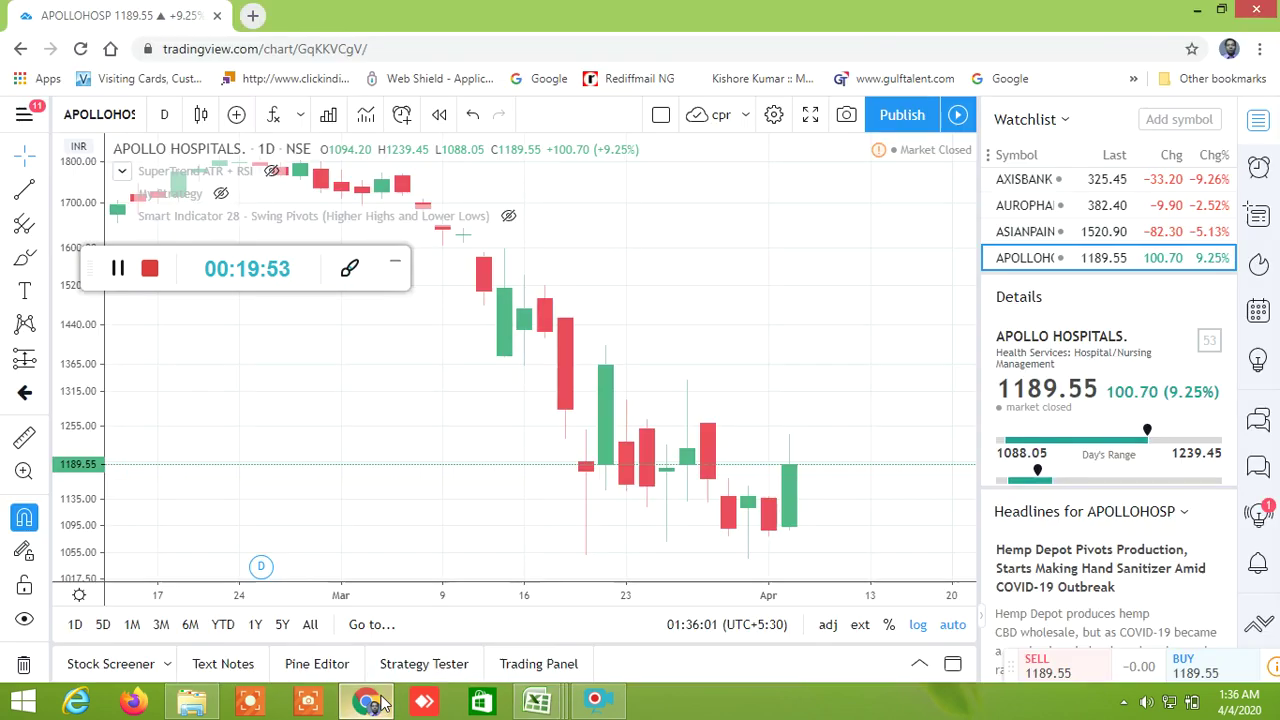
left_click(1148, 119)
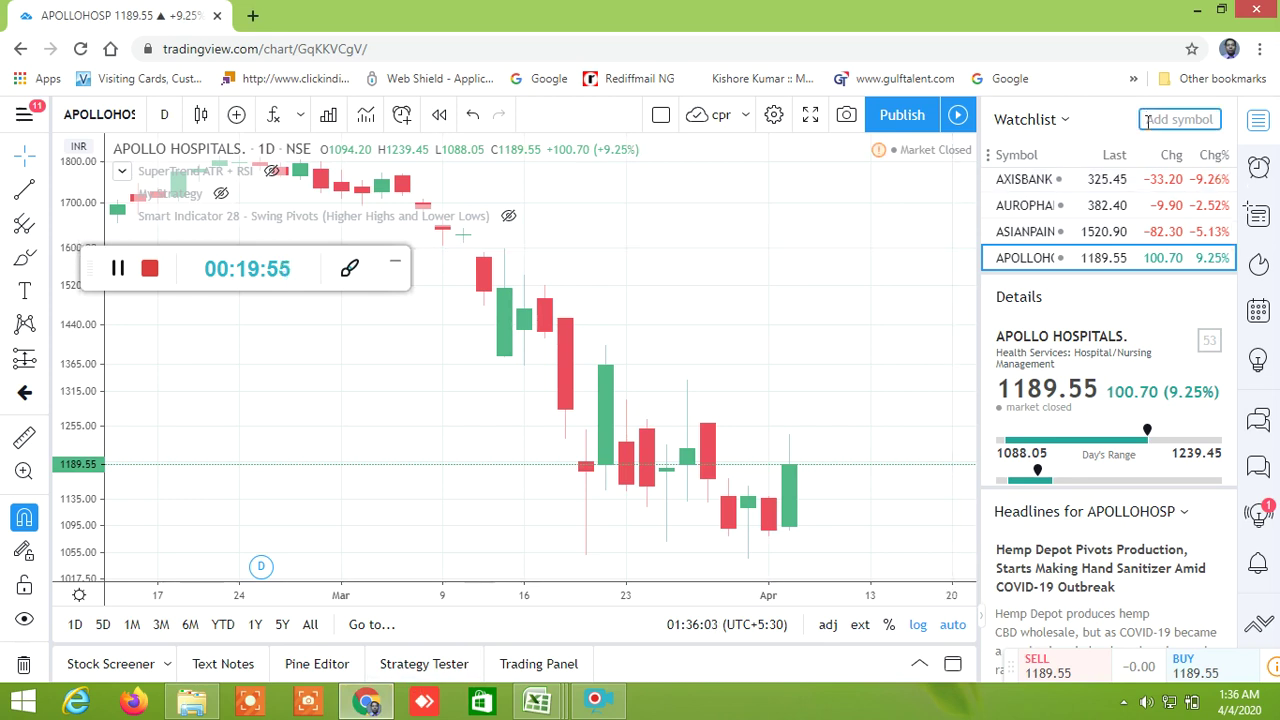
type("BPCL")
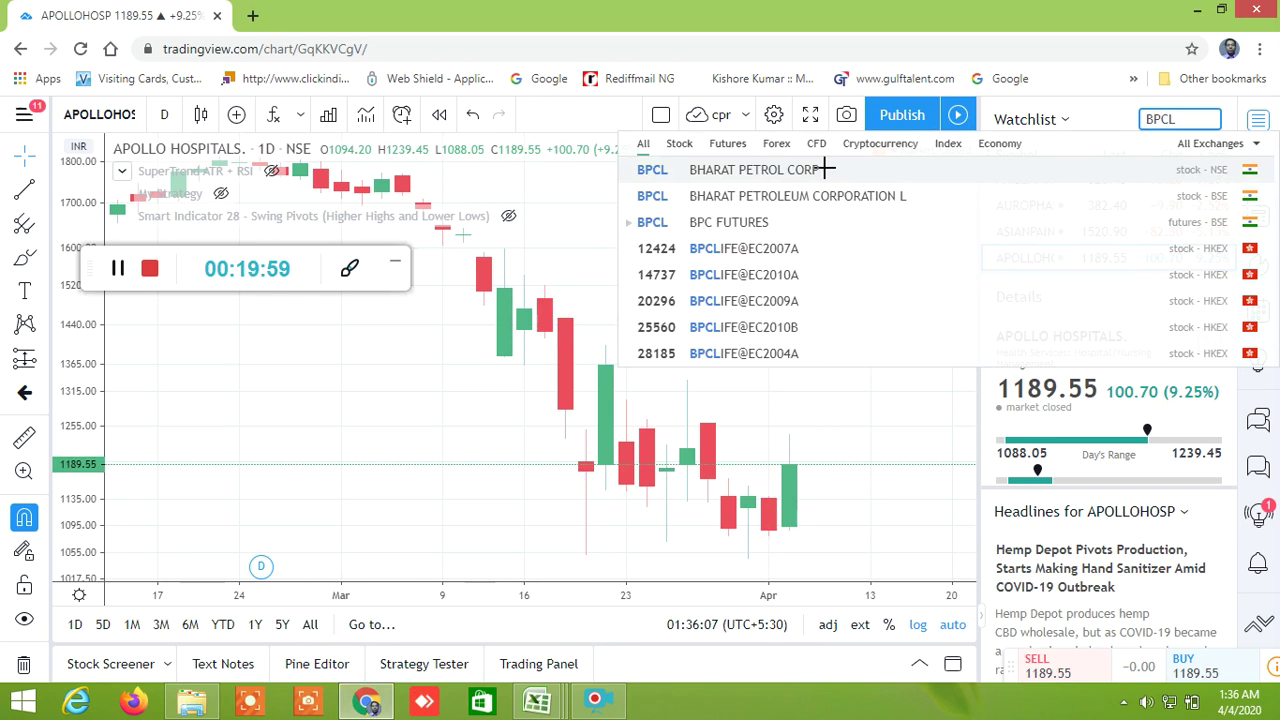
left_click(825, 169)
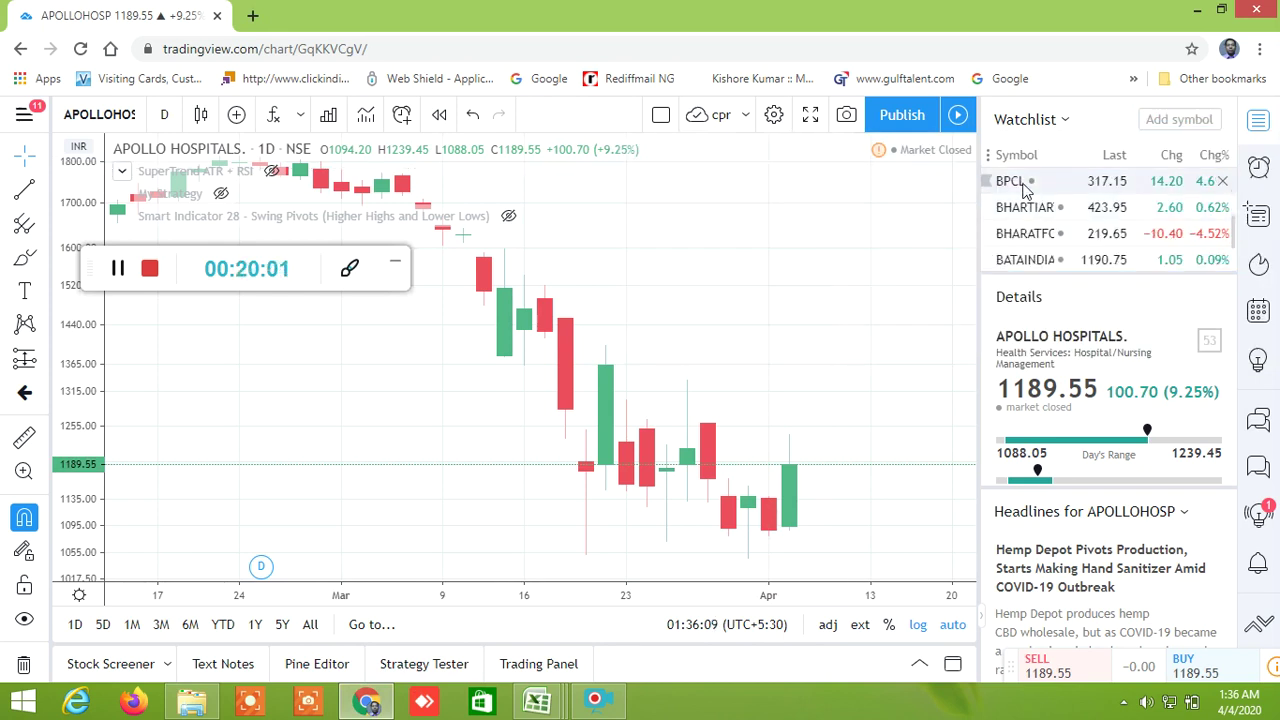
left_click(1022, 186)
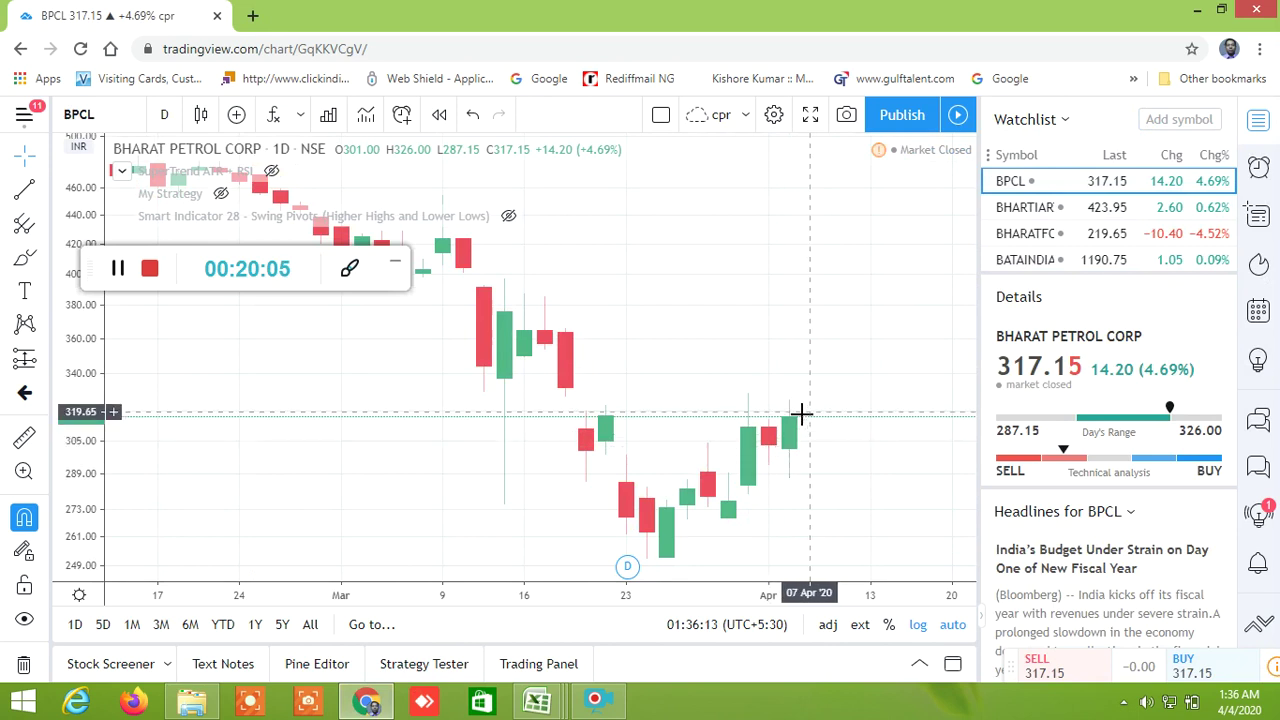
Return to the screener workbook in Excel and inspect the LONG TAIL CANDLES condition for VOLTAS in row 136
left_click(537, 700)
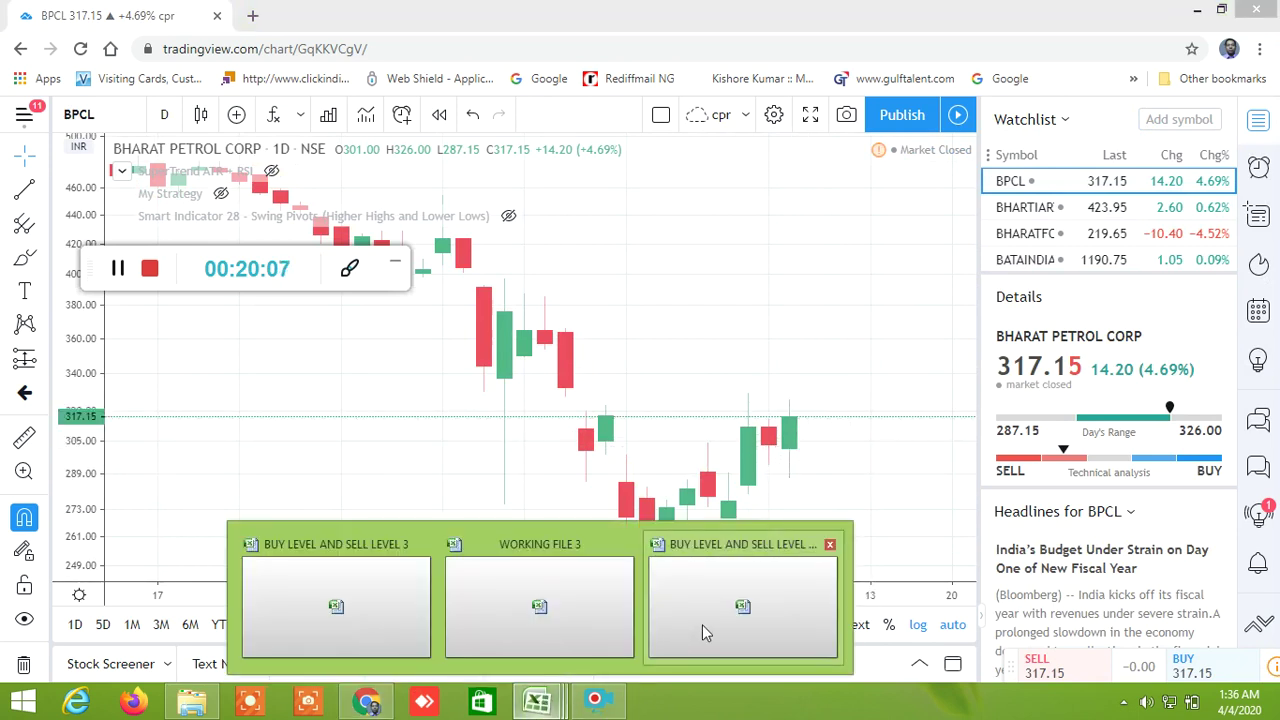
left_click(702, 630)
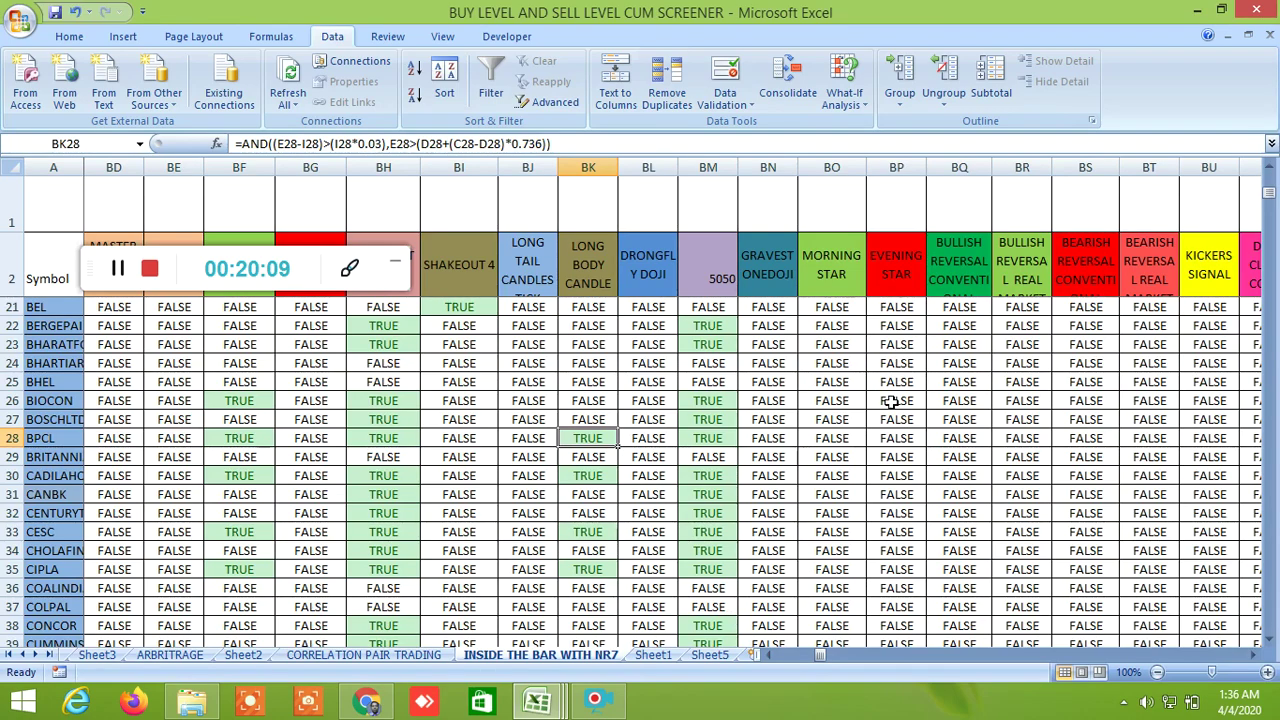
scroll(891, 401, "up", 1)
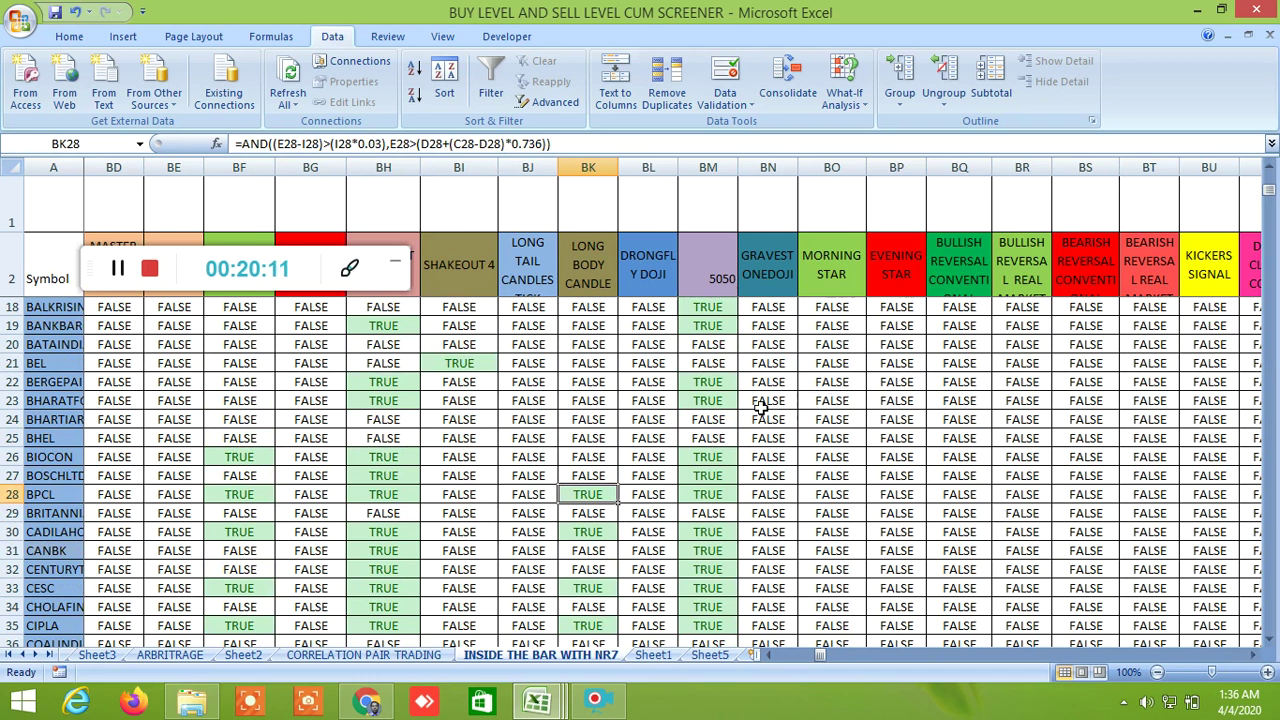
scroll(541, 345, "up", 5)
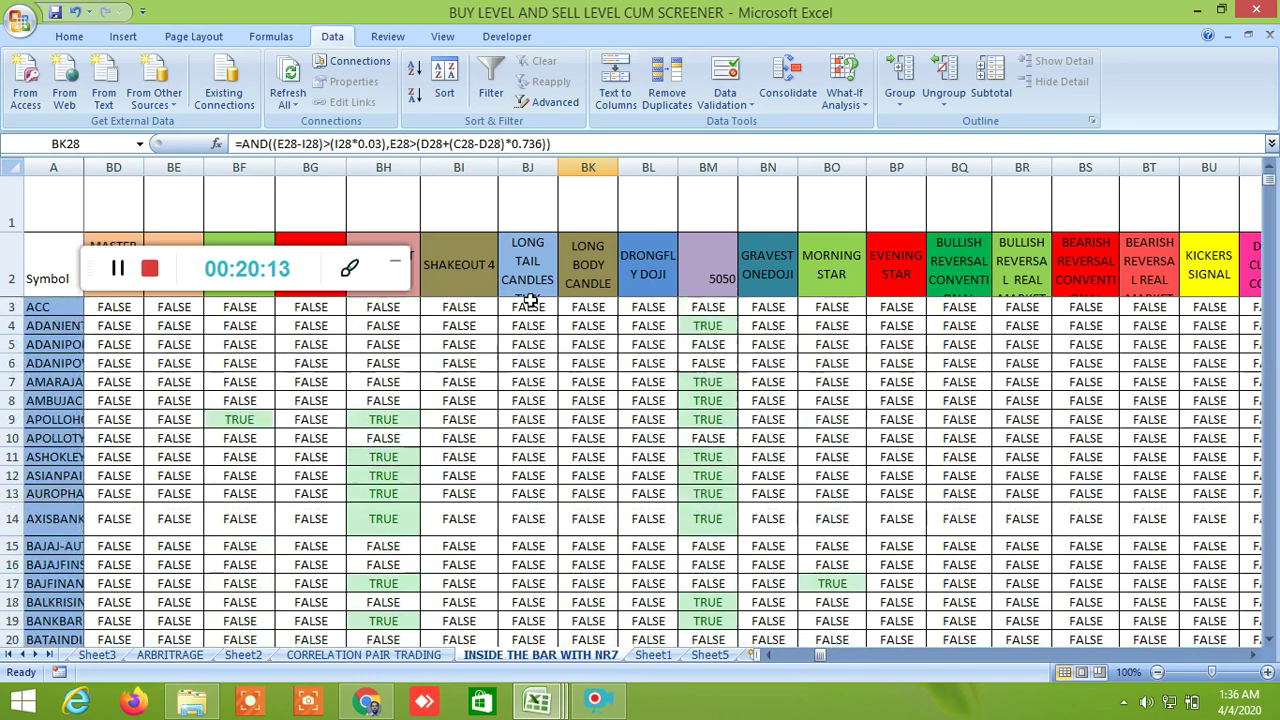
scroll(540, 330, "down", 15)
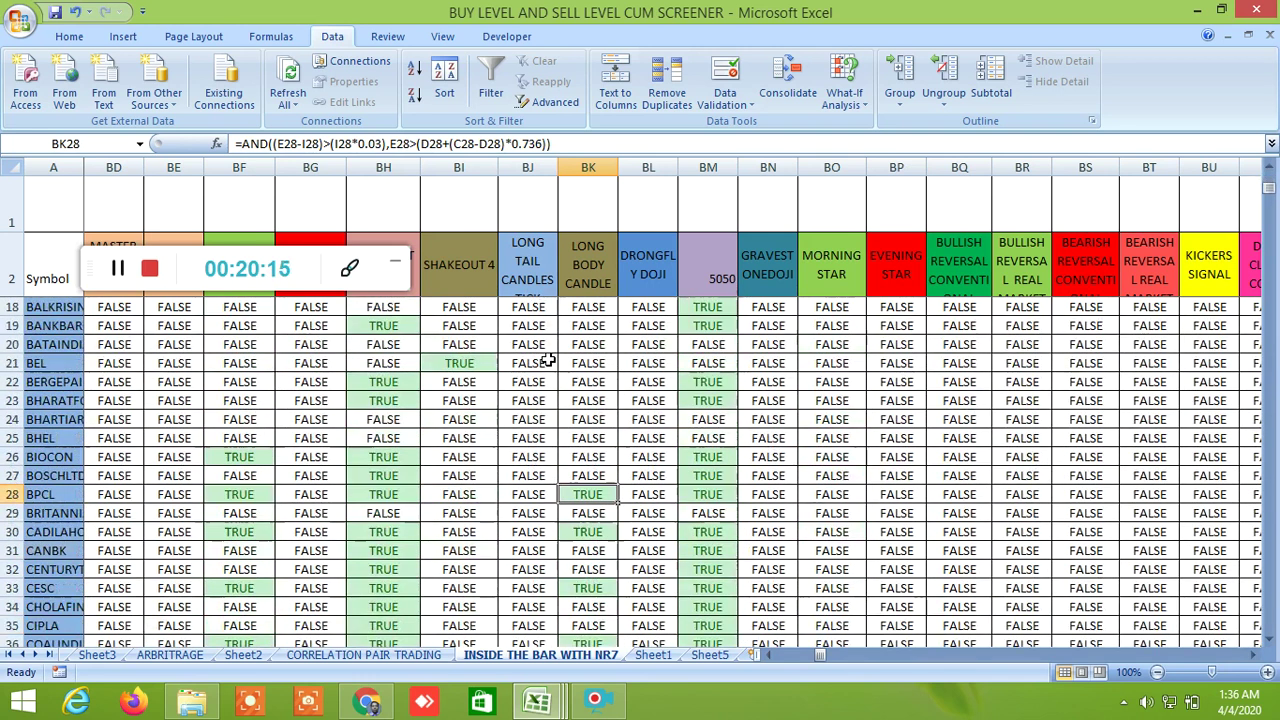
scroll(548, 365, "down", 15)
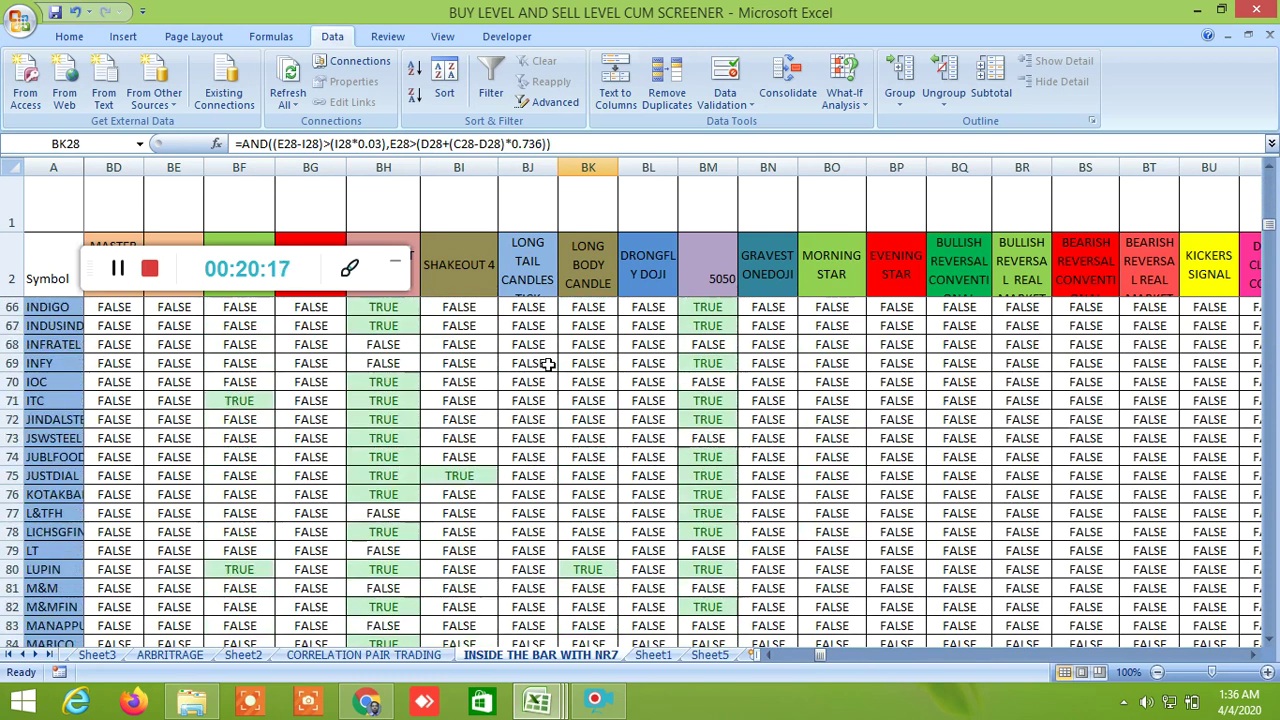
scroll(548, 365, "down", 12)
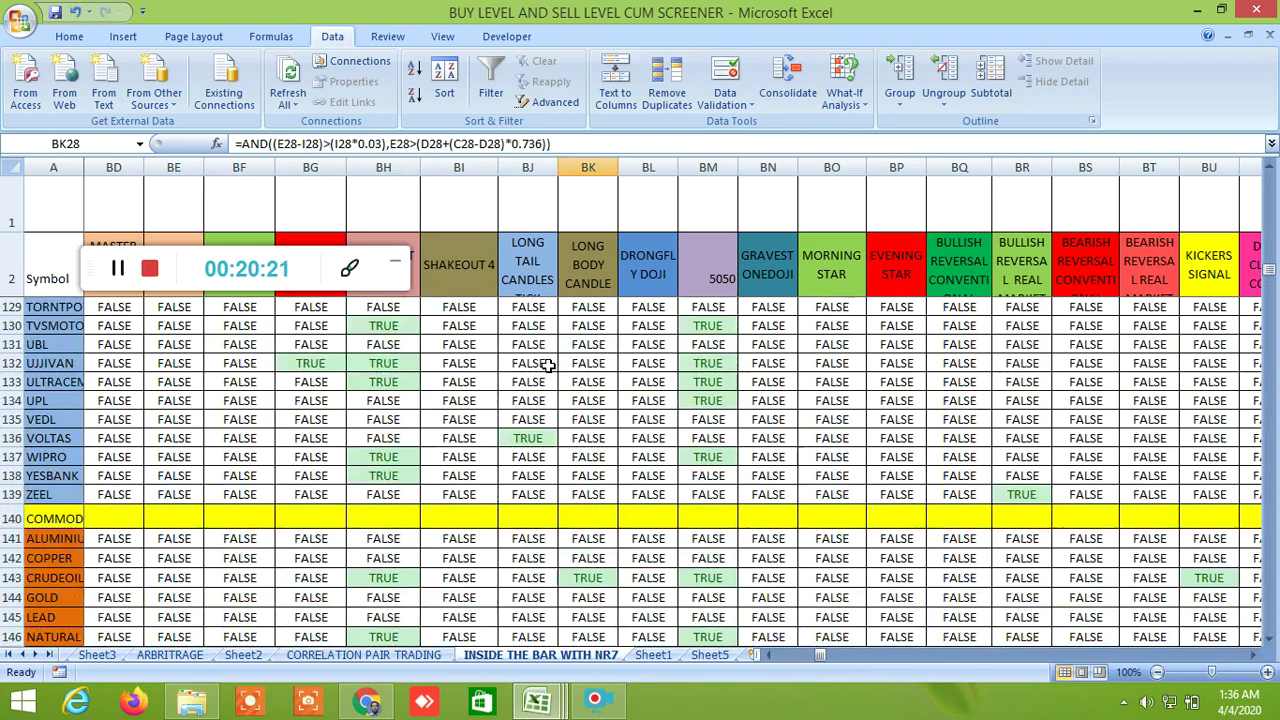
left_click(544, 439)
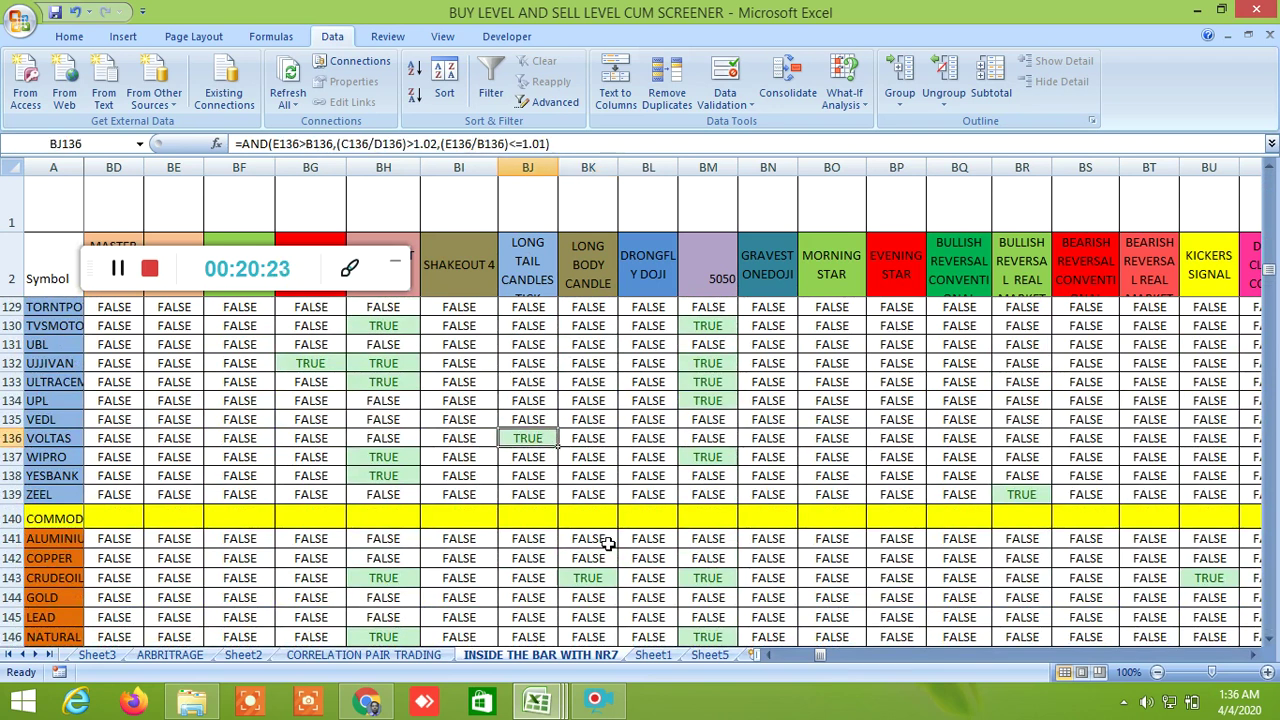
Switch to TradingView in Chrome, add the NSE stock VOLTAS to the watchlist and open its chart
left_click(366, 700)
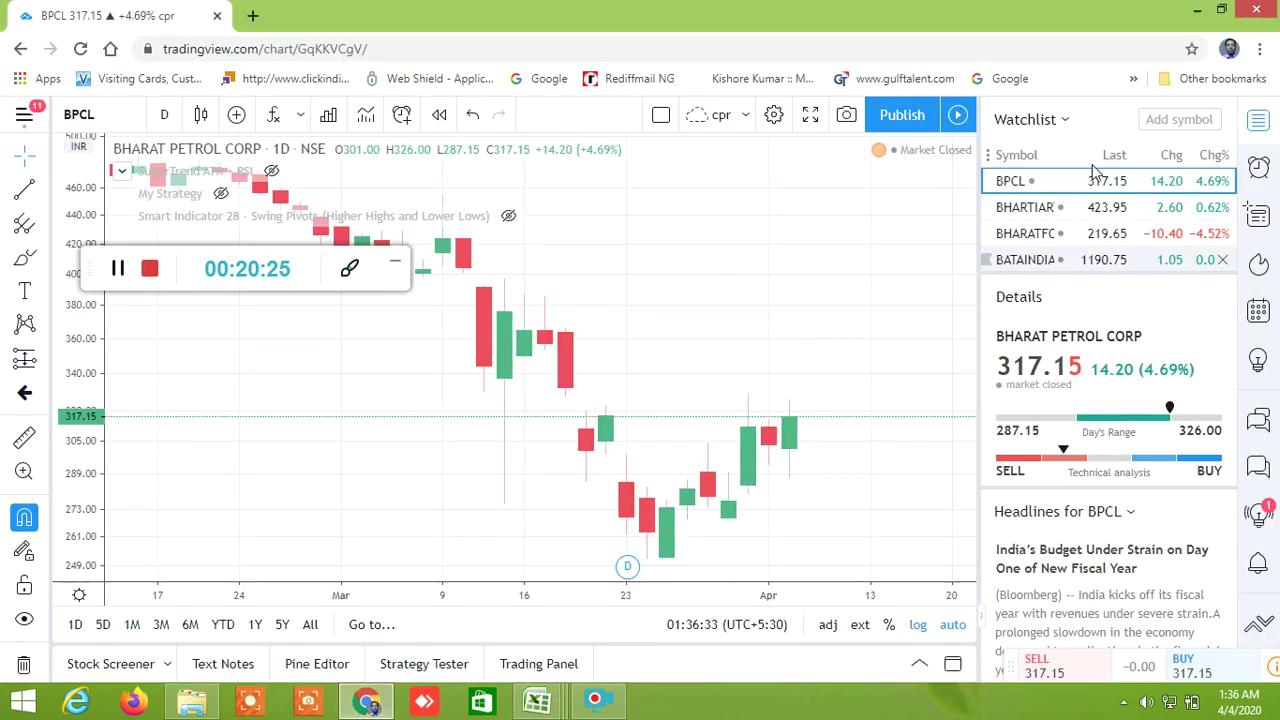
left_click(1177, 121)
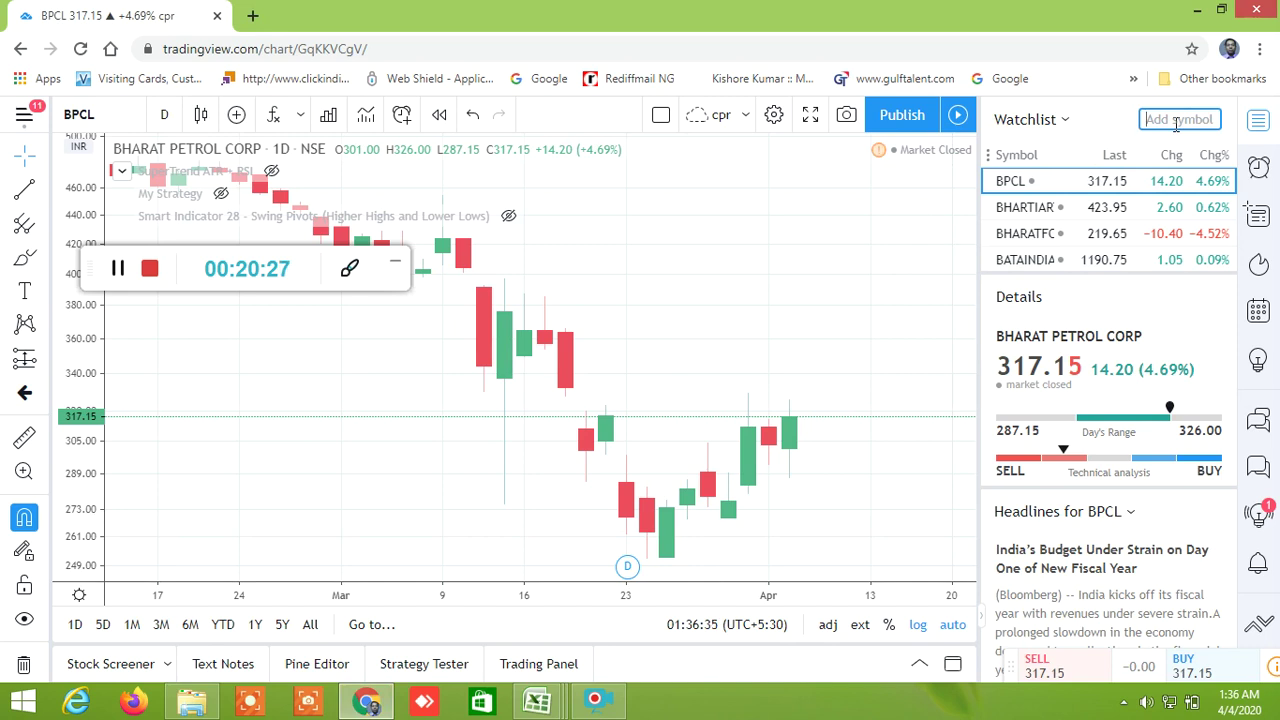
type("VOLTAS")
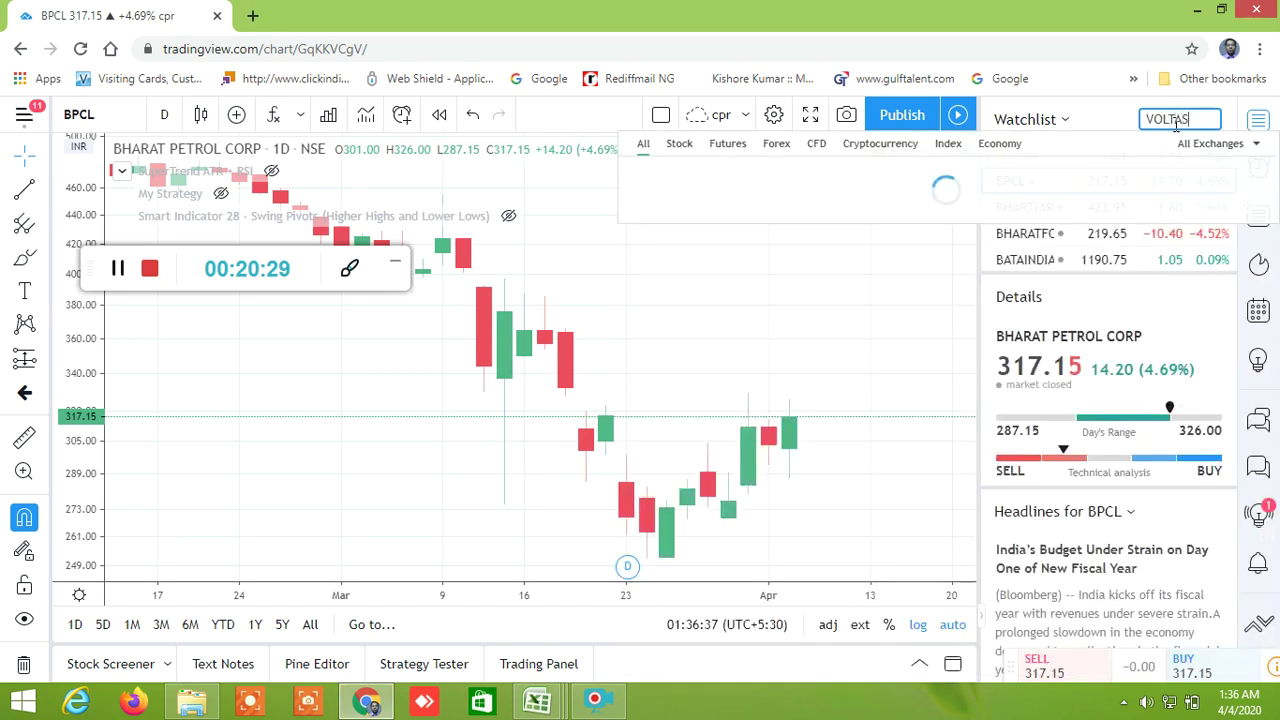
left_click(958, 180)
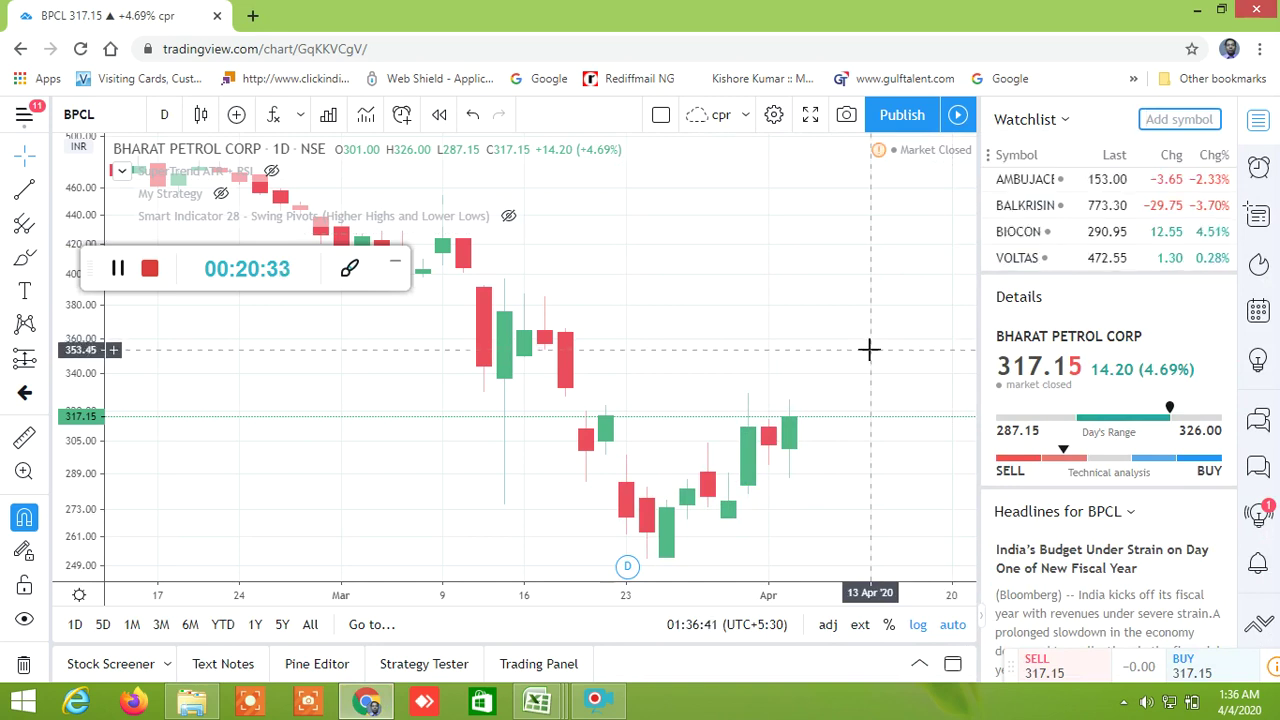
left_click(1027, 264)
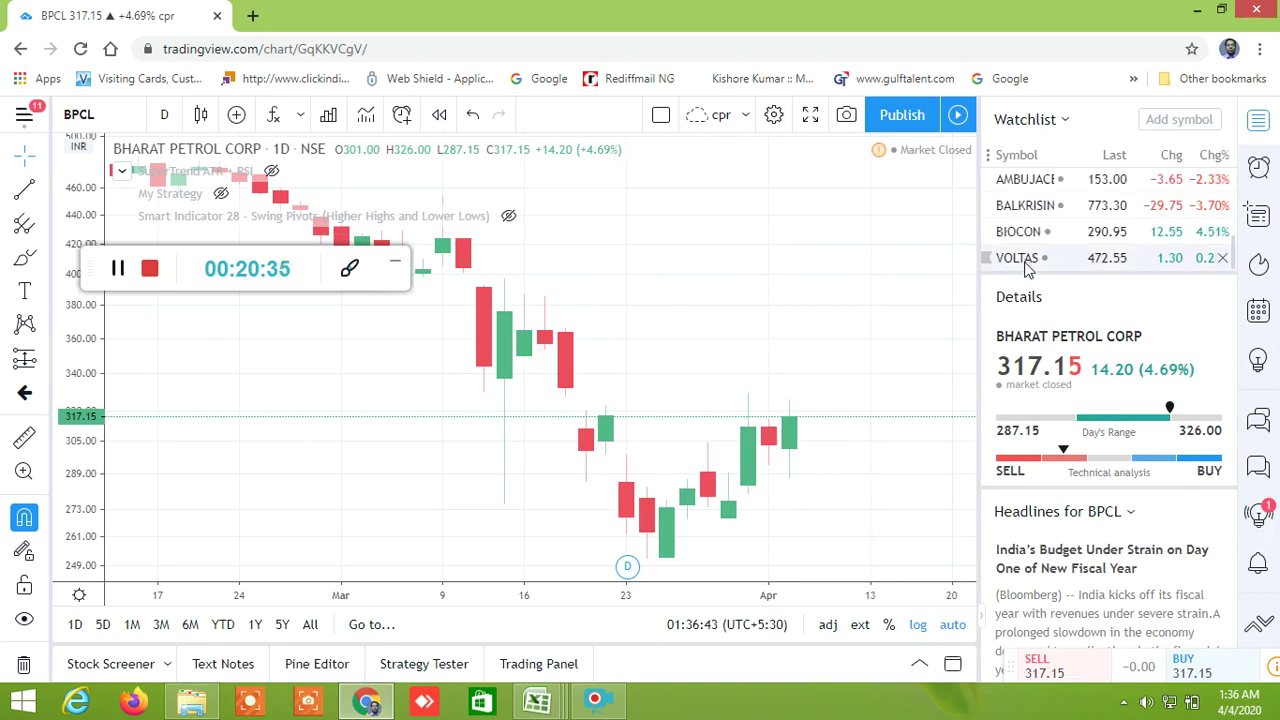
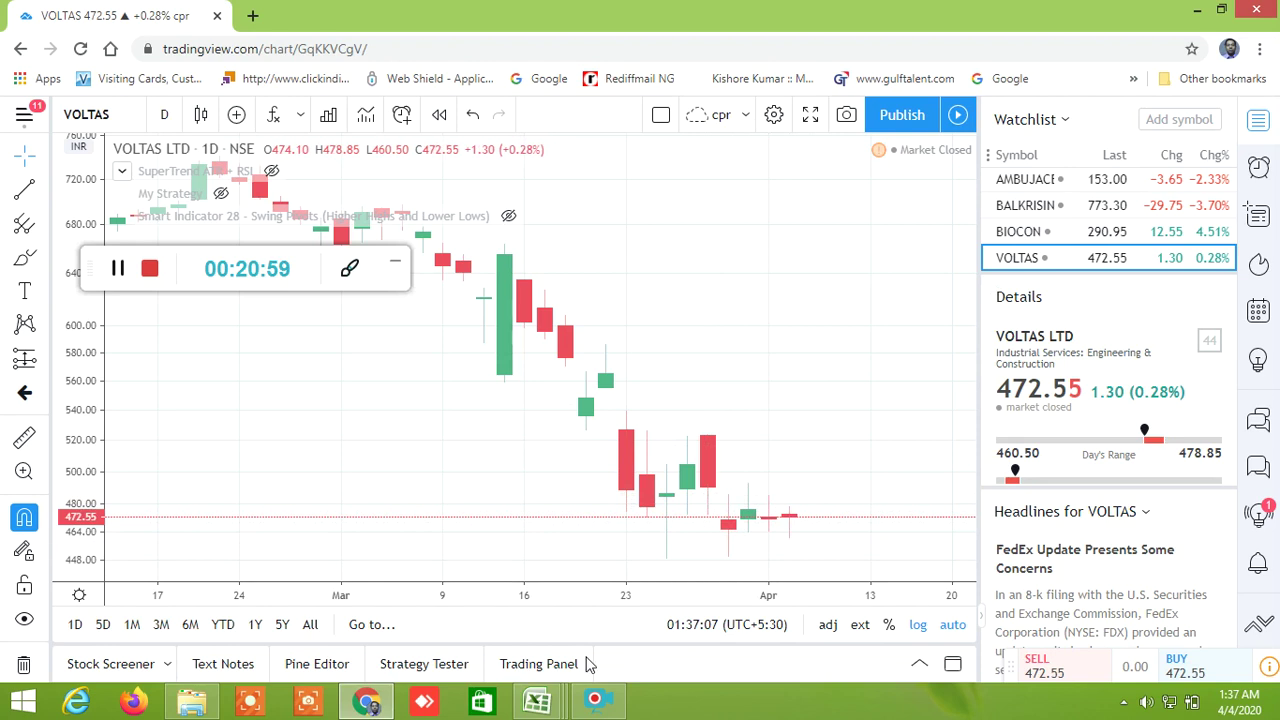
Return to the screener workbook in Excel and inspect the BULLISH REVERSAL REAL MARKET condition for POWERGRID in row 107 and SRF in row 117
mouse_move(537, 702)
left_click(775, 615)
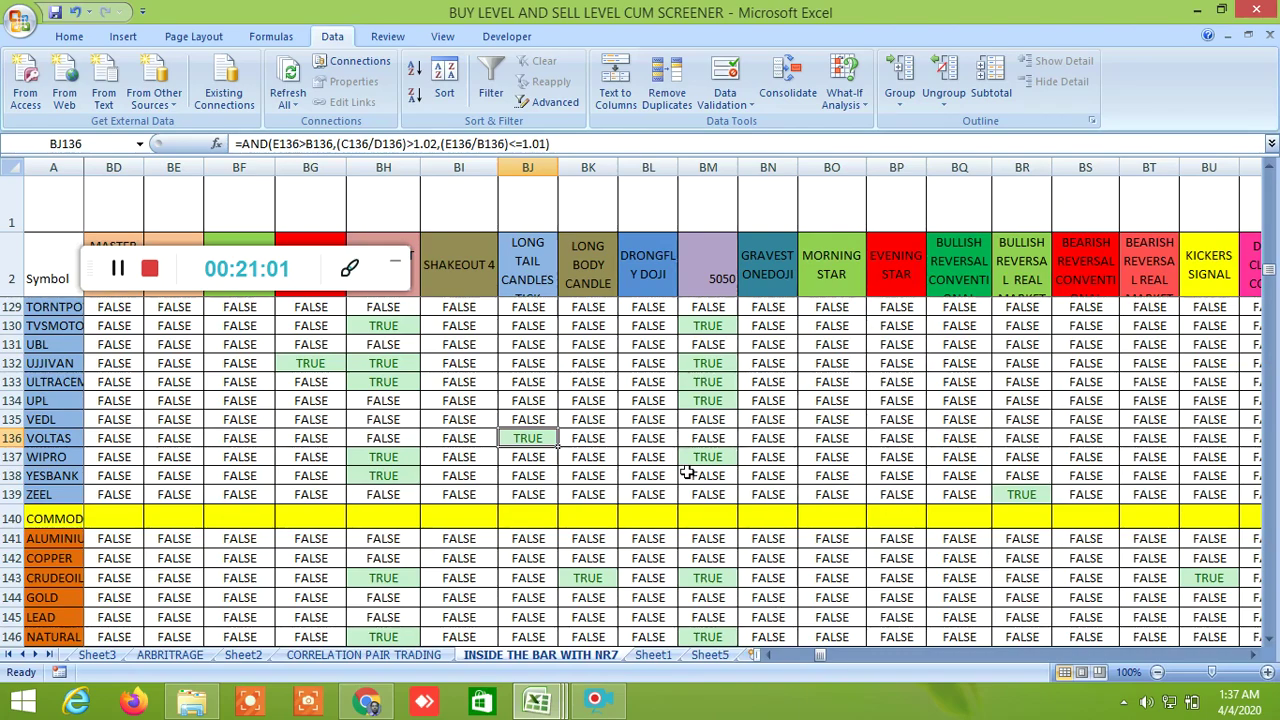
scroll(783, 450, "up", 7)
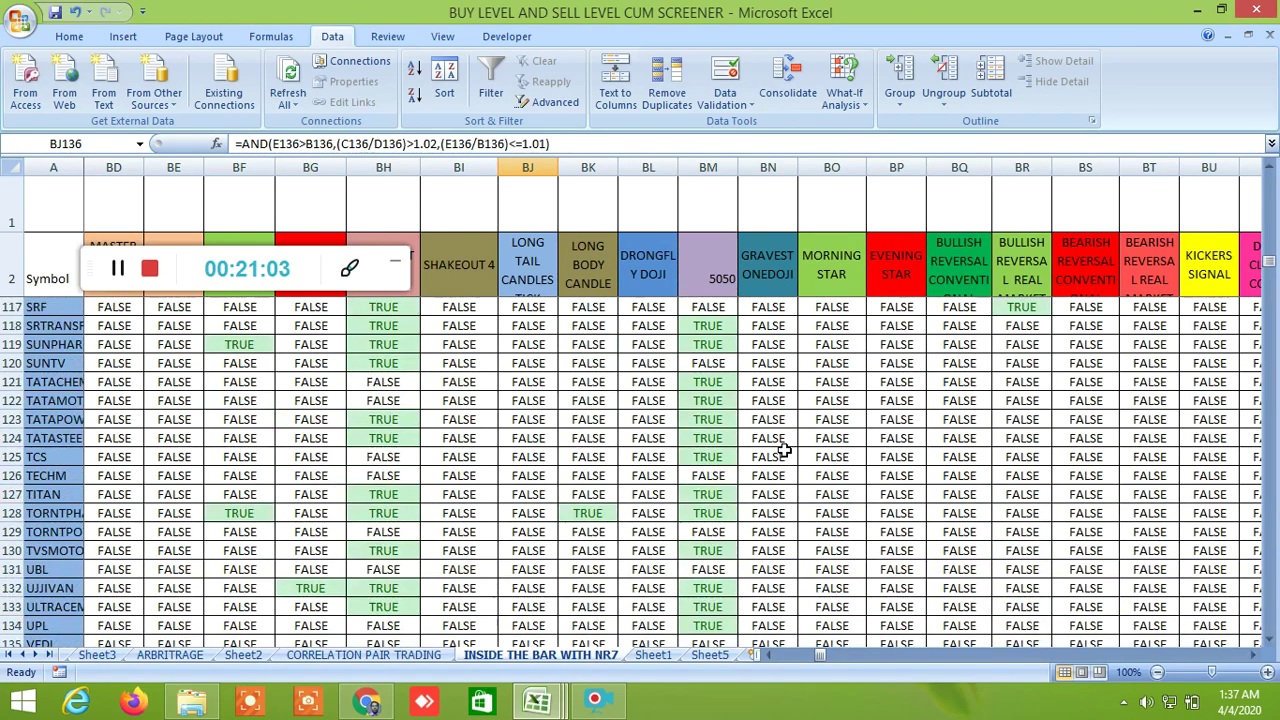
scroll(890, 450, "up", 20)
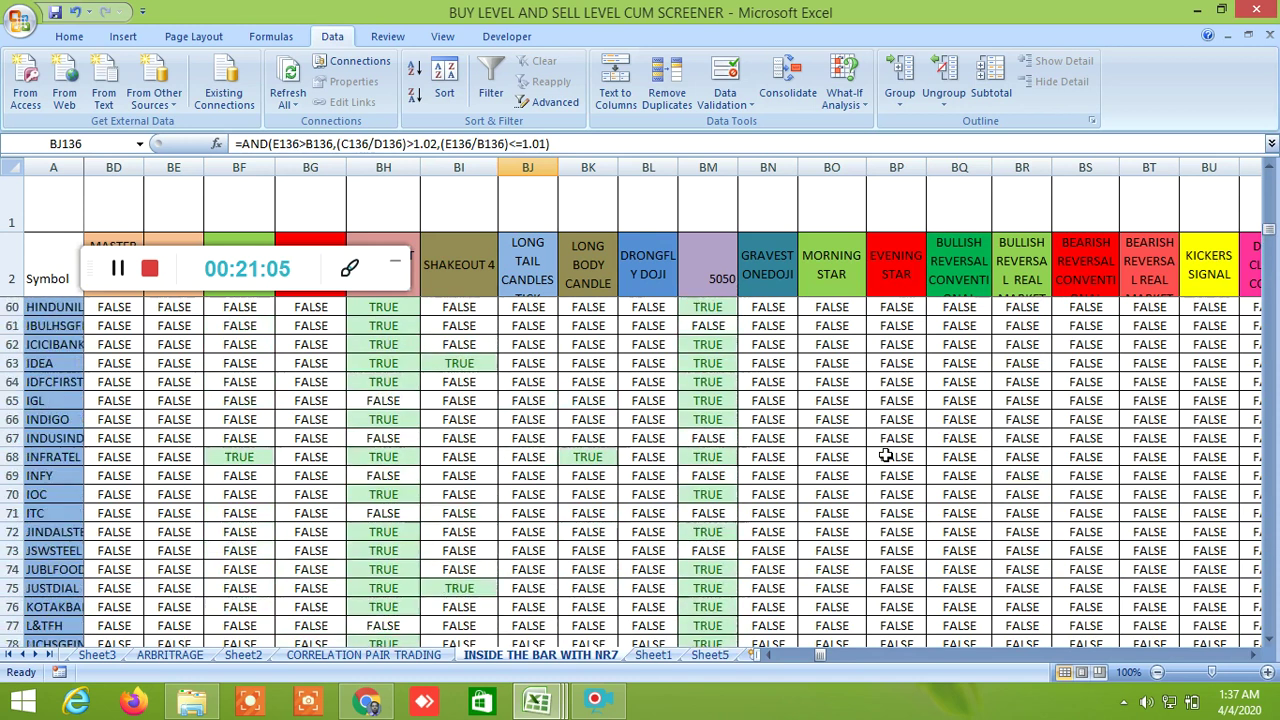
scroll(887, 456, "up", 15)
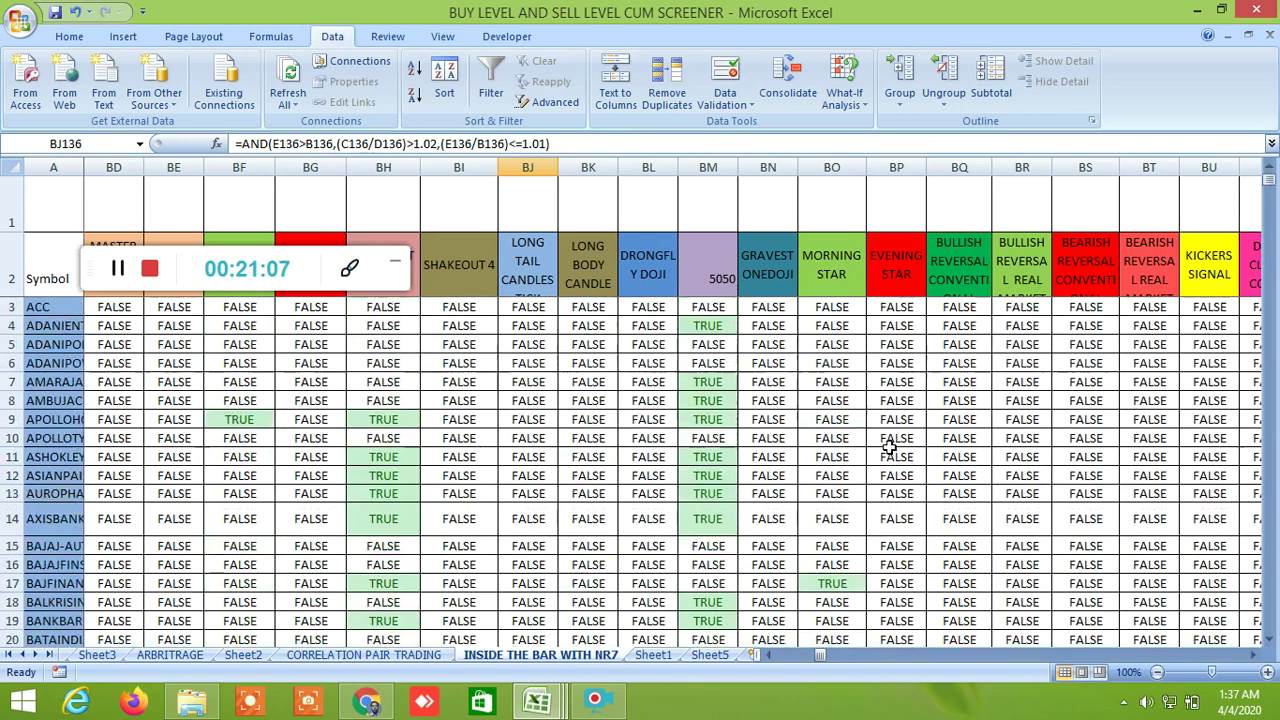
scroll(890, 446, "down", 20)
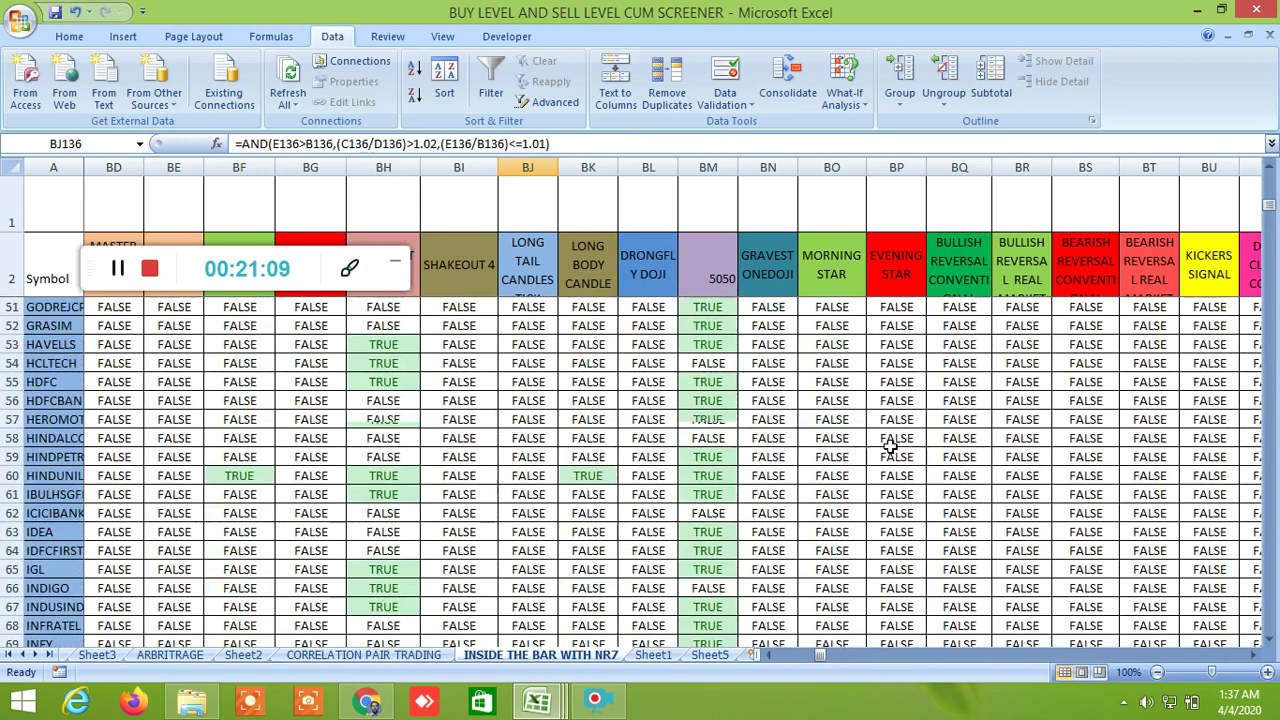
scroll(890, 446, "down", 13)
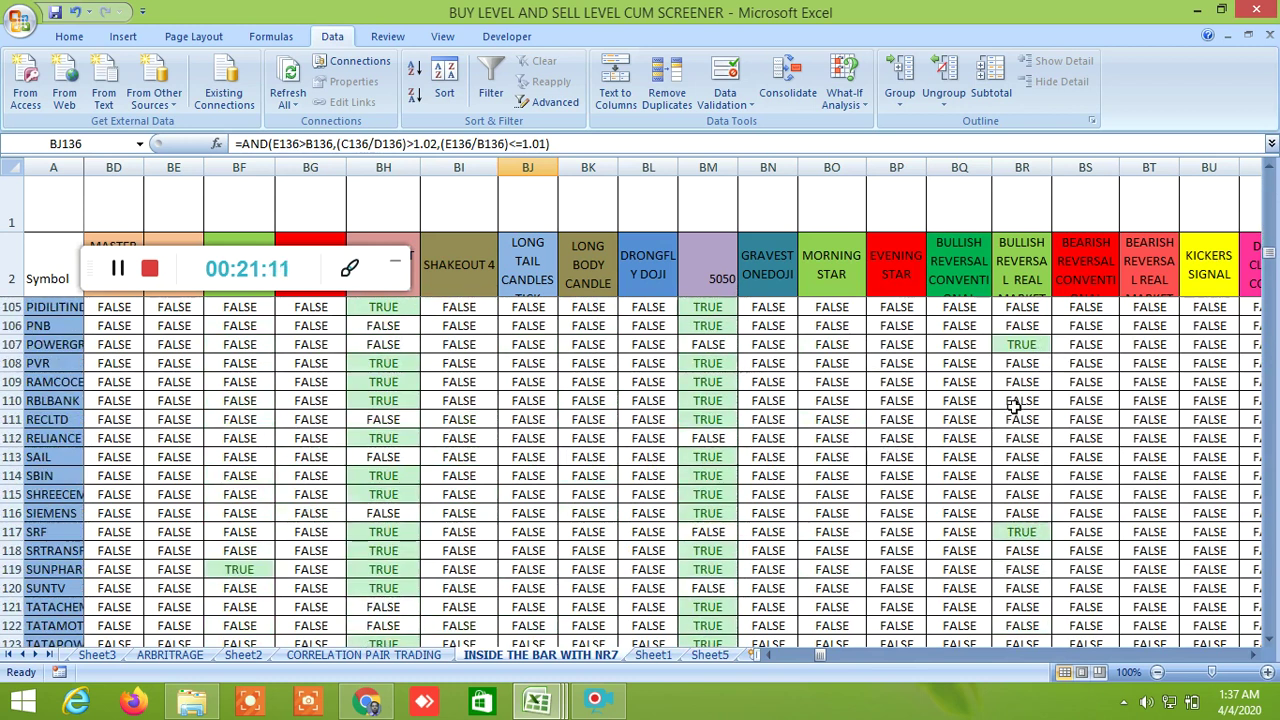
left_click(1024, 345)
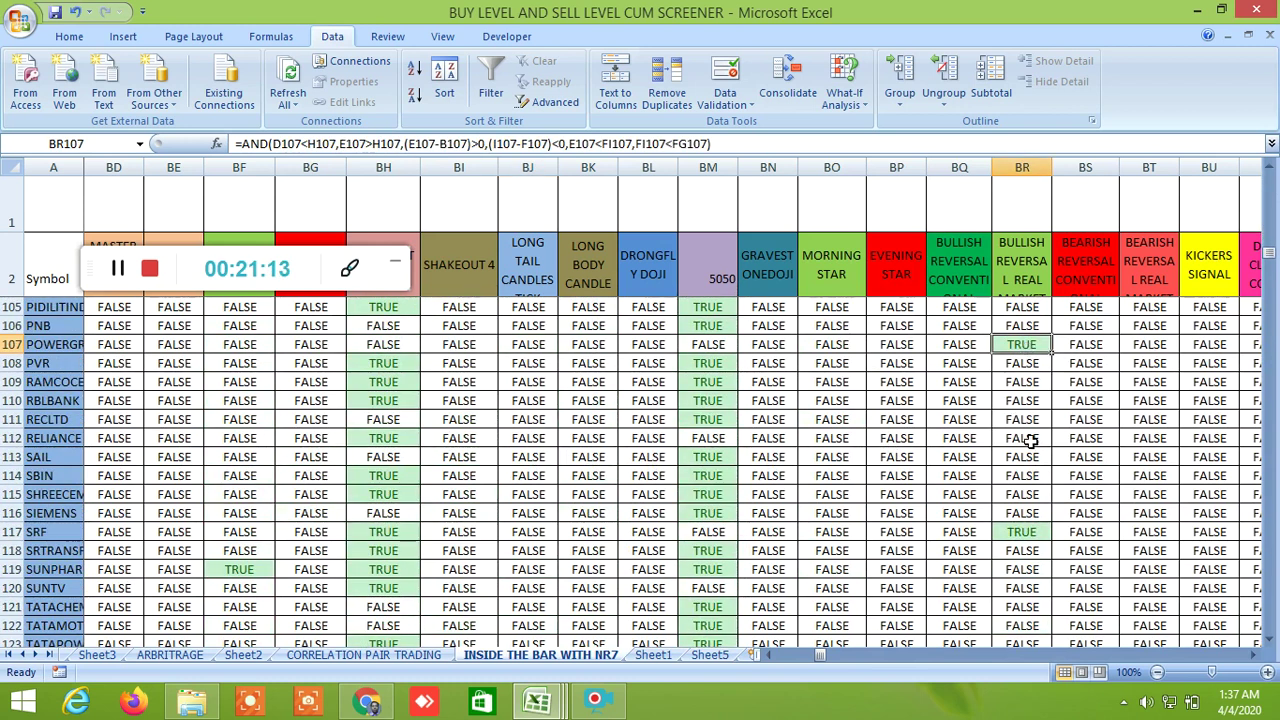
left_click(1038, 535)
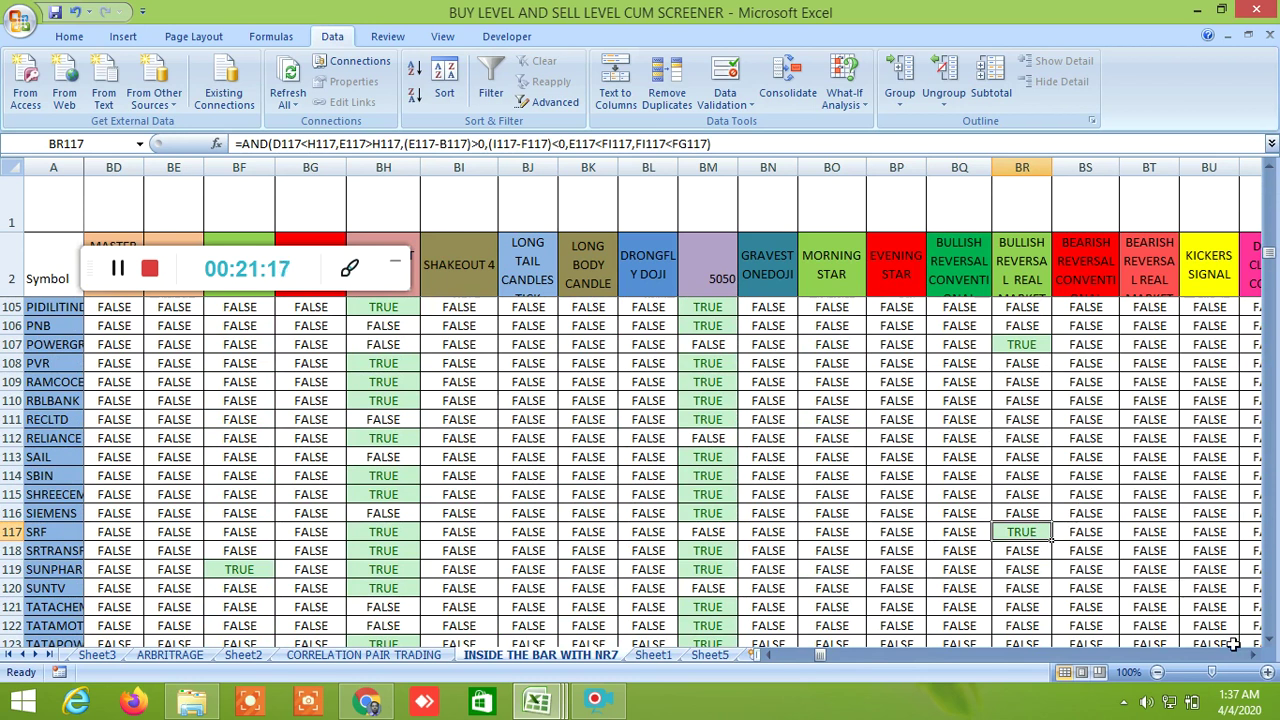
left_click(1251, 655)
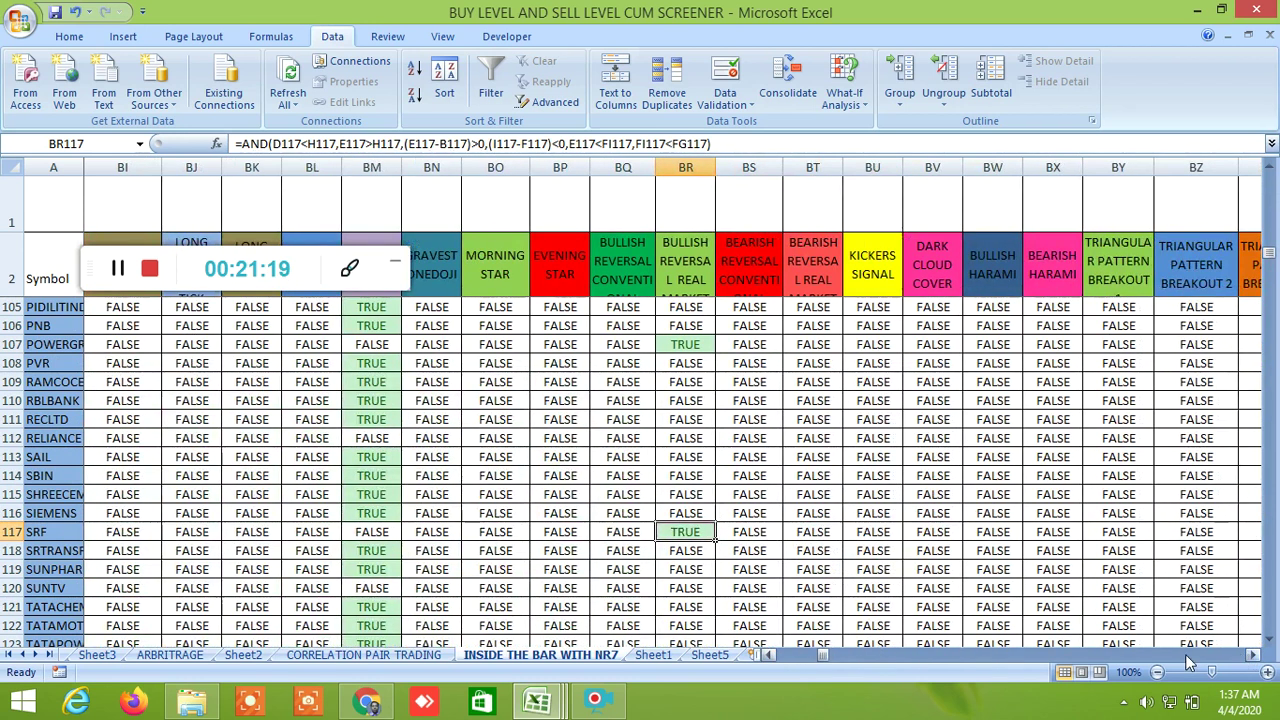
Switch to TradingView in Chrome, add the NSE stock SRF to the watchlist and look for it in the list
left_click(366, 701)
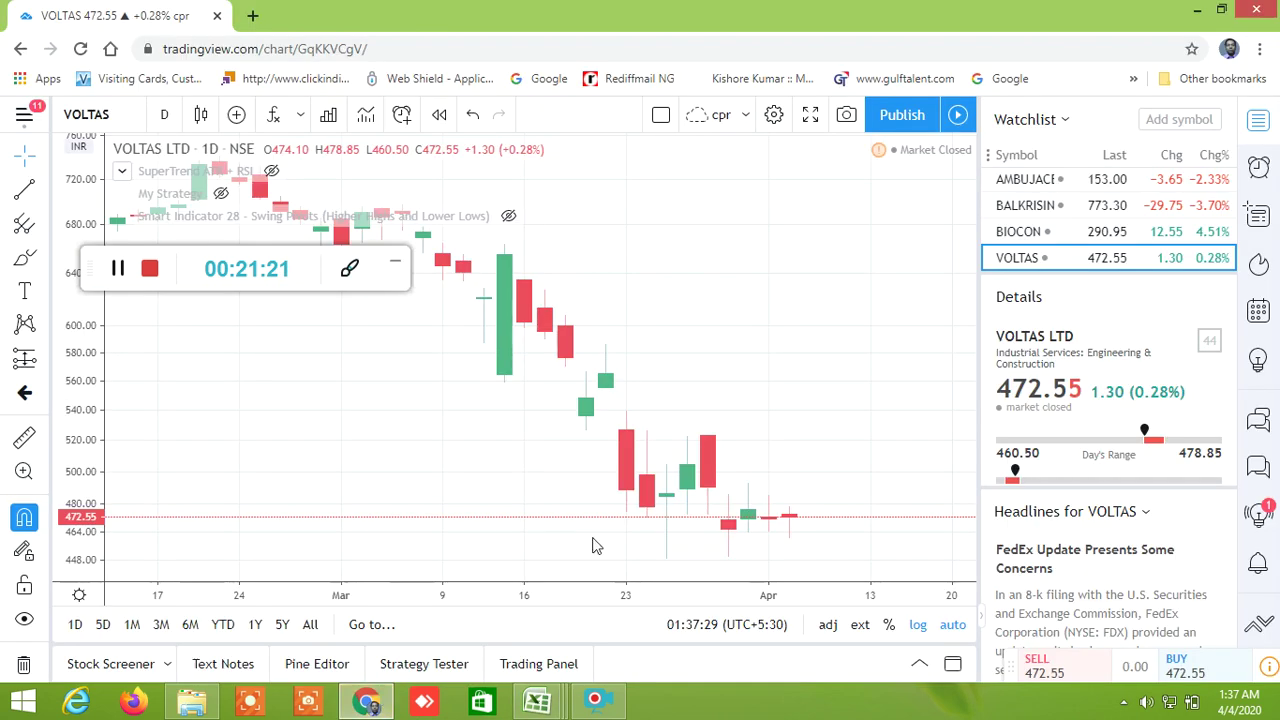
left_click(1151, 119)
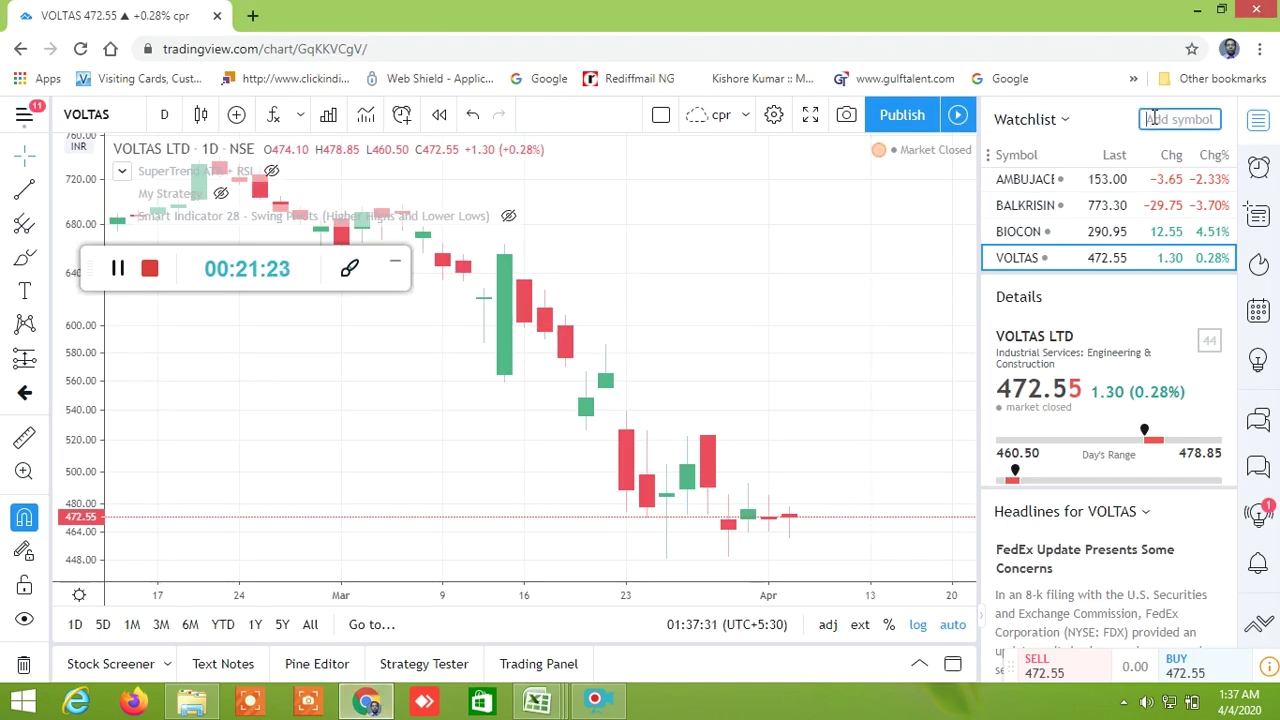
type("SRF")
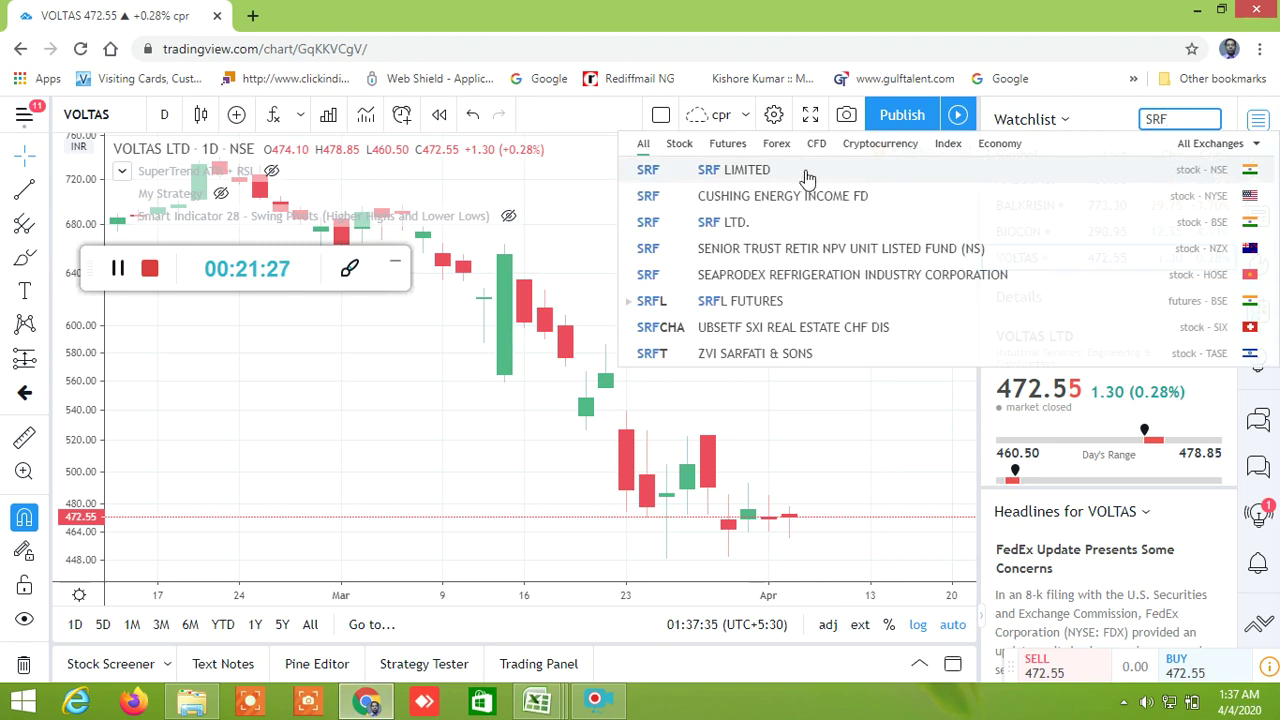
left_click(807, 177)
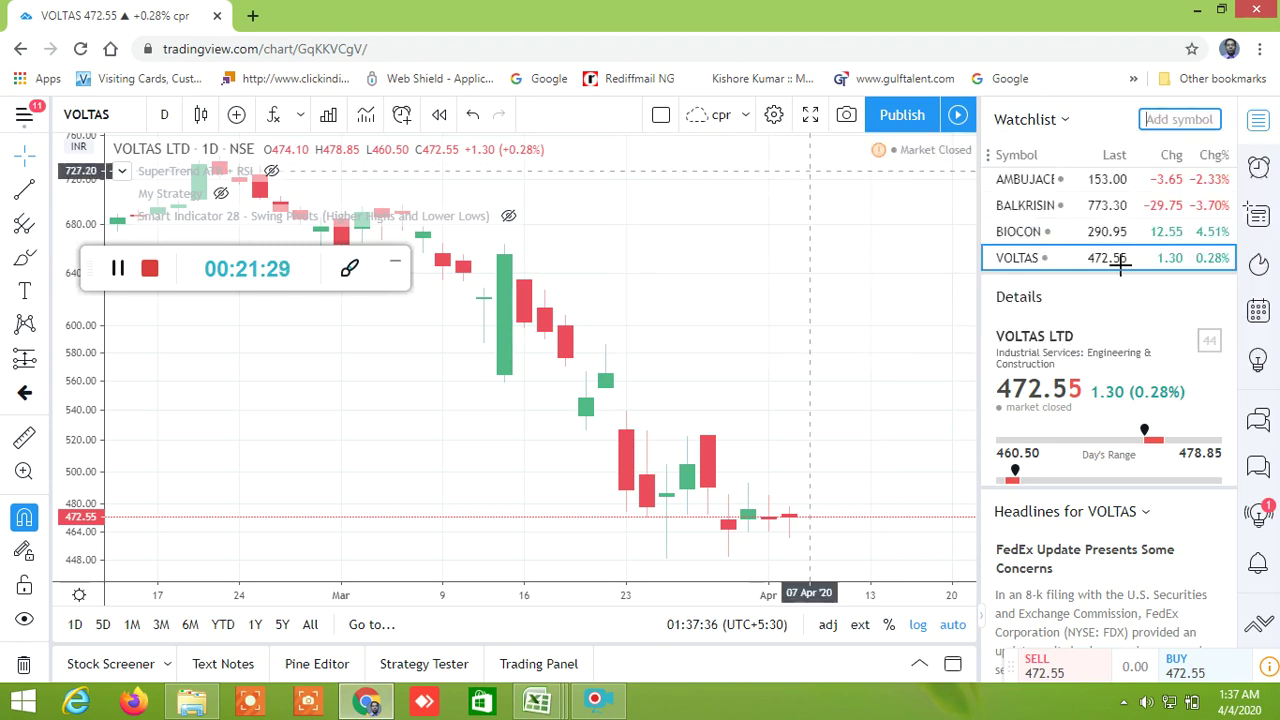
scroll(1080, 215, "down", 5)
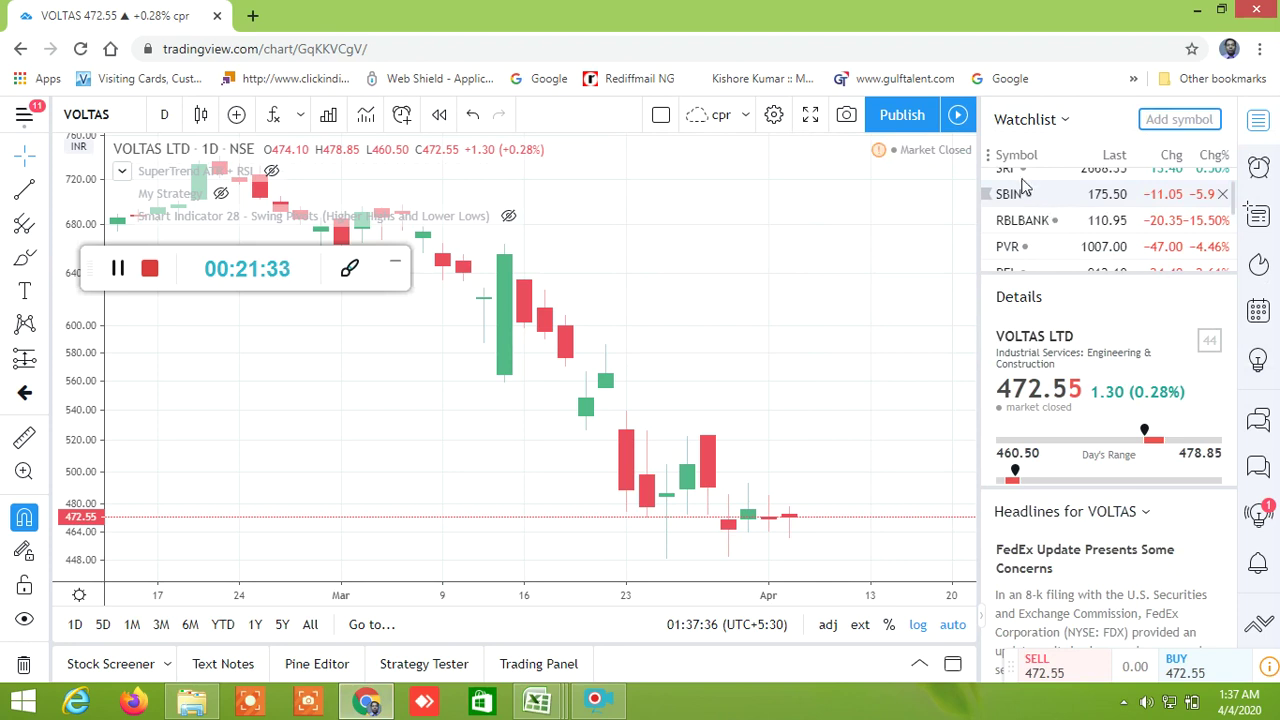
scroll(1020, 180, "down", 5)
scroll(1028, 195, "up", 2)
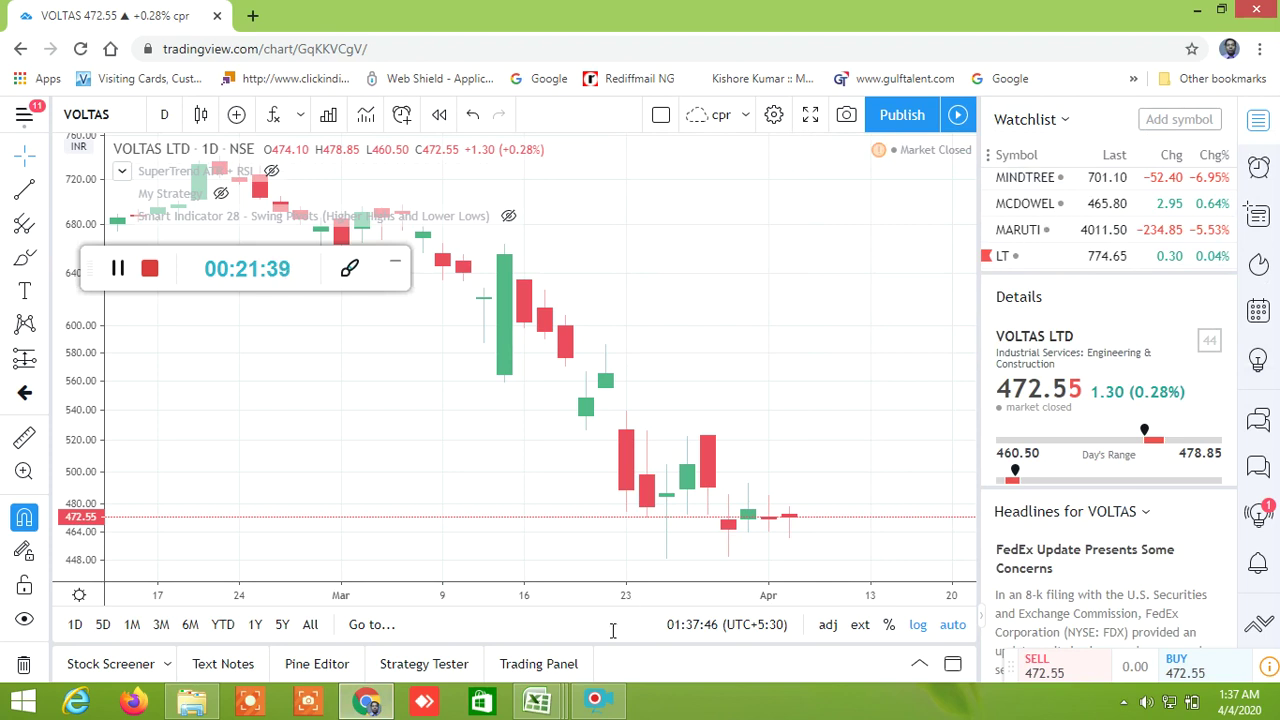
Return to the screener workbook in Excel and inspect the first TRIANGULAR PATTERN BREAKOUT formula for JUBLFOOD in row 74
mouse_move(537, 700)
left_click(717, 639)
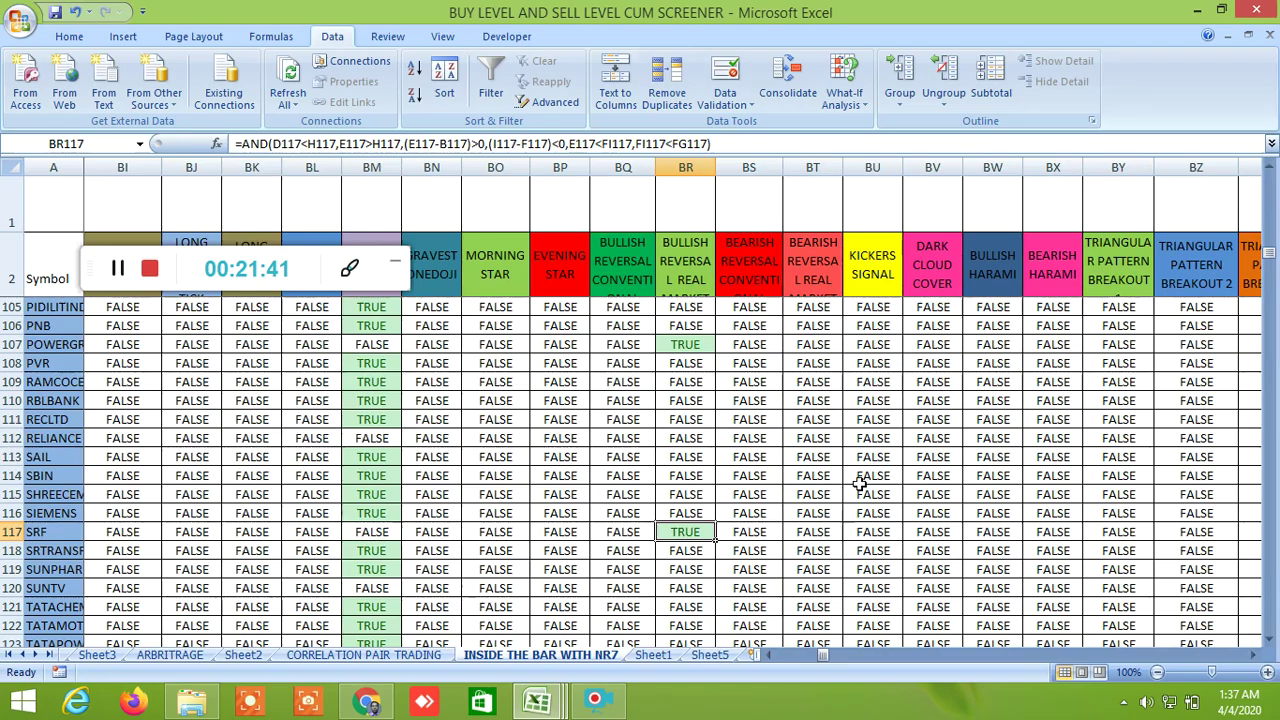
scroll(955, 467, "up", 15)
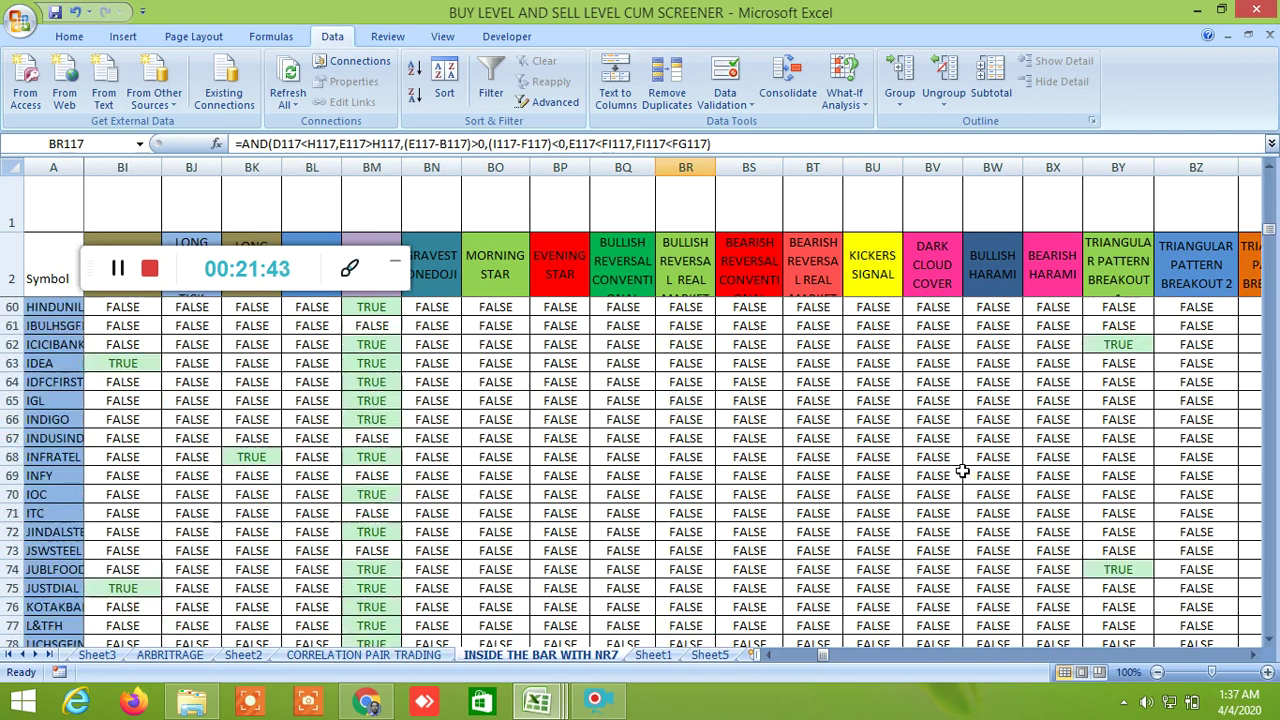
scroll(1252, 655, "right", 5)
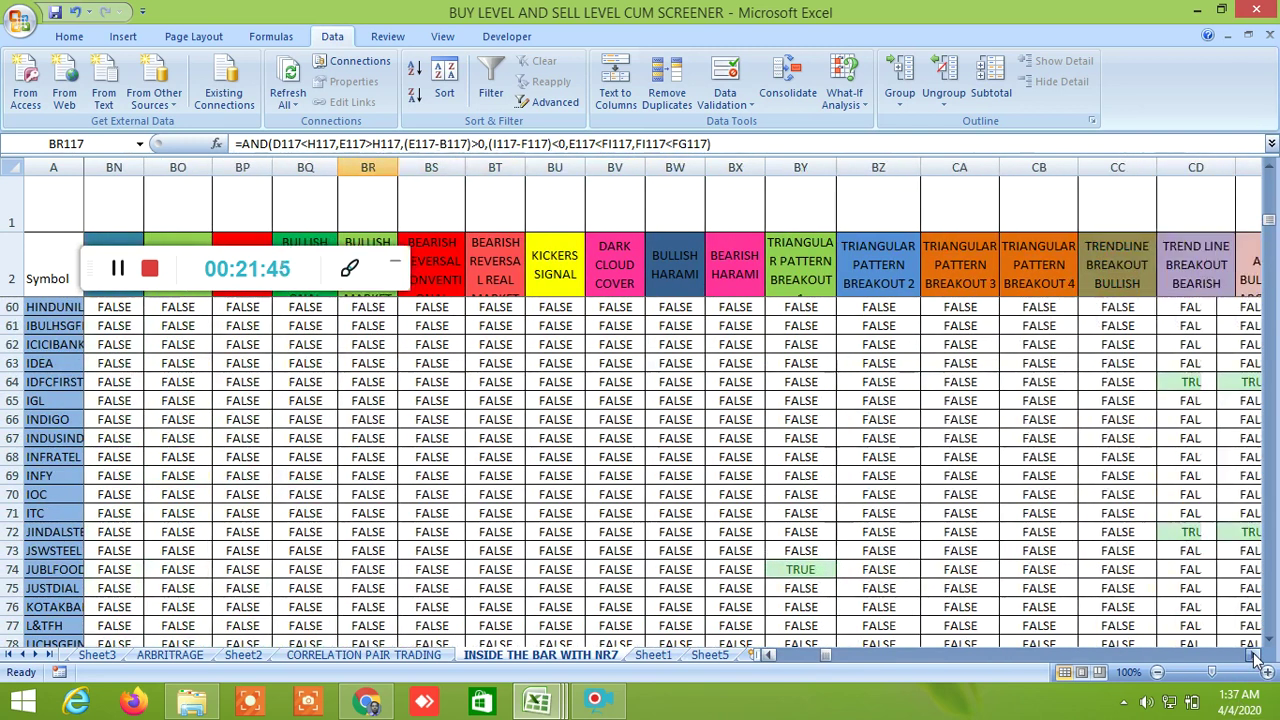
double_click(808, 572)
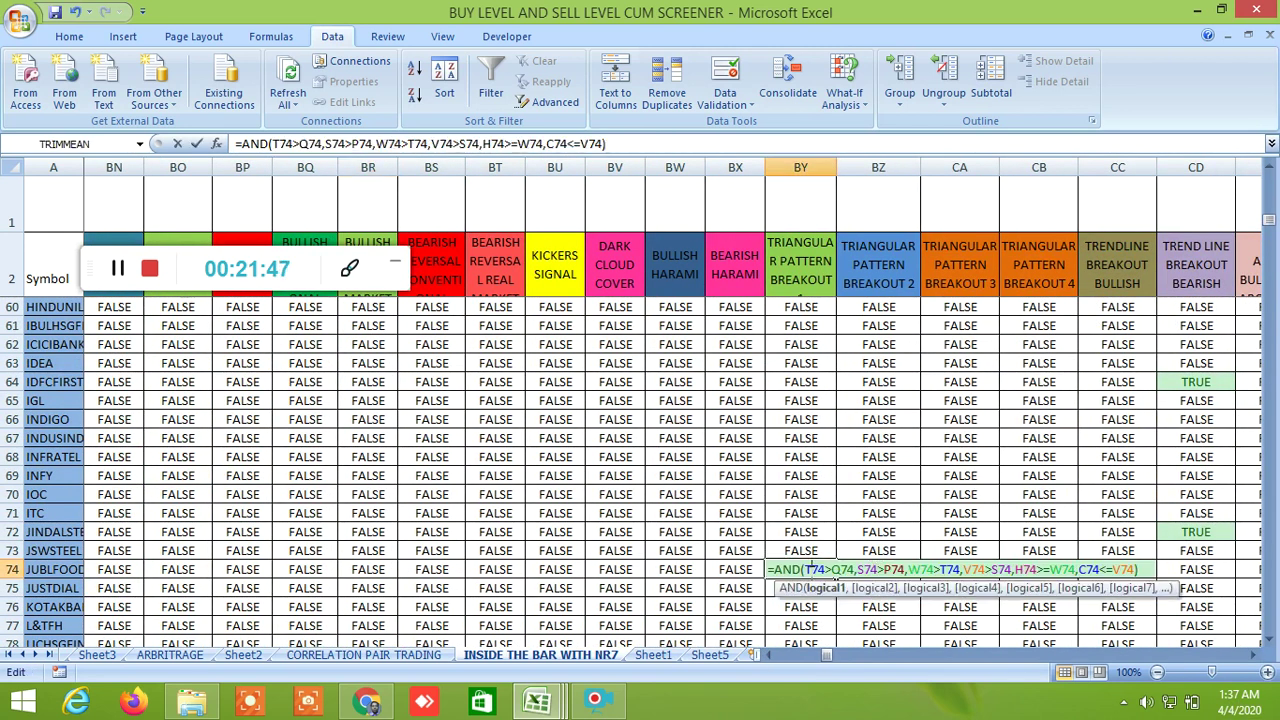
left_click(867, 491)
Scan the triangular and trendline breakout columns, and inspect the TREND LINE BREAKOUT BEARISH condition for DLF in row 42
scroll(843, 560, "down", 4)
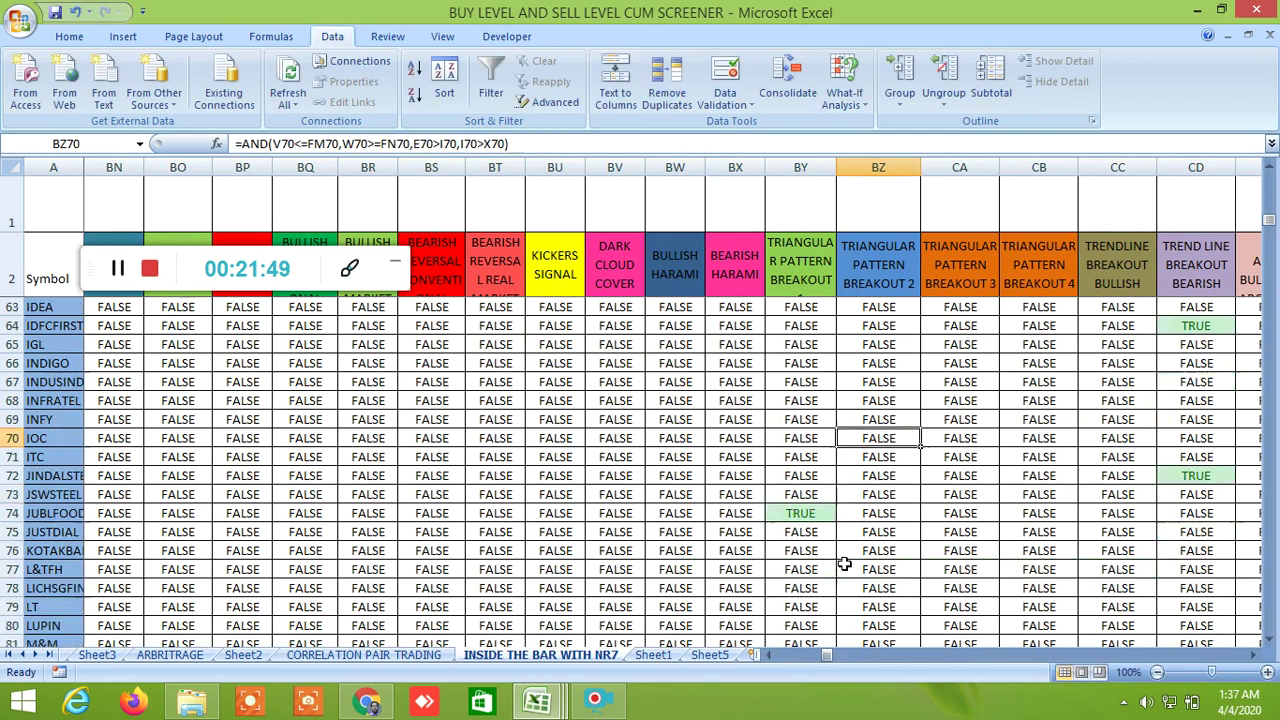
scroll(843, 563, "down", 3)
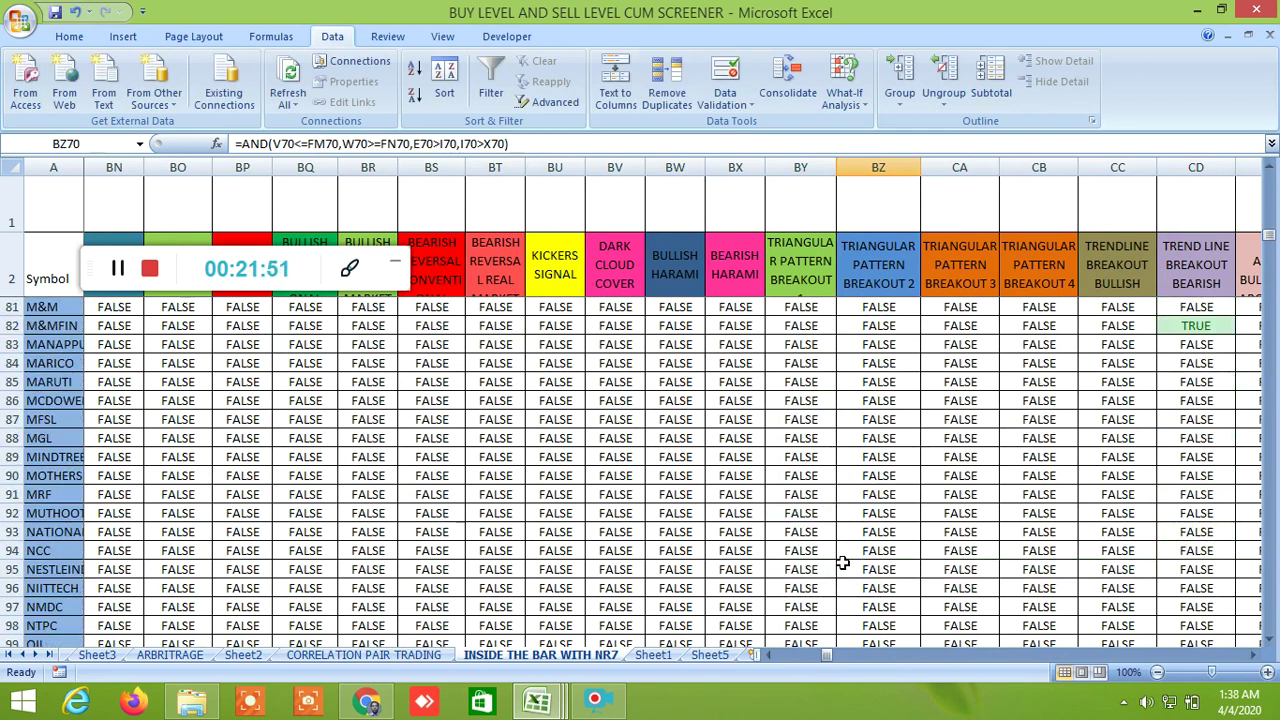
scroll(843, 563, "up", 4)
scroll(843, 563, "down", 4)
scroll(843, 563, "down", 4)
scroll(845, 555, "up", 8)
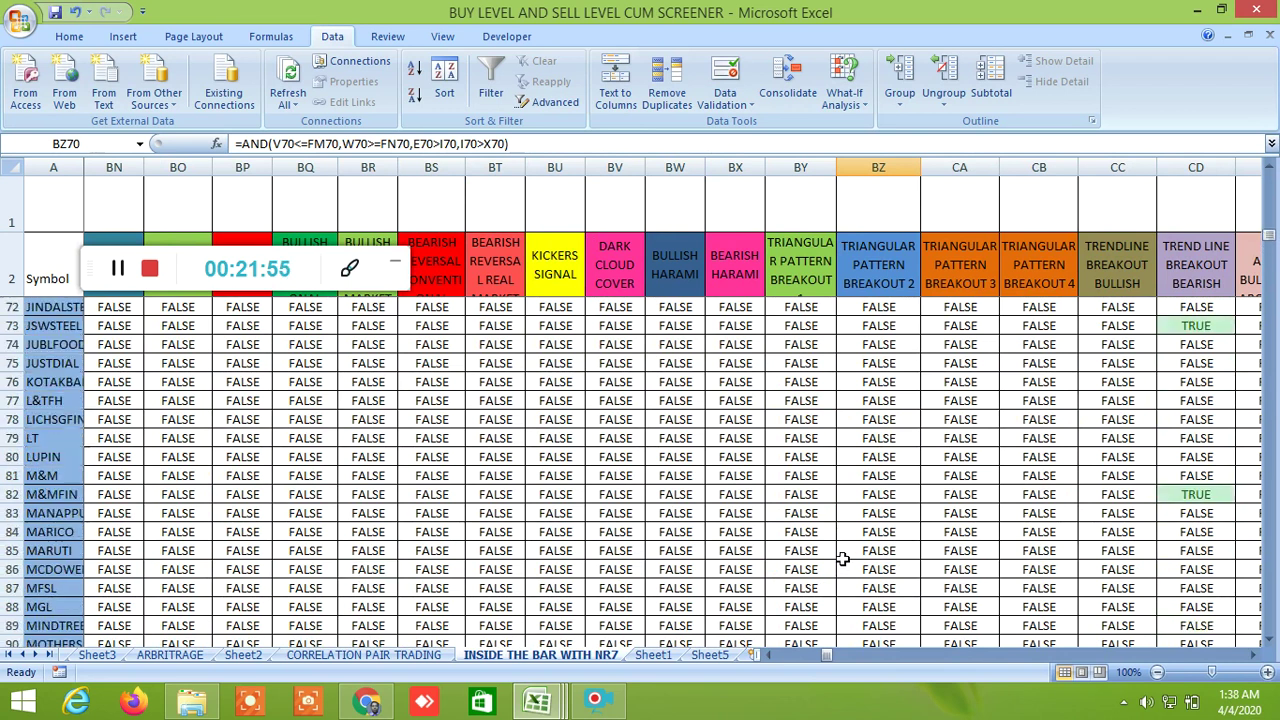
scroll(845, 553, "up", 14)
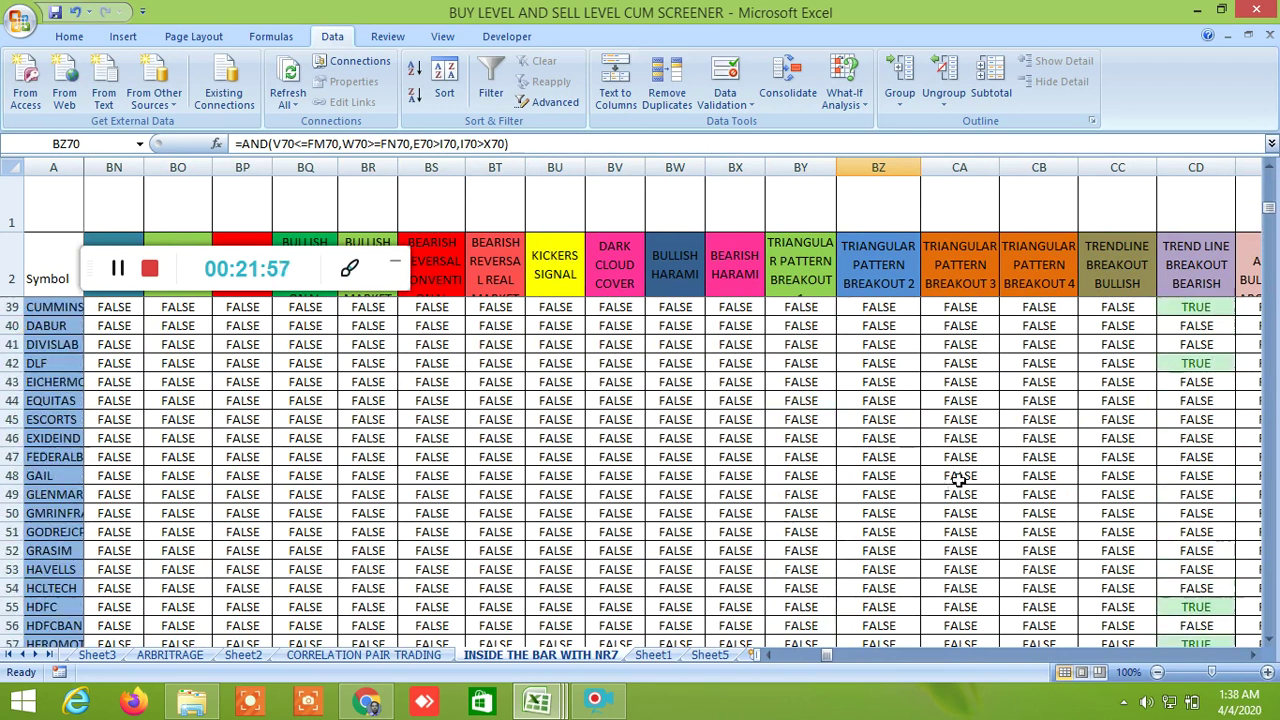
scroll(958, 477, "down", 3)
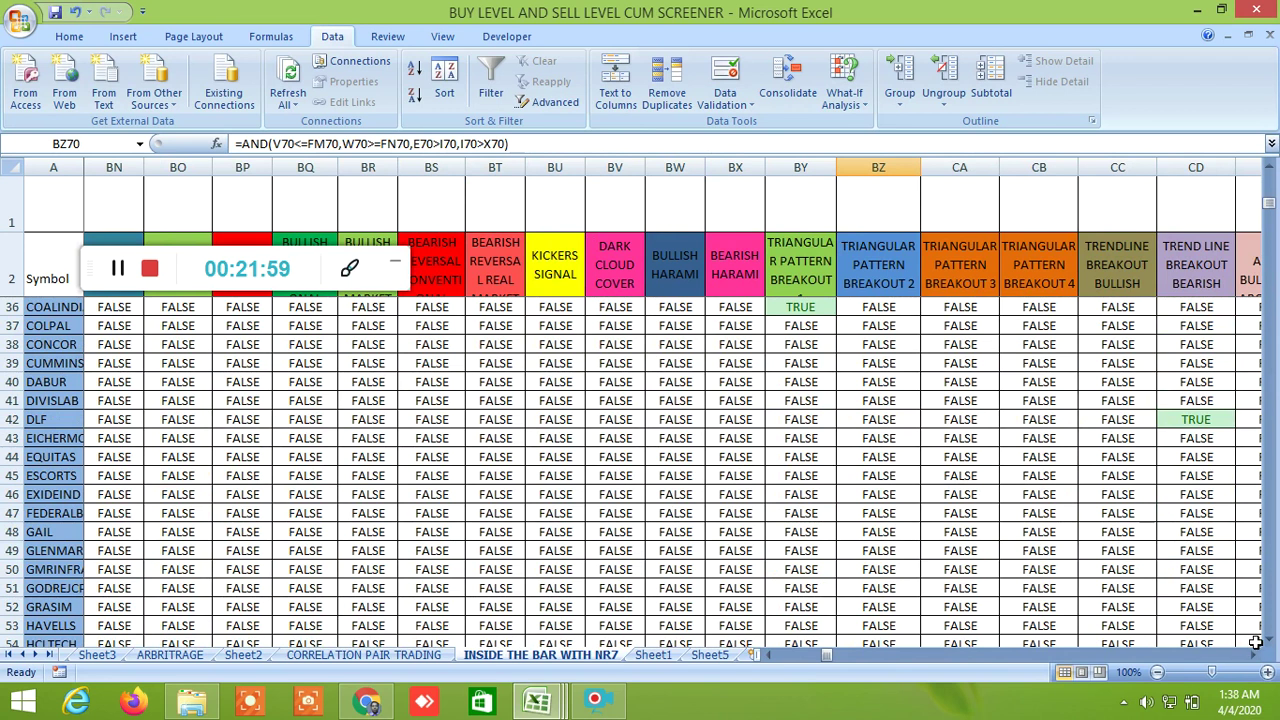
scroll(1255, 641, "right", 3)
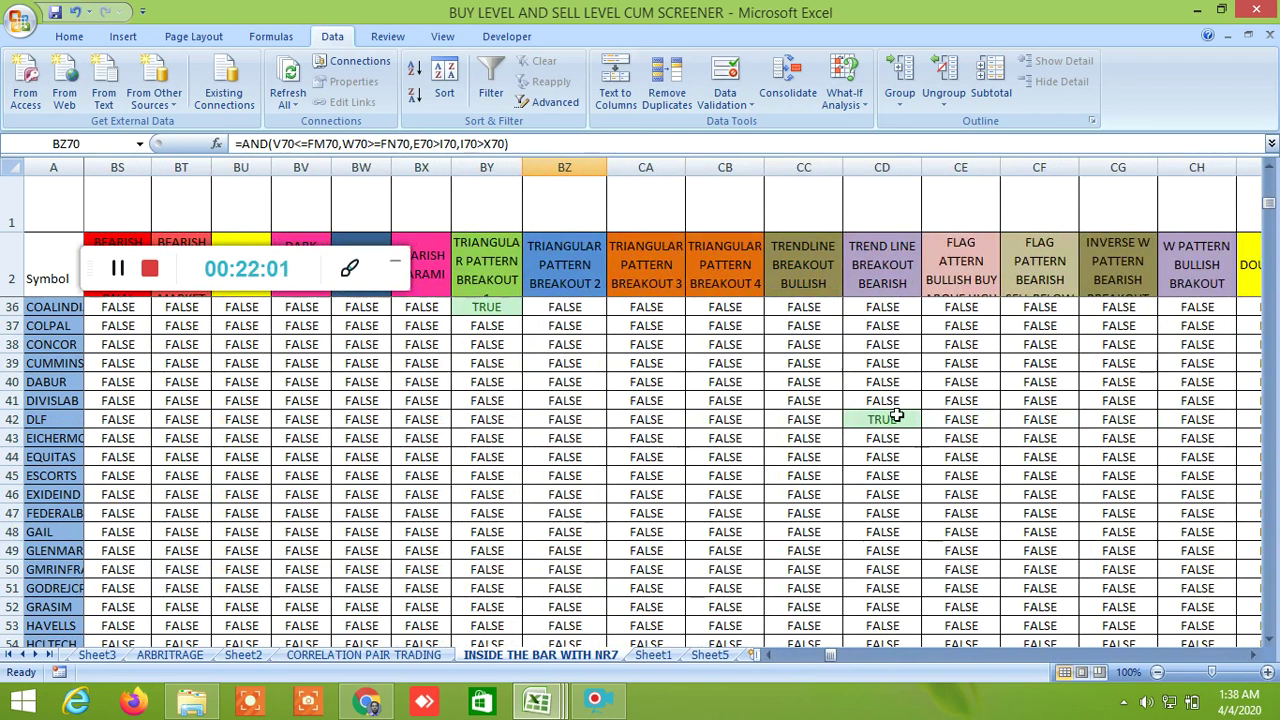
left_click(895, 419)
Examine the trendline breakout, flag and W pattern columns for matching stocks across the symbol list
scroll(1013, 425, "up", 10)
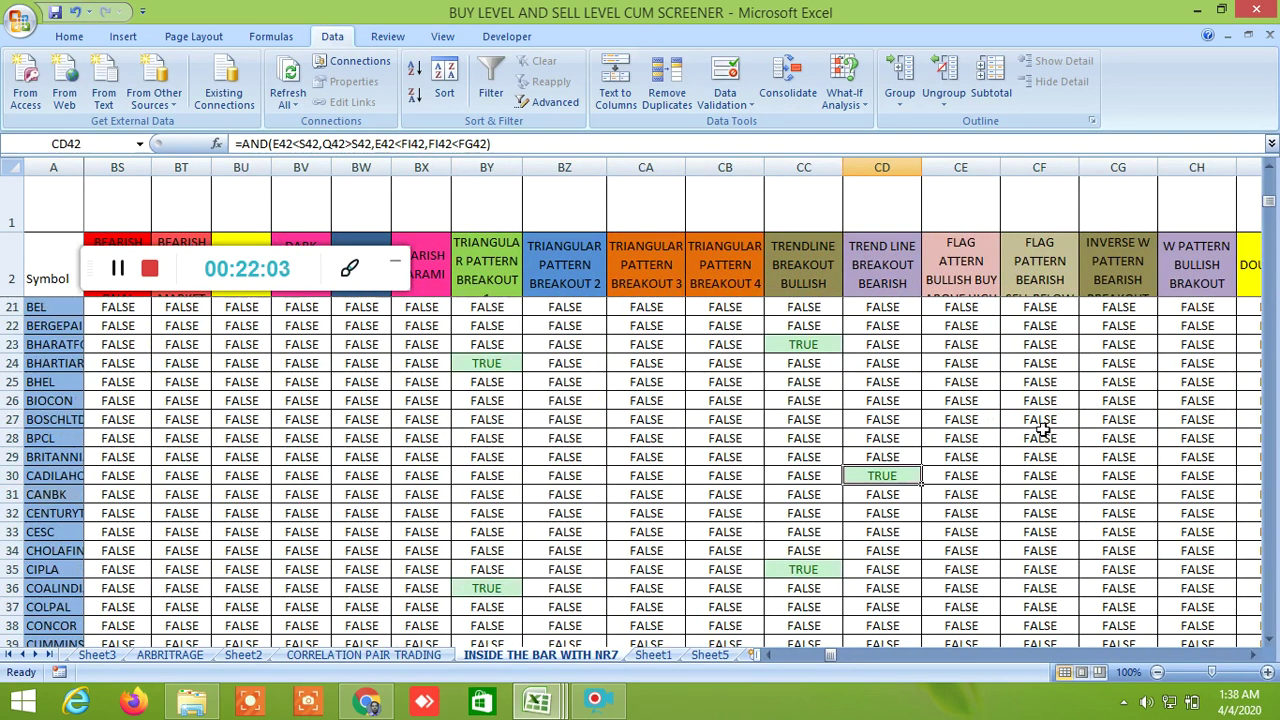
scroll(1042, 424, "down", 5)
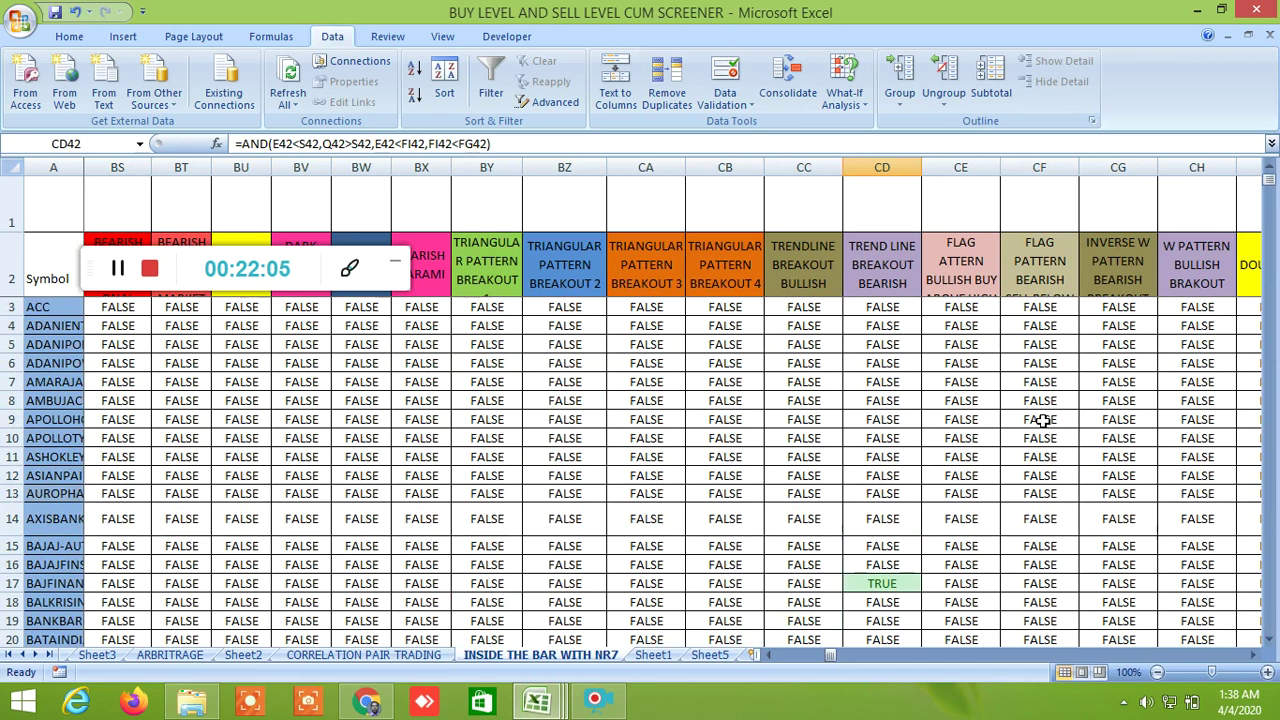
scroll(1042, 421, "down", 16)
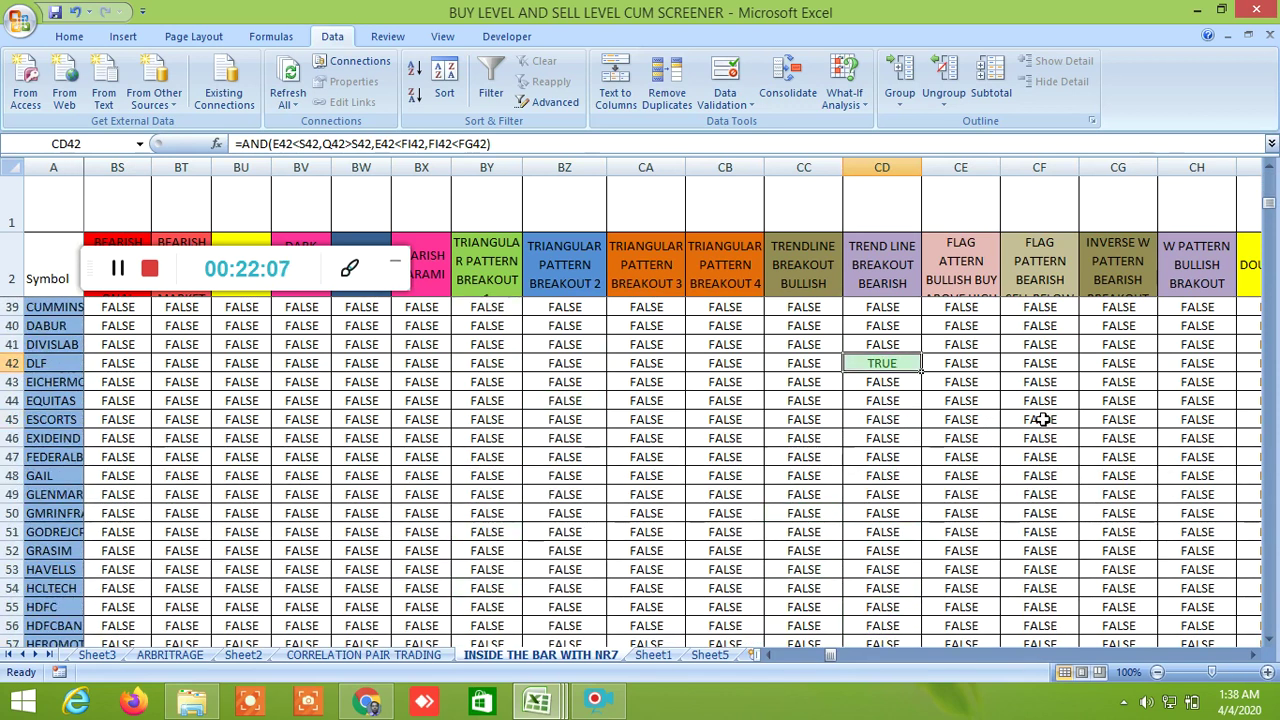
scroll(1042, 421, "down", 17)
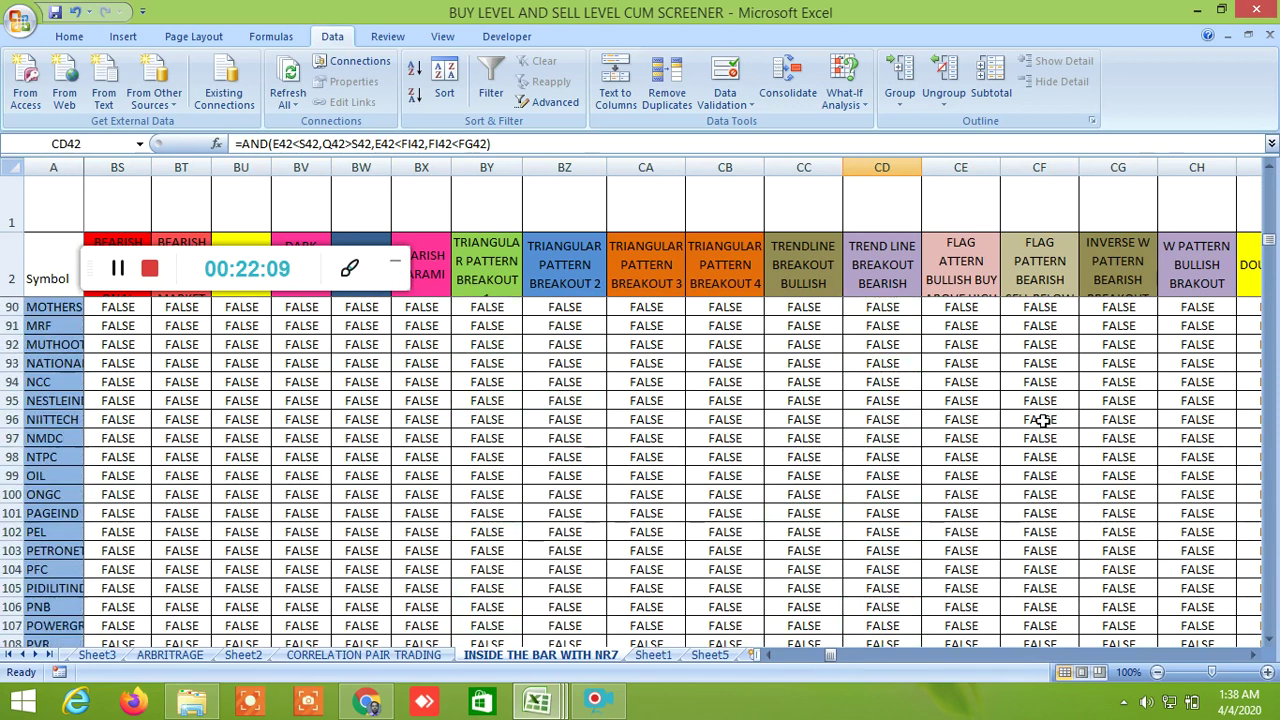
scroll(1042, 421, "down", 7)
scroll(1042, 421, "up", 7)
scroll(1042, 421, "up", 20)
scroll(1044, 400, "up", 12)
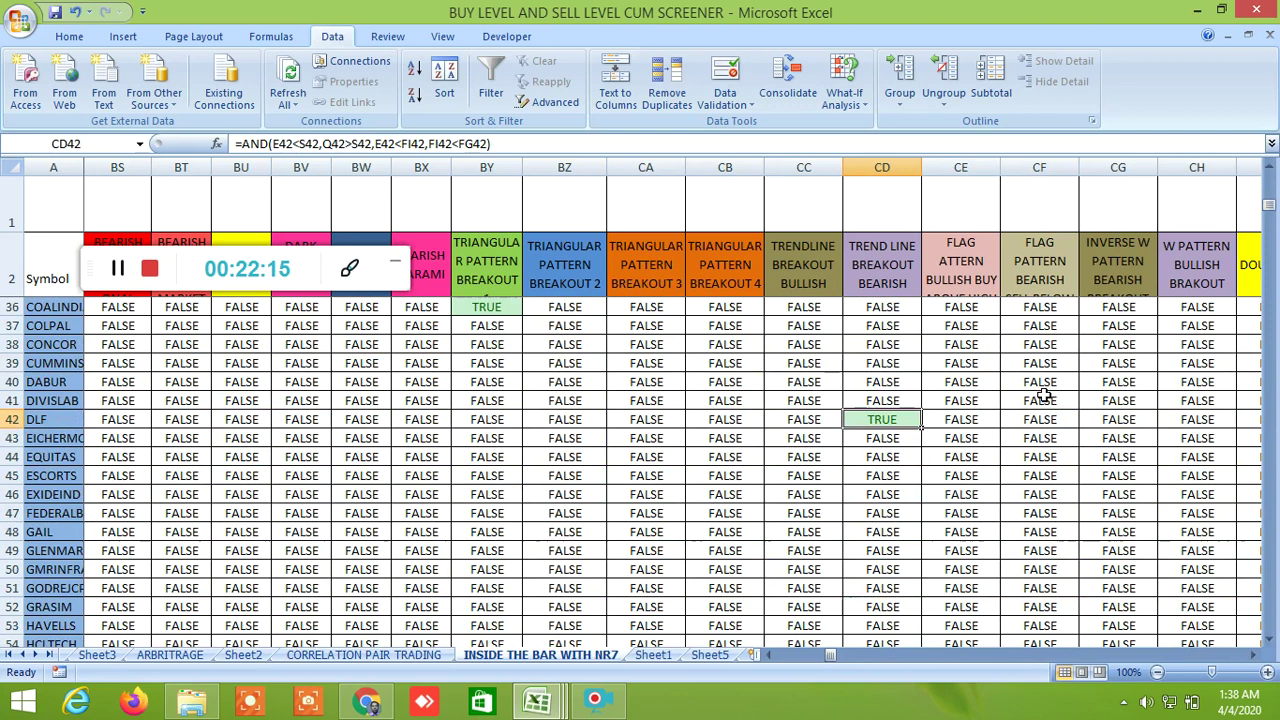
Show the remaining pattern columns from DOUBLE TOP through PIERCING PATTERN, and the calculation columns through MAX 25 and MIN 25
left_click(1254, 655)
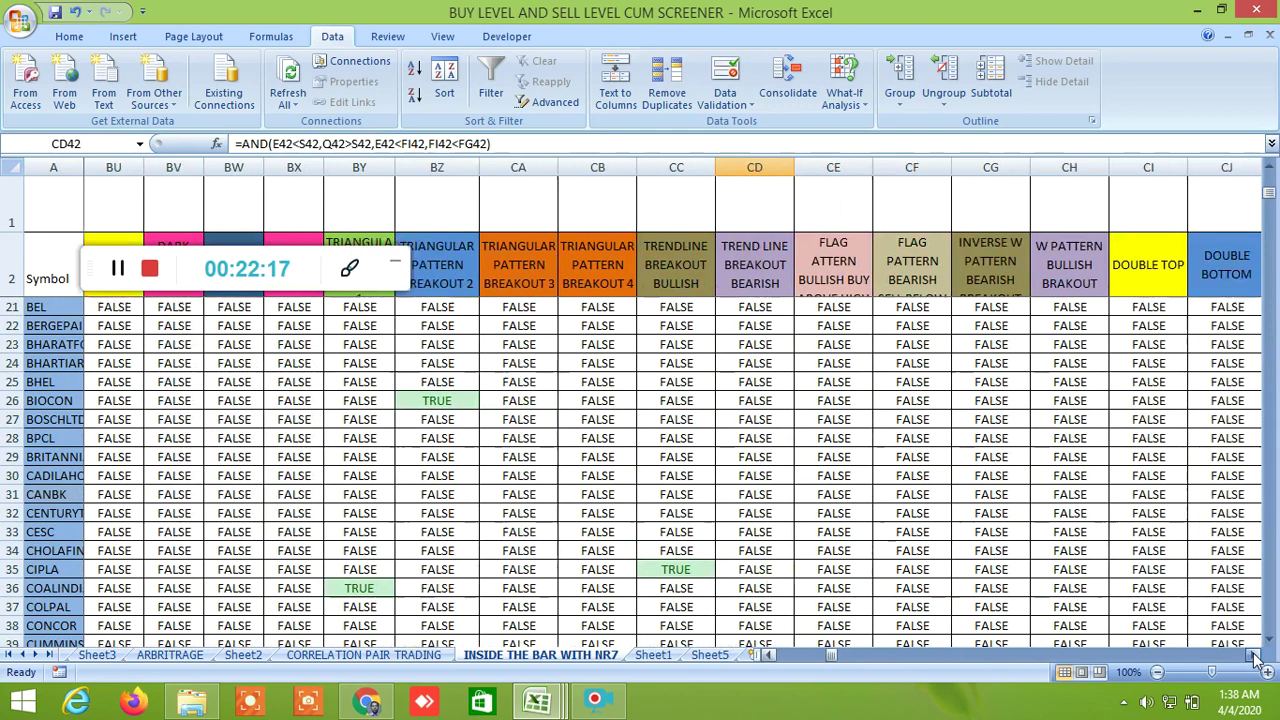
left_click(1254, 655)
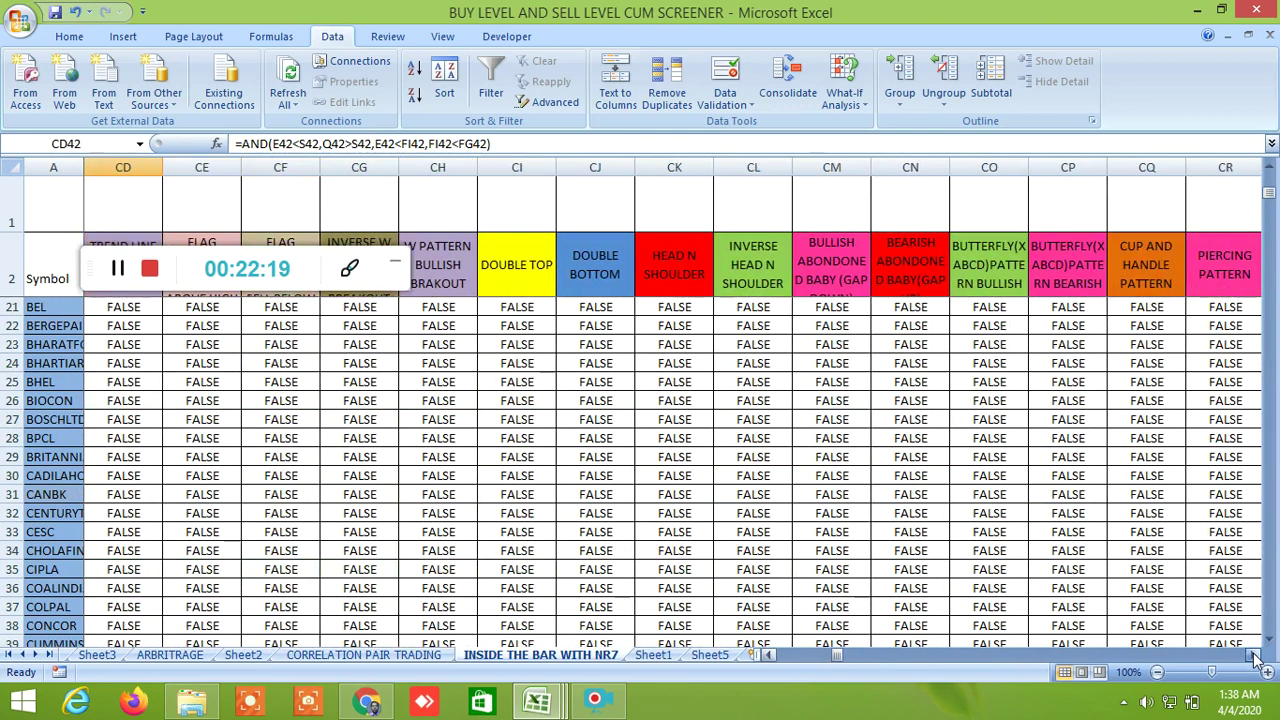
left_click(1254, 655)
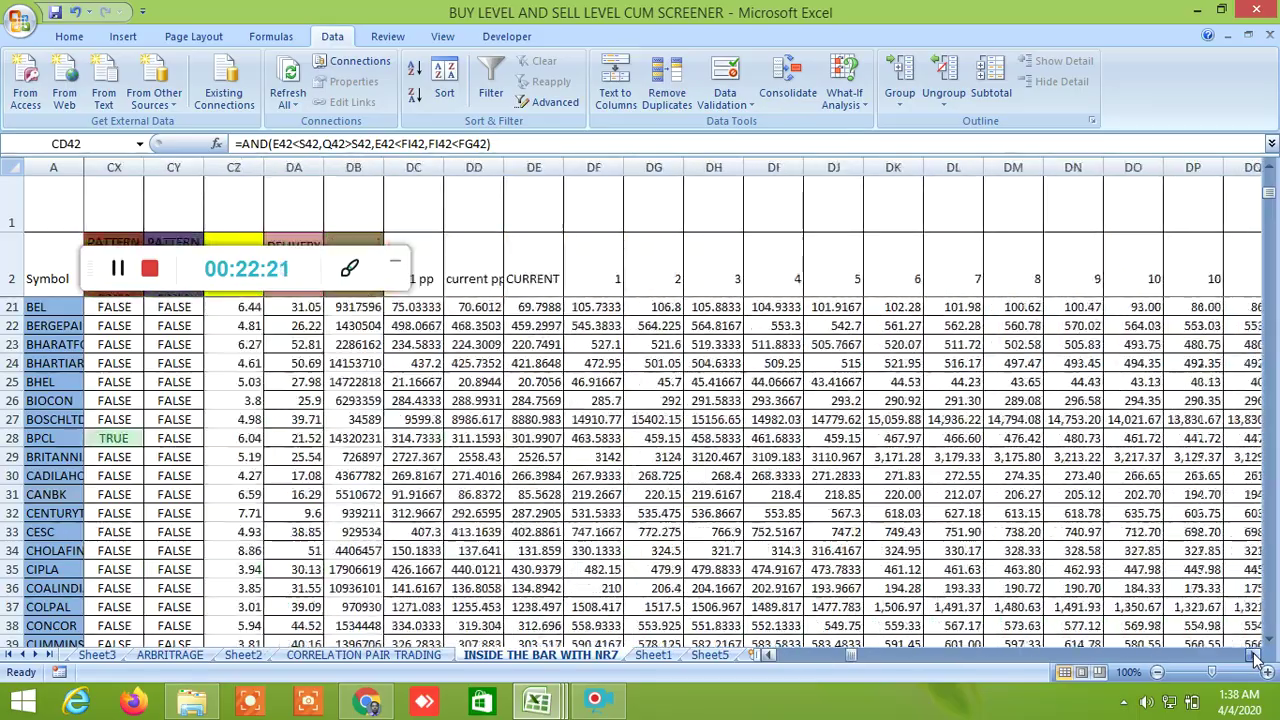
left_click(1254, 655)
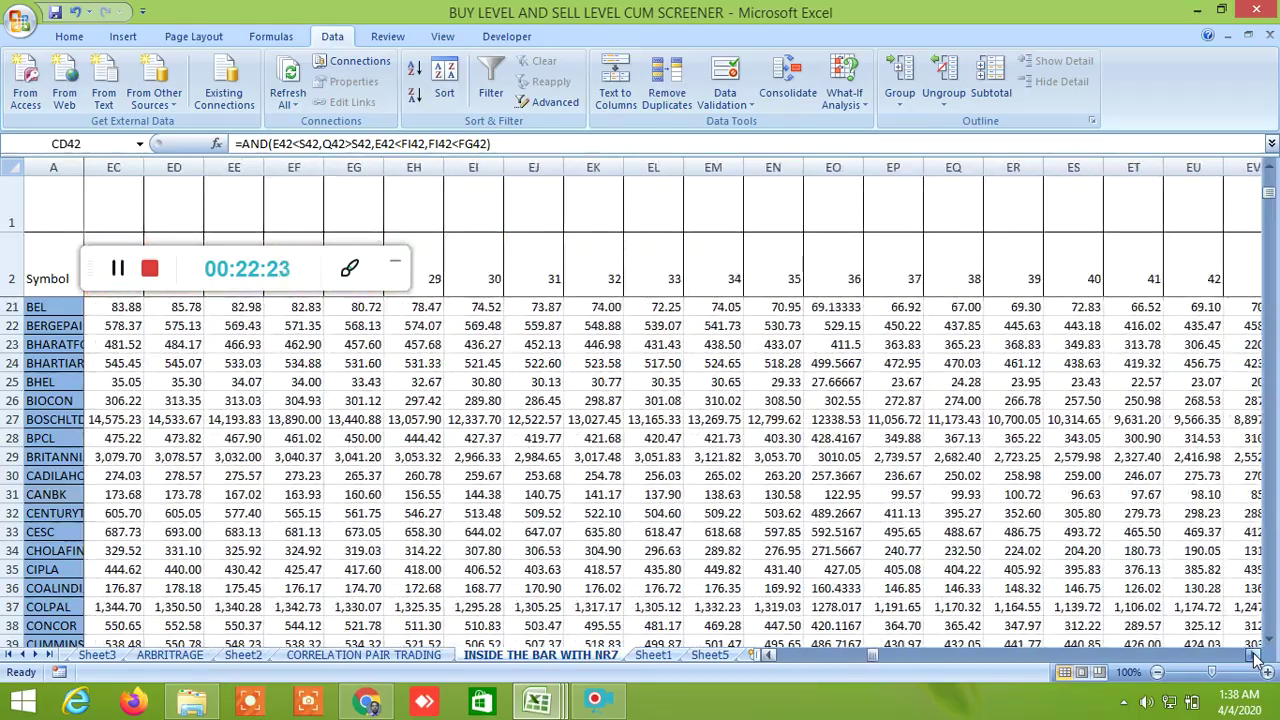
left_click(1254, 655)
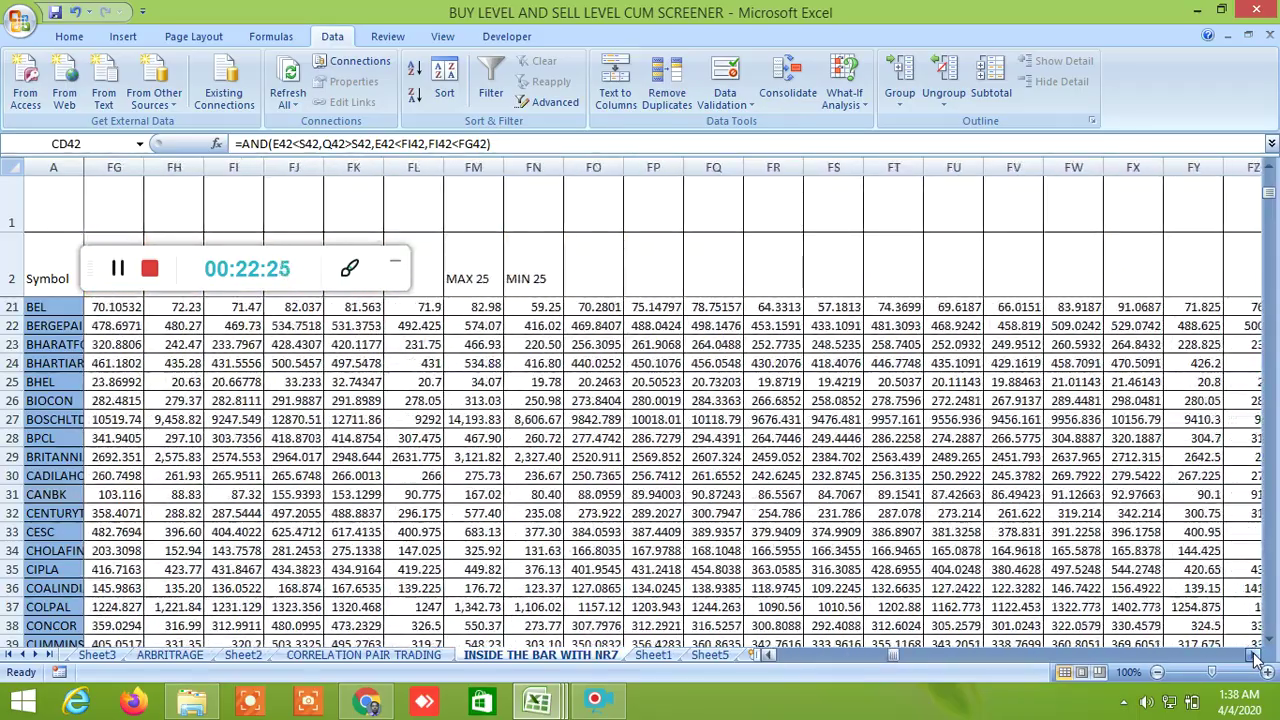
Review the 7-day, 5-day and 3-day Fibonacci buy and sell levels, their targets and the matching LTP position columns
left_click(1254, 655)
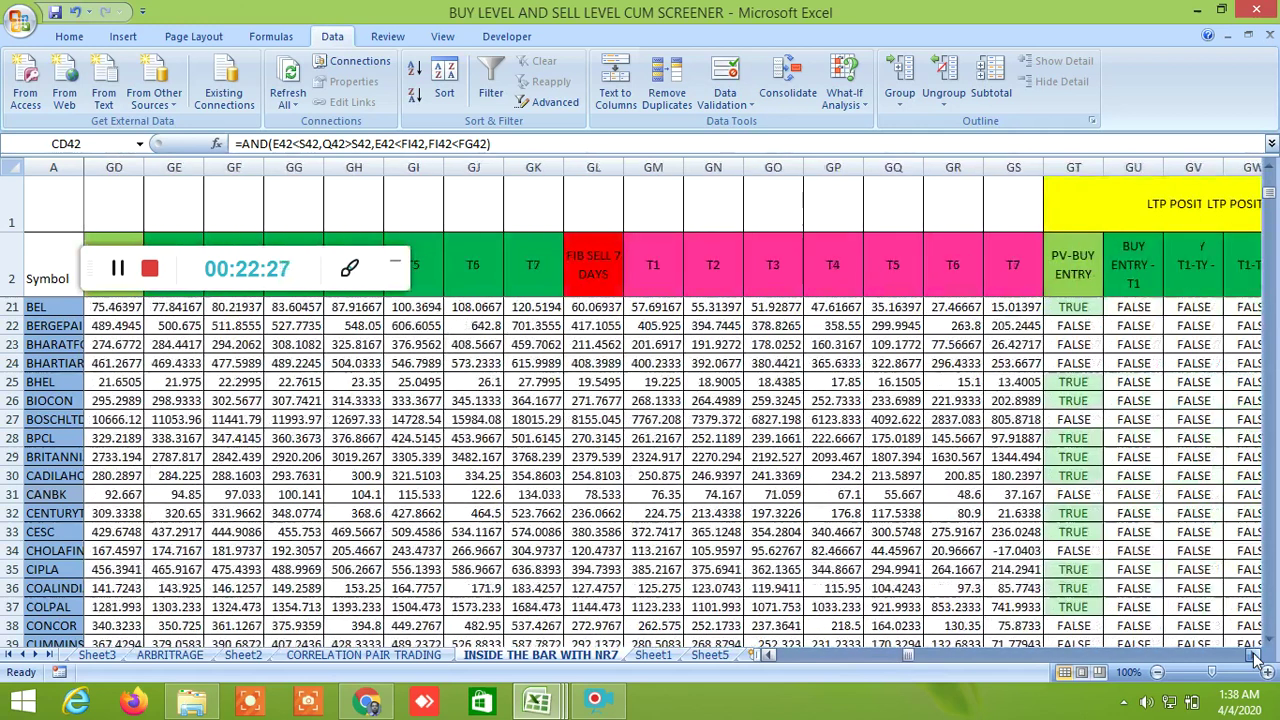
left_click(1254, 655)
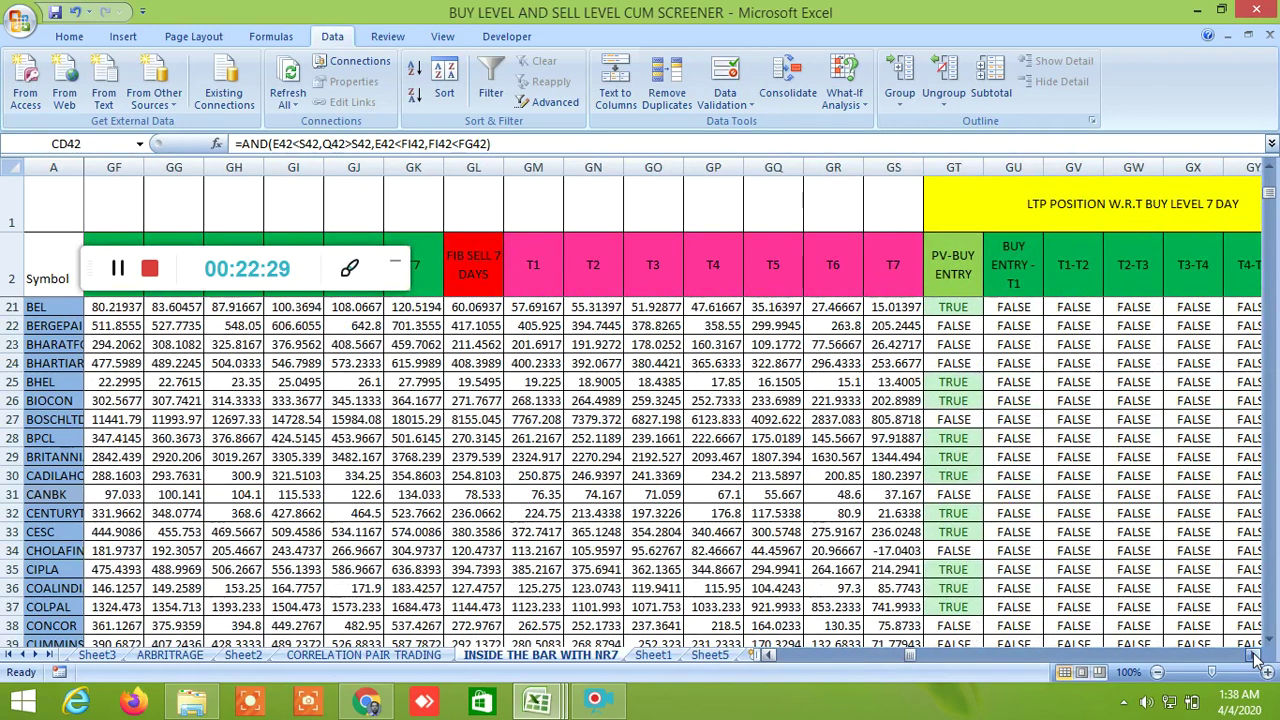
left_click(1254, 655)
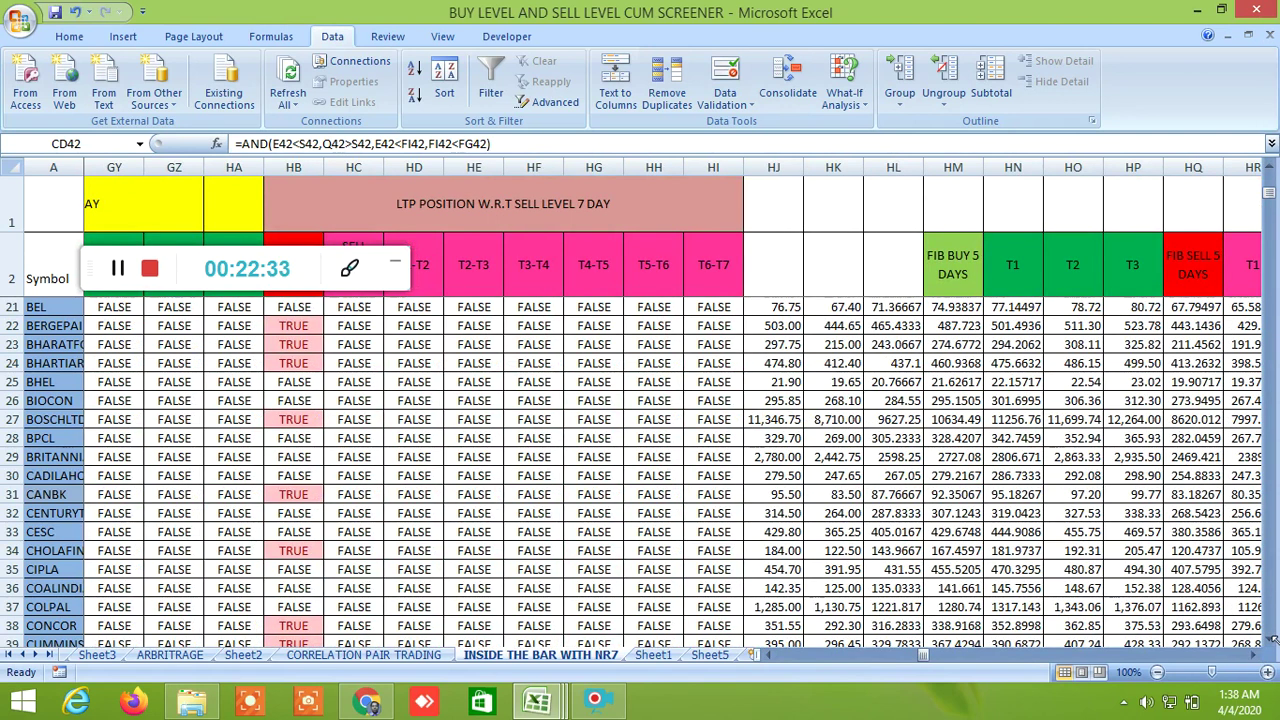
left_click(1254, 655)
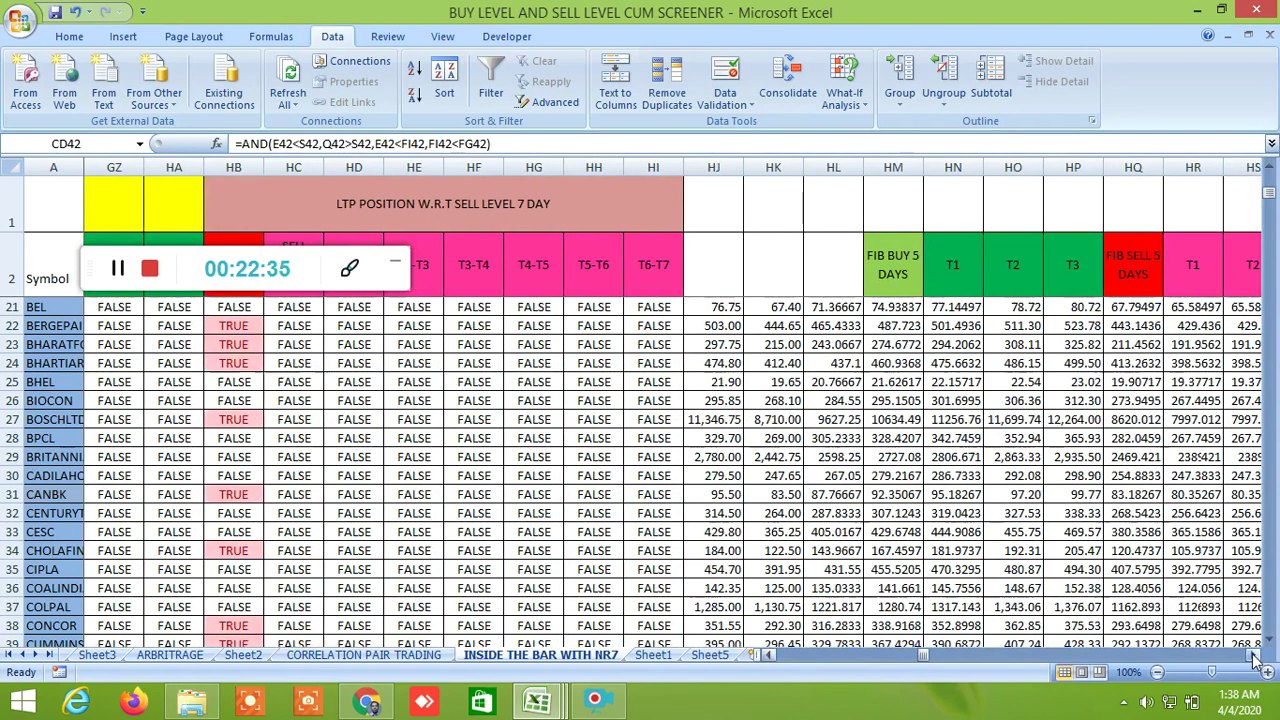
left_click(1254, 655)
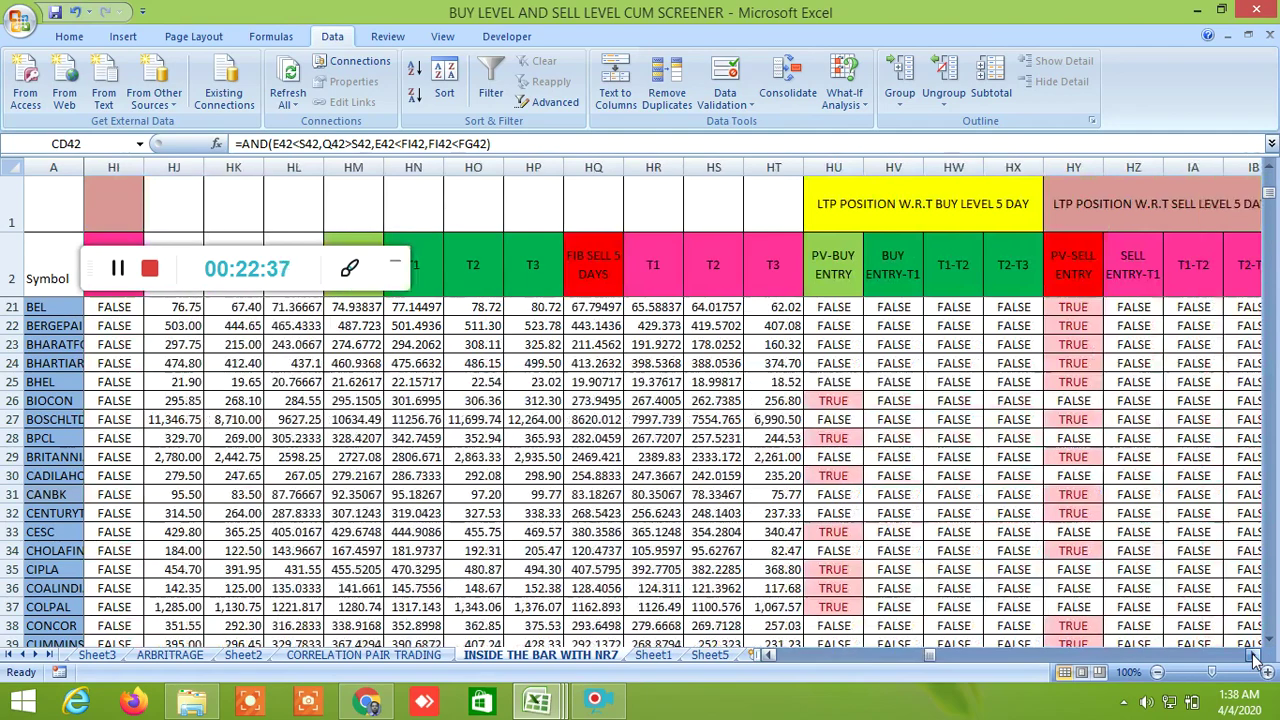
left_click(1254, 655)
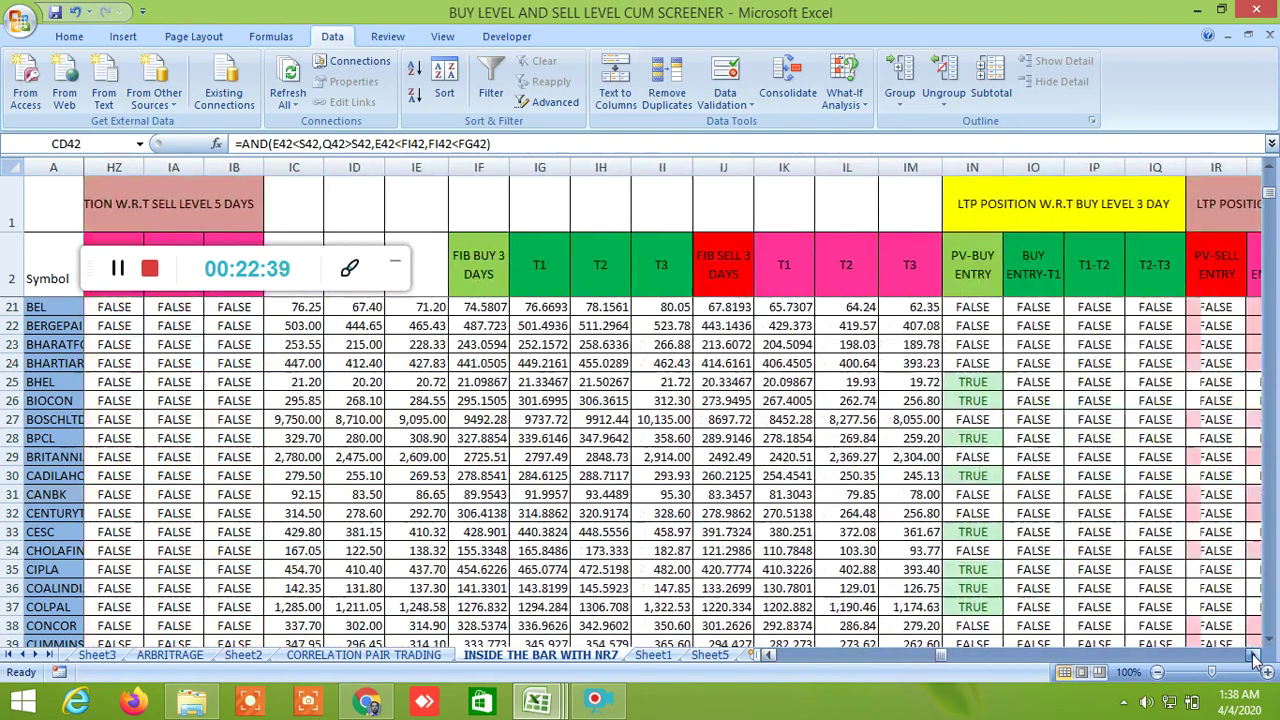
scroll(695, 514, "up", 6)
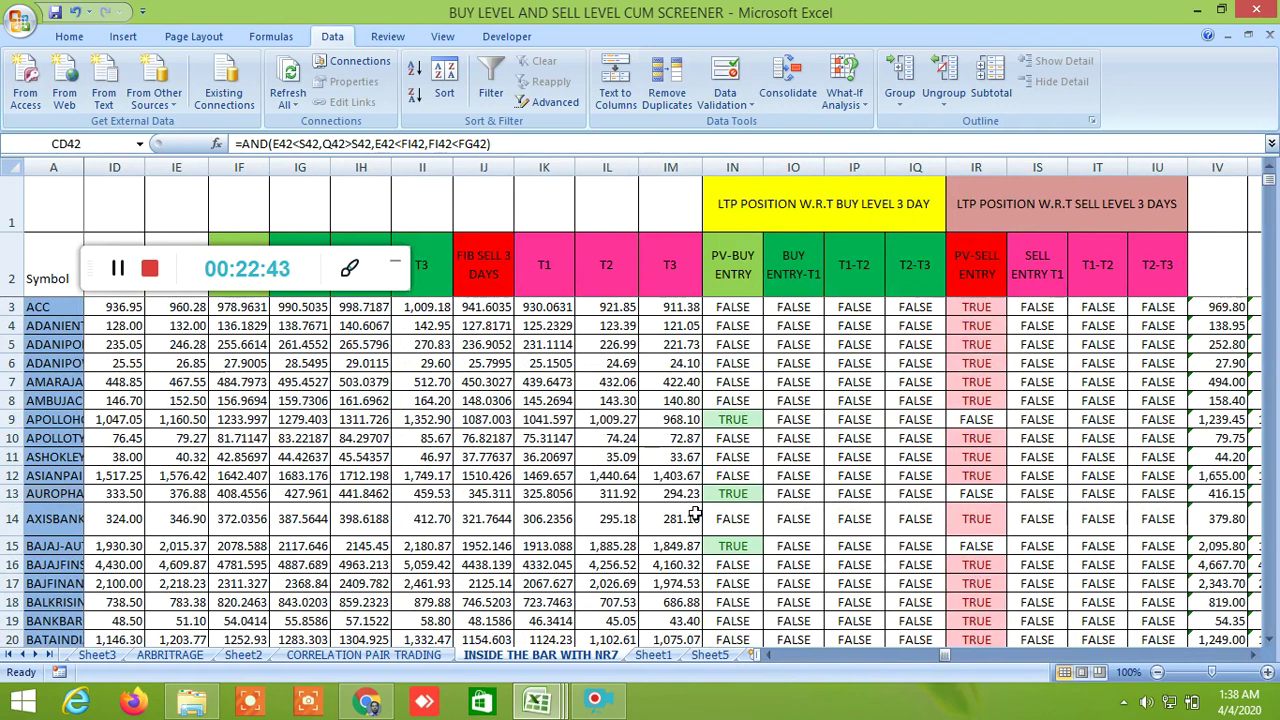
scroll(731, 487, "down", 4)
scroll(733, 493, "up", 4)
Review the 2-day and 1-day Fibonacci buy and sell levels together with their LTP position columns
left_click(1254, 655)
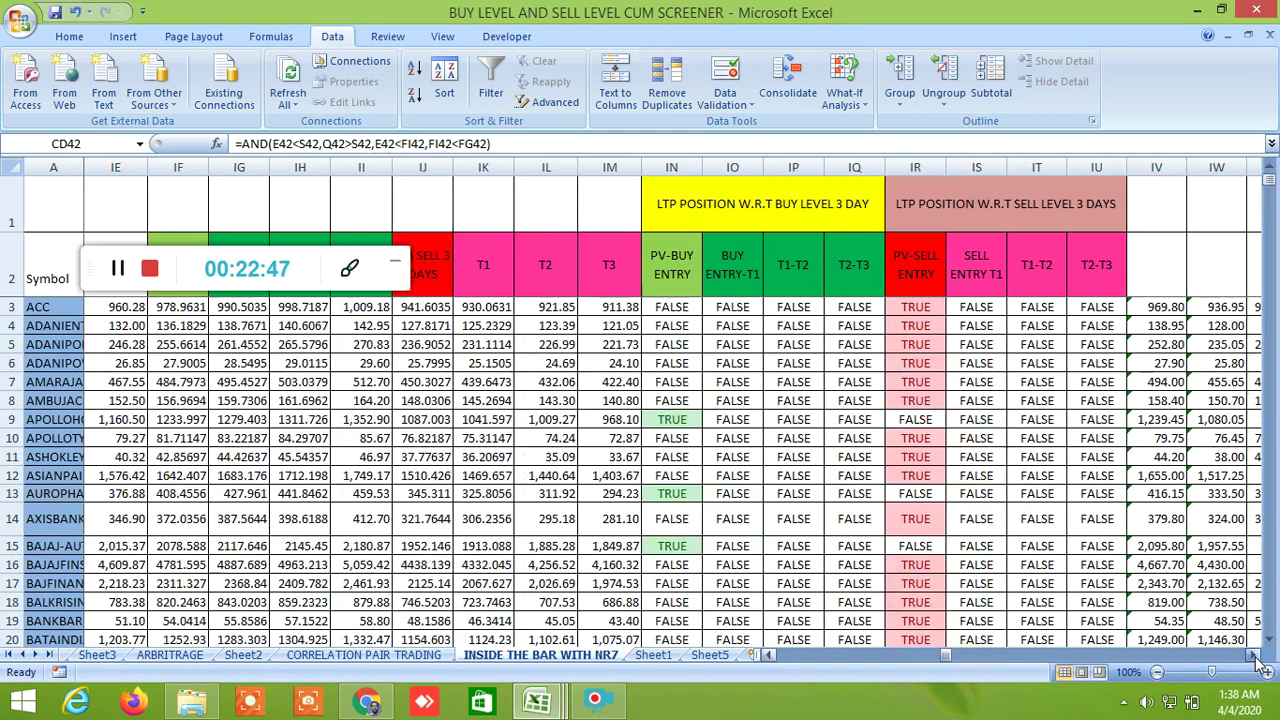
left_click(1254, 655)
left_click(1254, 655)
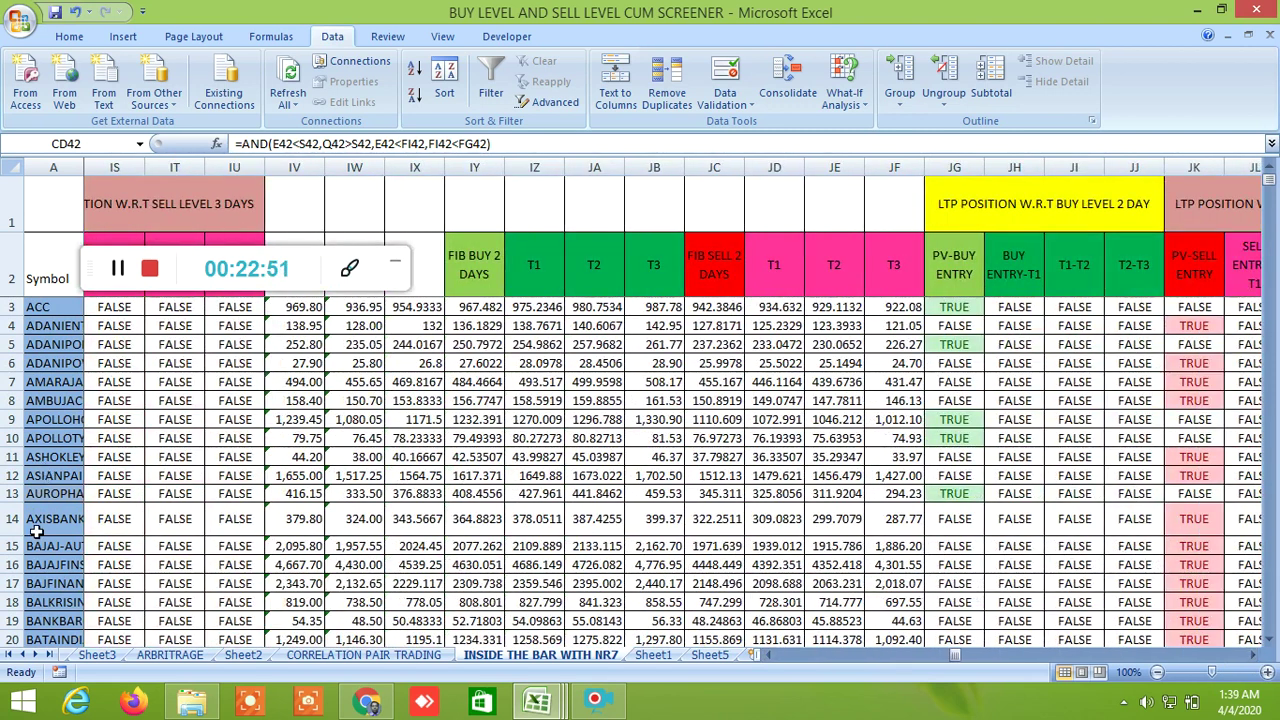
left_click(1254, 655)
left_click(1254, 656)
left_click(1254, 656)
left_click(1254, 656)
left_click(1254, 656)
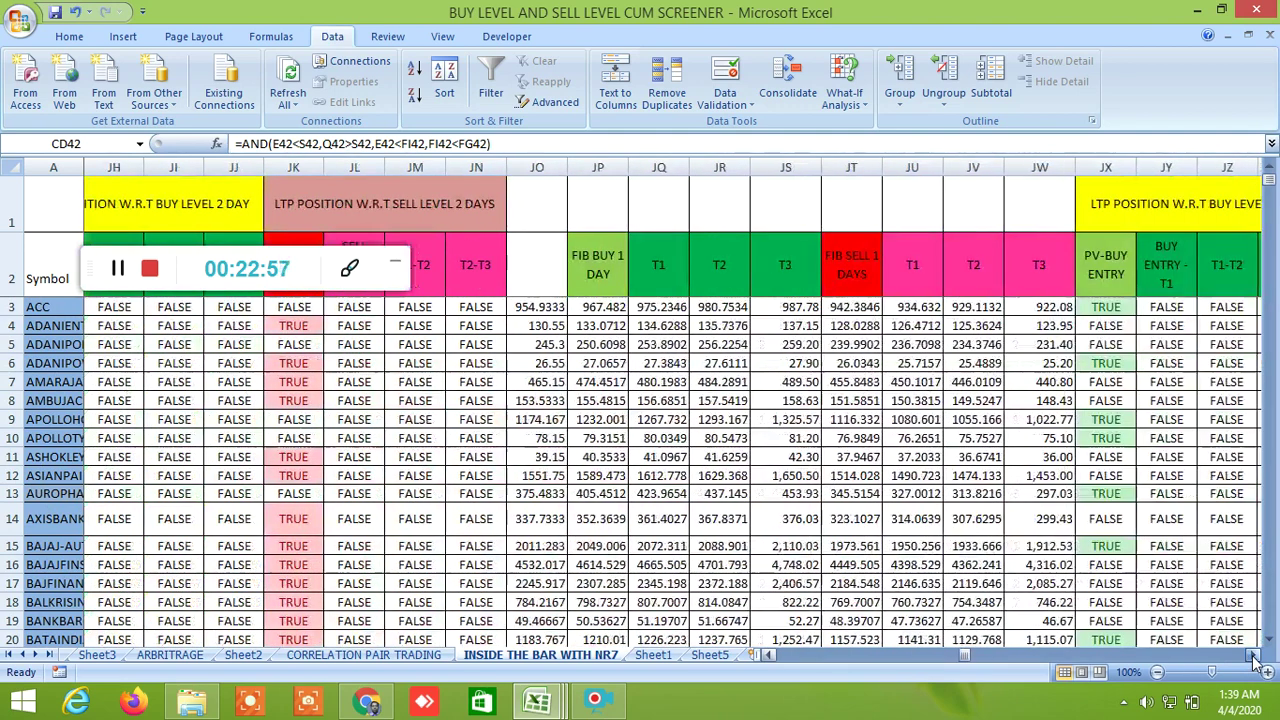
left_click(1254, 656)
left_click(1254, 656)
left_click(1254, 656)
left_click(1254, 656)
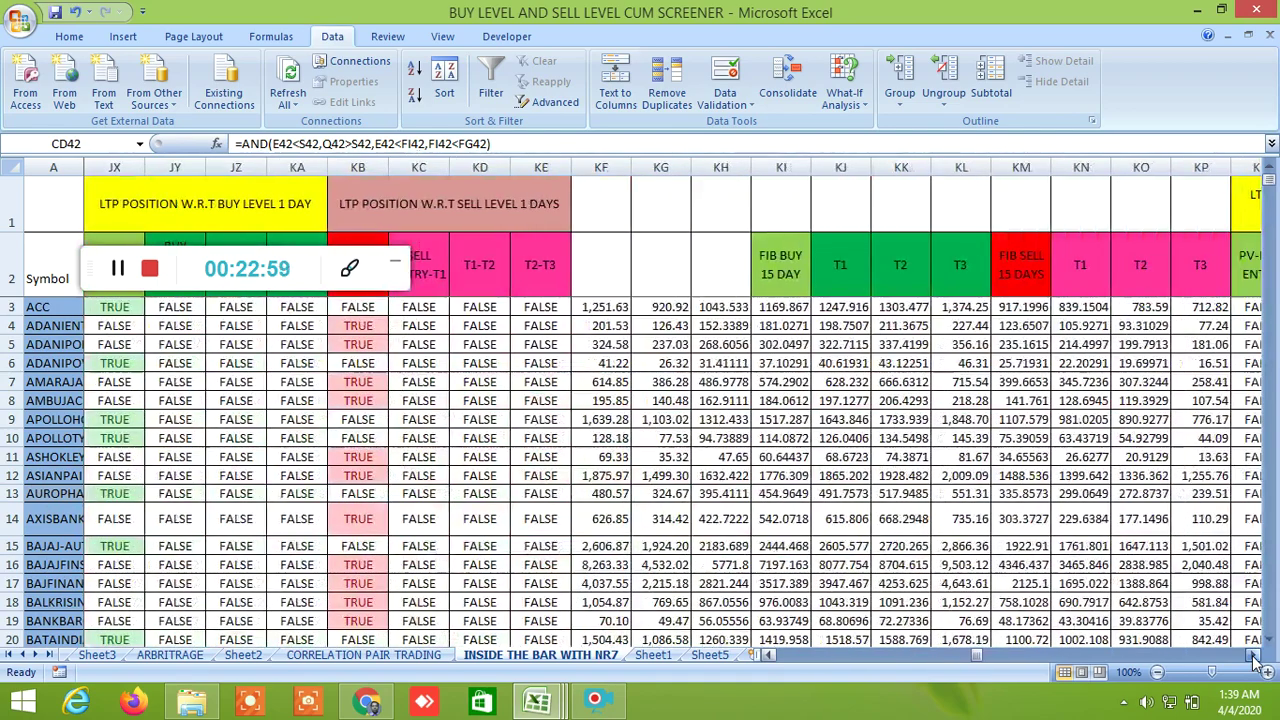
Review the 15-day, 30-day and 1-year Fibonacci buy and sell levels with their LTP position columns
left_click(1254, 656)
left_click(1254, 656)
left_click(1254, 656)
left_click(1254, 656)
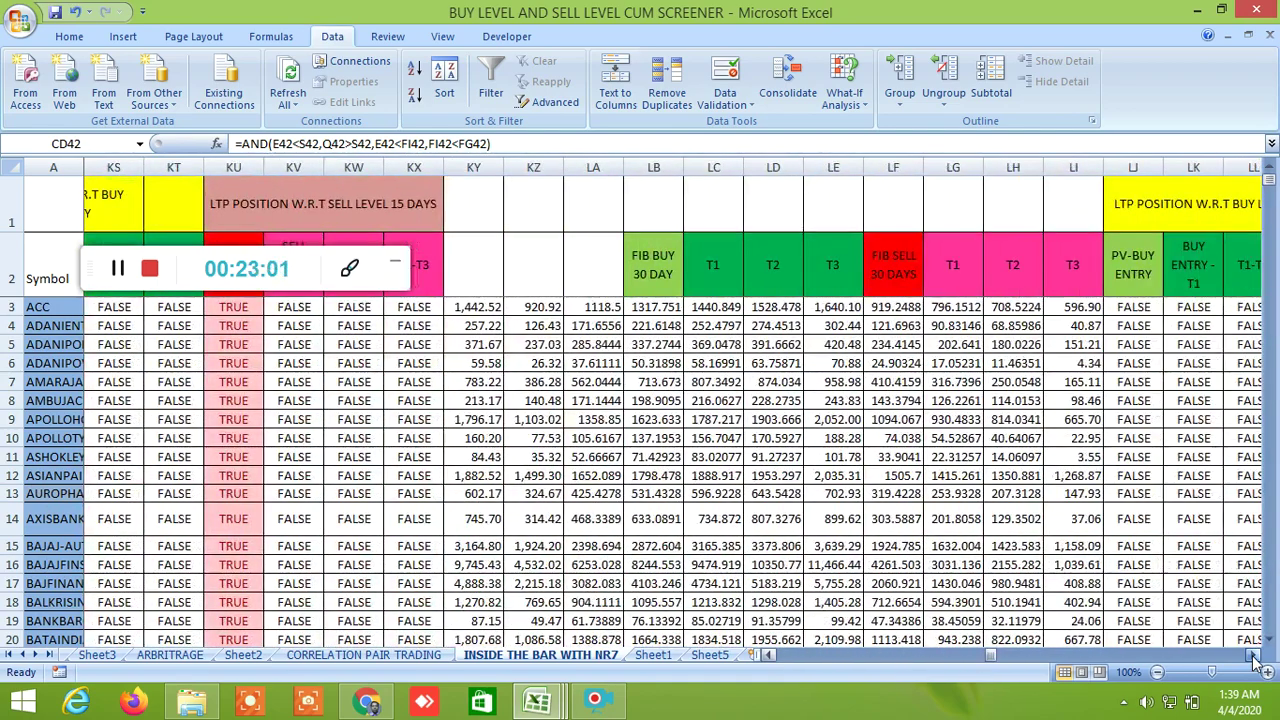
left_click(1254, 656)
left_click(1254, 656)
left_click(1254, 656)
left_click(1254, 656)
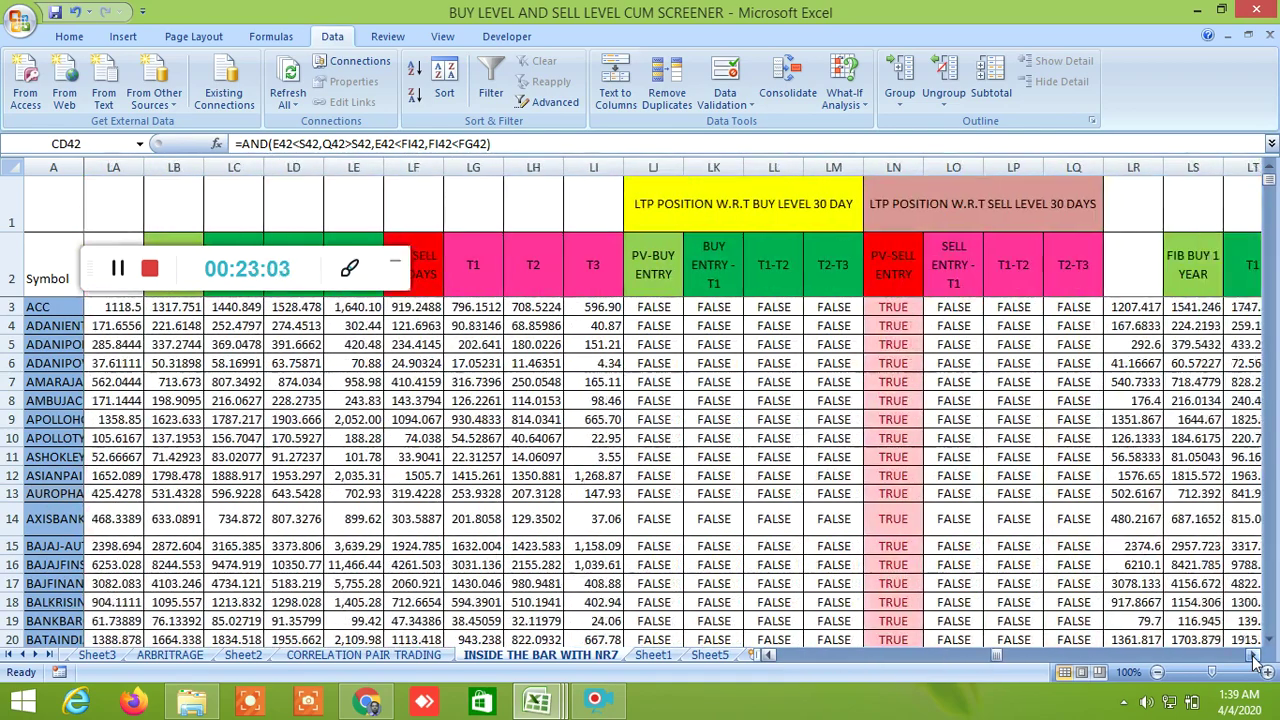
left_click(1254, 656)
left_click(1254, 656)
left_click(1254, 656)
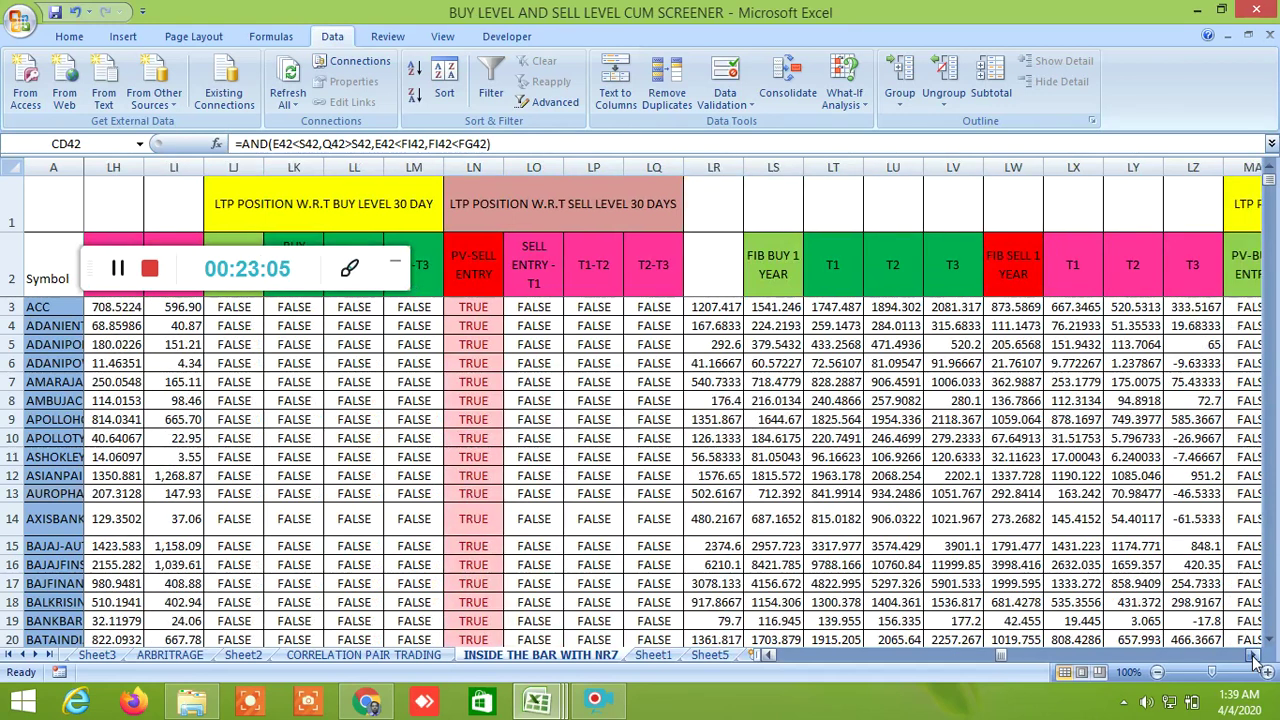
left_click(1254, 656)
left_click(1254, 656)
left_click(1254, 656)
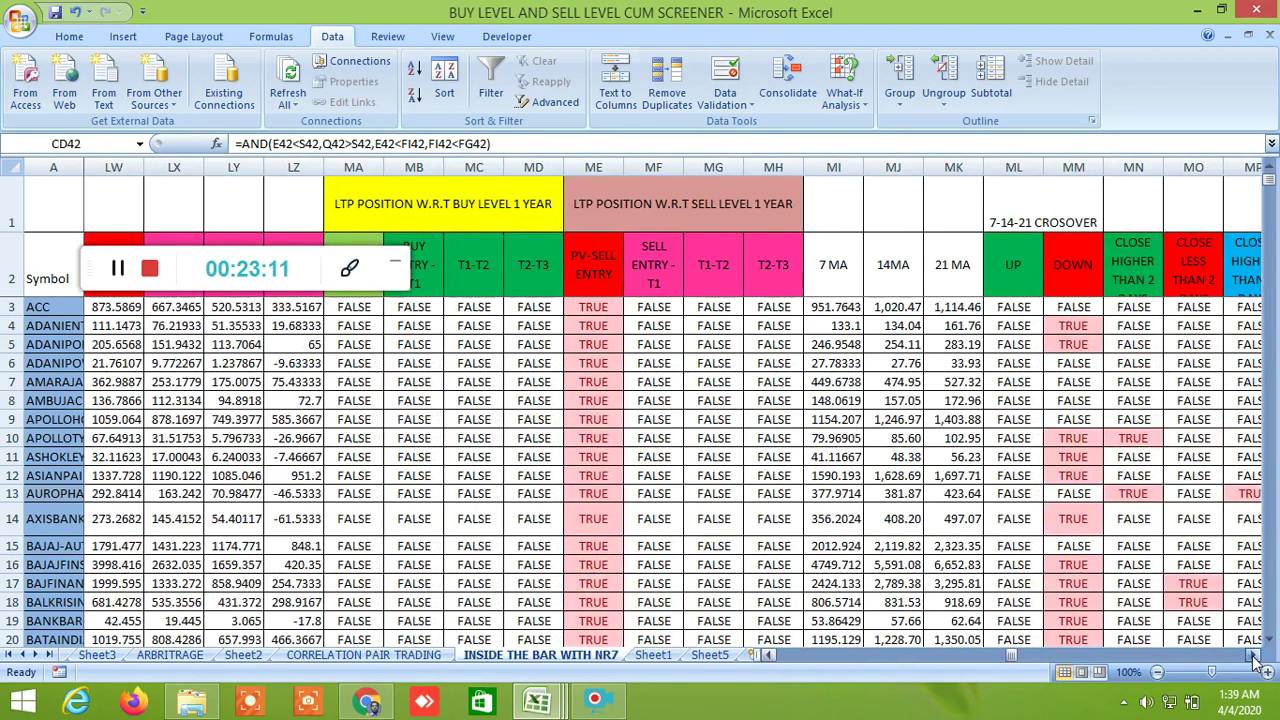
Examine the 7-14-21 moving average crossover columns and the close higher or less than 2-day to 1-year columns
left_click(1254, 656)
left_click(1254, 656)
left_click(1254, 656)
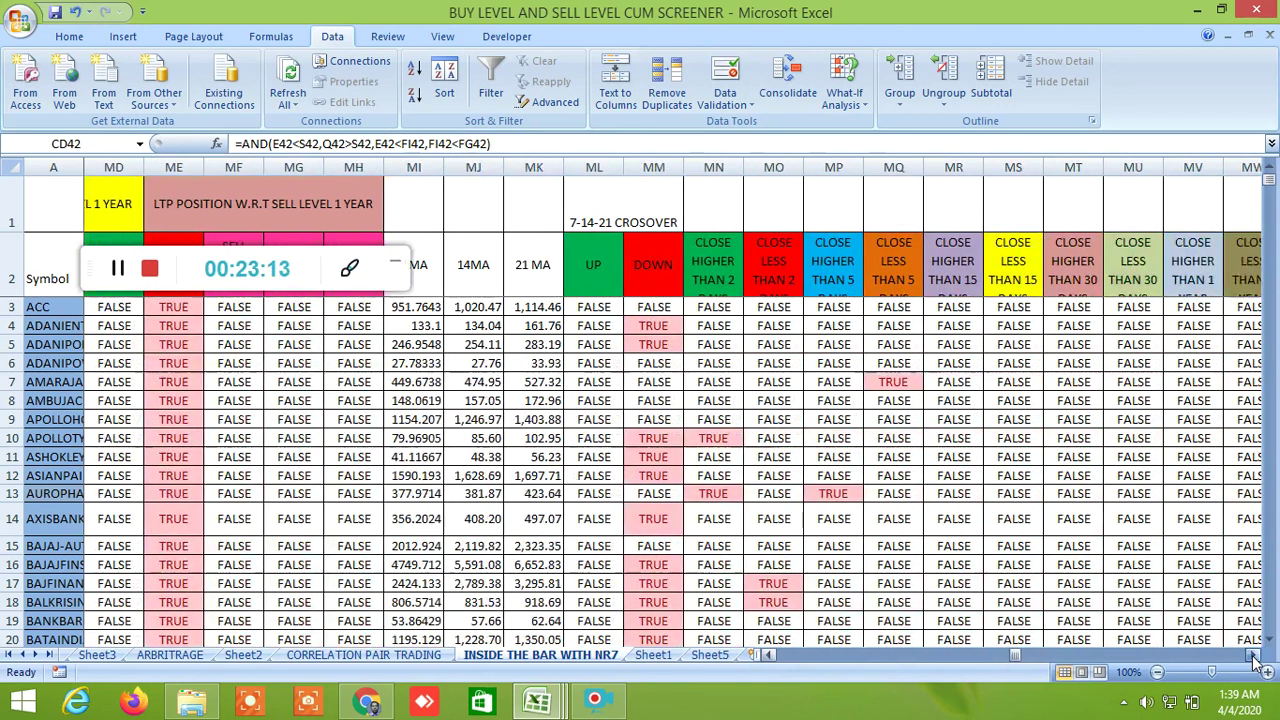
left_click(1254, 656)
left_click(1254, 656)
left_click(1254, 656)
left_click(1254, 656)
left_click(1254, 656)
left_click(1254, 656)
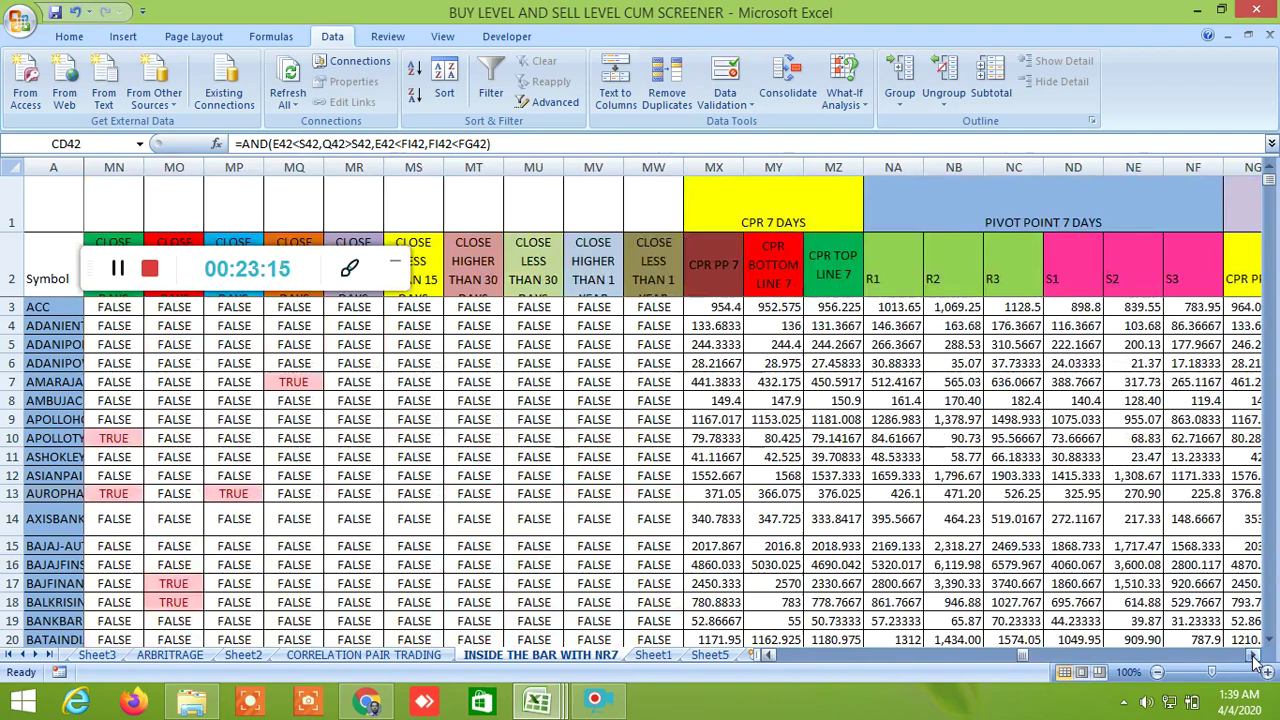
Review the CPR and pivot point sections from 7 days down to 1 day, through the stocks-between-CPR columns
left_click(1254, 656)
left_click(1254, 656)
left_click(1254, 656)
left_click(1254, 656)
left_click(1254, 656)
left_click(1254, 656)
left_click(1254, 656)
left_click(1254, 656)
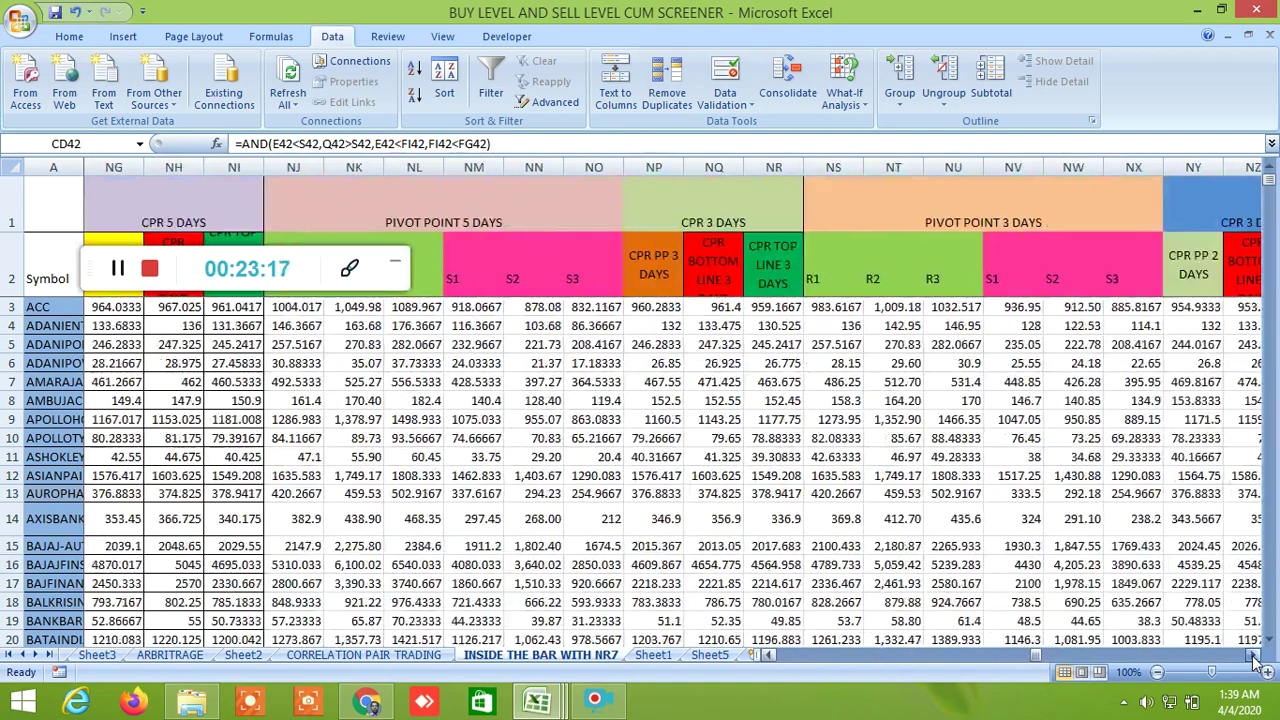
left_click(1254, 656)
left_click(1254, 656)
left_click(1254, 656)
left_click(1254, 656)
left_click(1254, 656)
left_click(1254, 656)
left_click(1254, 656)
left_click(1254, 656)
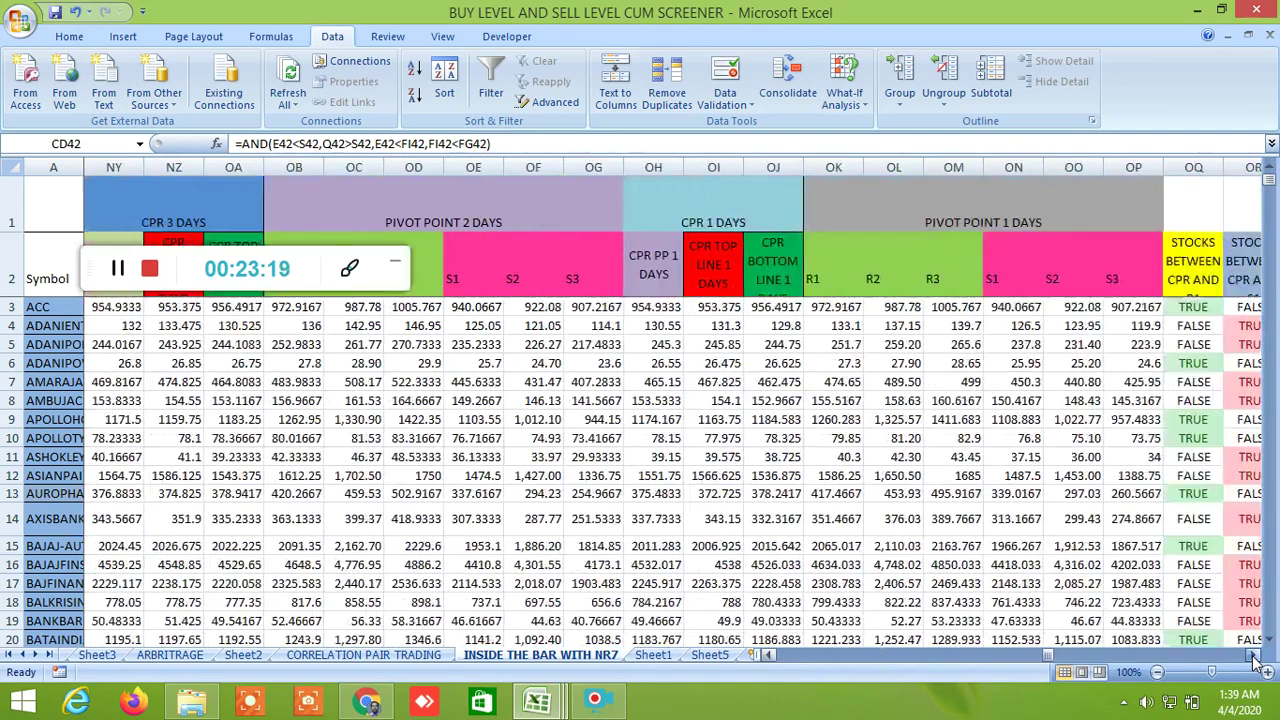
left_click(1254, 656)
left_click(1254, 656)
left_click(1254, 656)
left_click(1254, 656)
left_click(1254, 656)
left_click(1254, 656)
left_click(1254, 656)
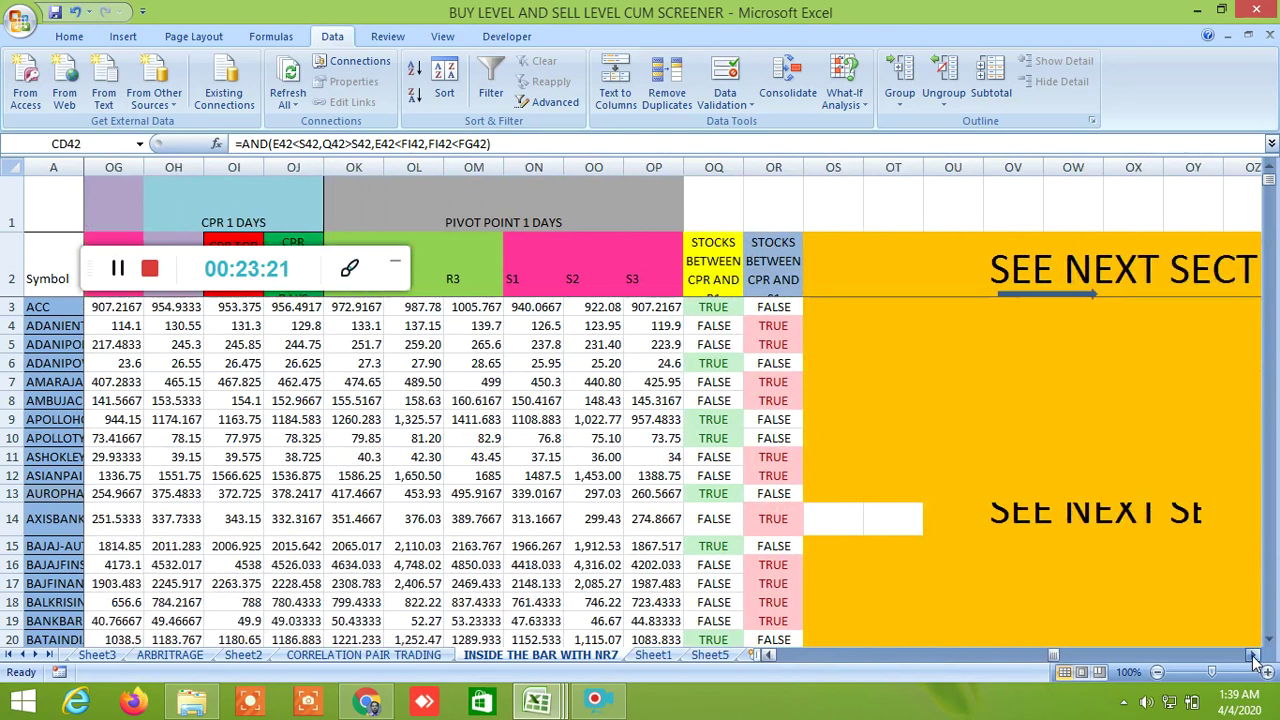
Go on to the next section and review the Fibonacci levels based on daily volatility, from R1 through S9
left_click(1254, 656)
left_click(1254, 656)
left_click(1254, 656)
left_click(1254, 656)
left_click(1254, 656)
left_click(1254, 656)
left_click(1254, 656)
left_click(1254, 656)
left_click(1254, 656)
left_click(1254, 656)
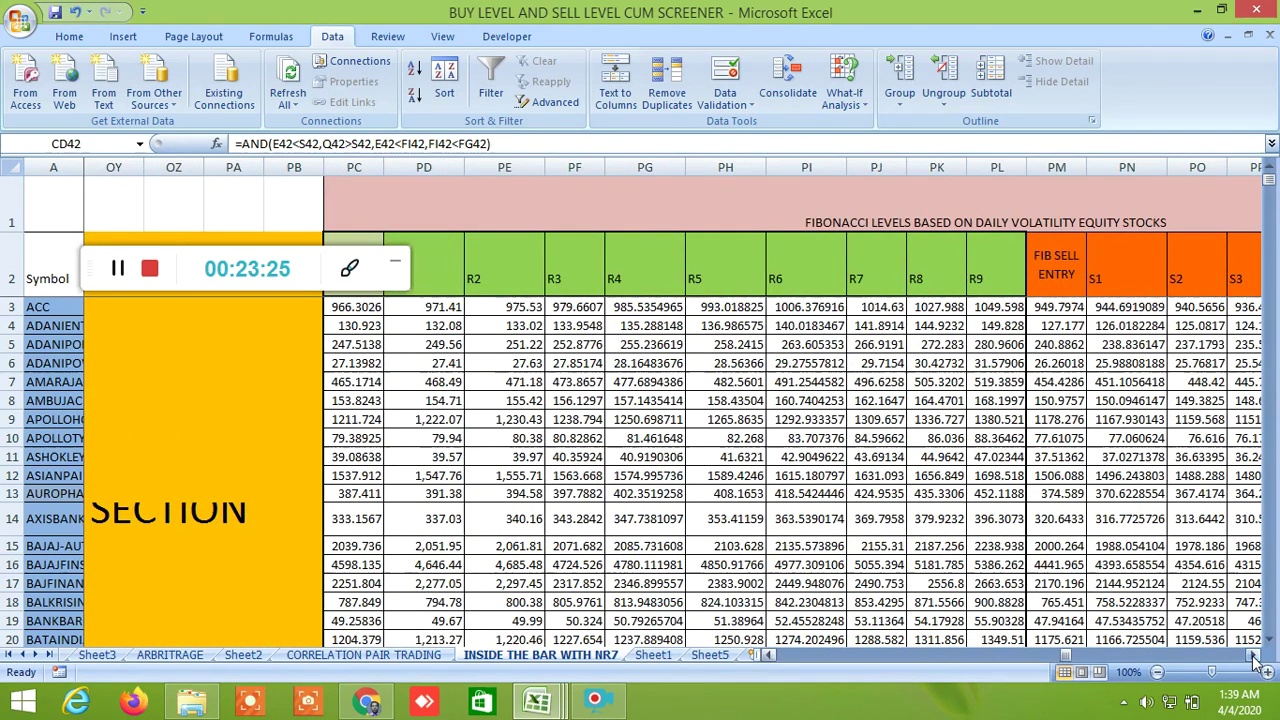
left_click(1254, 656)
left_click(1254, 656)
left_click(1254, 656)
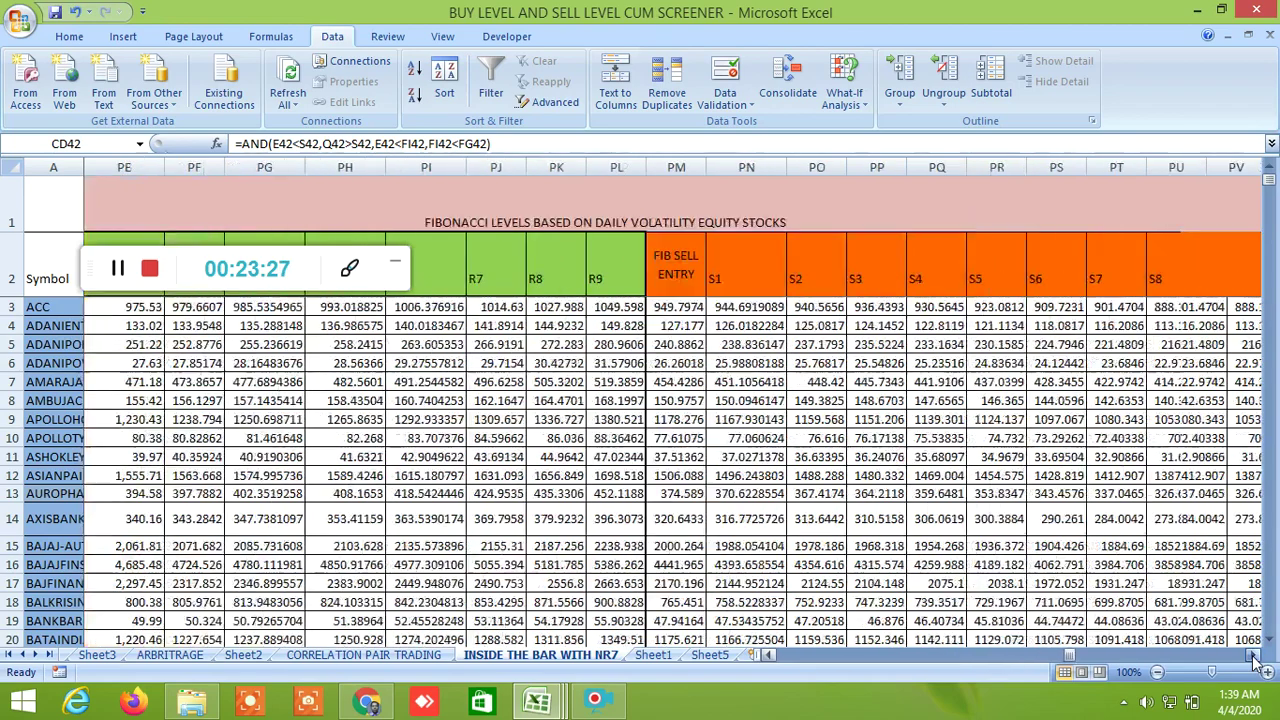
left_click(1254, 656)
left_click(1254, 656)
left_click(1254, 656)
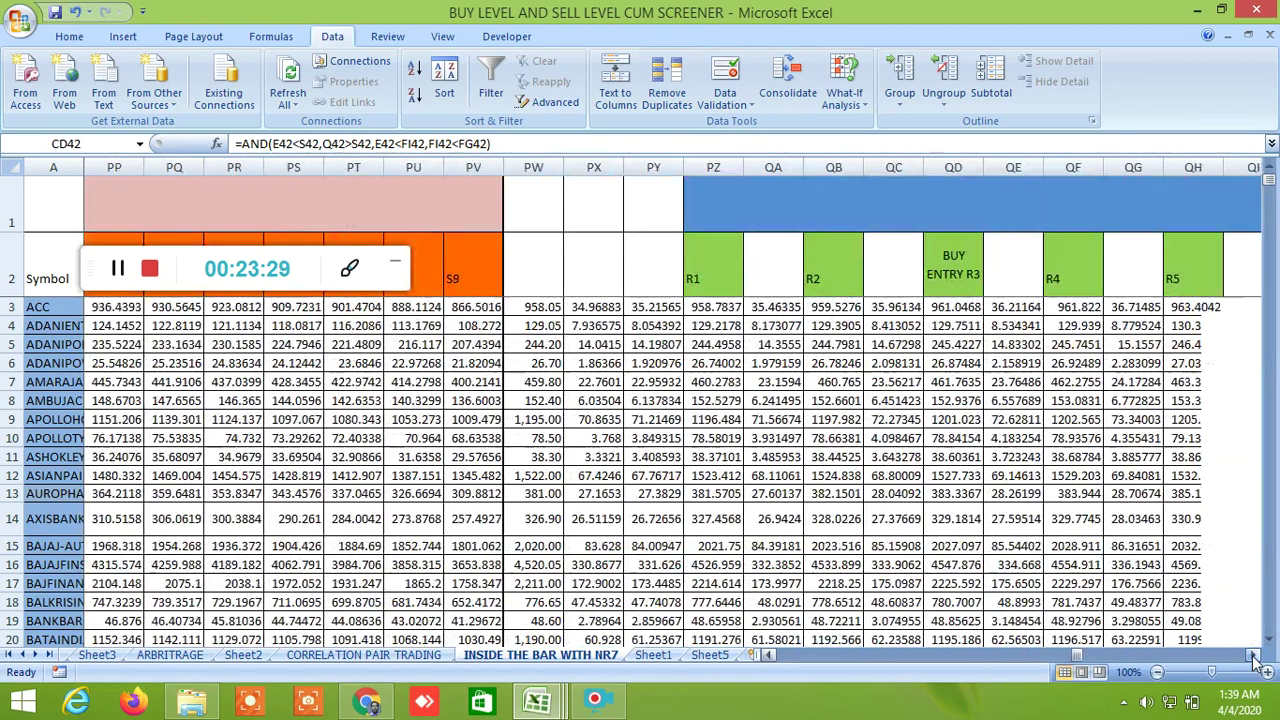
Review the resistance columns from BUY ENTRY R3 and STRONG RESISTANCE R6 onward, past the time cycle section to PROBABLE PRICE MOVEMENT
left_click(1254, 656)
left_click(1254, 656)
left_click(1254, 656)
left_click(1254, 656)
left_click(1254, 656)
left_click(1254, 655)
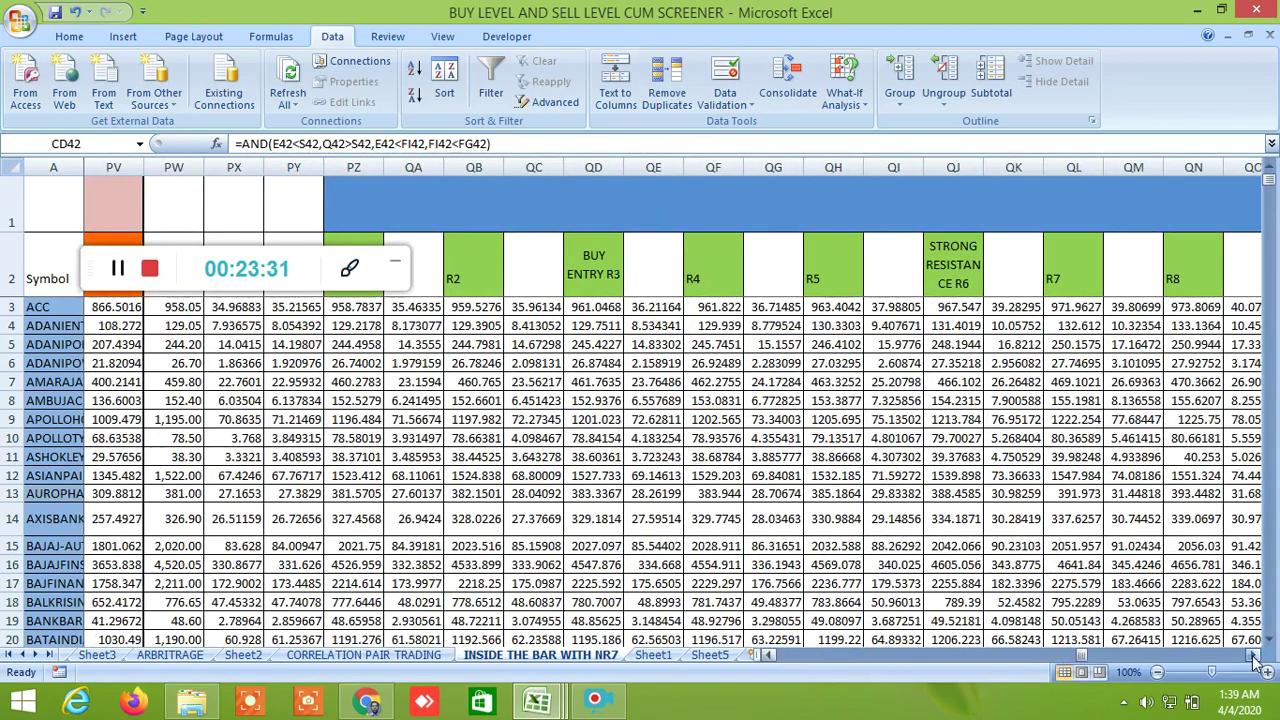
left_click_drag(1254, 655, 1254, 660)
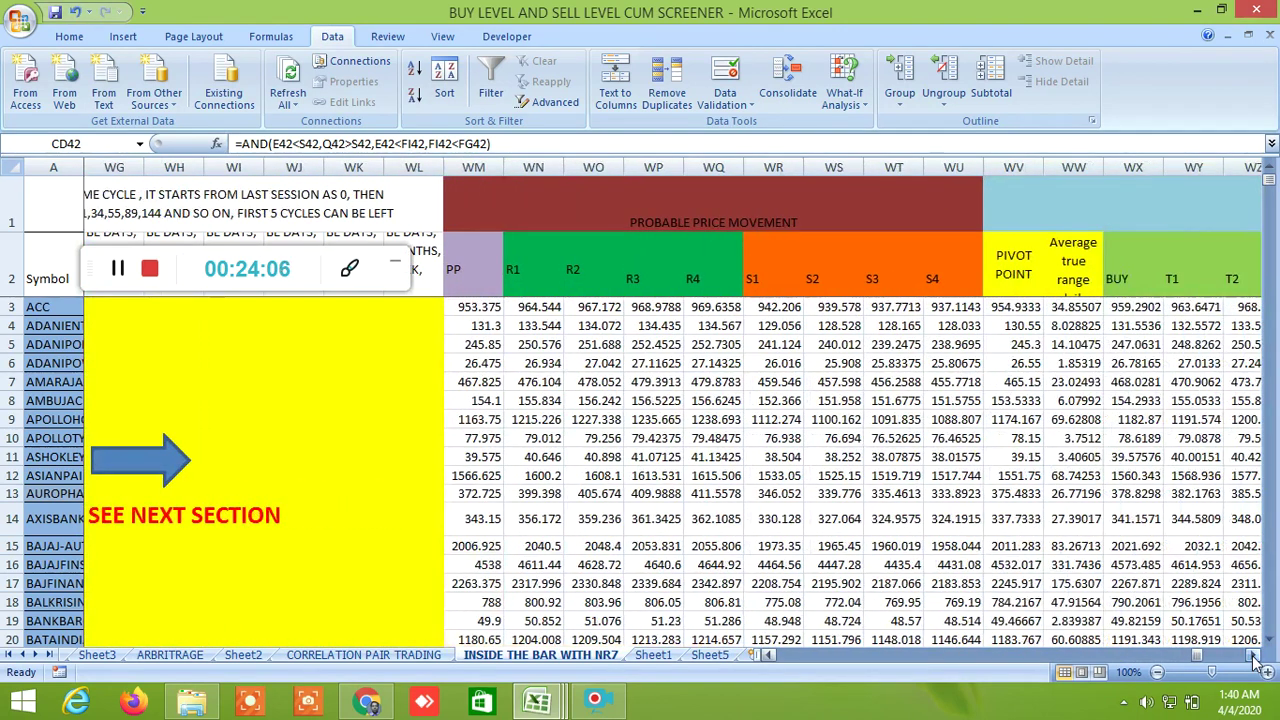
Inspect the PROBABLE PRICE MOVEMENT and VOLATILITY BASED HIGH PROBABLE LEVELS headings, and view the target columns through T31
left_click(721, 218)
left_click_drag(1248, 650, 1254, 655)
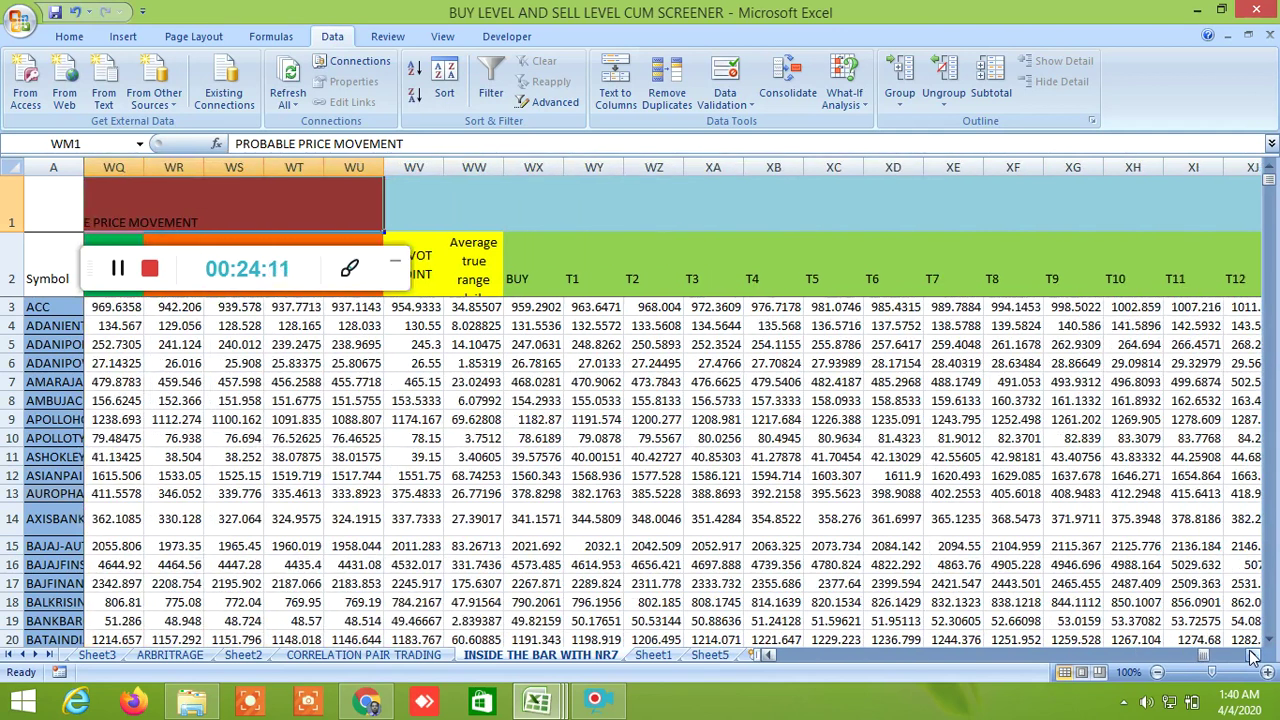
left_click(1022, 221)
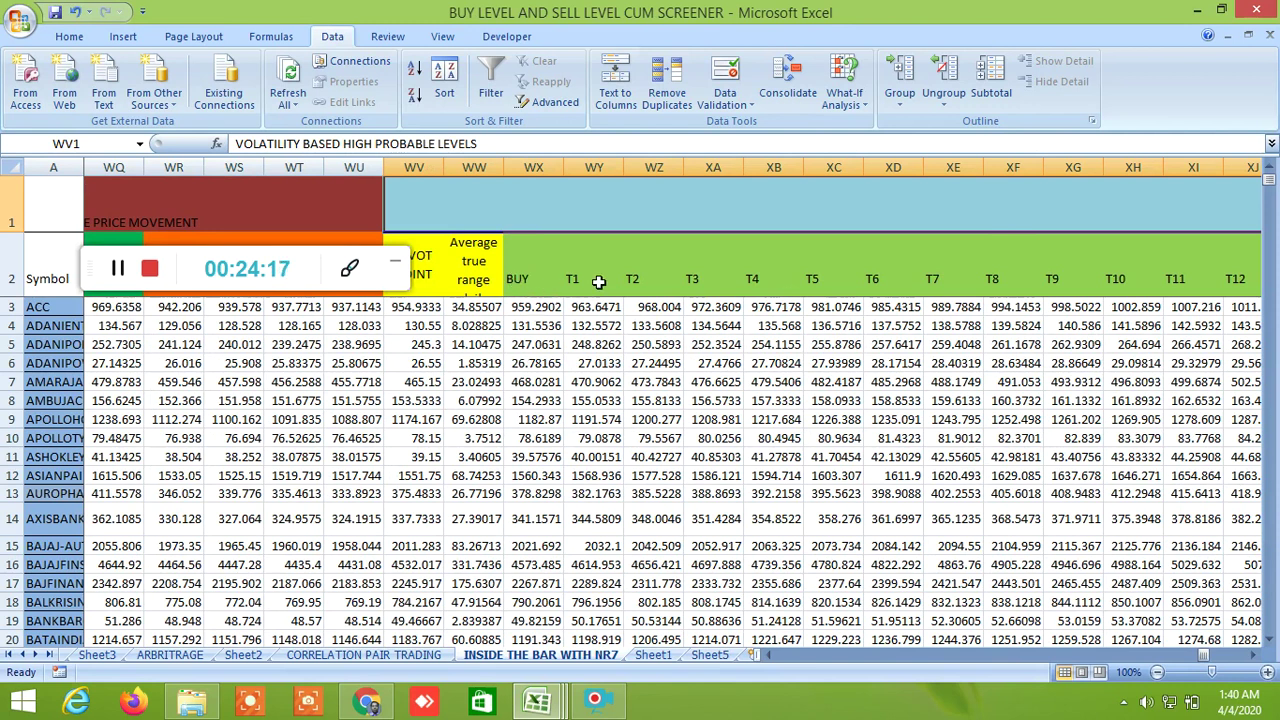
left_click_drag(1252, 655, 1252, 655)
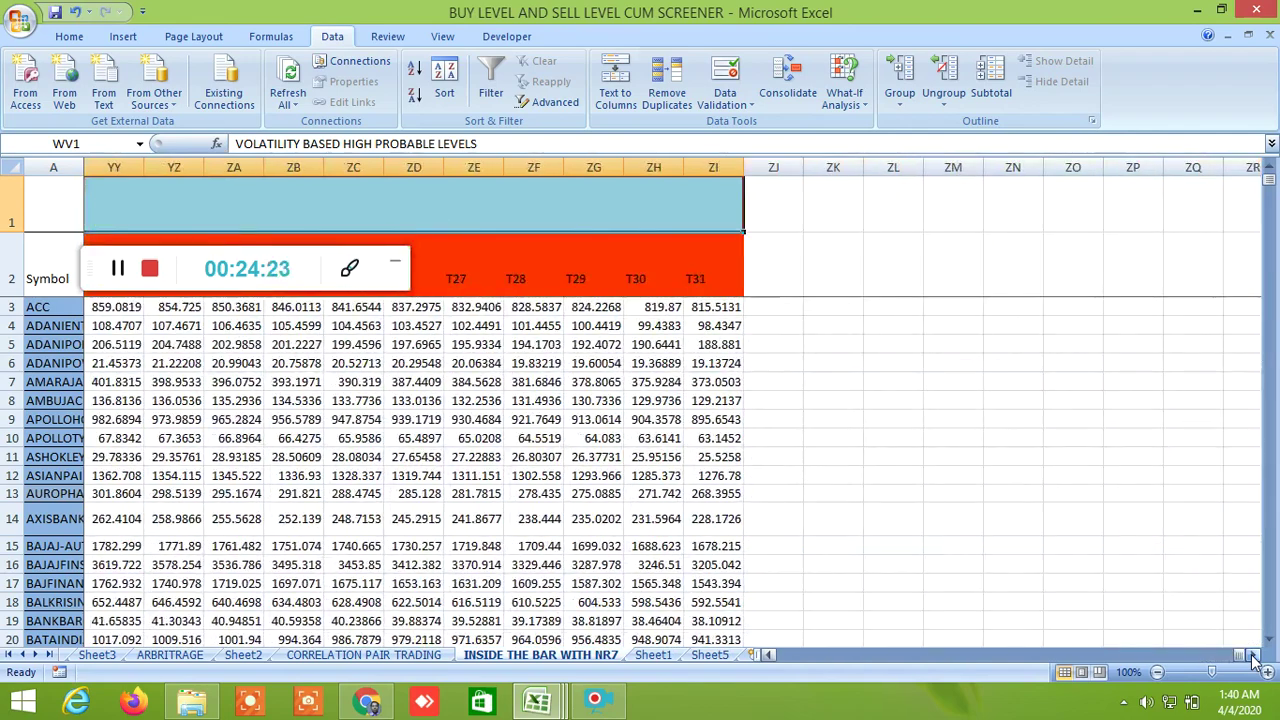
Switch to the WORKING FILE 3 workbook and scan the NEW BUY SELL LEVEL 1 columns on the FNO STOCK sheet across all symbols
mouse_move(562, 710)
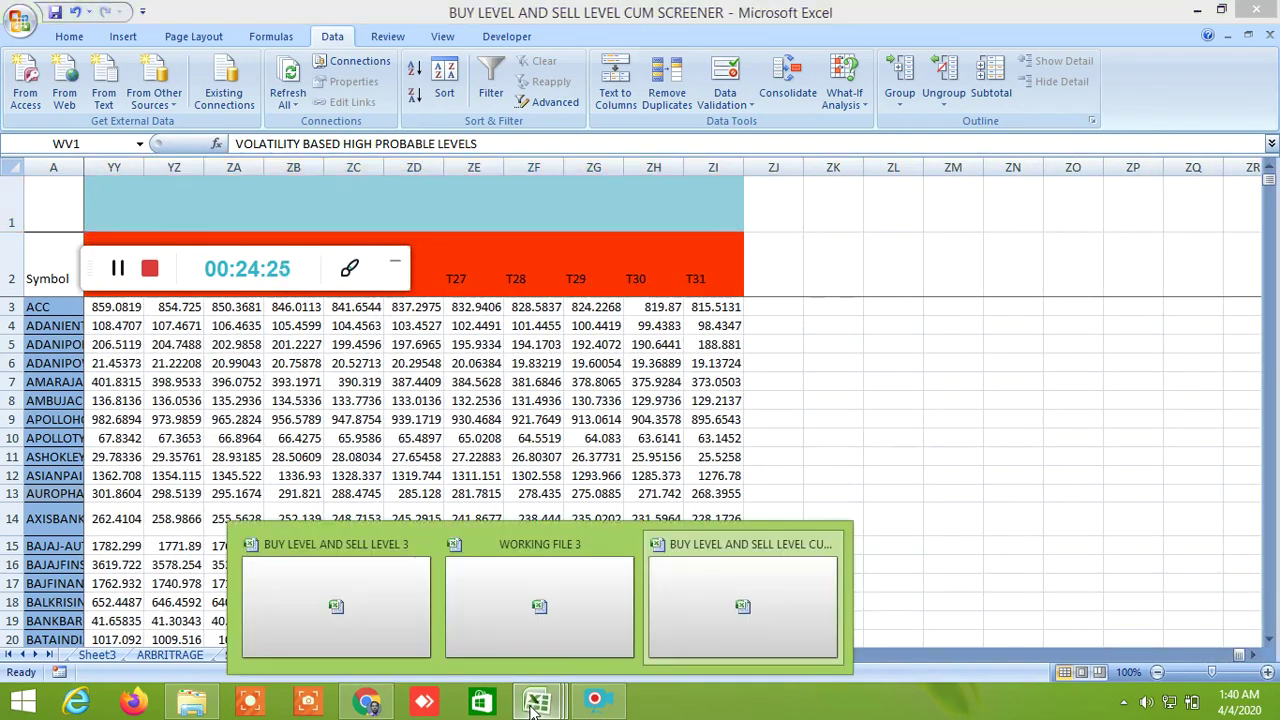
left_click(536, 605)
scroll(677, 535, "up", 20)
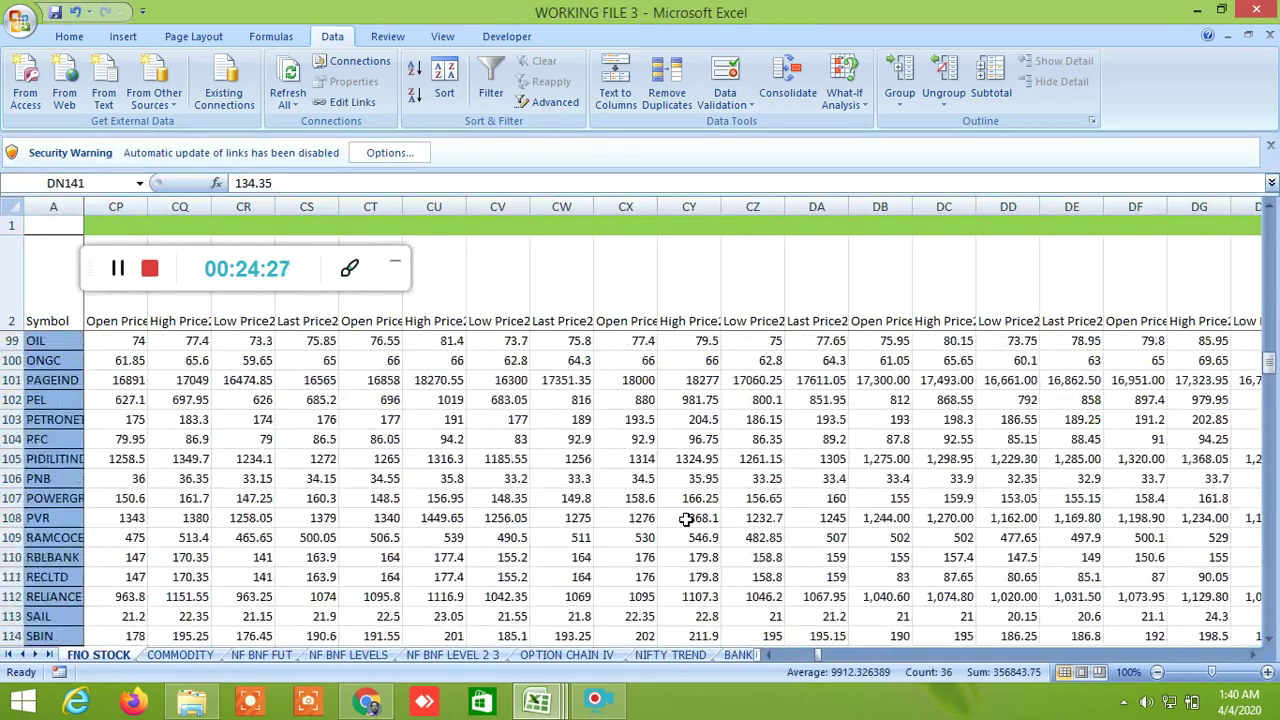
scroll(688, 517, "up", 7)
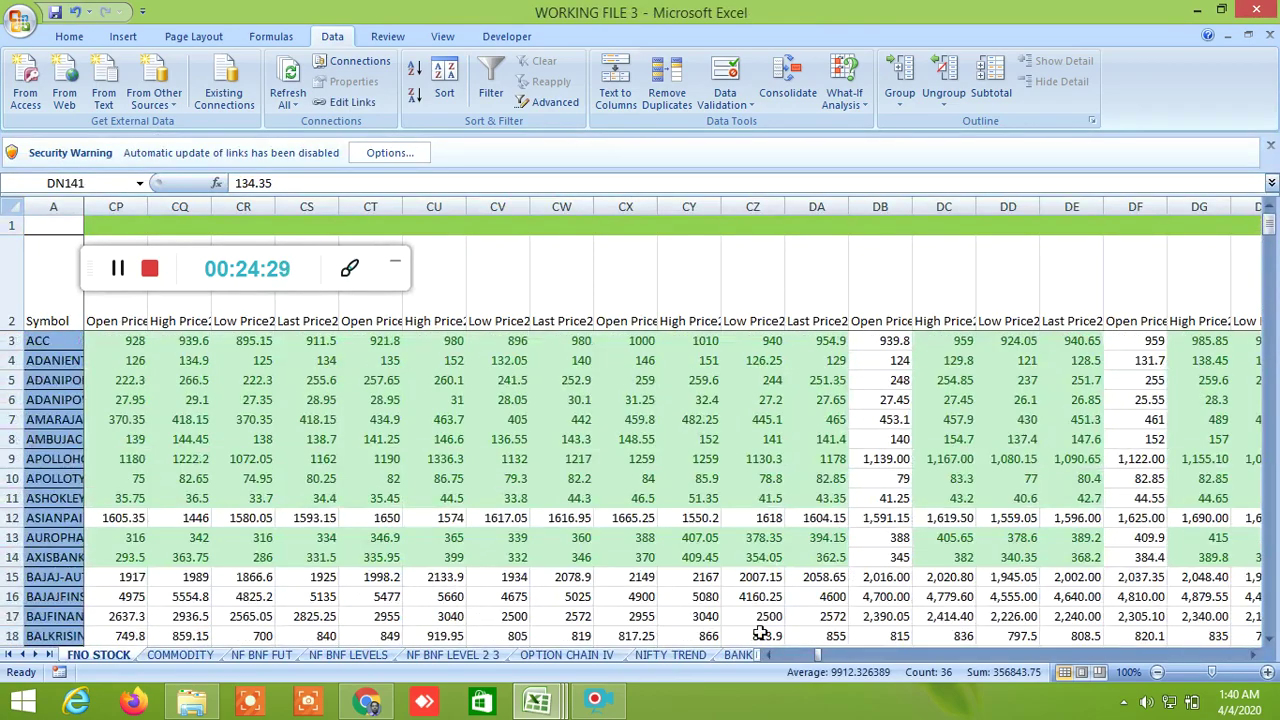
left_click_drag(821, 654, 1023, 637)
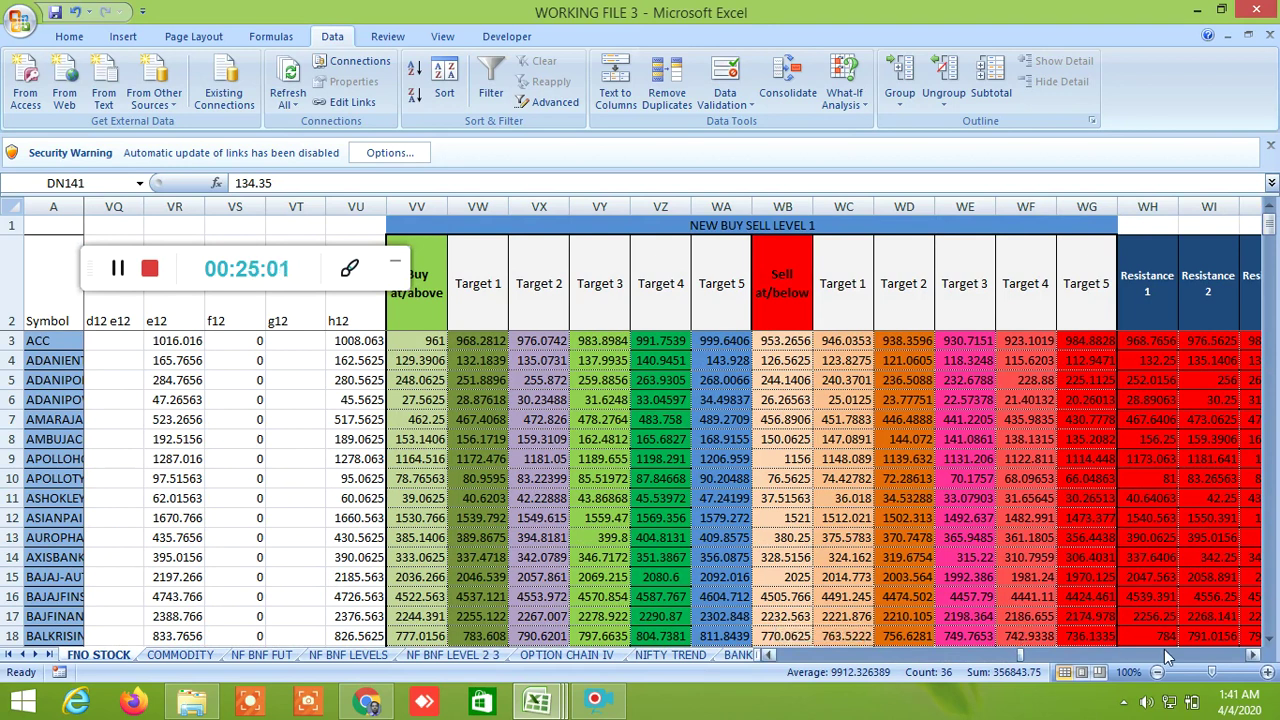
scroll(857, 503, "down", 20)
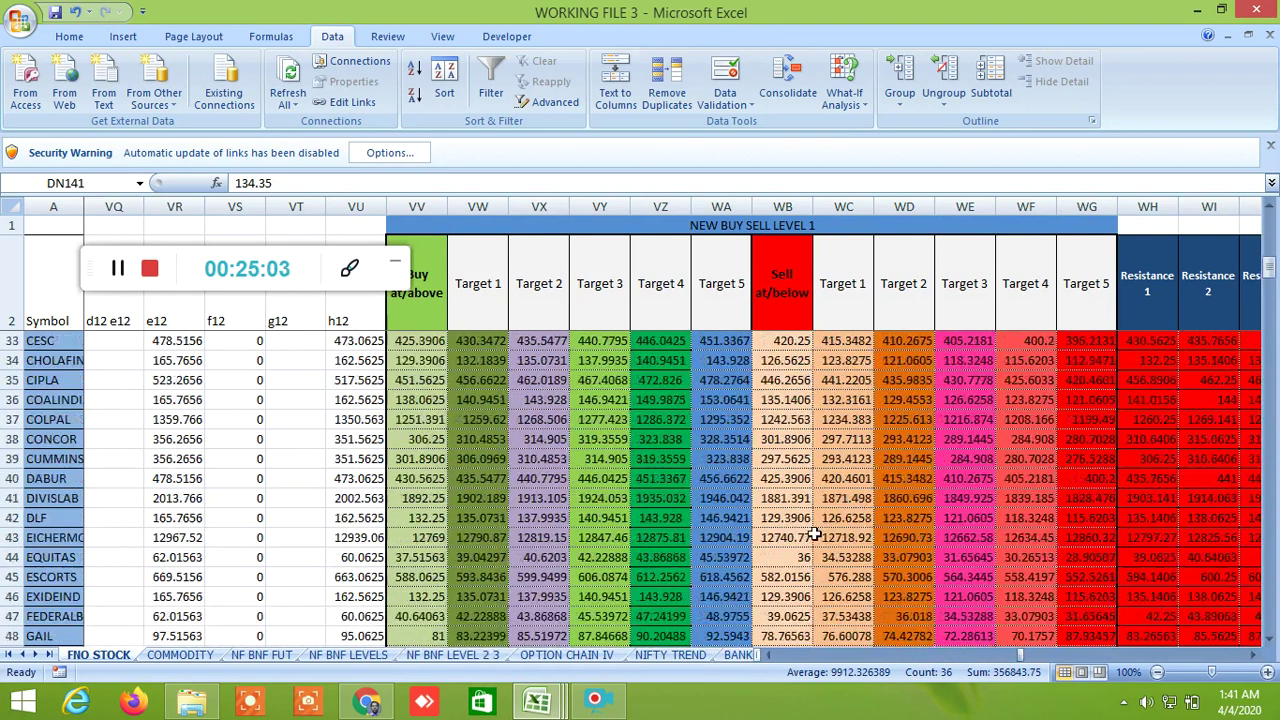
scroll(812, 538, "down", 20)
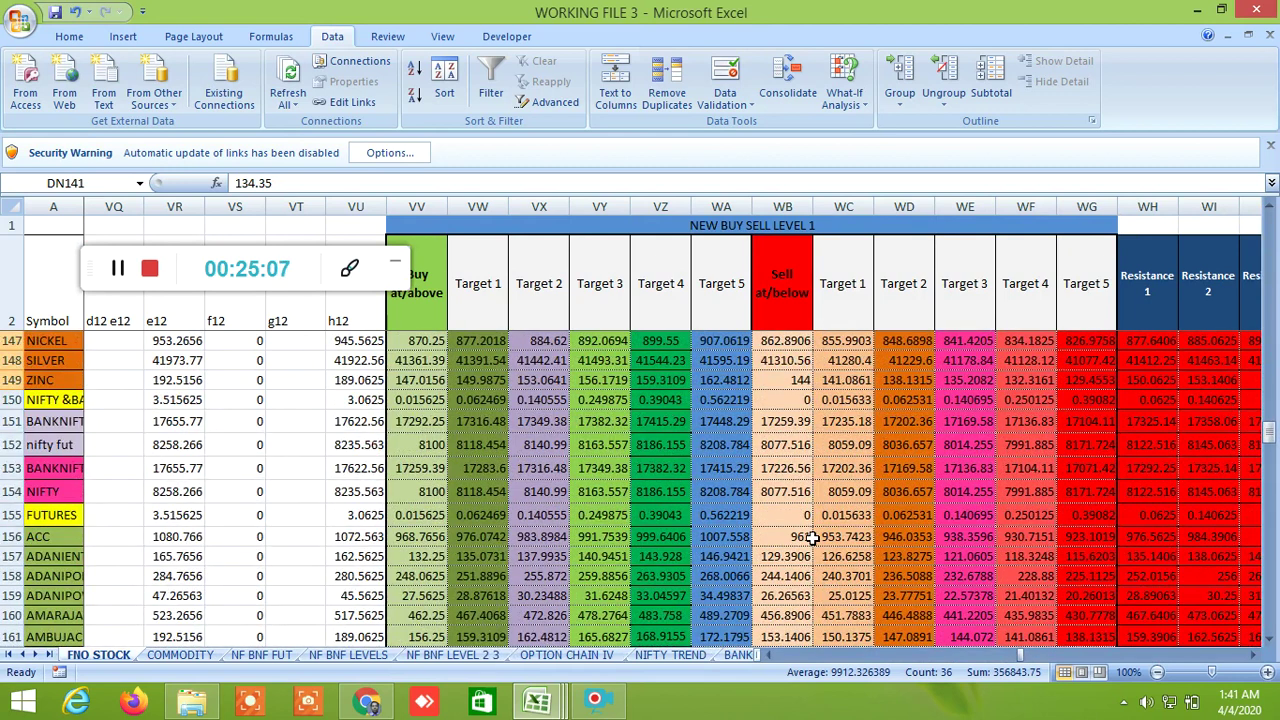
Show the FNO STOCK columns from the resistance levels through LTP BELOW L4, the piv columns, LOT SIZE and TURNOVER
left_click(1255, 655)
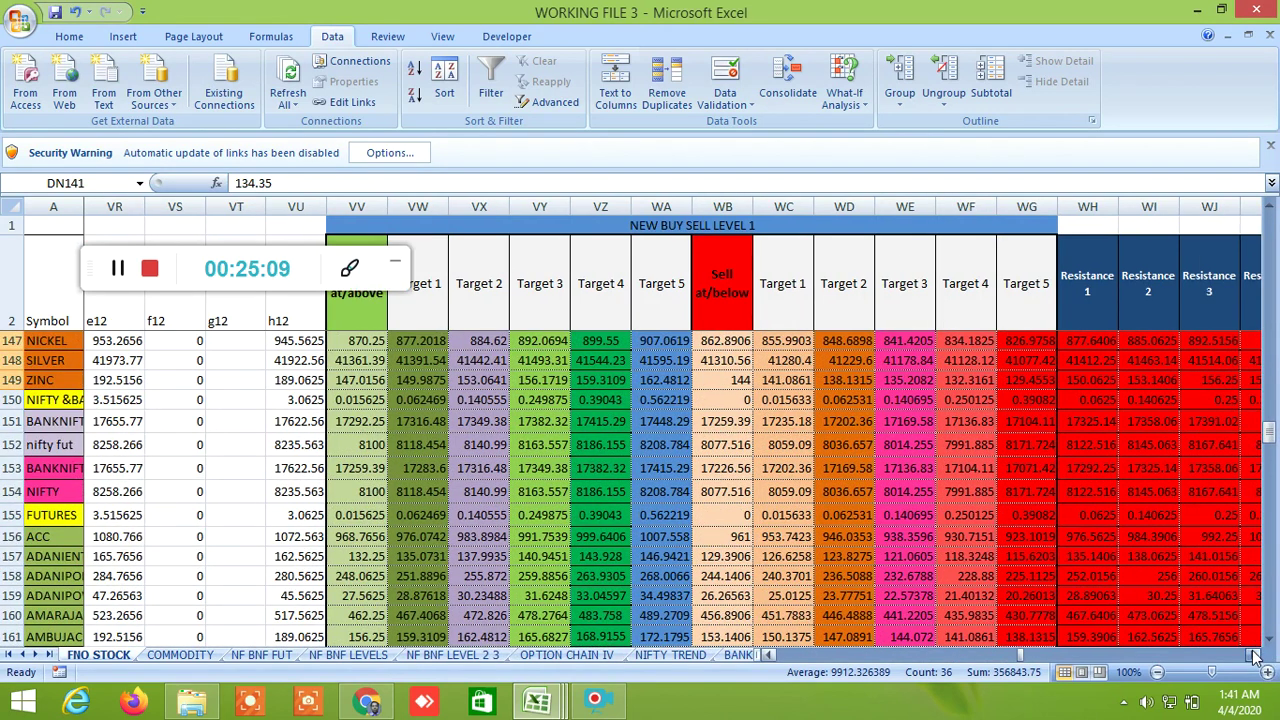
left_click(1255, 655)
left_click(1255, 655)
left_click(1255, 655)
left_click_drag(1255, 655, 1255, 655)
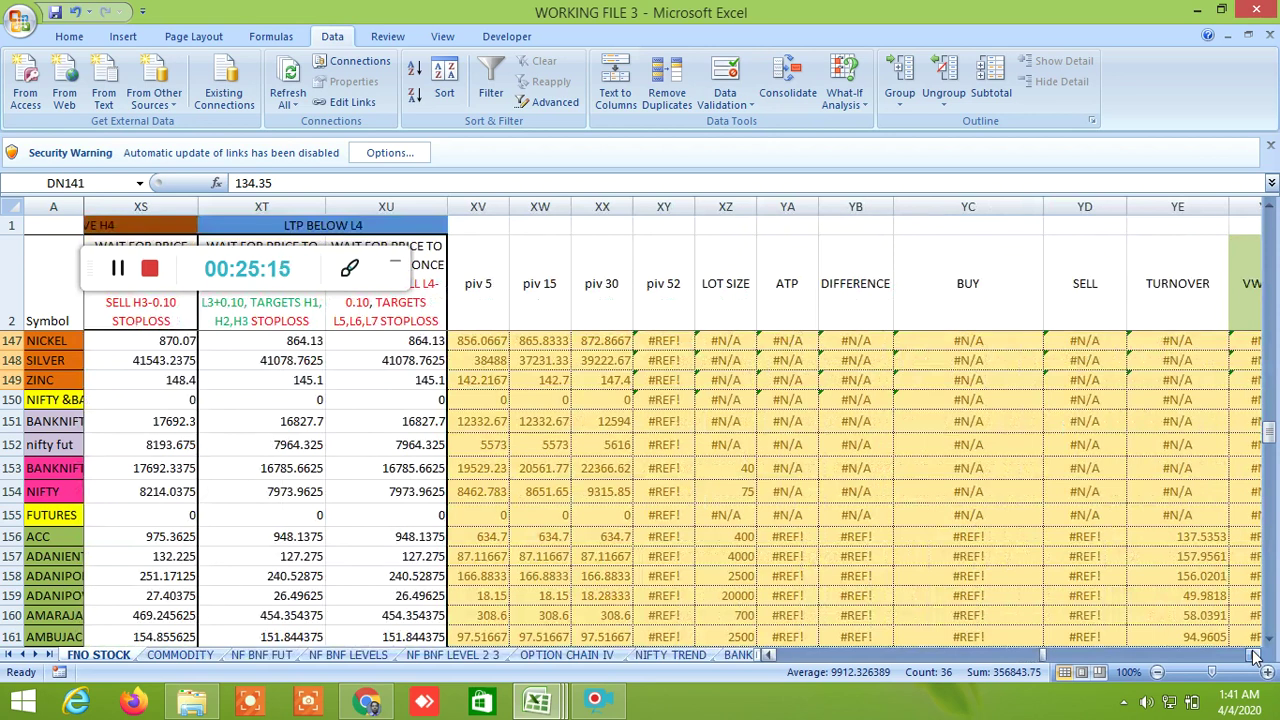